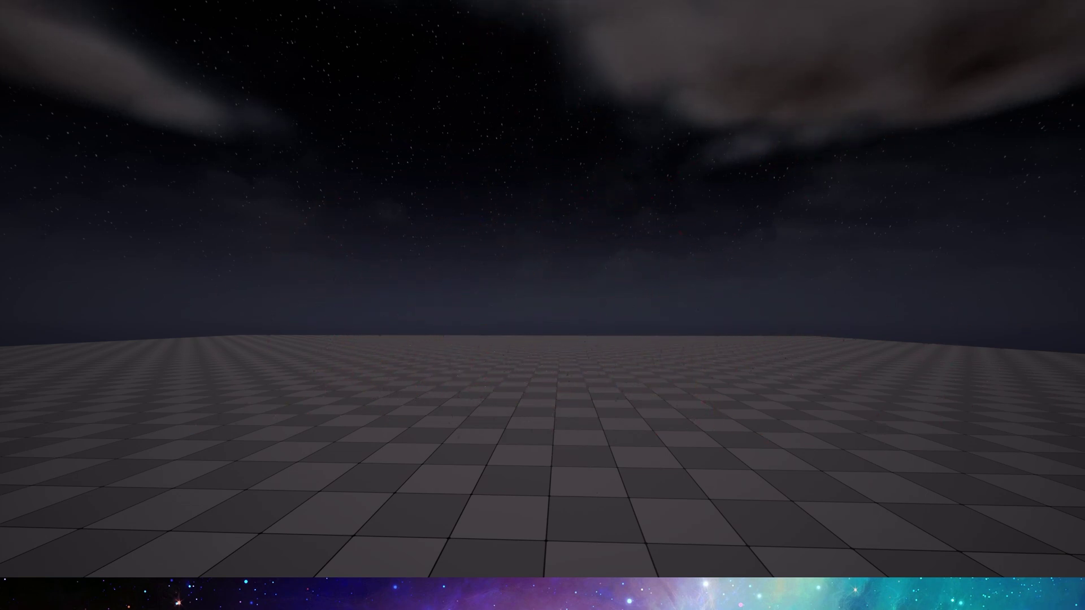
# Step: Exit the level preview and examine the T_FlamethrowerEnd_v2, T_Smoke_8x8_3 and T_Flare_Spikeball textures in the Boom project's Textures folder
pyautogui.press('Escape')
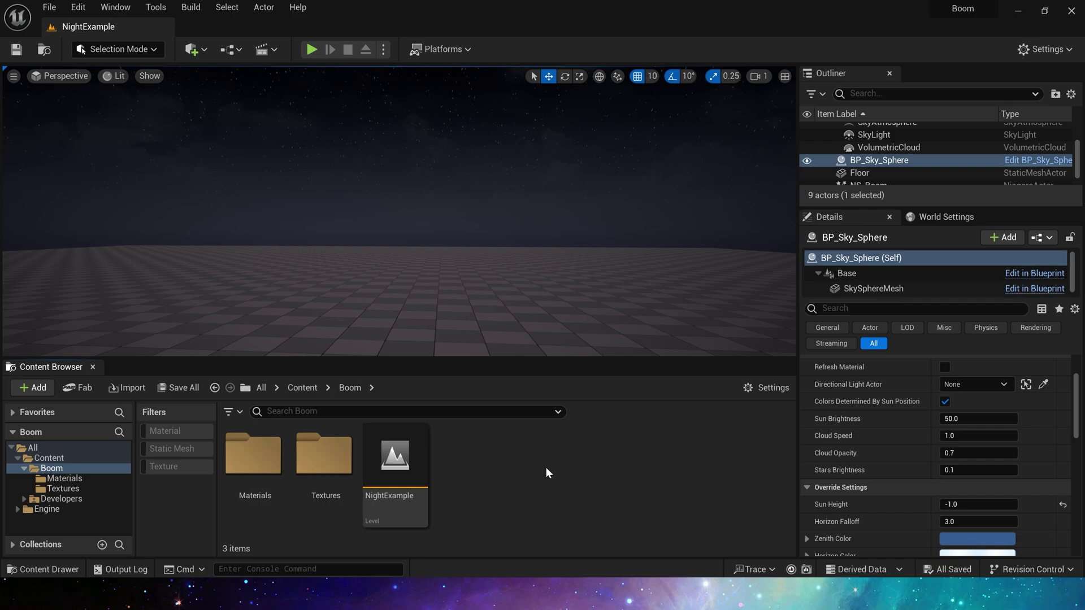
pyautogui.doubleClick(323, 457)
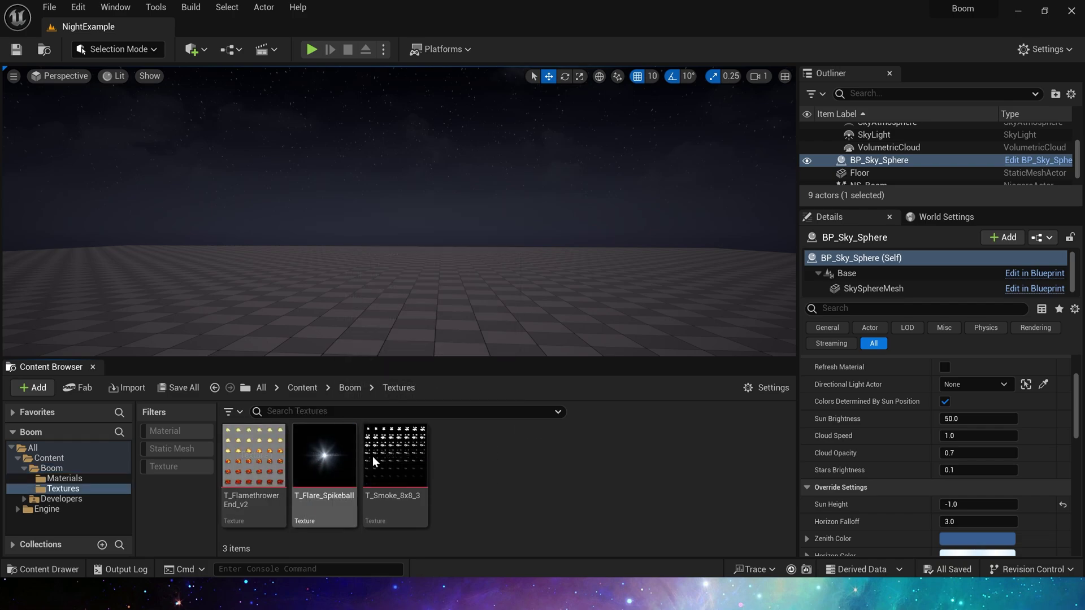
pyautogui.doubleClick(250, 477)
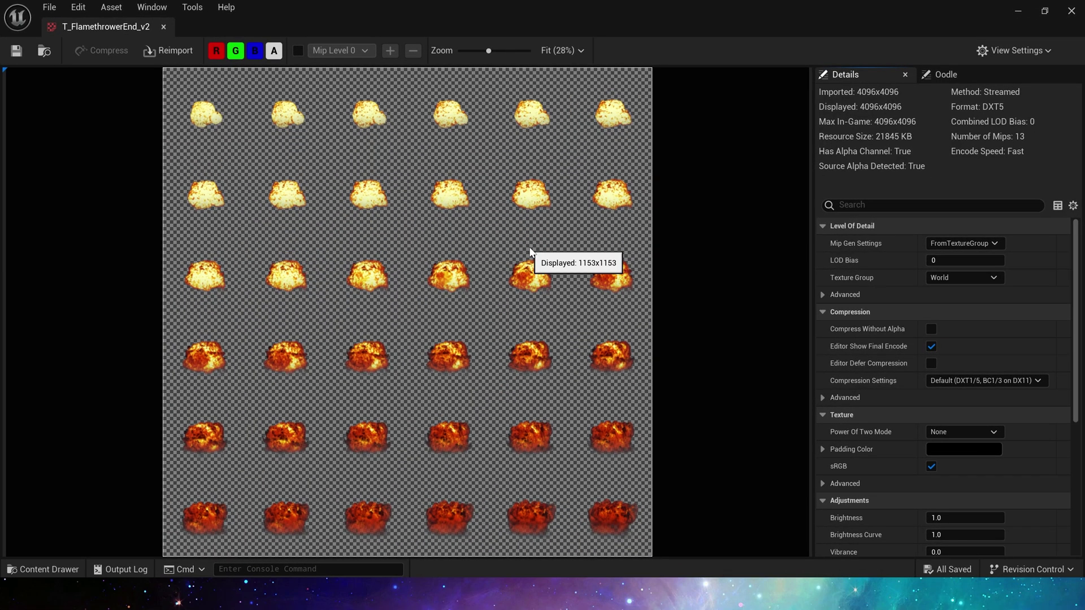
pyautogui.click(1072, 11)
pyautogui.doubleClick(416, 473)
pyautogui.click(1072, 11)
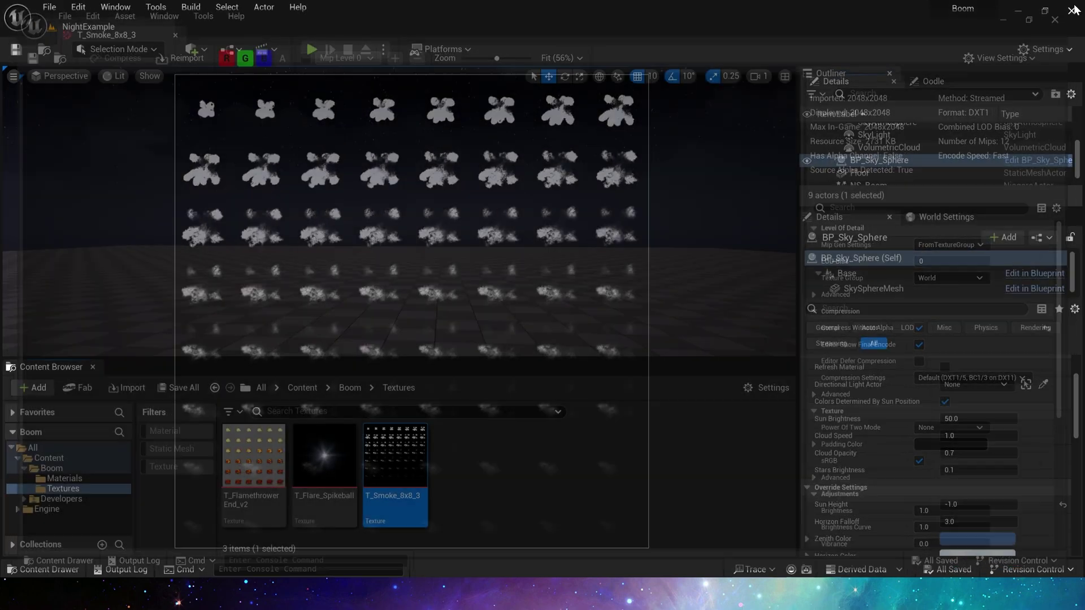
pyautogui.doubleClick(324, 457)
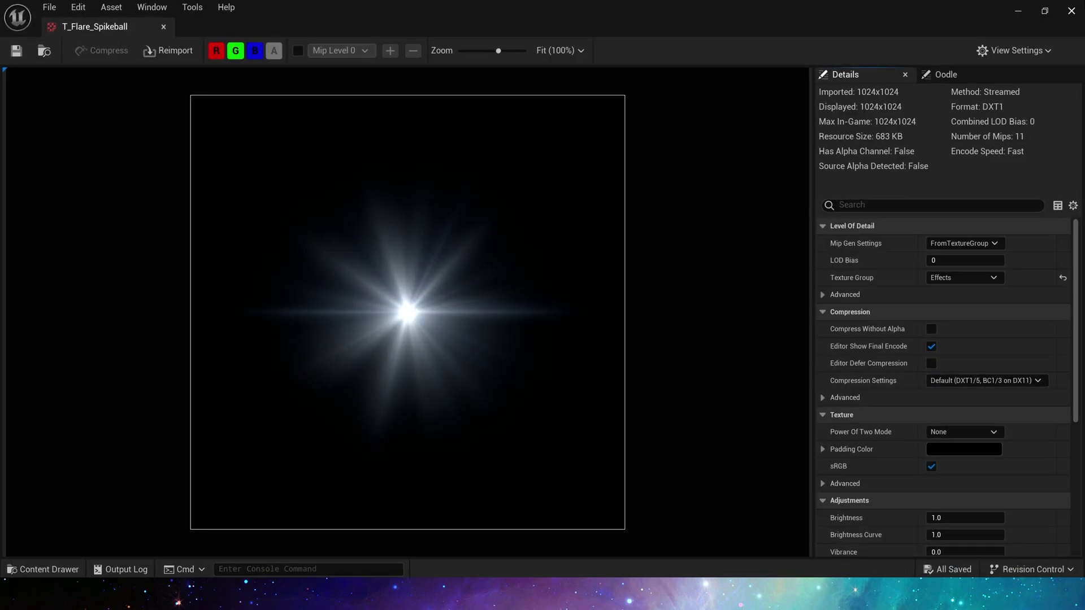
pyautogui.click(1072, 10)
# Step: Review the M_ArrowFlare material graph from the Texture Sample and Particle Color nodes to the output, and apply its changes on closing
pyautogui.click(351, 388)
pyautogui.doubleClick(257, 464)
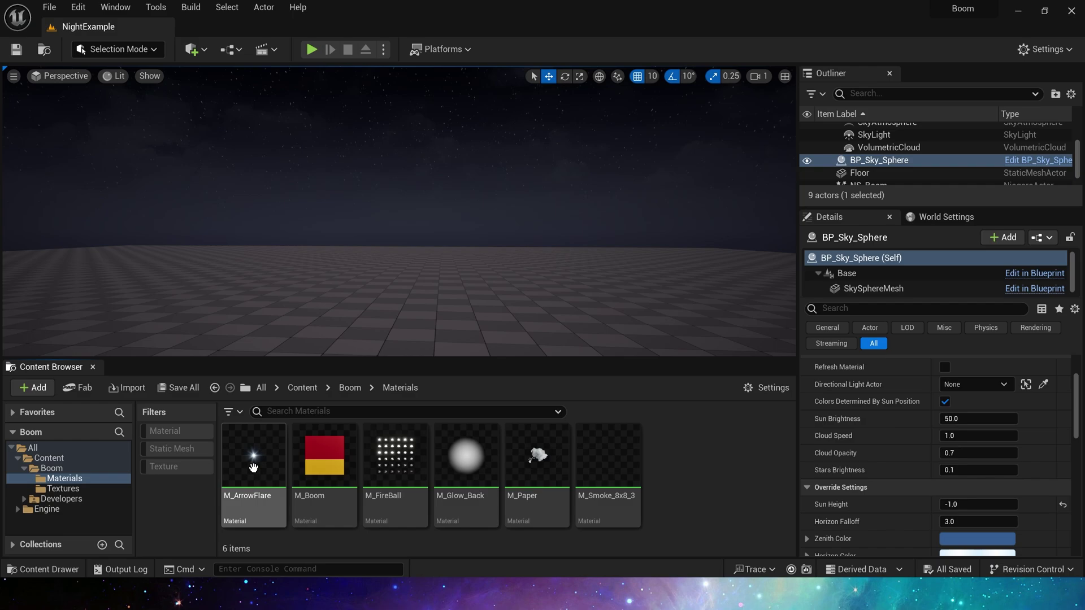
pyautogui.doubleClick(253, 468)
pyautogui.scroll(-3, 504, 257)
pyautogui.moveTo(421, 286); pyautogui.dragTo(840, 314, button='right')
pyautogui.click(489, 139)
pyautogui.keyDown('shift'); pyautogui.moveTo(576, 143); pyautogui.dragTo(611, 151); pyautogui.keyUp('shift')
pyautogui.click(715, 284)
pyautogui.moveTo(715, 284); pyautogui.dragTo(638, 249, button='right')
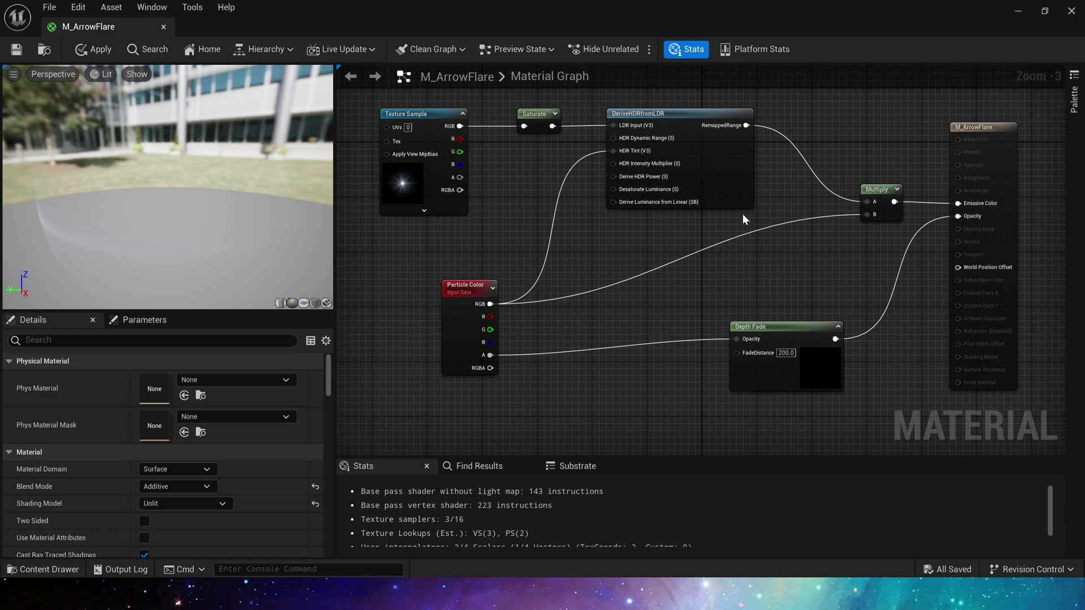
pyautogui.moveTo(742, 213); pyautogui.dragTo(711, 267, button='right')
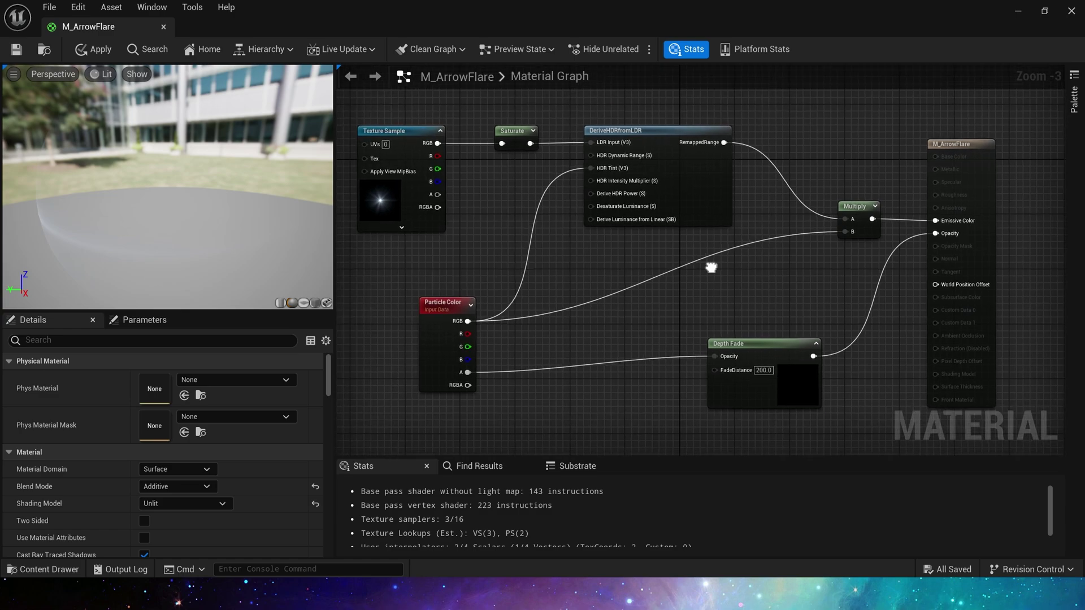
pyautogui.click(1071, 11)
pyautogui.click(583, 314)
# Step: Examine the nodes feeding Emissive Color and Opacity in the M_FireBall material graph, and close the material
pyautogui.doubleClick(390, 458)
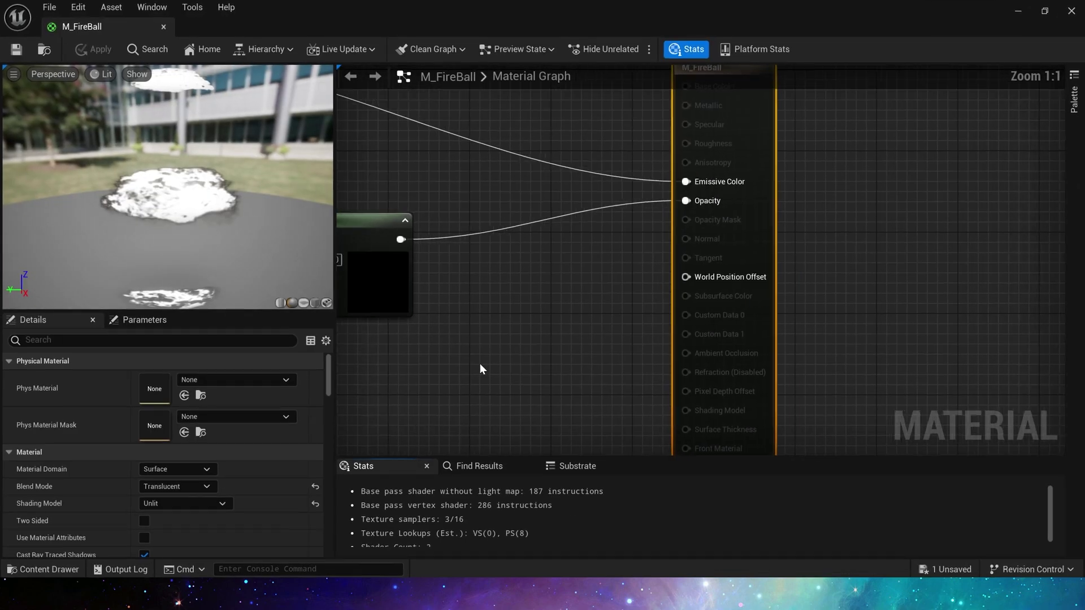
pyautogui.scroll(-4, 479, 364)
pyautogui.moveTo(480, 364); pyautogui.dragTo(851, 319, button='right')
pyautogui.moveTo(425, 259); pyautogui.dragTo(627, 330, button='right')
pyautogui.click(1072, 11)
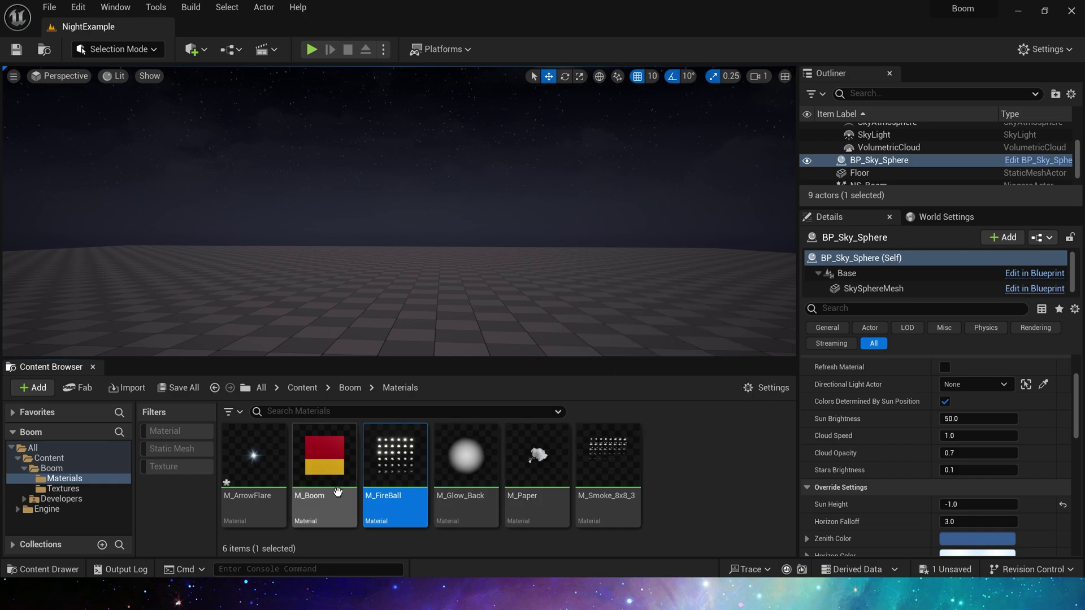
# Step: Reopen M_FireBall, move its output node, review the color and opacity nodes, and apply the changes to the original material
pyautogui.doubleClick(395, 458)
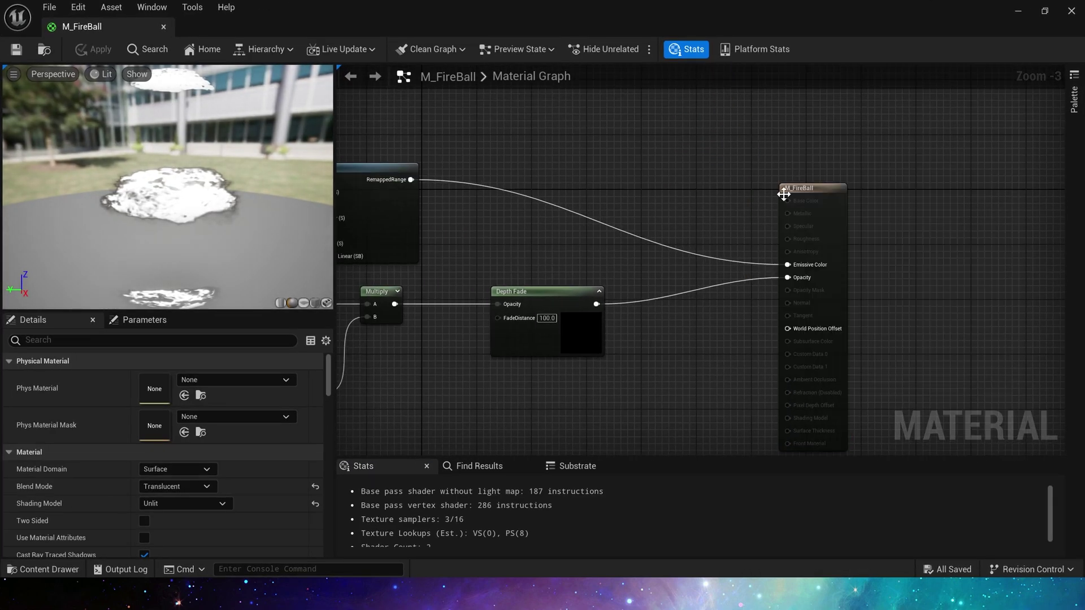
pyautogui.moveTo(785, 192); pyautogui.dragTo(701, 110)
pyautogui.scroll(-1, 433, 221)
pyautogui.moveTo(433, 221); pyautogui.dragTo(638, 298, button='right')
pyautogui.scroll(2, 639, 298)
pyautogui.moveTo(429, 345); pyautogui.dragTo(553, 274, button='right')
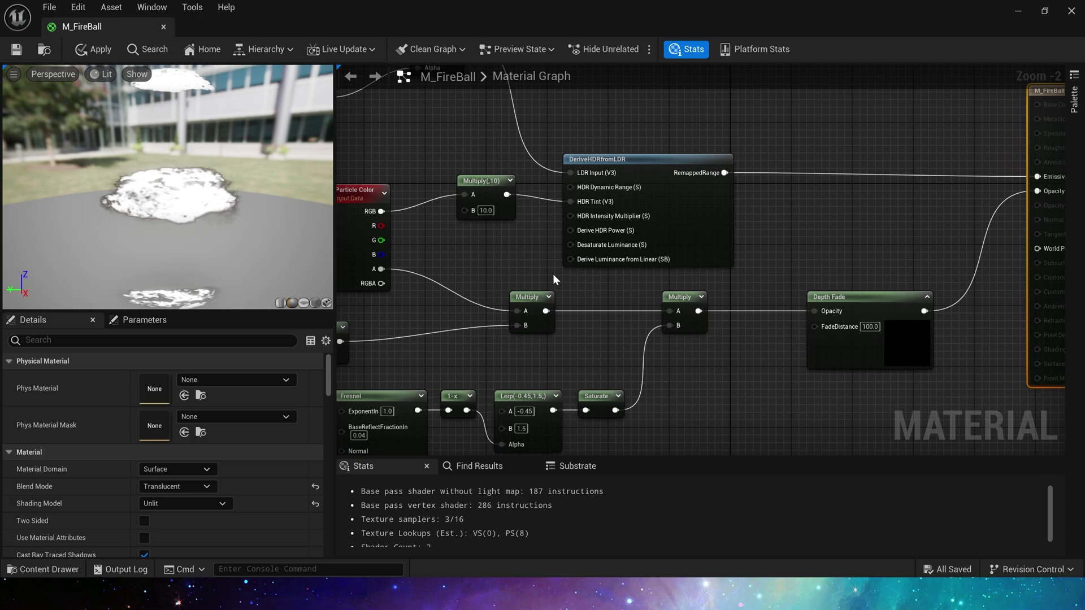
pyautogui.moveTo(382, 224); pyautogui.dragTo(705, 330, button='right')
pyautogui.moveTo(477, 399); pyautogui.dragTo(575, 321, button='right')
pyautogui.hotkey('alt', 'F4')
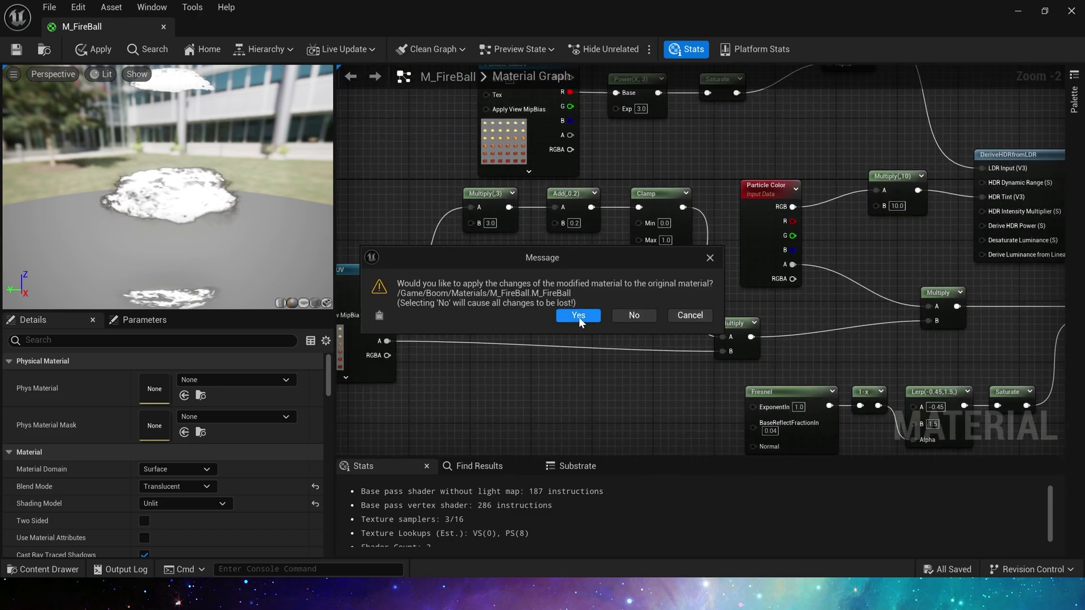
pyautogui.click(578, 317)
# Step: Examine the M_Paper material graph, following the noise texture, Power and SphereMask nodes to Base Color, Emissive Color and Opacity Mask
pyautogui.doubleClick(465, 485)
pyautogui.moveTo(452, 243); pyautogui.dragTo(797, 196, button='right')
pyautogui.scroll(-1, 574, 208)
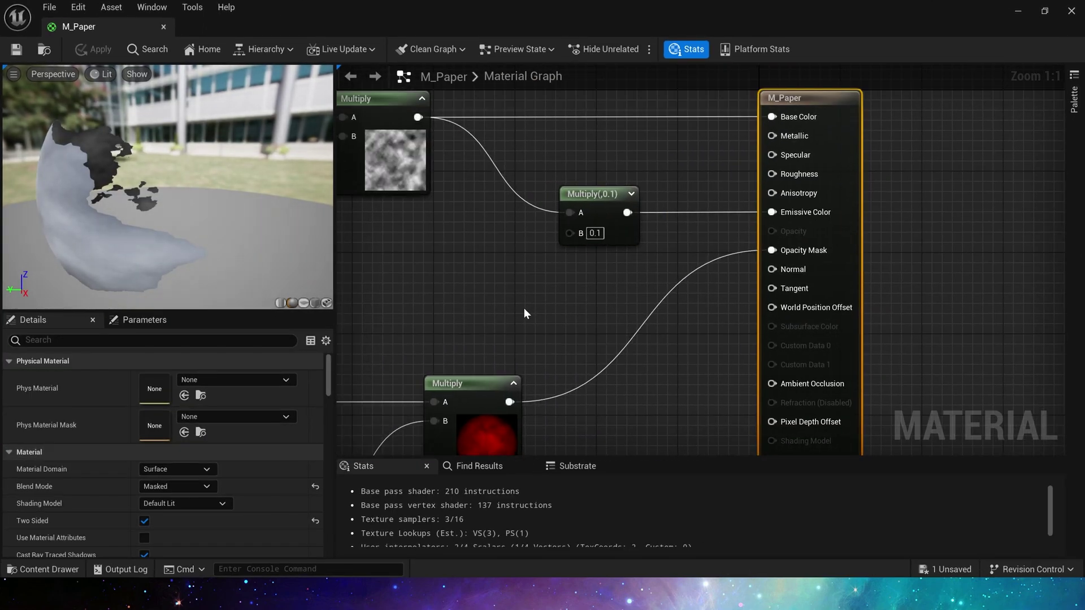
pyautogui.scroll(-2, 593, 286)
pyautogui.moveTo(593, 285); pyautogui.dragTo(615, 266, button='right')
pyautogui.scroll(-2, 521, 287)
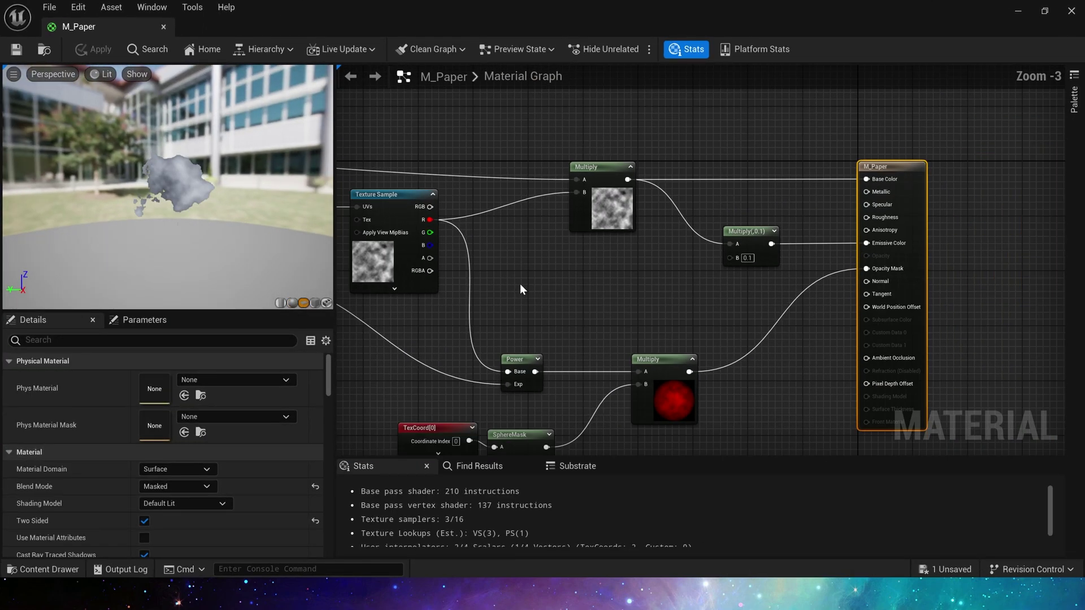
pyautogui.moveTo(533, 299); pyautogui.dragTo(616, 240, button='right')
pyautogui.moveTo(410, 394); pyautogui.dragTo(405, 435, button='right')
pyautogui.moveTo(387, 316); pyautogui.dragTo(519, 340, button='right')
# Step: Inspect the parameter names and default channel values of M_Paper's Dynamic Parameter node, and save the material
pyautogui.click(509, 294)
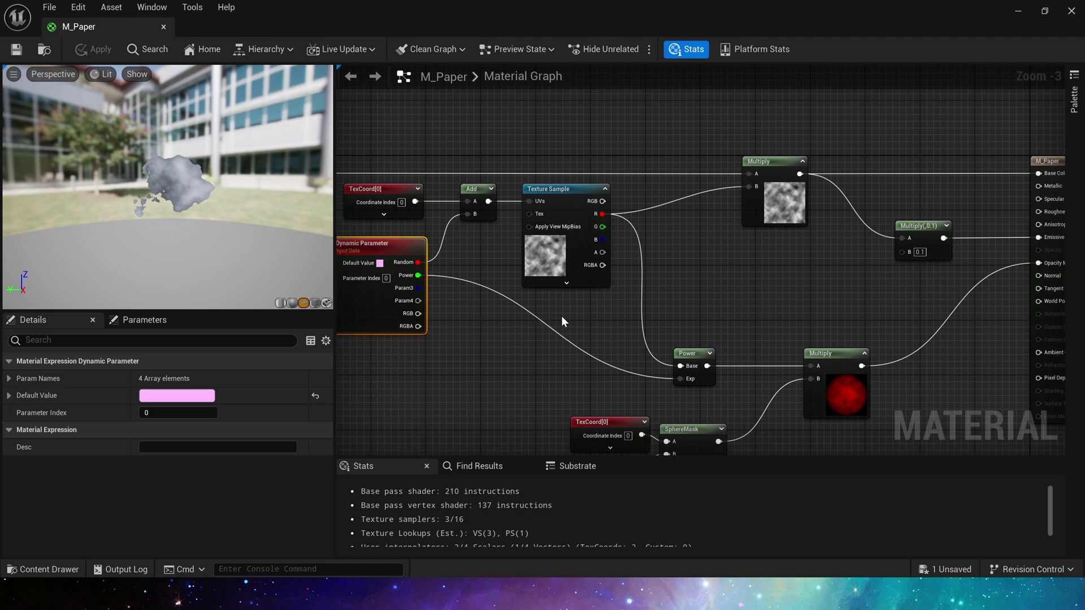
pyautogui.click(38, 379)
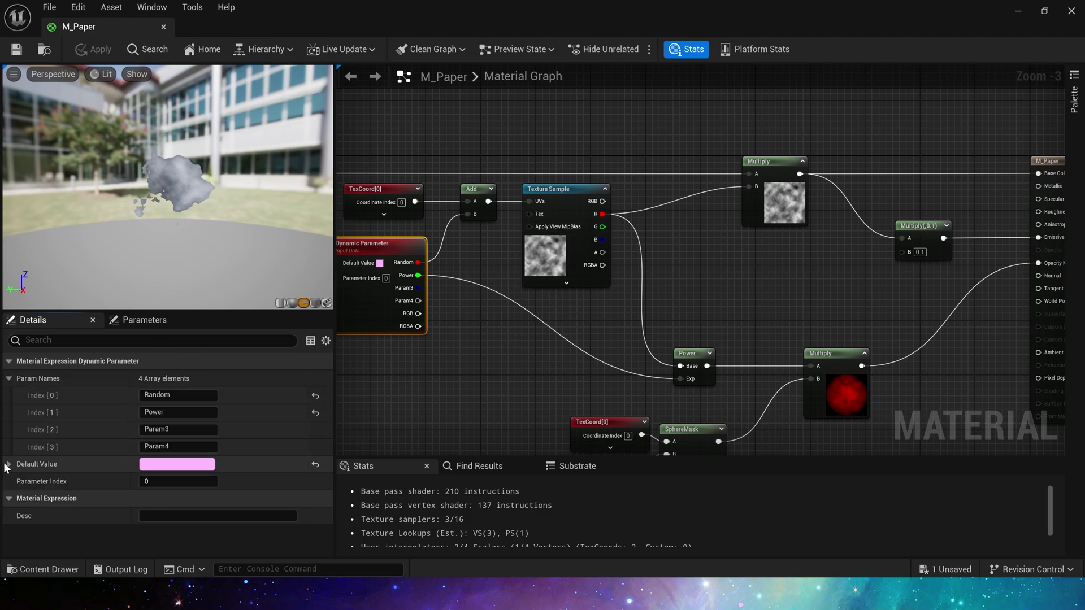
pyautogui.click(9, 465)
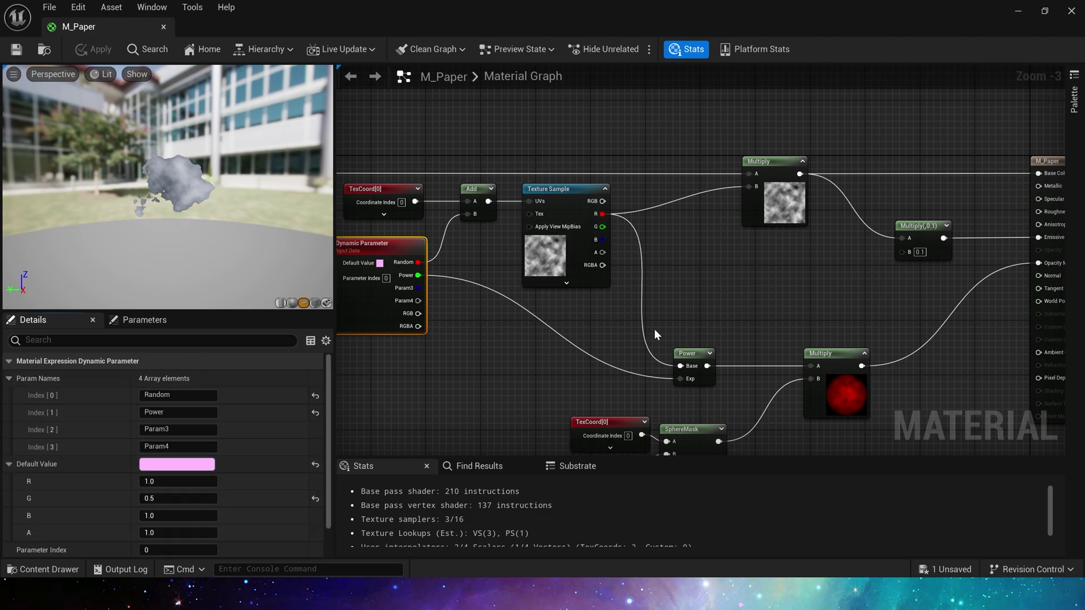
pyautogui.moveTo(192, 481)
pyautogui.mouseDown()
pyautogui.moveTo(183, 484)
pyautogui.moveTo(208, 482)
pyautogui.moveTo(187, 501)
pyautogui.moveTo(196, 501)
pyautogui.mouseUp()
pyautogui.moveTo(478, 352); pyautogui.dragTo(538, 315, button='right')
pyautogui.hotkey('ctrl', 's')
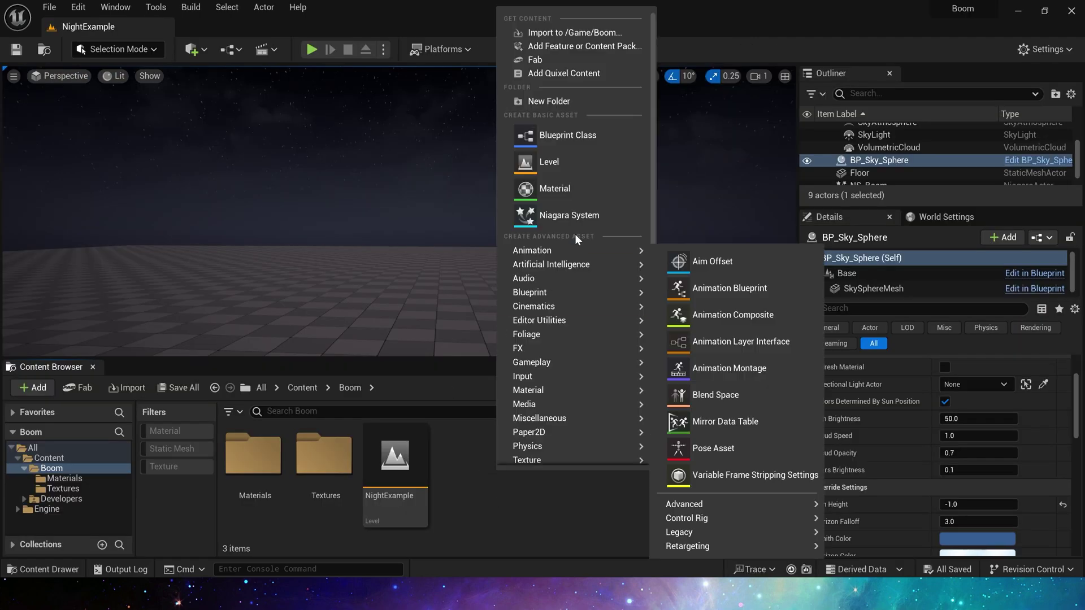
# Step: Create a Niagara system named NS_Burst with an empty emitter in the Boom folder and open it
pyautogui.click(569, 216)
pyautogui.click(533, 490)
pyautogui.doubleClick(530, 438)
pyautogui.click(593, 490)
pyautogui.write('NS_Burst')
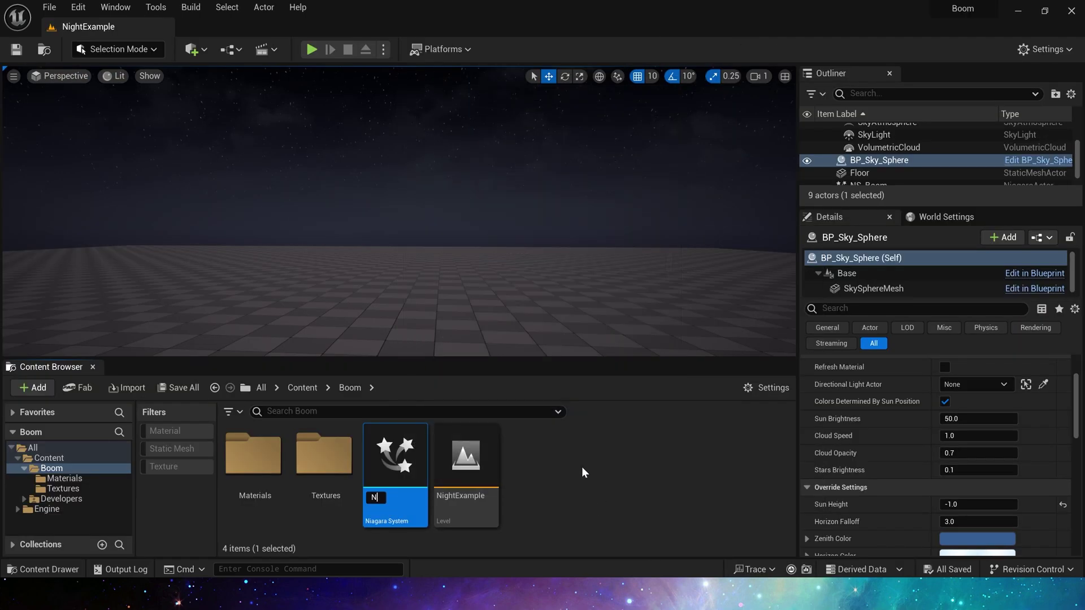
pyautogui.press('Return')
pyautogui.doubleClick(466, 474)
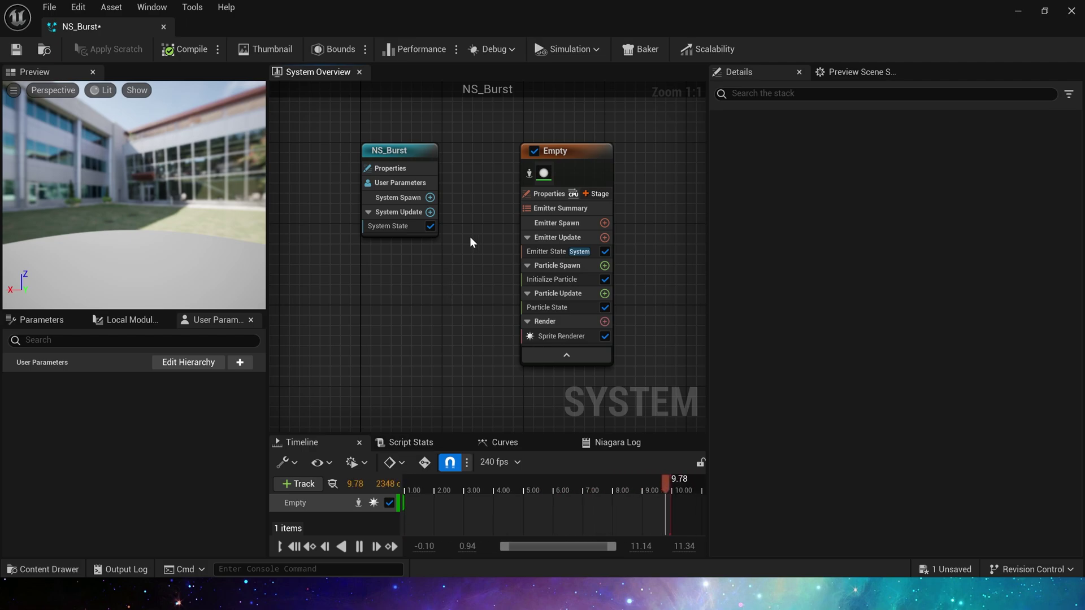
# Step: Replace the empty emitter's Sprite Renderer with a Mesh Renderer that uses the Cylinder mesh
pyautogui.click(545, 365)
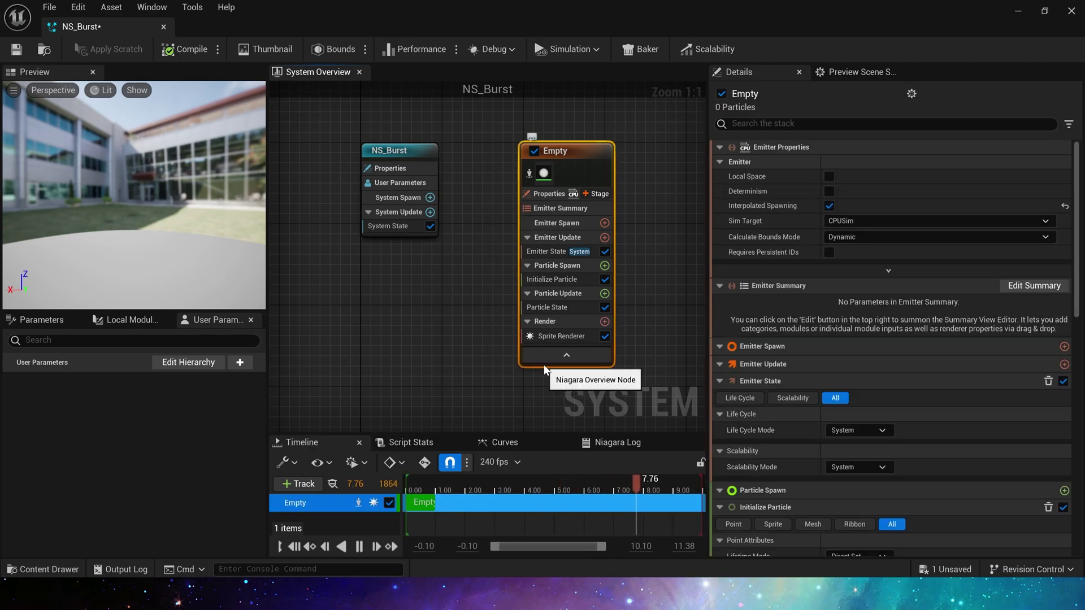
pyautogui.moveTo(411, 300); pyautogui.dragTo(345, 310, button='right')
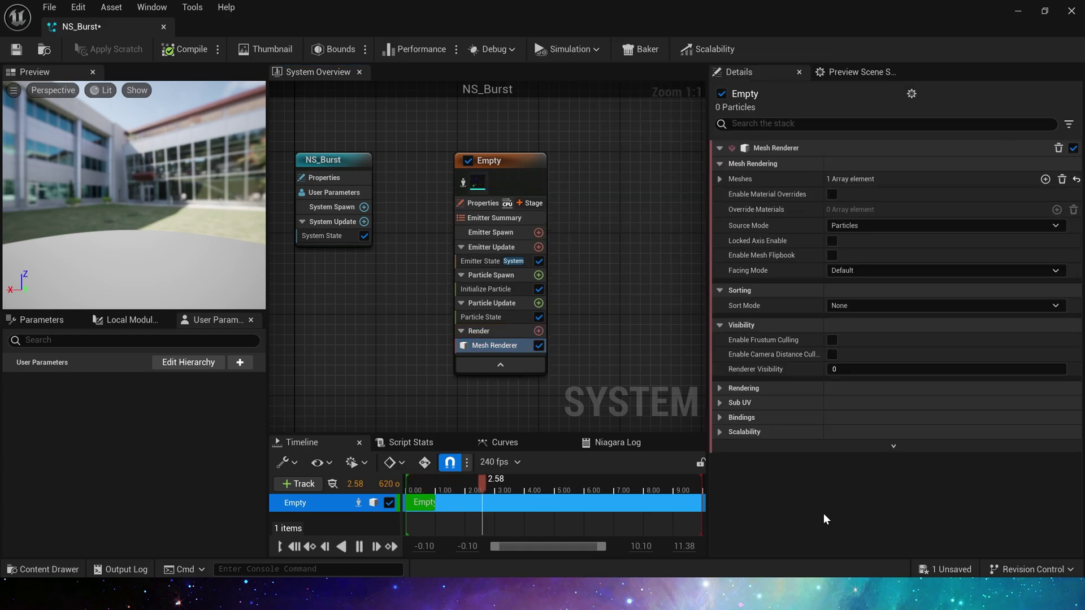
pyautogui.click(719, 178)
pyautogui.click(887, 198)
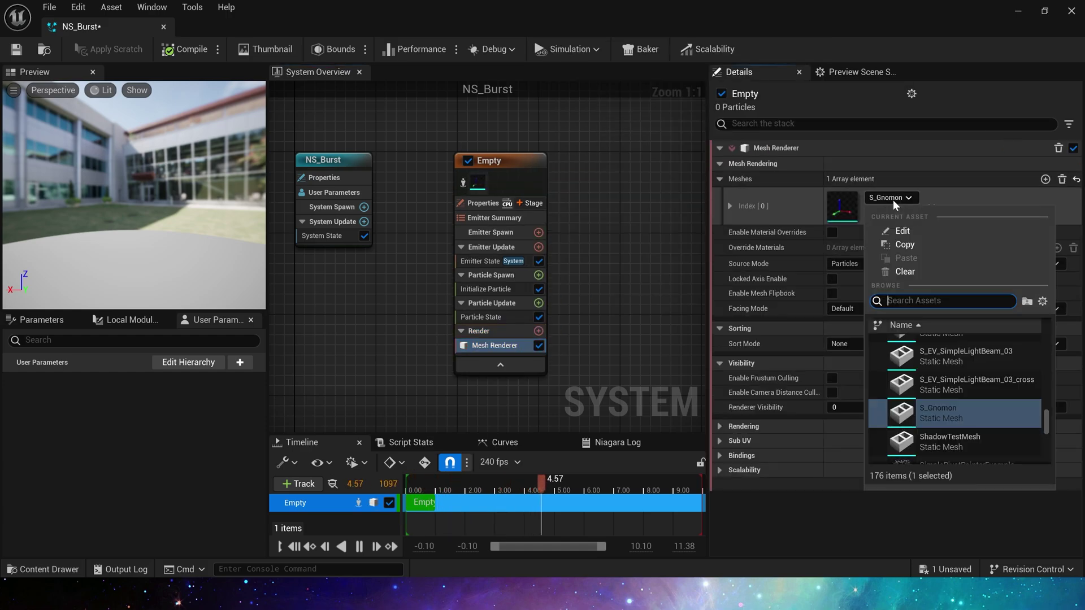
pyautogui.write('cylin')
pyautogui.click(932, 391)
# Step: Enable material overrides on the Mesh Renderer, assign M_Boom as the explicit material, and save the system
pyautogui.click(831, 233)
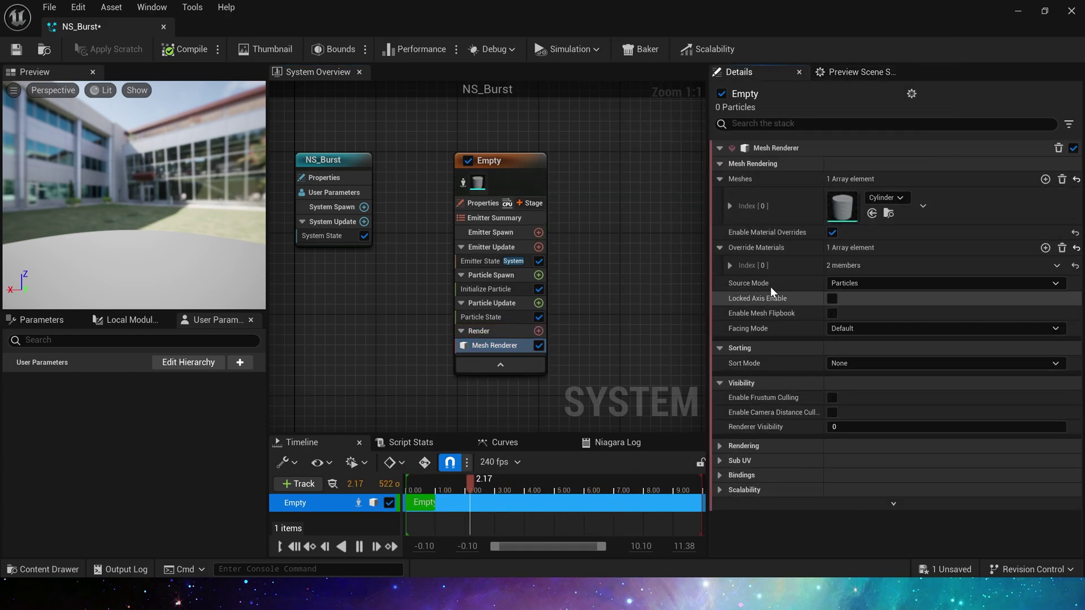
pyautogui.click(719, 247)
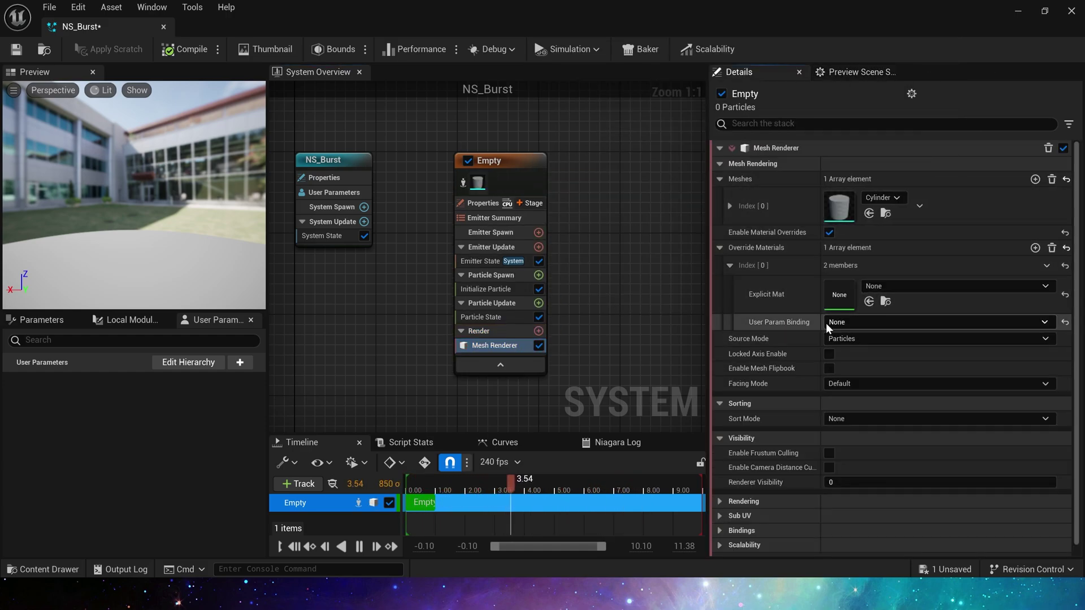
pyautogui.click(24, 50)
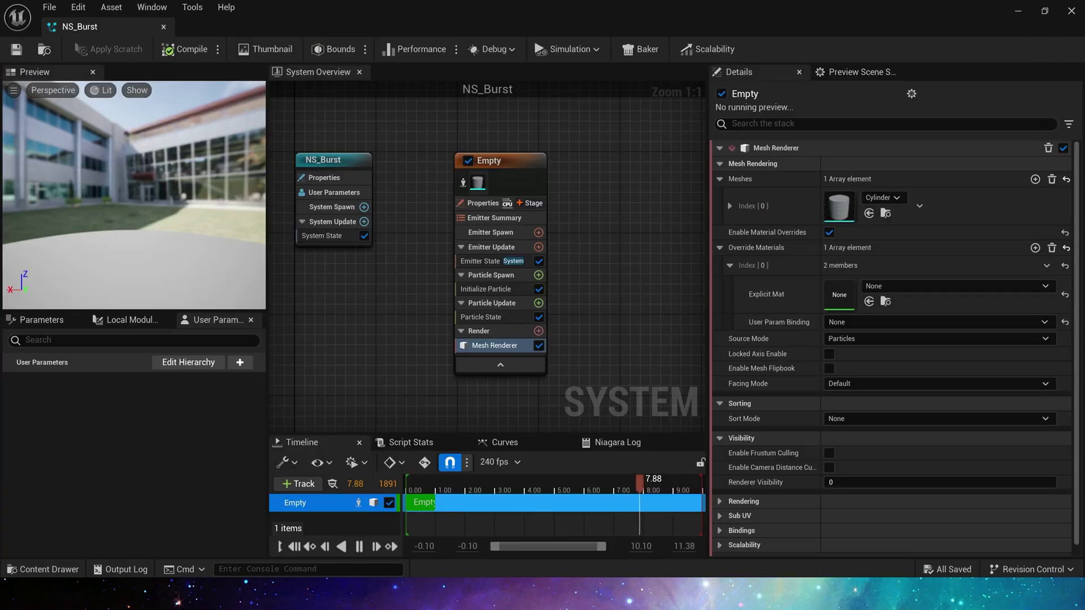
pyautogui.click(869, 301)
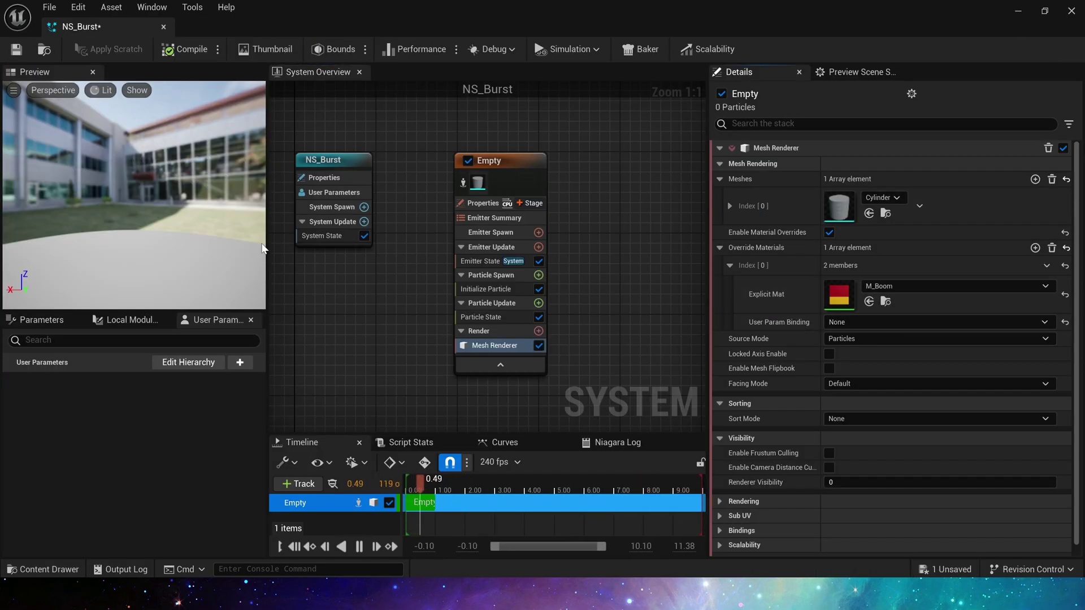
# Step: Rename the Empty emitter as Source
pyautogui.click(516, 178)
pyautogui.doubleClick(489, 160)
pyautogui.write('Source')
pyautogui.press('Return')
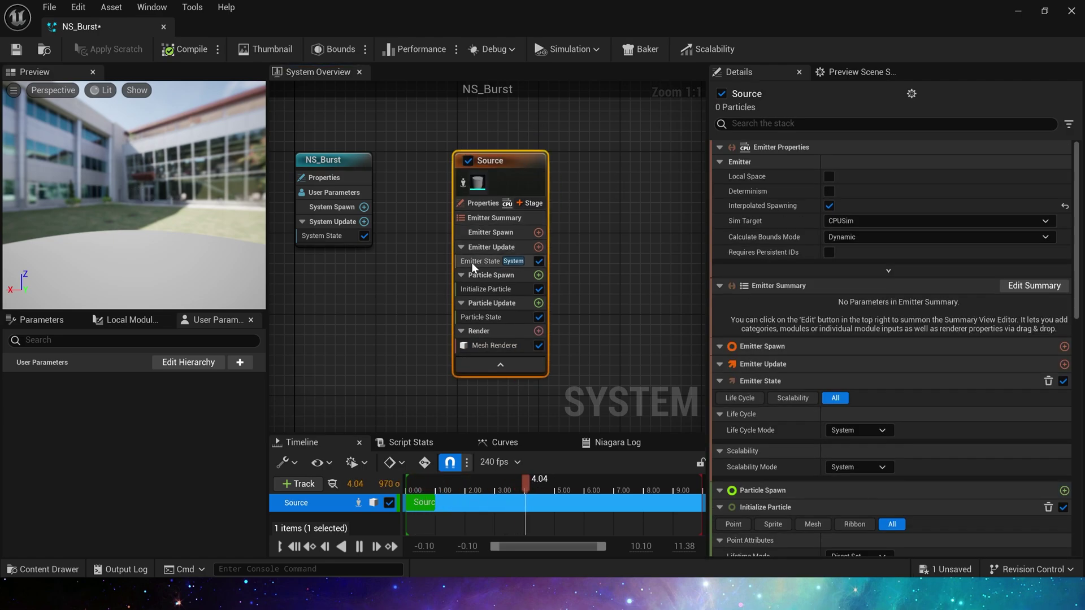
# Step: Set the Source emitter's Life Cycle Mode to Self and its Loop Behavior to Once in Emitter State
pyautogui.click(480, 261)
pyautogui.click(853, 198)
pyautogui.click(873, 229)
pyautogui.click(859, 232)
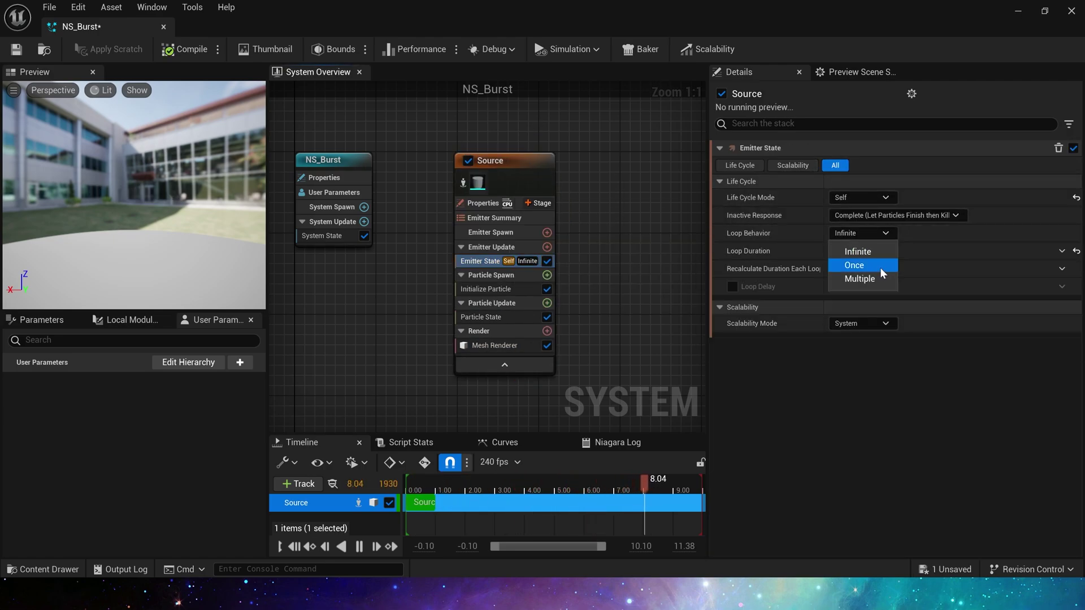
pyautogui.click(882, 270)
# Step: Add a Spawn Burst Instantaneous module to the Source emitter's update stage with a Spawn Count of 100
pyautogui.click(542, 248)
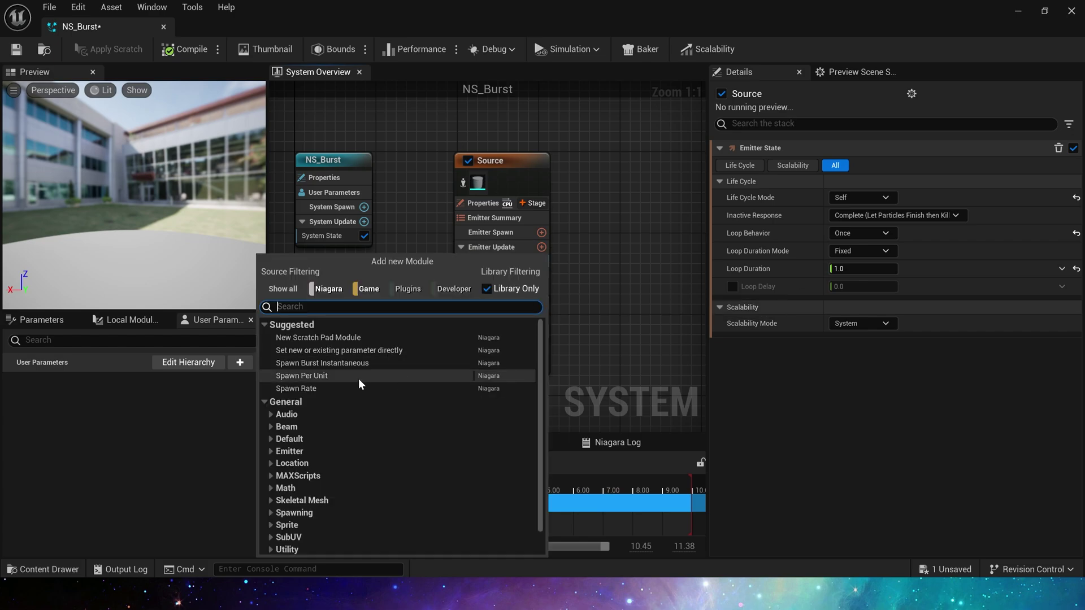
pyautogui.click(359, 380)
pyautogui.click(865, 165)
pyautogui.press('Return')
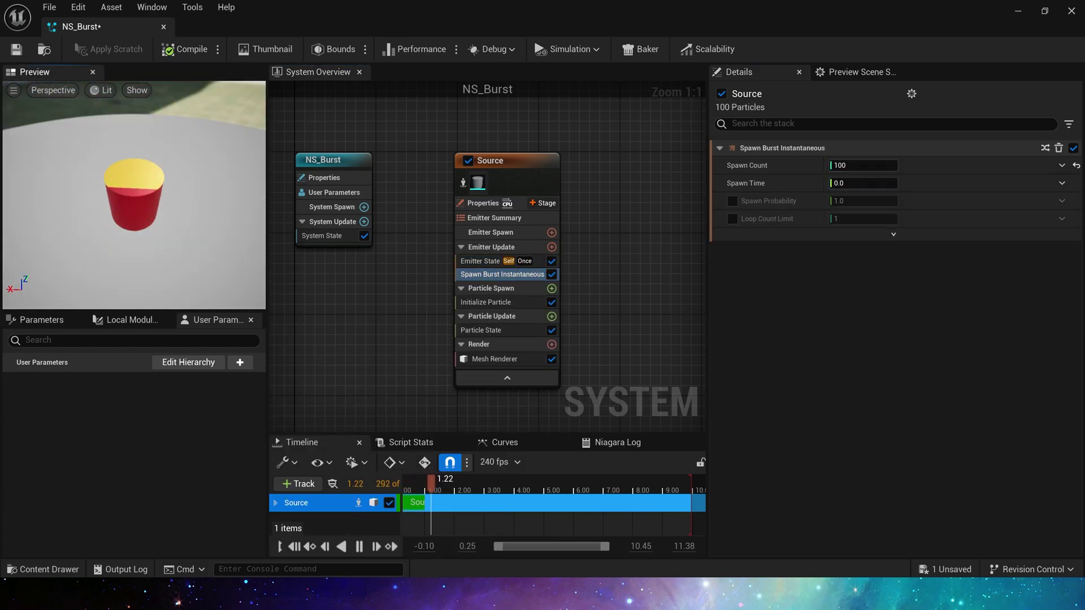
# Step: Set the Source emitter's Lifetime Mode to Random in Initialize Particle, with a lifetime from 0.3 to 0.9
pyautogui.moveTo(441, 347); pyautogui.dragTo(450, 279, button='right')
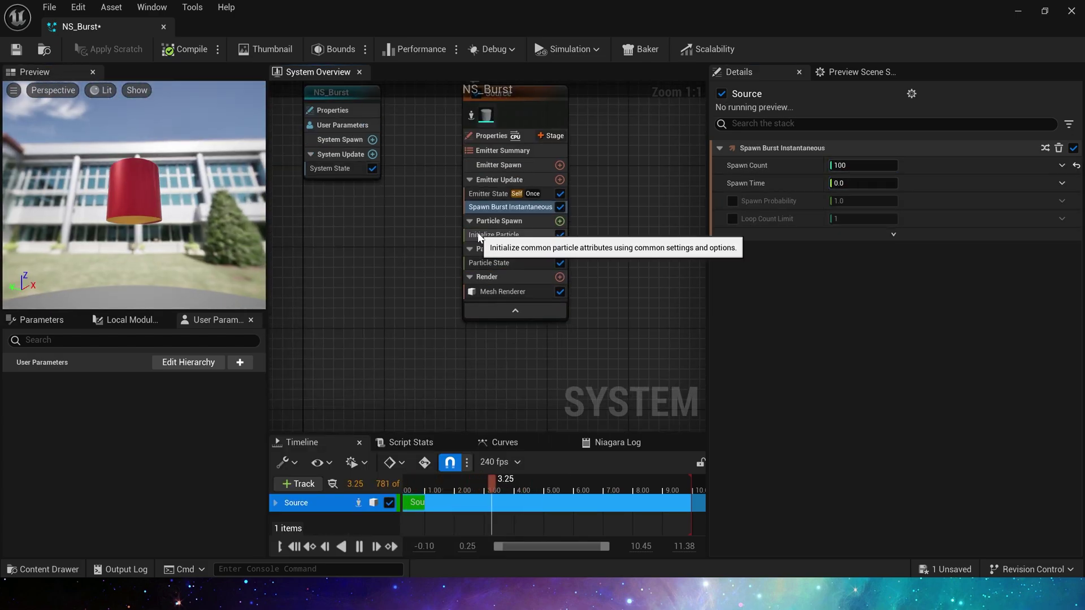
pyautogui.click(496, 235)
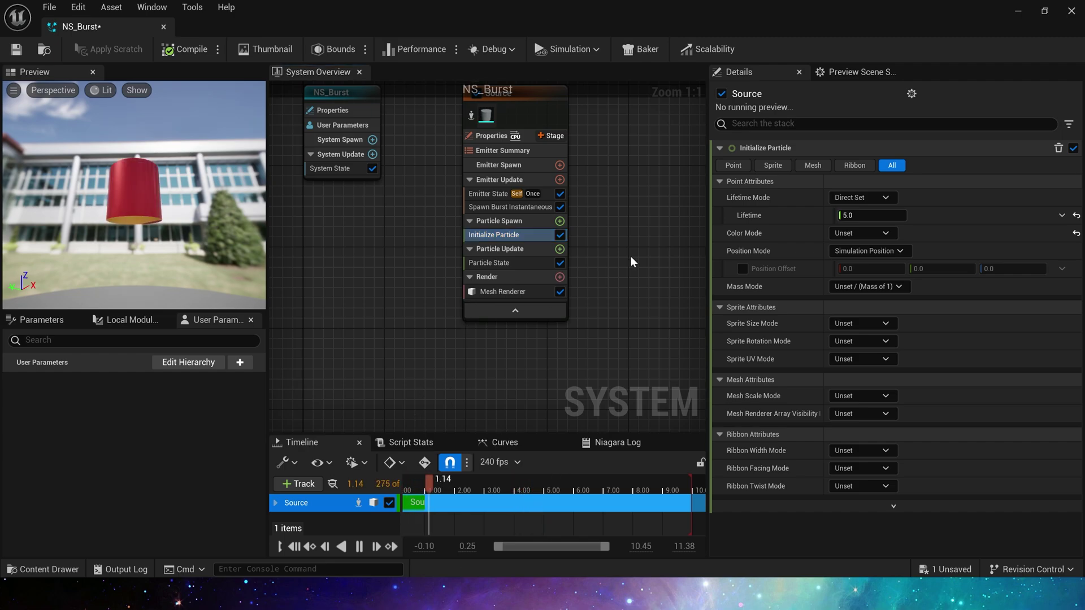
pyautogui.click(865, 197)
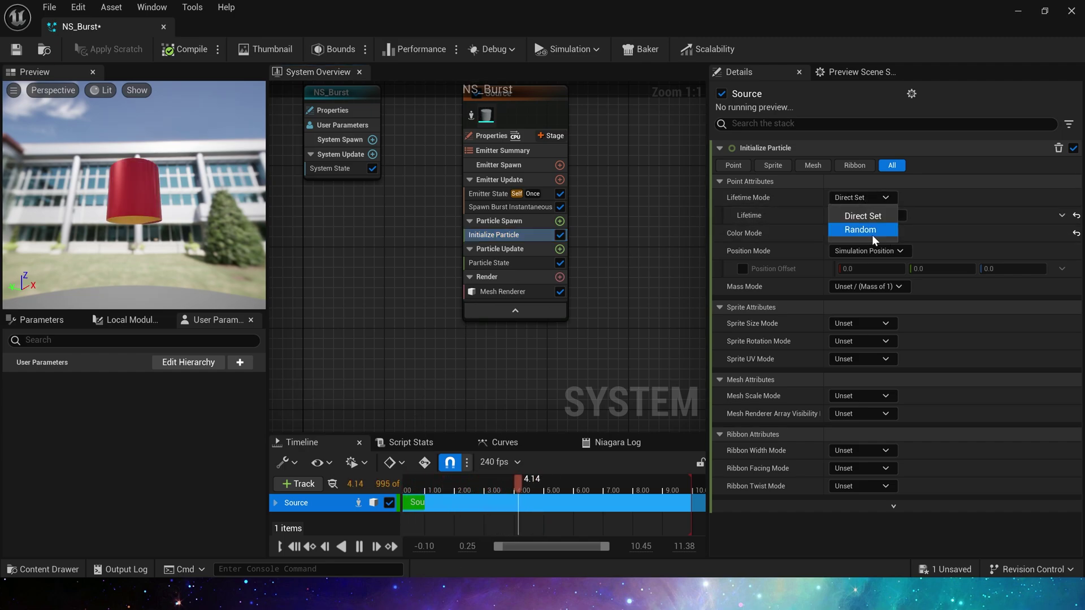
pyautogui.click(861, 230)
pyautogui.press('BackSpace')
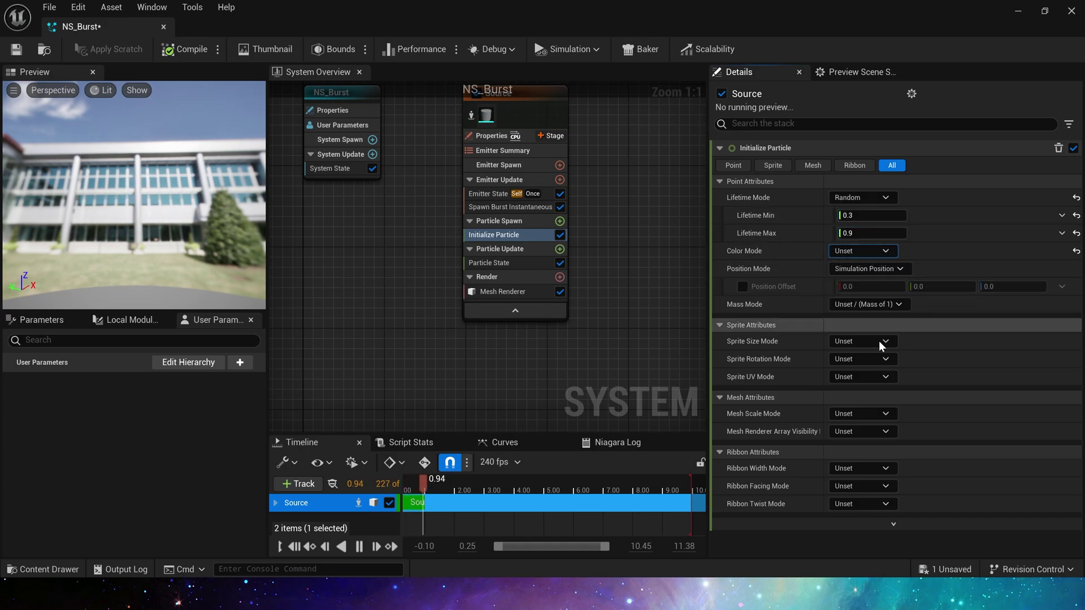
# Step: Set Mesh Scale Mode to Random Non-Uniform, with a minimum of 0.1, 0.1, 0.3 and a maximum of 0.2, 0.2, 0.5
pyautogui.click(858, 414)
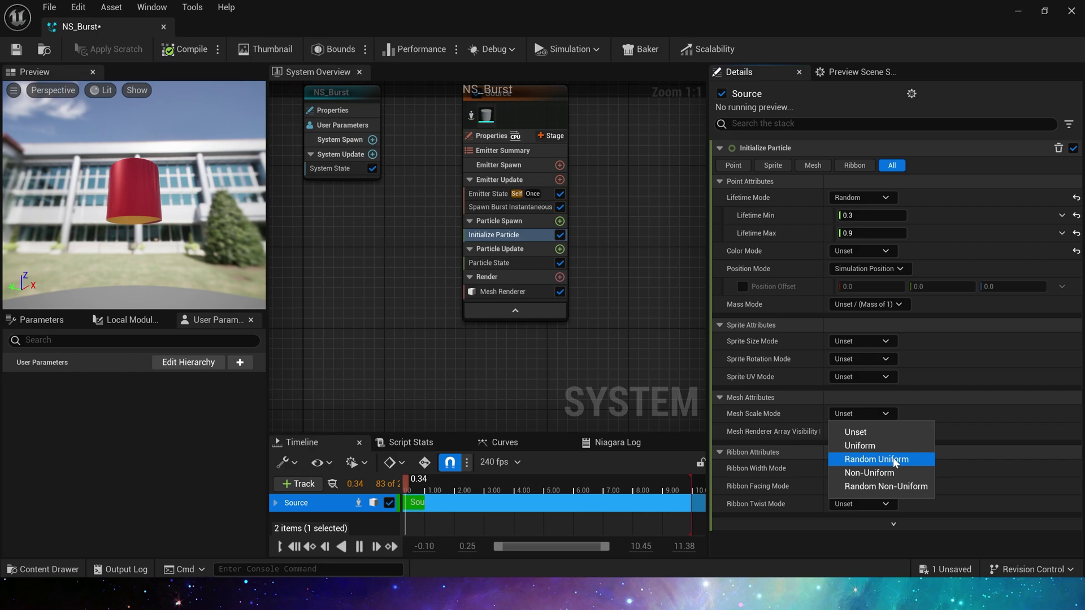
pyautogui.click(904, 487)
pyautogui.click(882, 432)
pyautogui.write('0.1')
pyautogui.press('Tab')
pyautogui.write('0.1')
pyautogui.press('Tab')
pyautogui.write('0.1')
pyautogui.press('Tab')
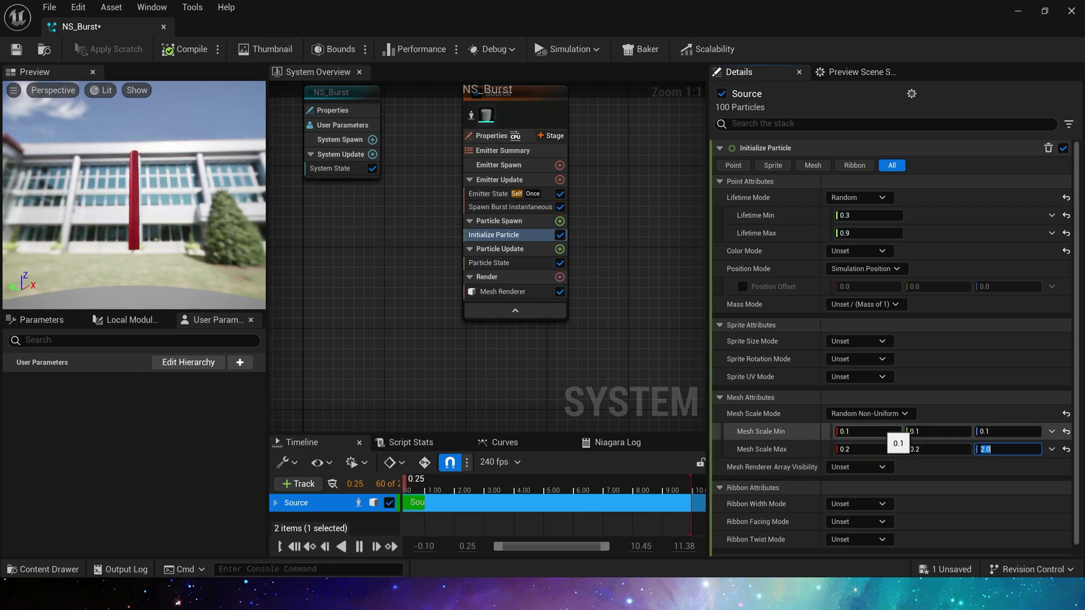
pyautogui.write('0.2')
pyautogui.press('Tab')
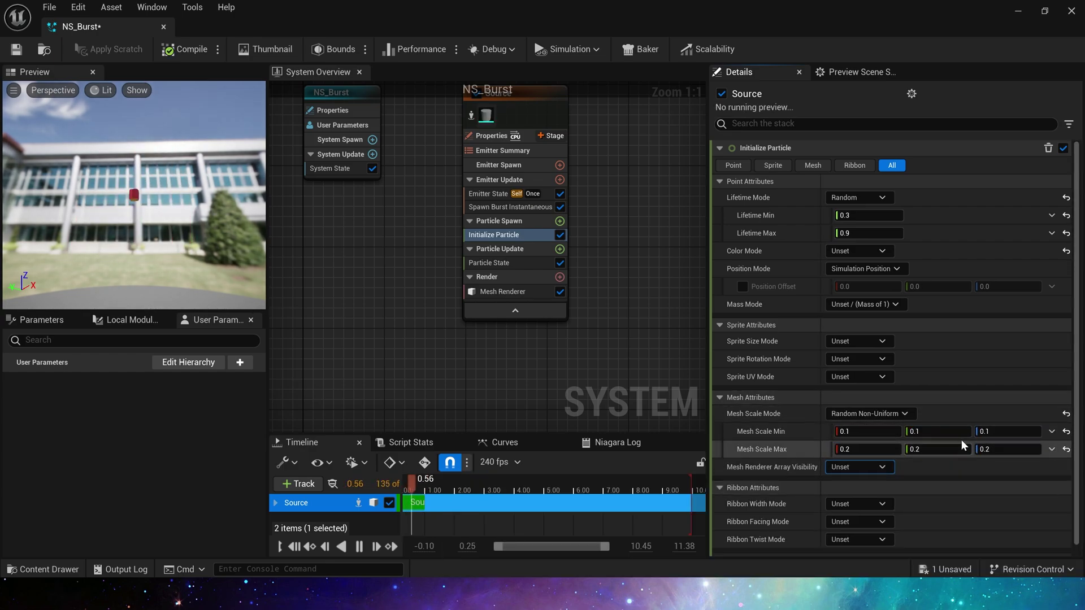
pyautogui.click(995, 431)
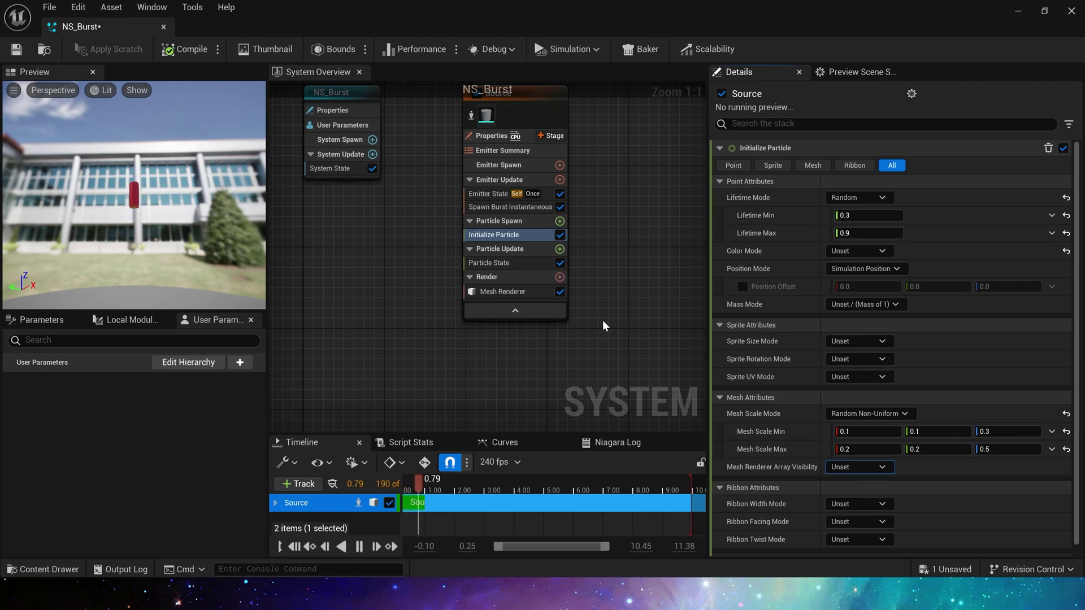
# Step: Add a Shape Location module to Particle Spawn and set its sphere radius to 30
pyautogui.moveTo(147, 194); pyautogui.dragTo(148, 234)
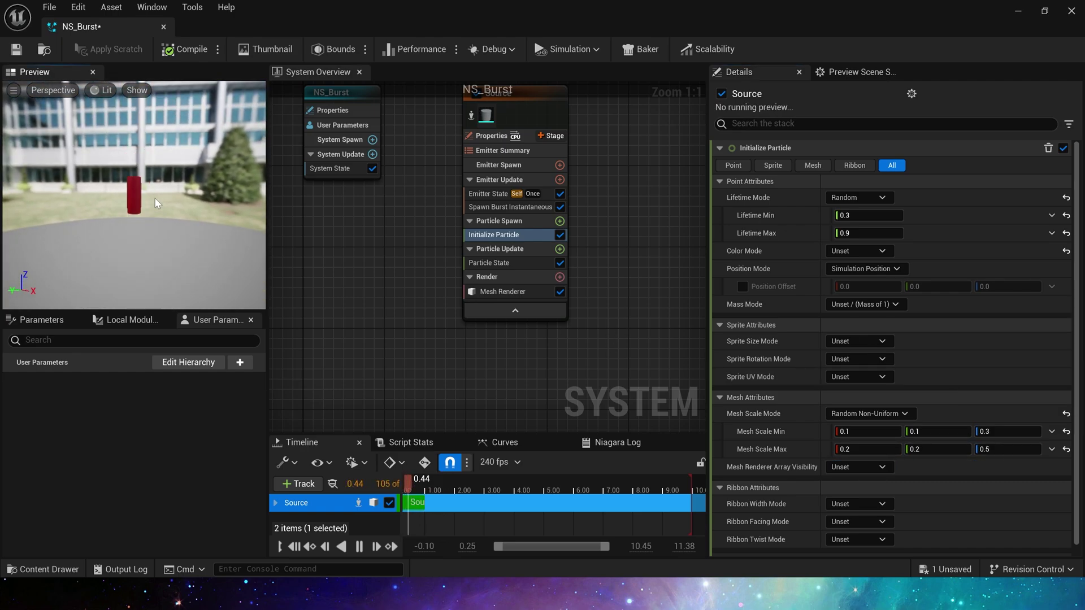
pyautogui.click(560, 221)
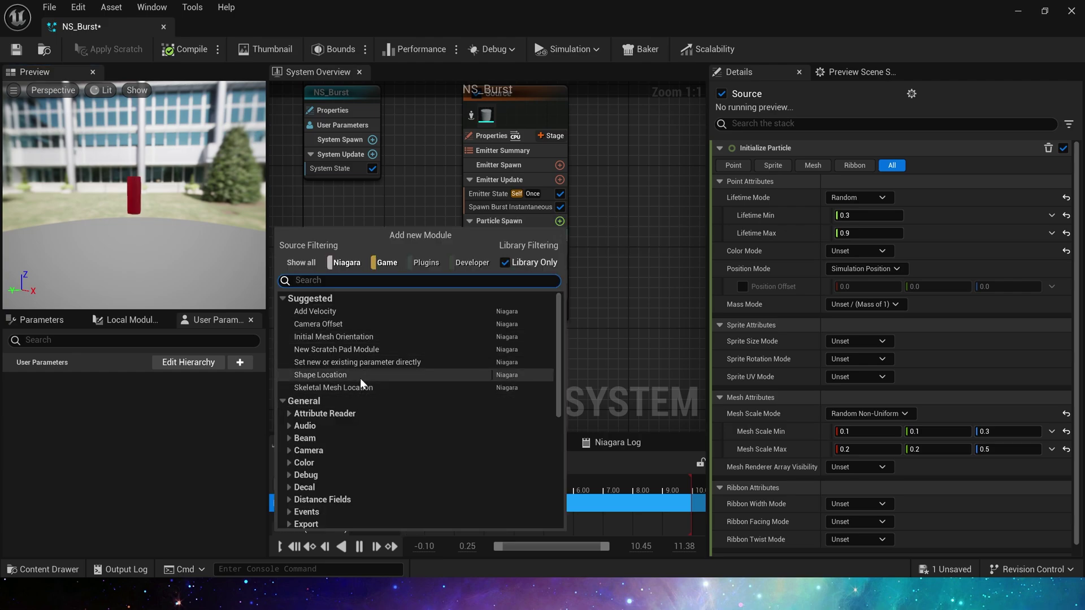
pyautogui.click(339, 376)
pyautogui.click(859, 215)
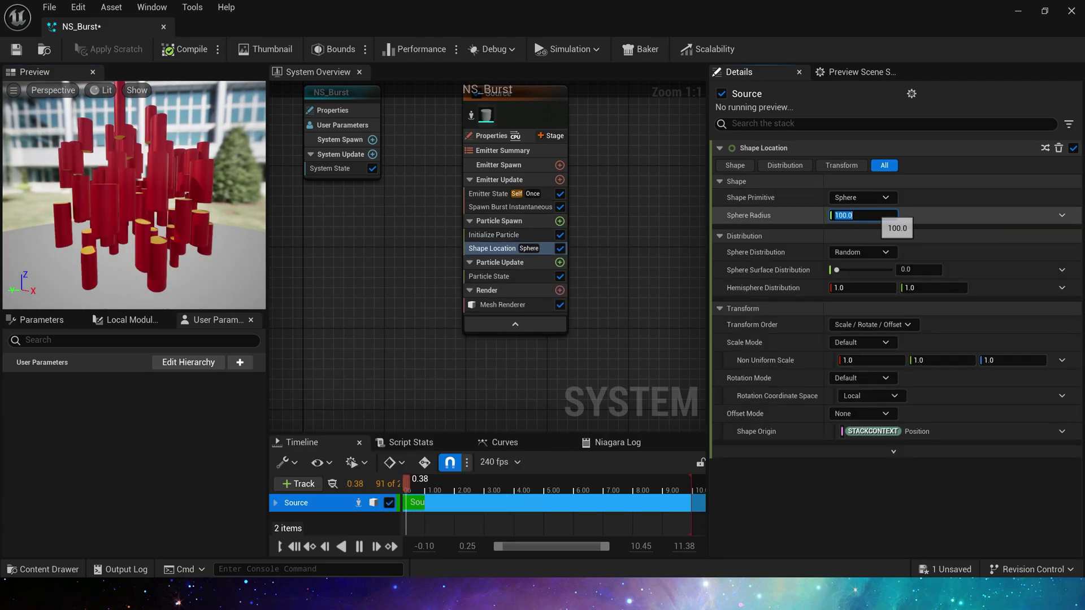
pyautogui.write('30')
pyautogui.press('Return')
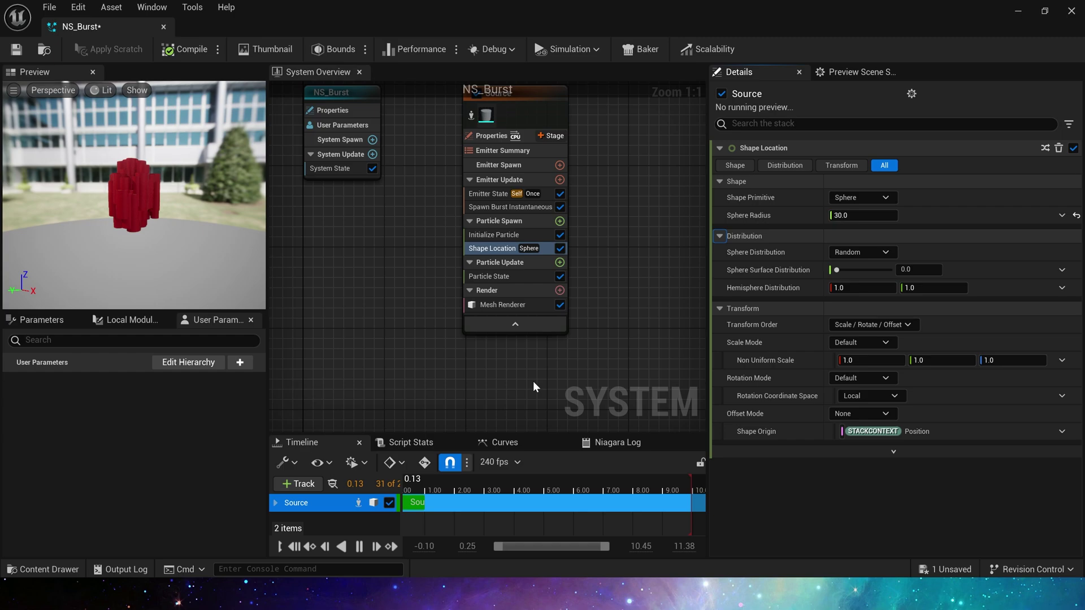
# Step: Add an Initial Mesh Orientation module to the Source emitter's Particle Spawn stage
pyautogui.click(560, 221)
pyautogui.write('ini')
pyautogui.click(366, 315)
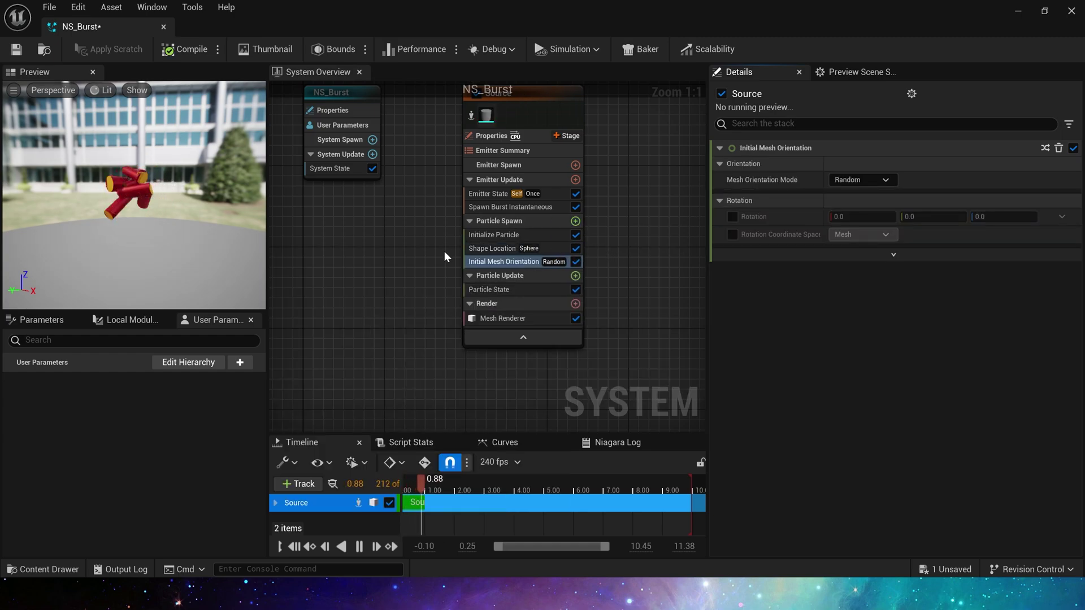
# Step: Add an Add Velocity module to Particle Spawn, resolve its missing solver dependency, and use In Cone mode with a 120 degree cone angle
pyautogui.click(574, 221)
pyautogui.write('add')
pyautogui.press('Return')
pyautogui.click(1041, 193)
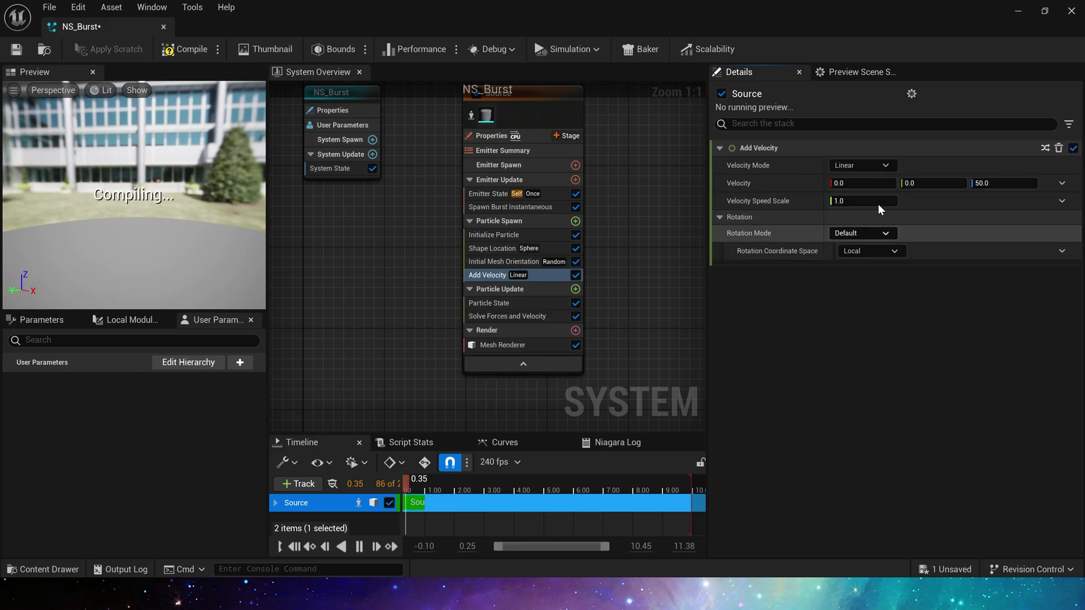
pyautogui.click(863, 166)
pyautogui.click(859, 210)
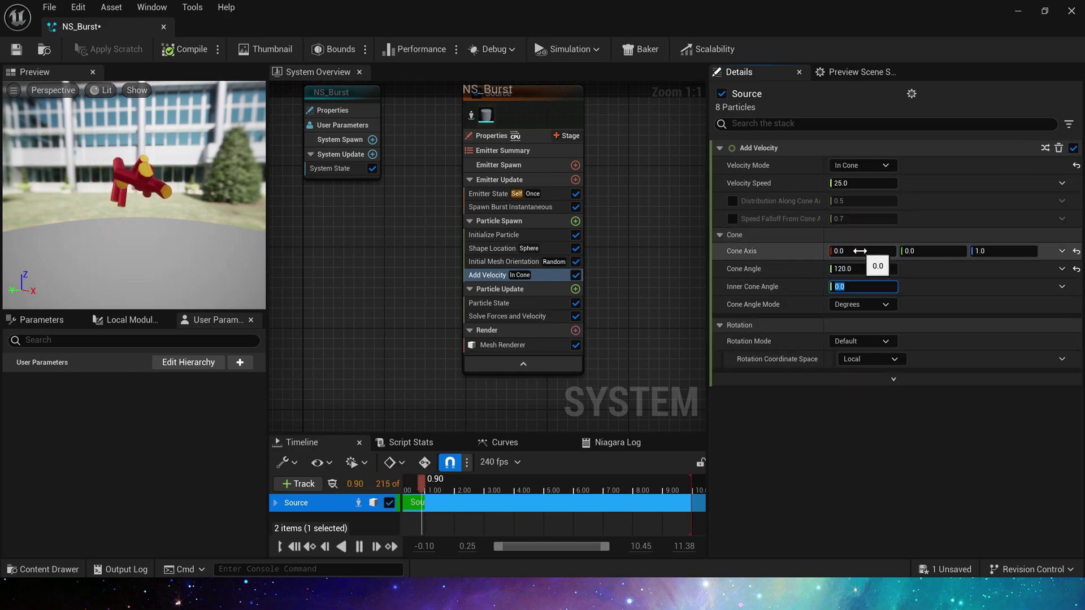
# Step: Make the Velocity Speed a Random Range Float with a minimum of 500 and a maximum of 1500
pyautogui.click(1062, 183)
pyautogui.click(813, 264)
pyautogui.click(870, 201)
pyautogui.write('5')
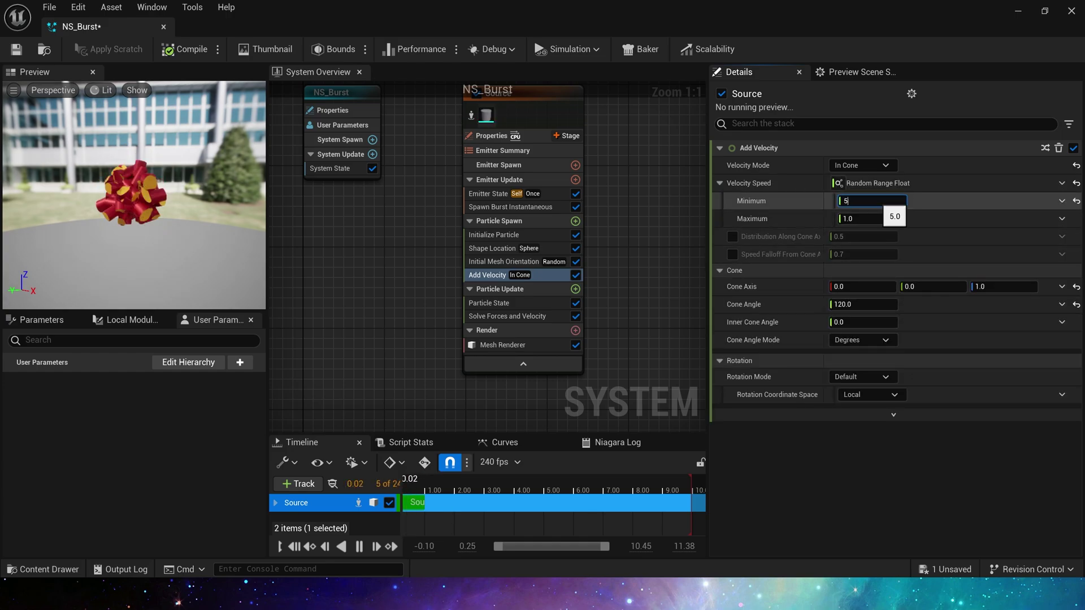
pyautogui.write('1500')
pyautogui.press('Return')
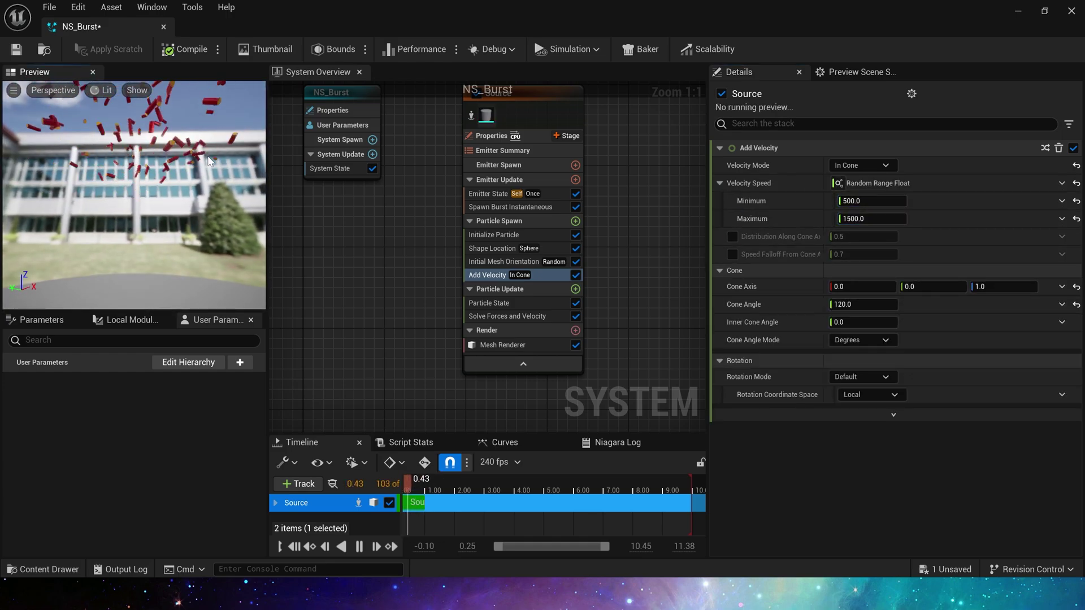
# Step: Add an Update Mesh Orientation module to Particle Update and set its Rotation Vector to Random Vector
pyautogui.click(574, 289)
pyautogui.write('up')
pyautogui.click(684, 359)
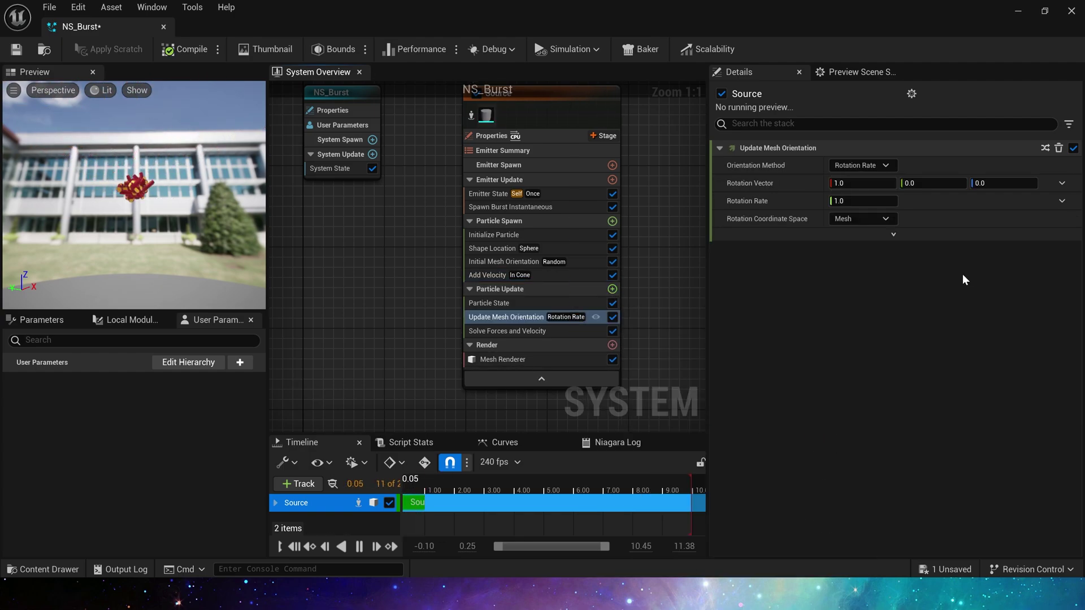
pyautogui.click(1062, 183)
pyautogui.write('ra')
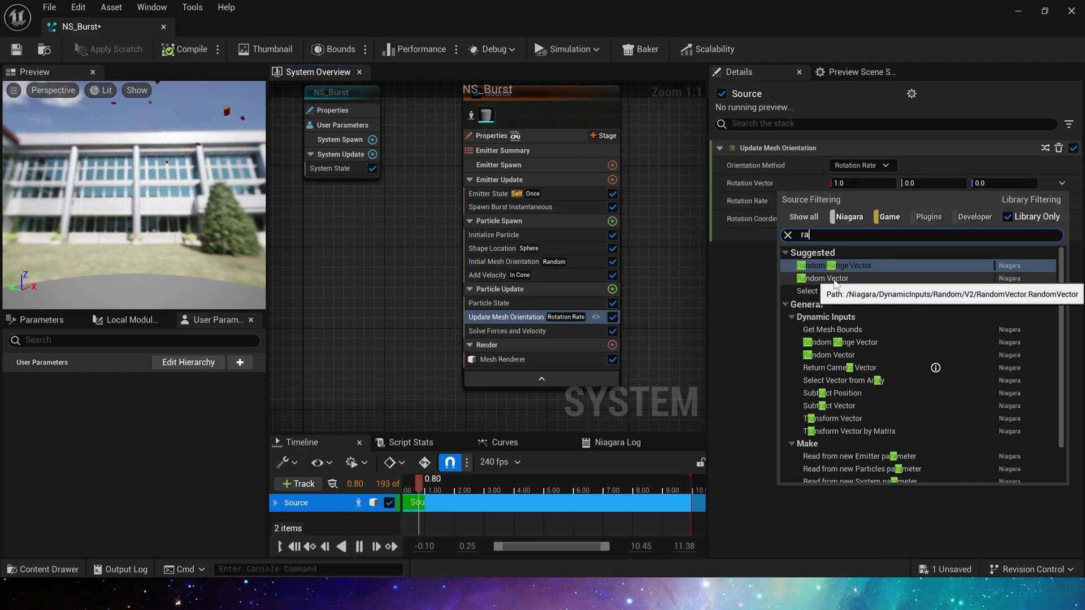
pyautogui.click(834, 279)
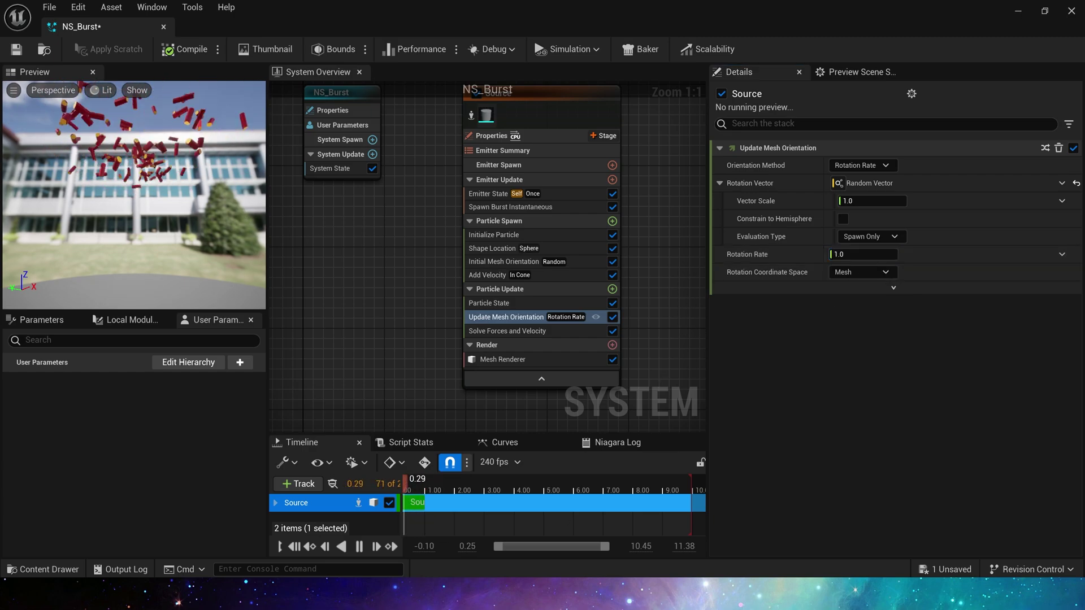
# Step: Add a Scale Mesh Size module to Particle Update and set its Scale Factor to Vector from Float
pyautogui.click(599, 289)
pyautogui.click(612, 289)
pyautogui.write('size')
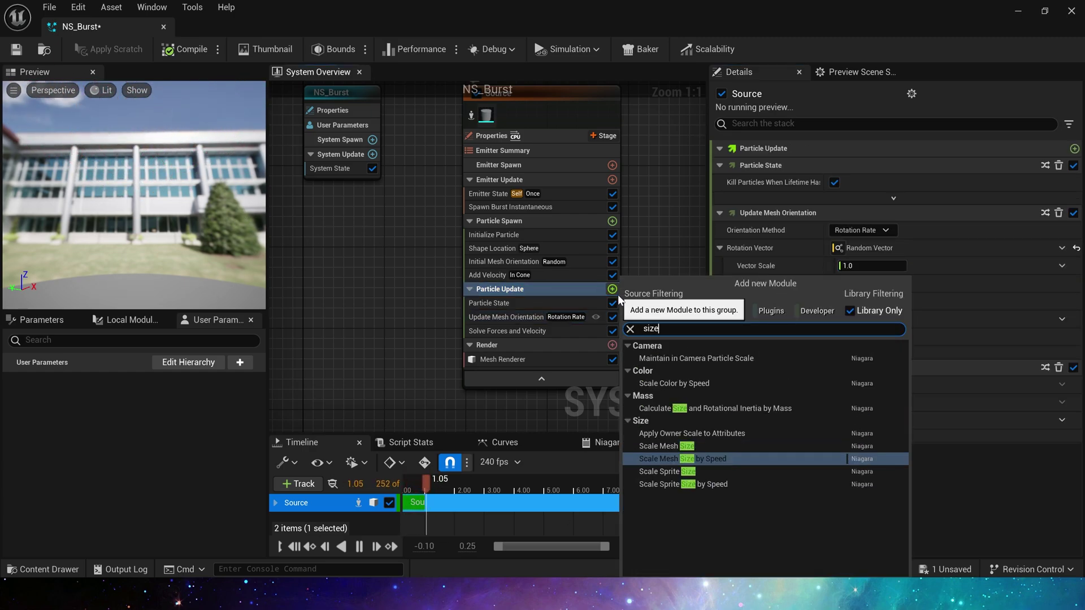
pyautogui.click(700, 446)
pyautogui.click(1061, 165)
pyautogui.write('float')
pyautogui.press('Return')
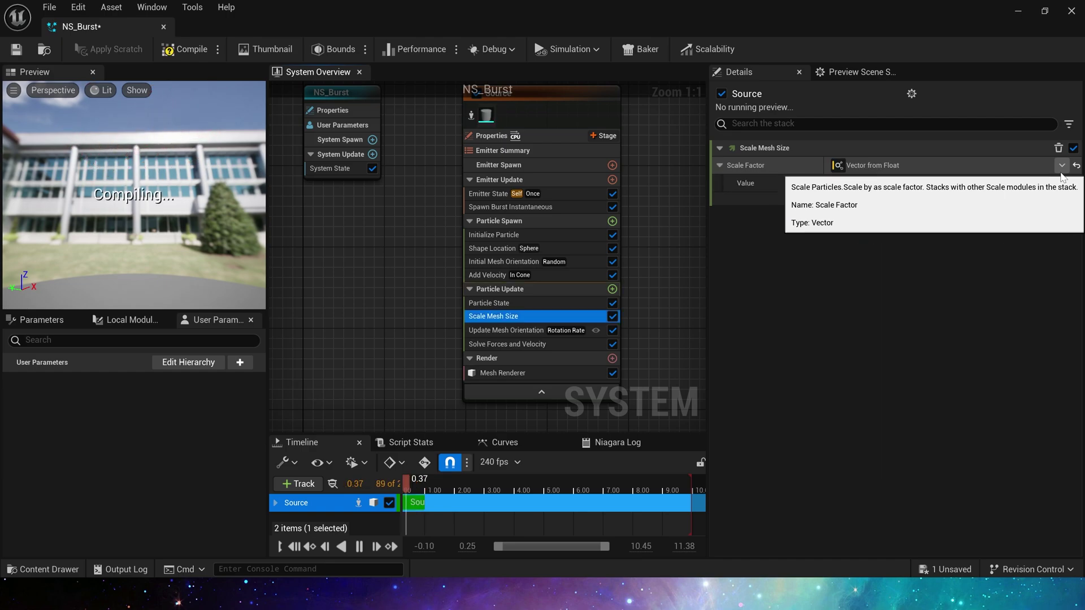
# Step: Drive the mesh scale value with Float from Curve, using the template curve that eases smoothly down from 1 to 0
pyautogui.click(1062, 183)
pyautogui.write('c')
pyautogui.press('Return')
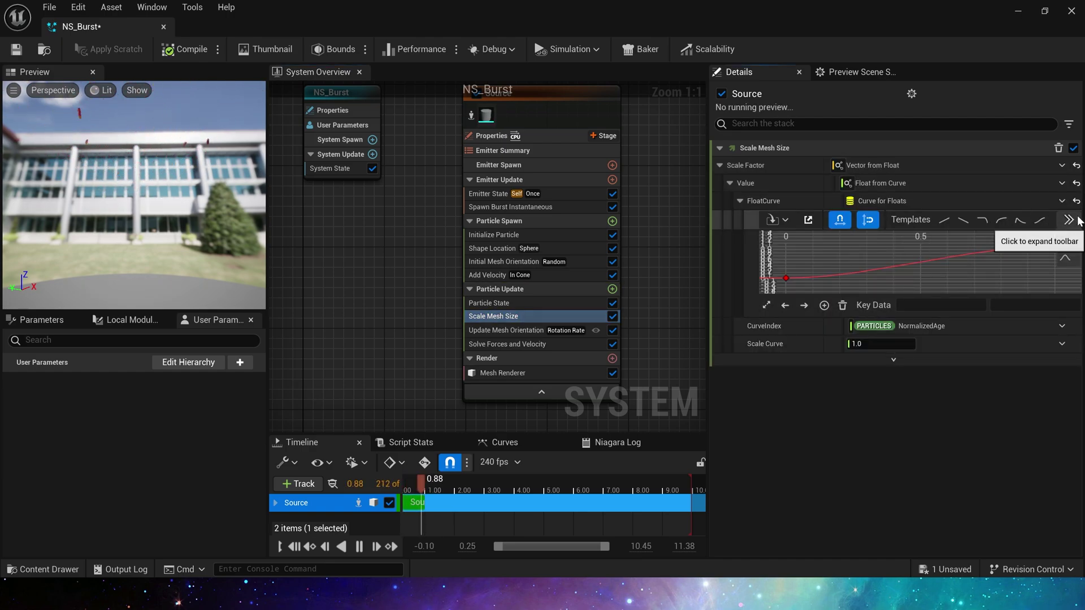
pyautogui.click(1064, 244)
# Step: Add a Gravity Force module to the Source emitter's Particle Update stage
pyautogui.moveTo(424, 344); pyautogui.dragTo(402, 305, button='right')
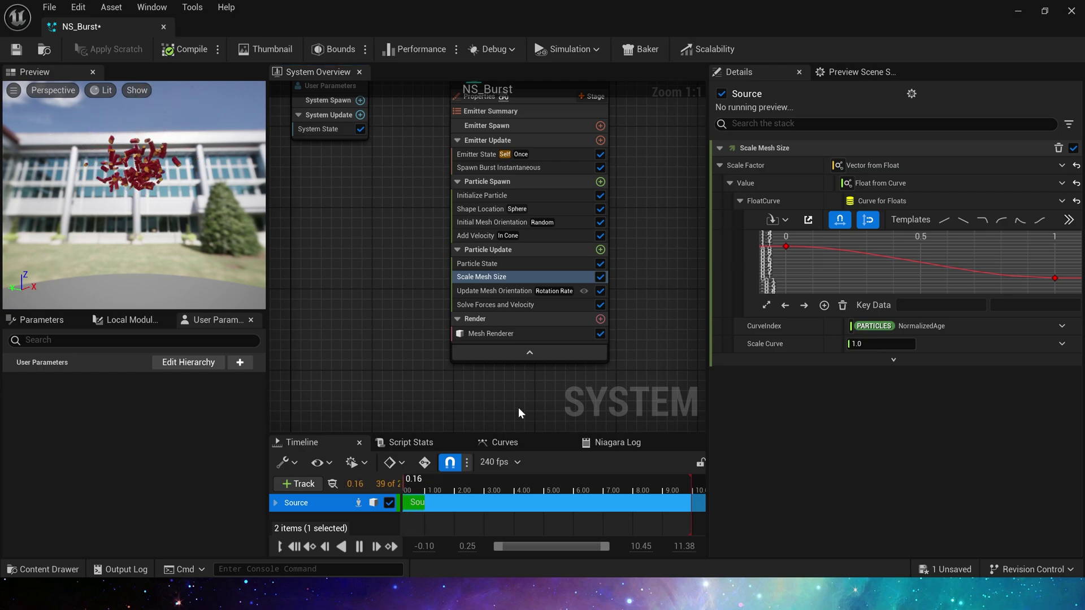
pyautogui.click(600, 251)
pyautogui.write('g')
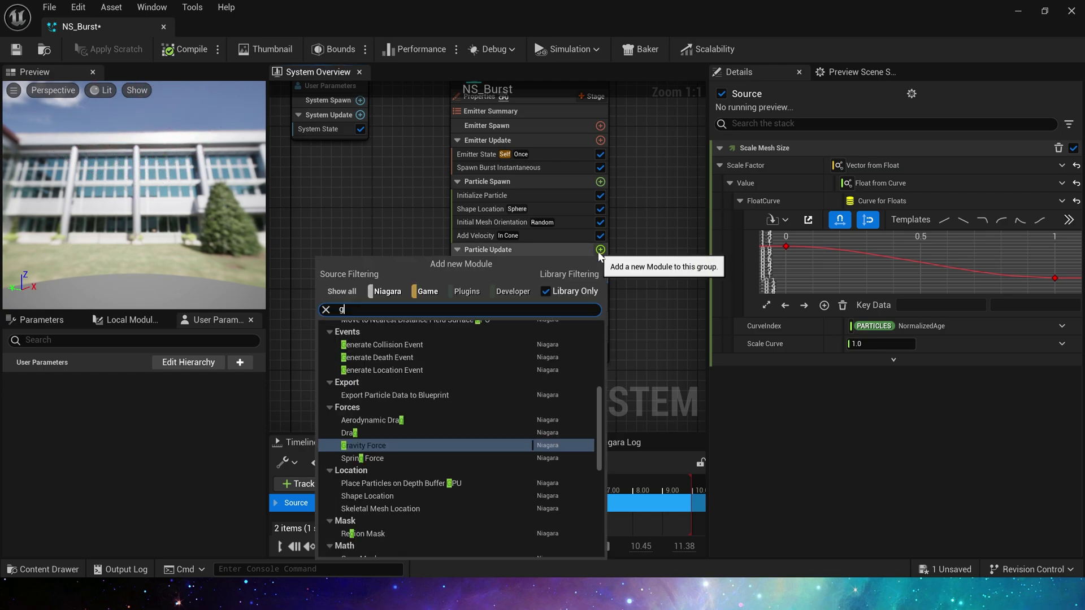
pyautogui.click(367, 445)
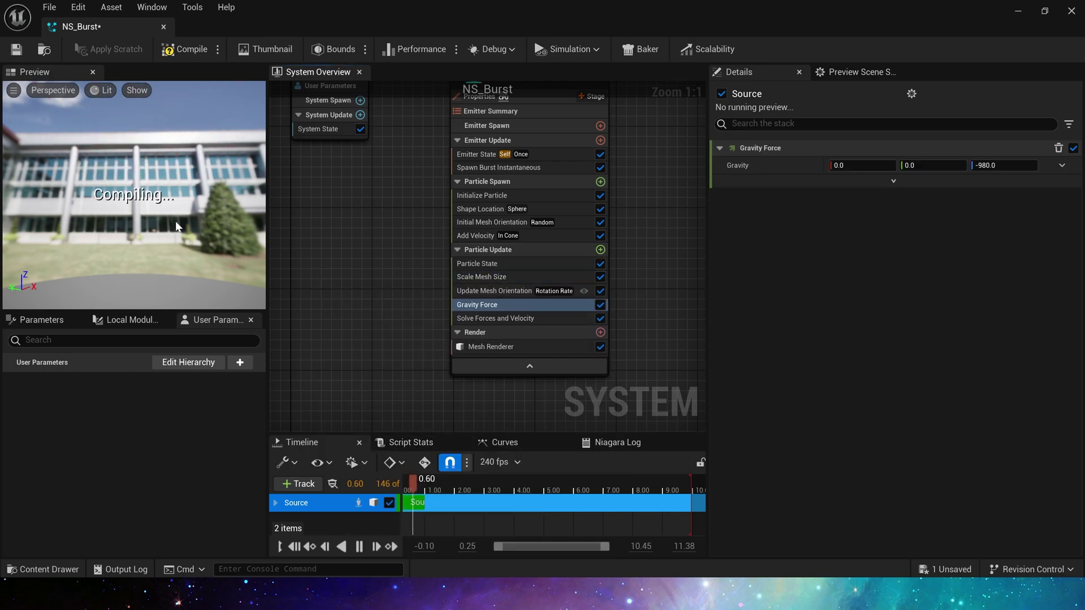
# Step: Set Gravity to a Random Range Vector from 0, 0, -2000 to 0, 0, -1000, and save the system
pyautogui.click(1062, 165)
pyautogui.write('ra')
pyautogui.click(865, 249)
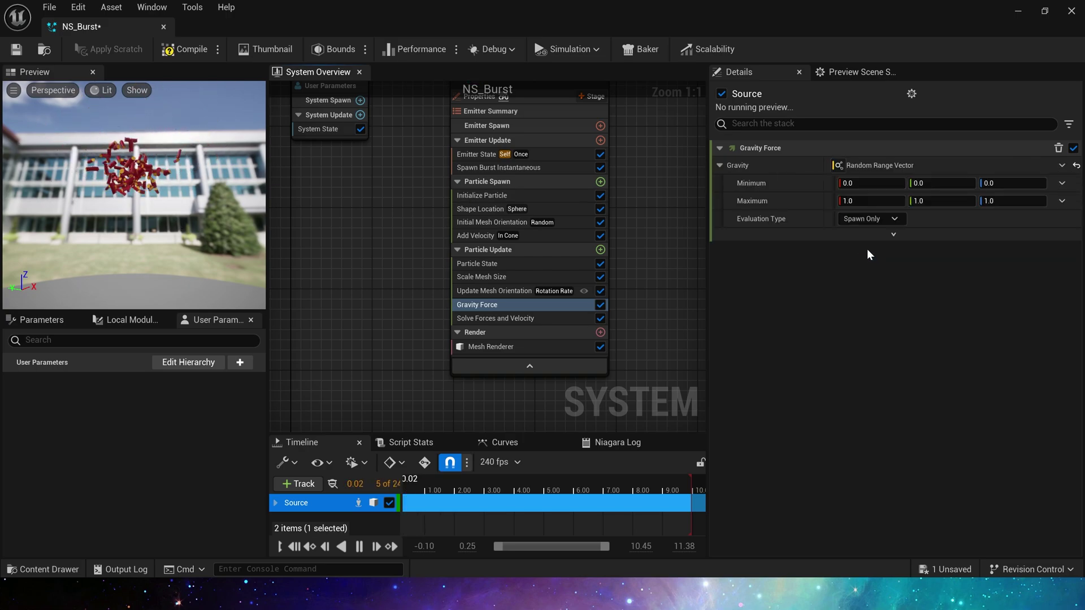
pyautogui.click(870, 201)
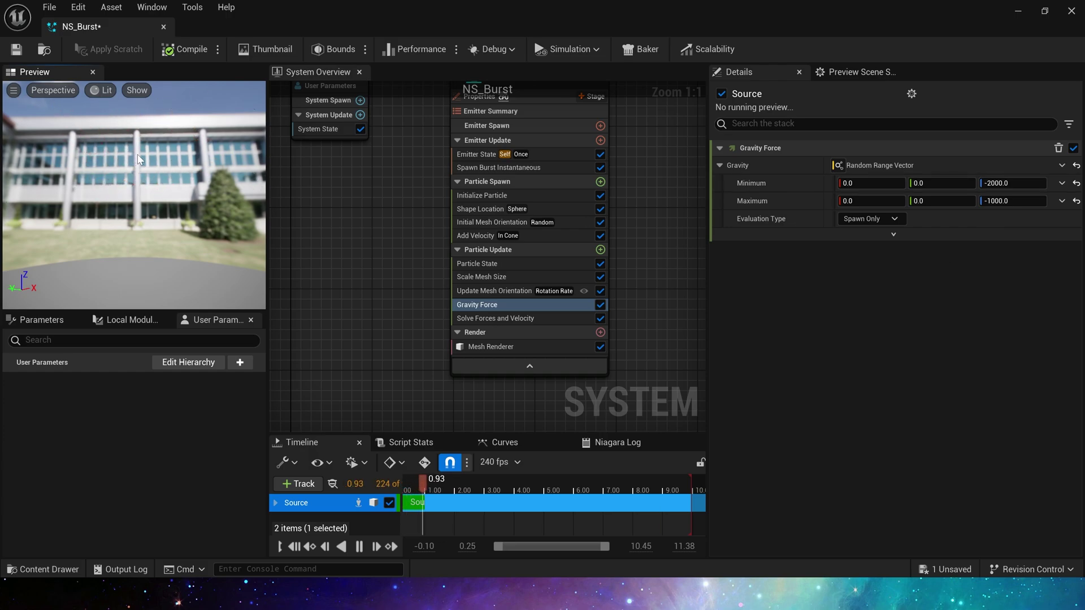
pyautogui.hotkey('ctrl', 's')
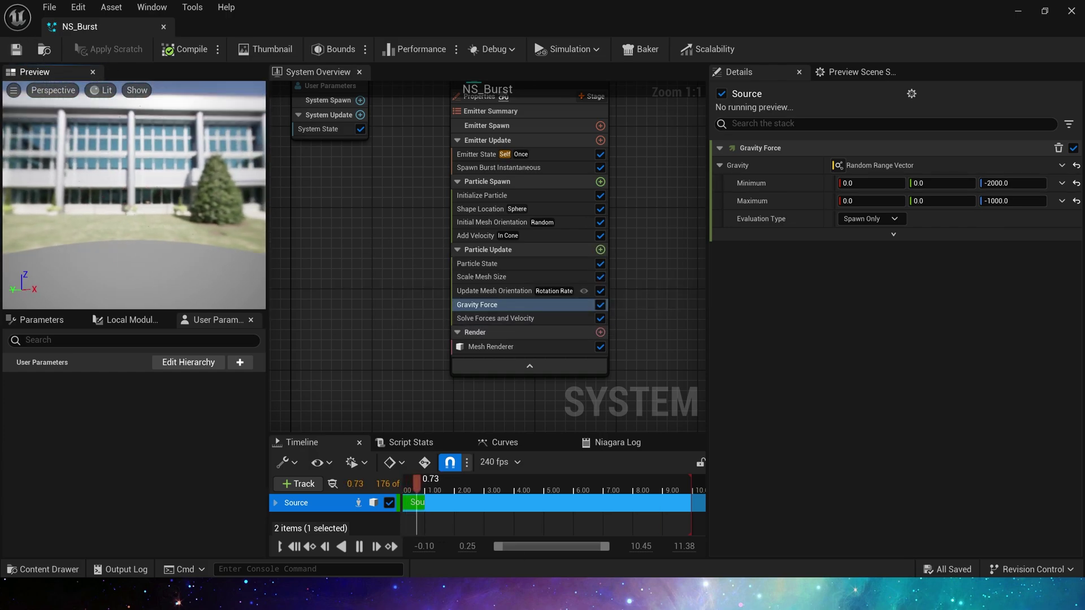
# Step: Add a Generate Death Event module to Particle Update and enable Requires Persistent IDs in the Source emitter's properties
pyautogui.click(600, 250)
pyautogui.write('death')
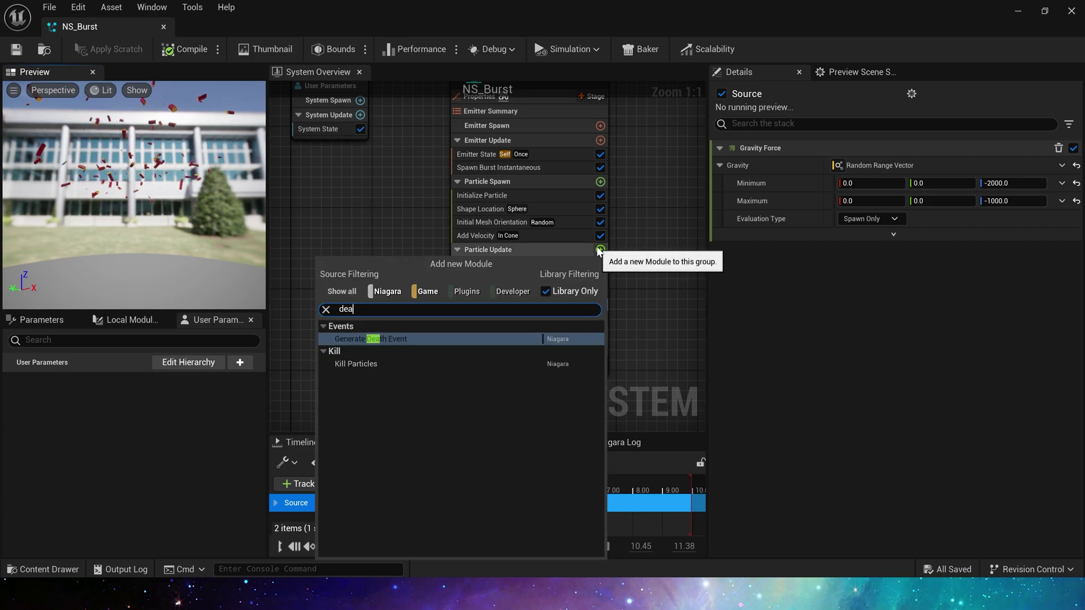
pyautogui.click(366, 340)
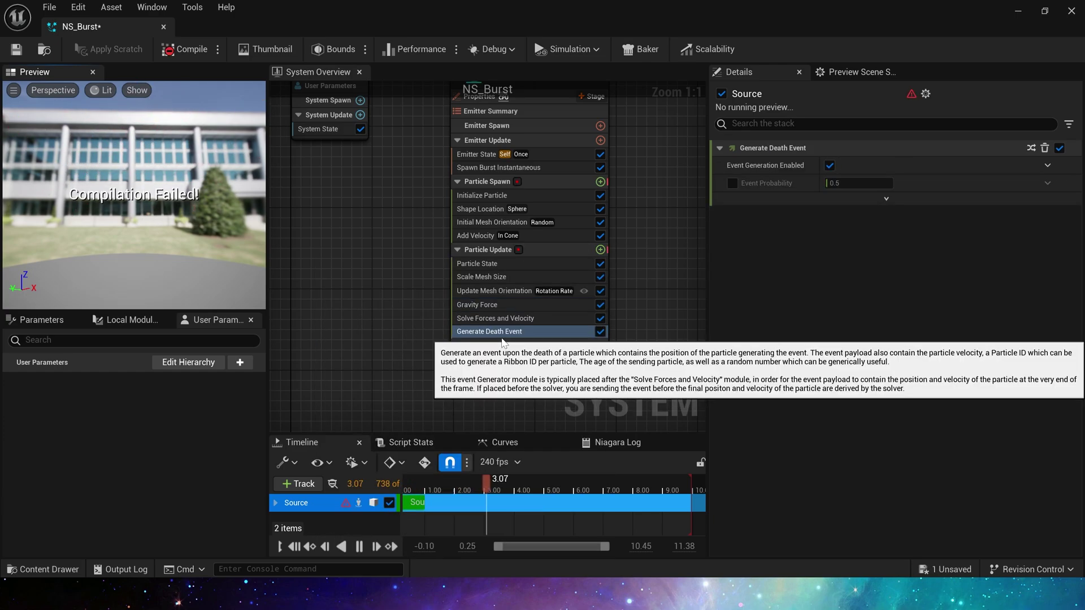
pyautogui.moveTo(517, 108); pyautogui.dragTo(506, 169, button='right')
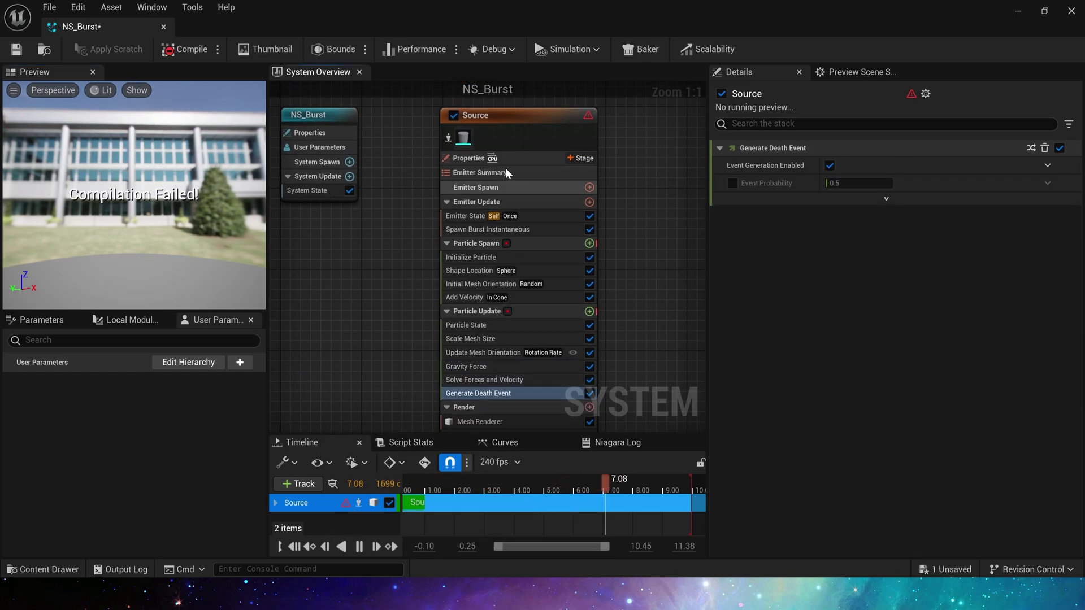
pyautogui.click(508, 116)
pyautogui.click(829, 252)
# Step: Add an Empty emitter to the system beside Source and rename it Flare
pyautogui.moveTo(589, 256); pyautogui.dragTo(580, 196, button='right')
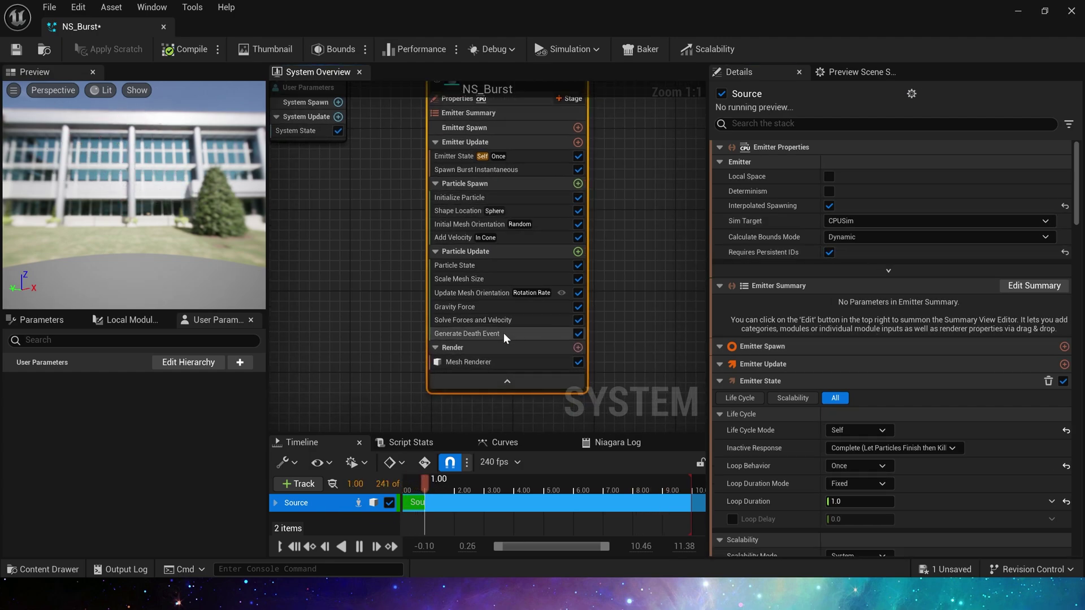
pyautogui.click(480, 333)
pyautogui.moveTo(645, 85); pyautogui.dragTo(499, 165, button='right')
pyautogui.click(520, 178)
pyautogui.rightClick(499, 164)
pyautogui.click(551, 184)
pyautogui.click(612, 407)
pyautogui.moveTo(698, 210); pyautogui.dragTo(593, 187, button='right')
pyautogui.doubleClick(486, 170)
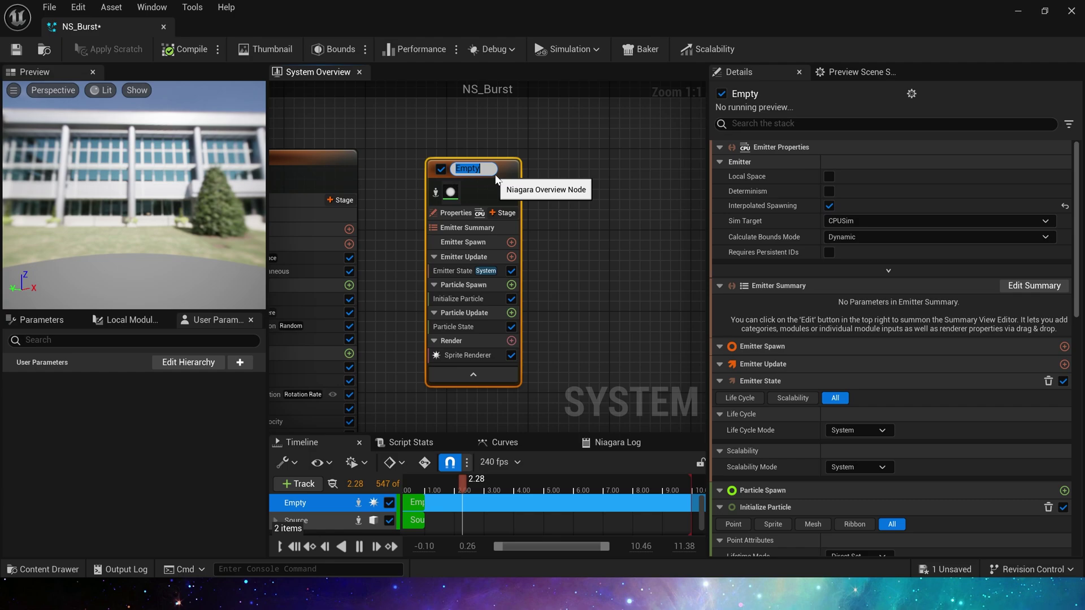
pyautogui.press('Return')
# Step: Assign the M_ArrowFlare material to the Flare emitter's Sprite Renderer
pyautogui.click(457, 306)
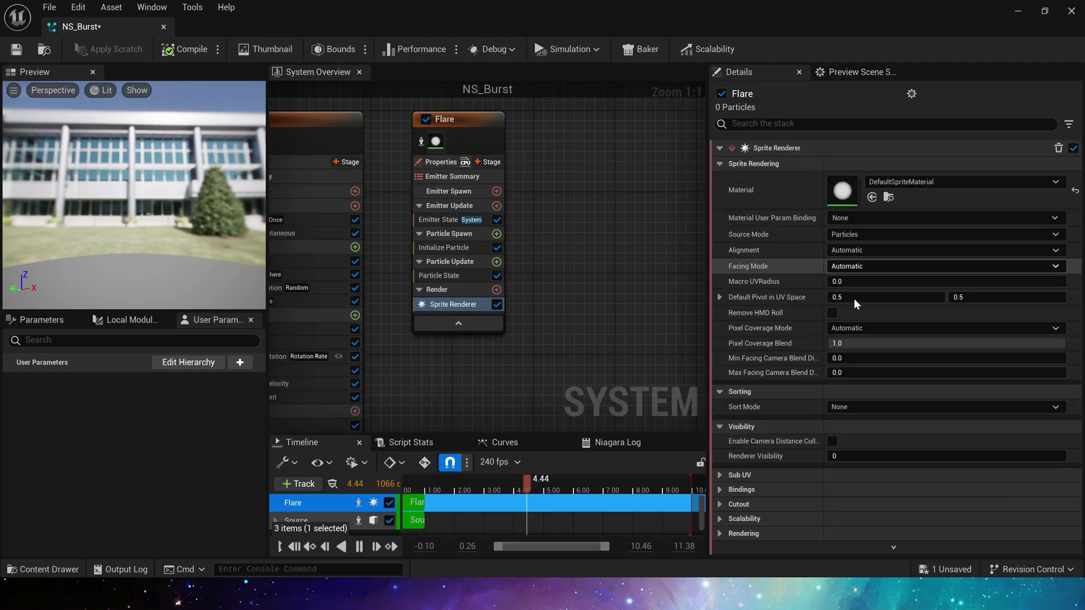
pyautogui.click(16, 49)
pyautogui.moveTo(483, 22); pyautogui.dragTo(591, 103)
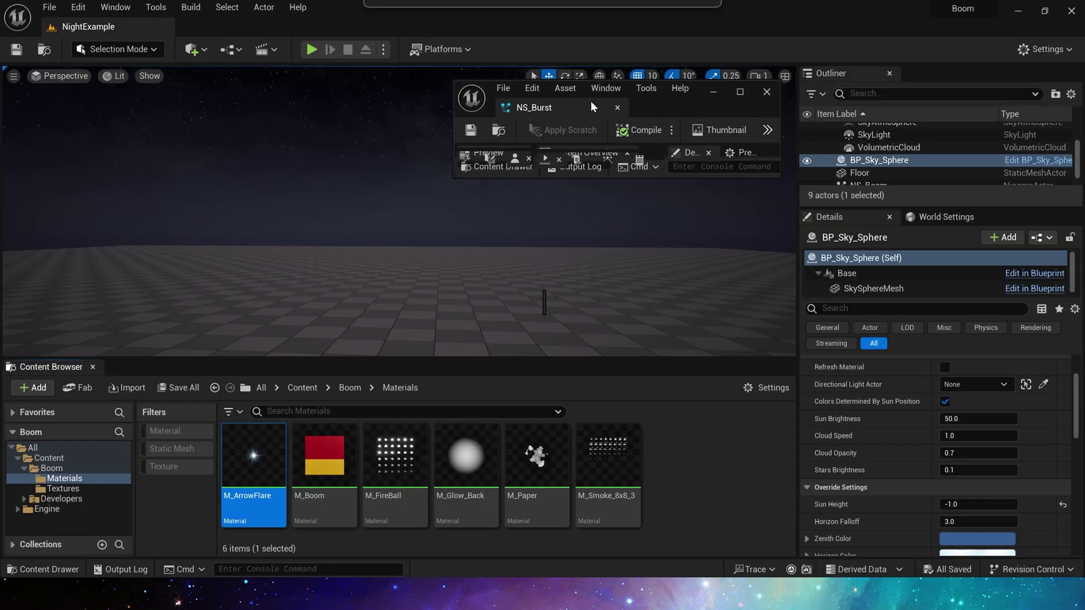
pyautogui.click(740, 92)
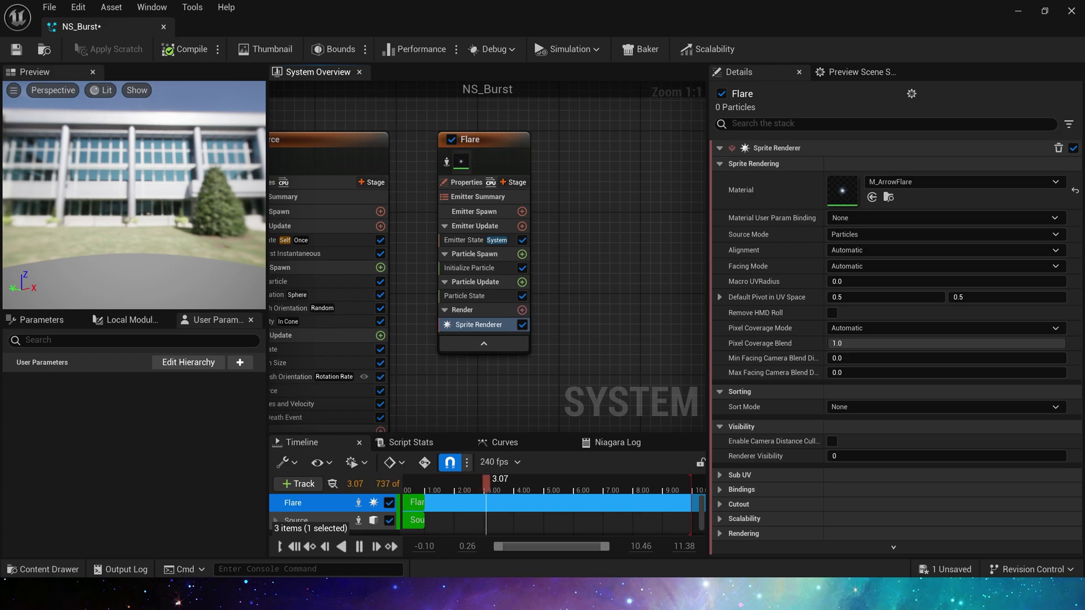
# Step: Add an Event Handler stage to Flare, with Execution Mode Spawned Particles and Source set to the Source emitter's DeathEvent
pyautogui.click(514, 182)
pyautogui.click(285, 238)
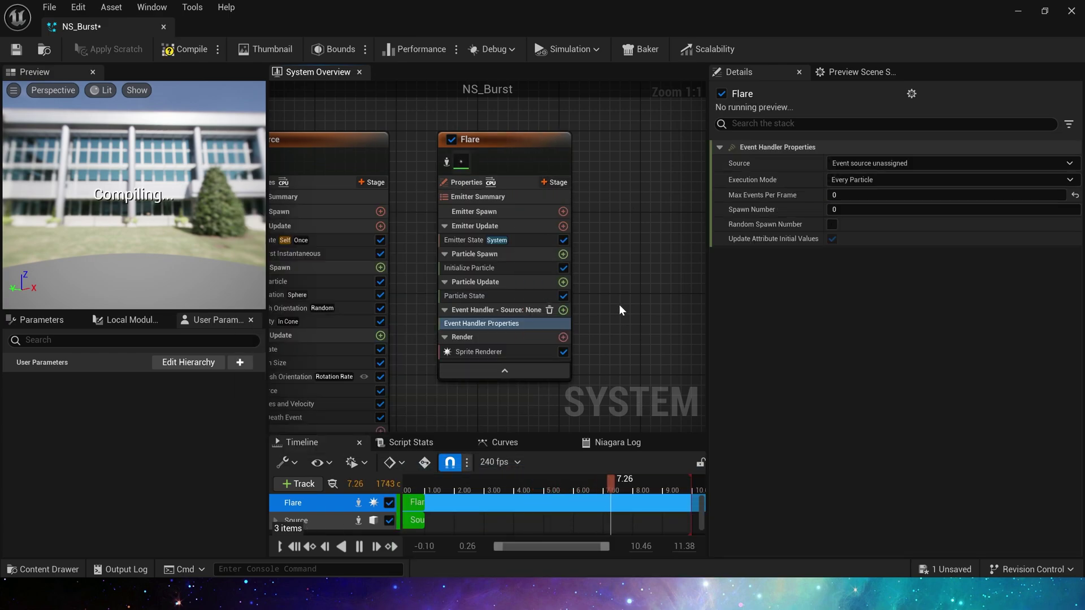
pyautogui.click(875, 180)
pyautogui.click(867, 195)
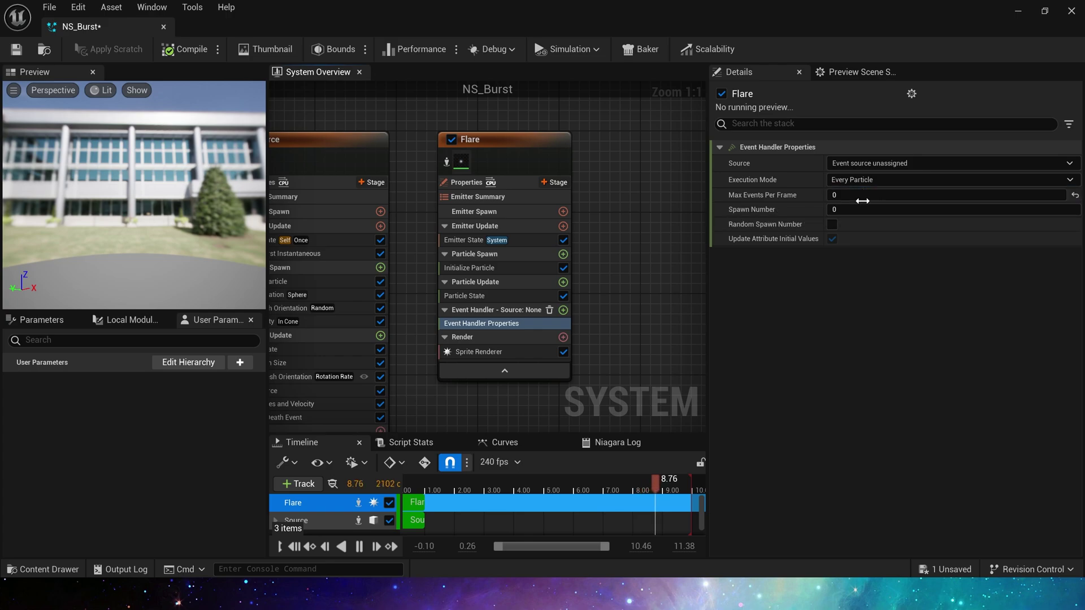
pyautogui.click(857, 163)
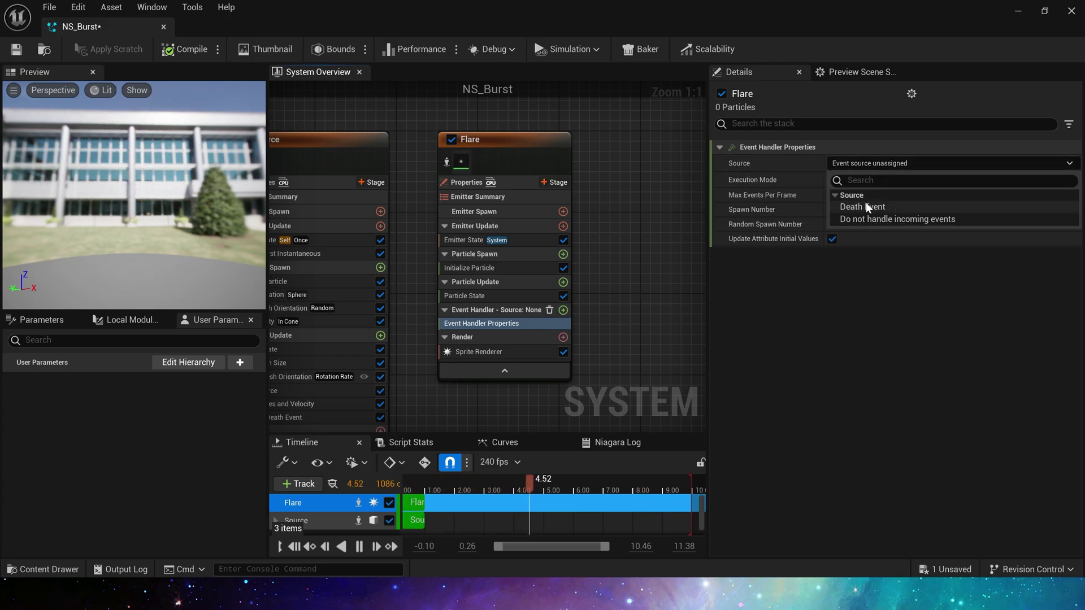
pyautogui.click(853, 206)
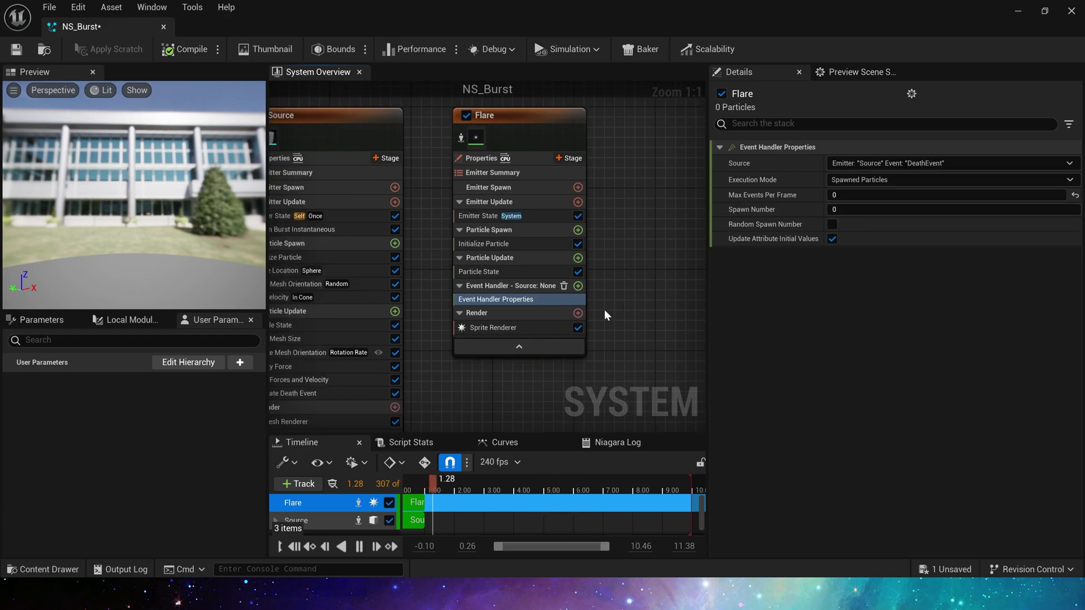
# Step: Add a Receive Death Event module to Flare's event handler and set the handler's Spawn Number to 1
pyautogui.click(578, 286)
pyautogui.write('rec')
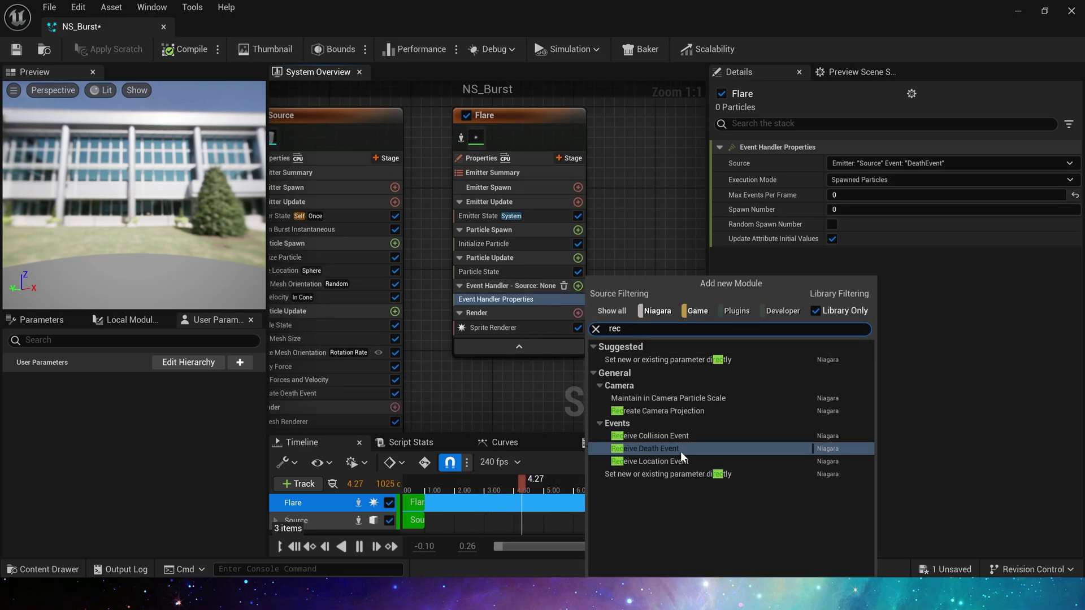
pyautogui.click(680, 448)
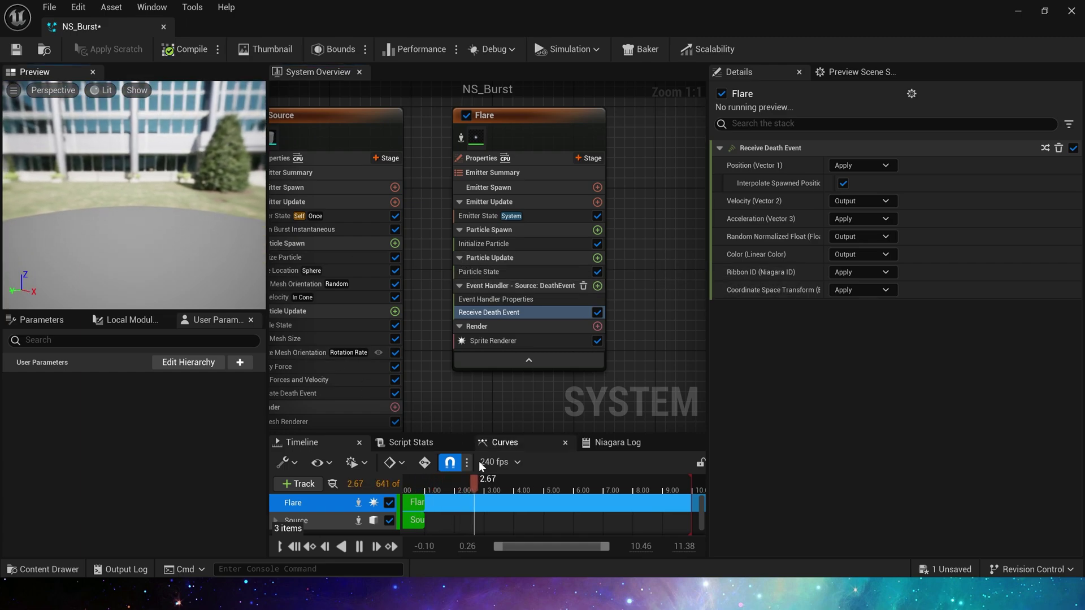
pyautogui.click(496, 299)
pyautogui.click(848, 209)
pyautogui.write('1')
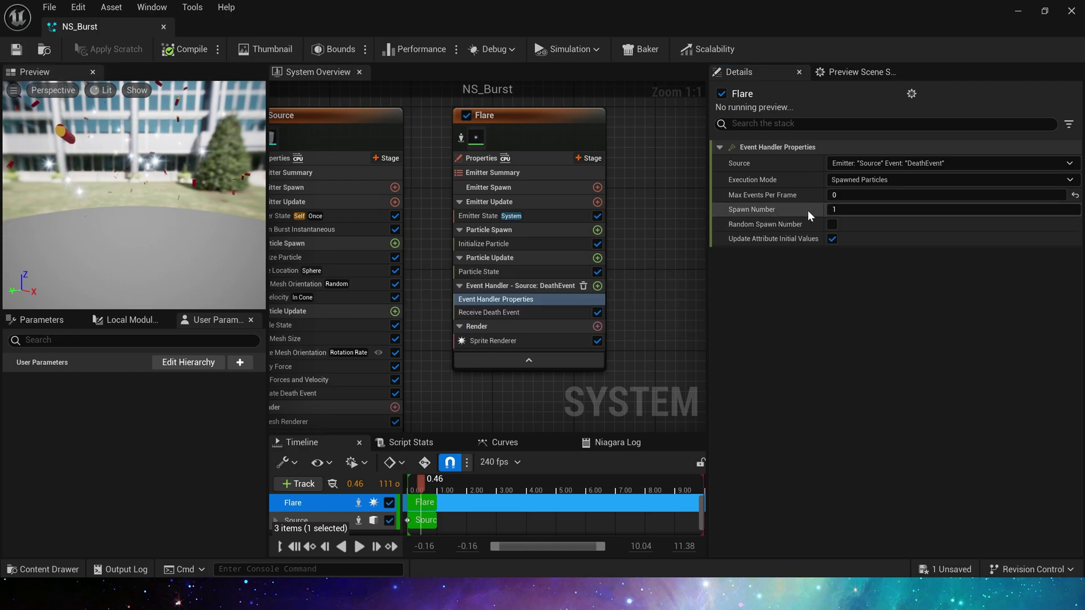
# Step: Place NS_Burst in the NightExample level above the floor and switch the viewport to game view
pyautogui.click(1017, 12)
pyautogui.moveTo(465, 464); pyautogui.dragTo(469, 291)
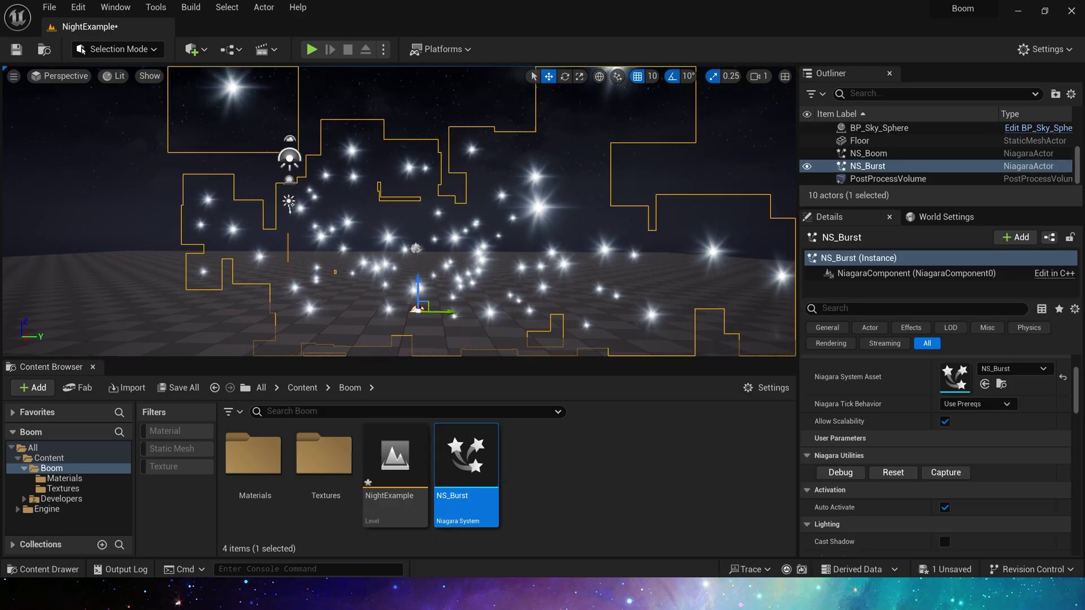
pyautogui.press('g')
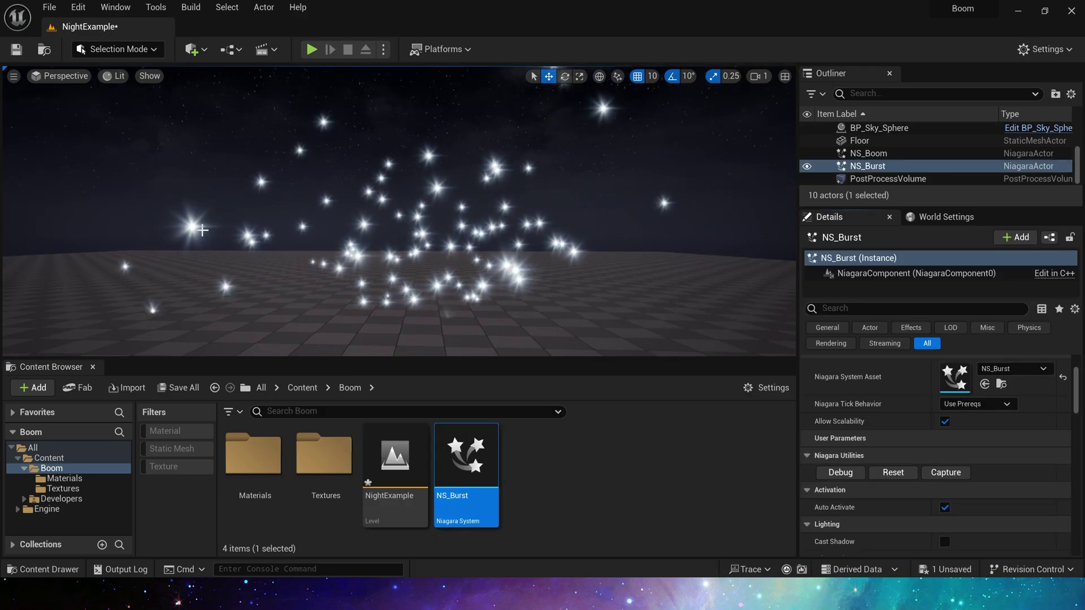
# Step: Reopen NS_Burst and set Flare's Emitter State to Life Cycle Mode Self with Loop Behavior Once
pyautogui.doubleClick(479, 444)
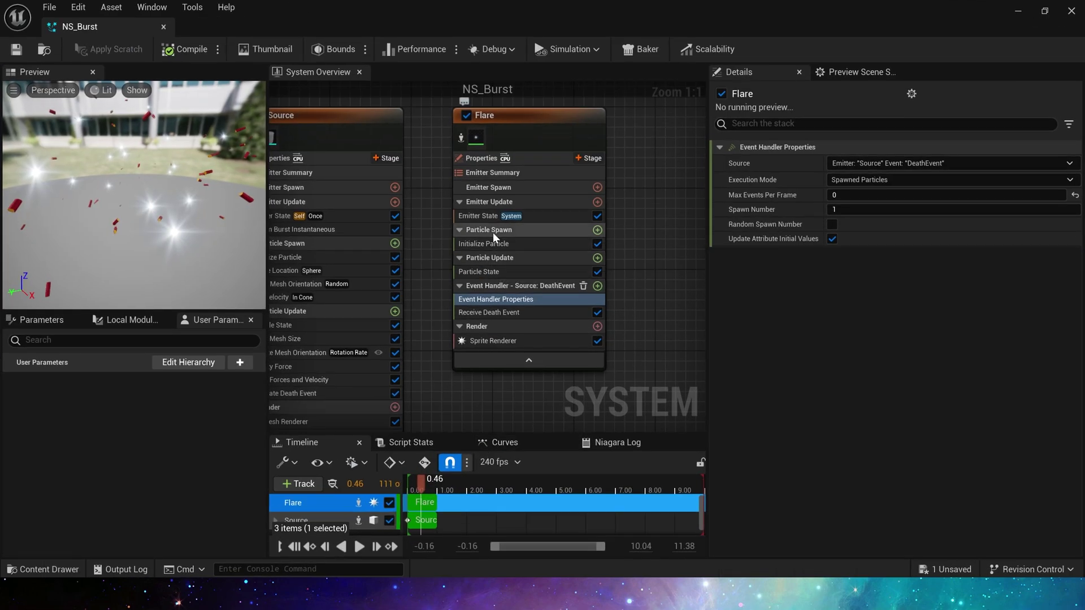
pyautogui.click(491, 217)
pyautogui.click(860, 197)
pyautogui.click(866, 229)
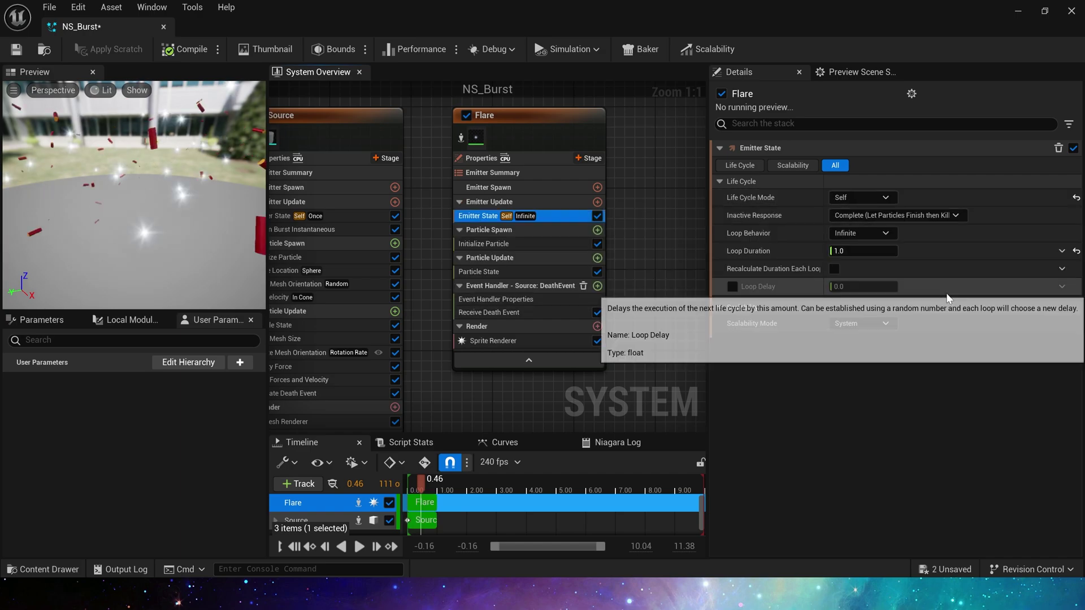
pyautogui.click(860, 233)
pyautogui.click(872, 253)
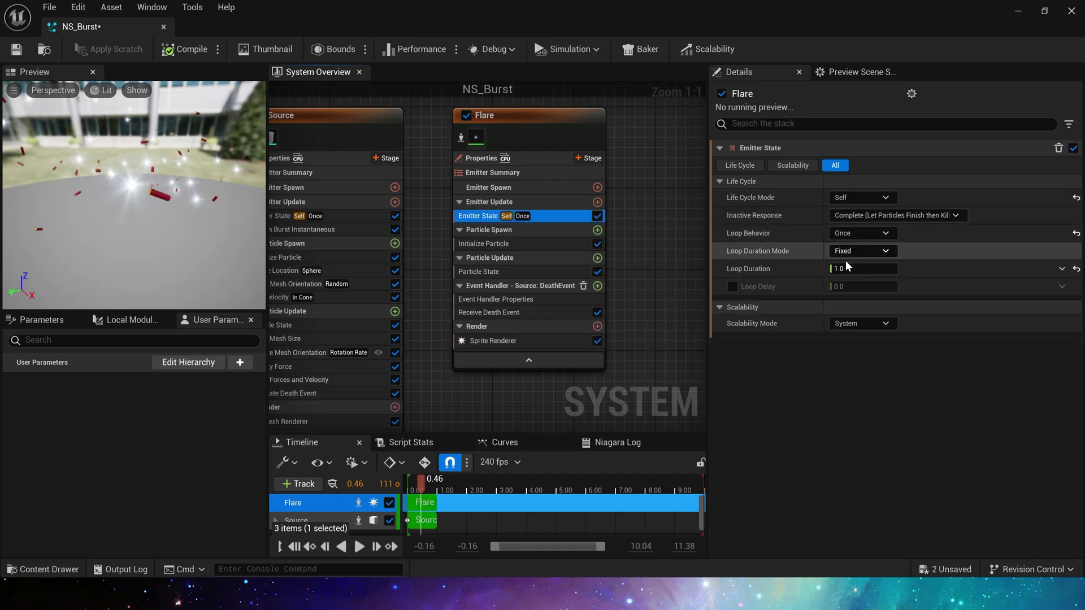
# Step: Set Color Mode to Direct Set in Flare's Initialize Particle module and create a Linear Color user parameter
pyautogui.click(484, 243)
pyautogui.click(857, 233)
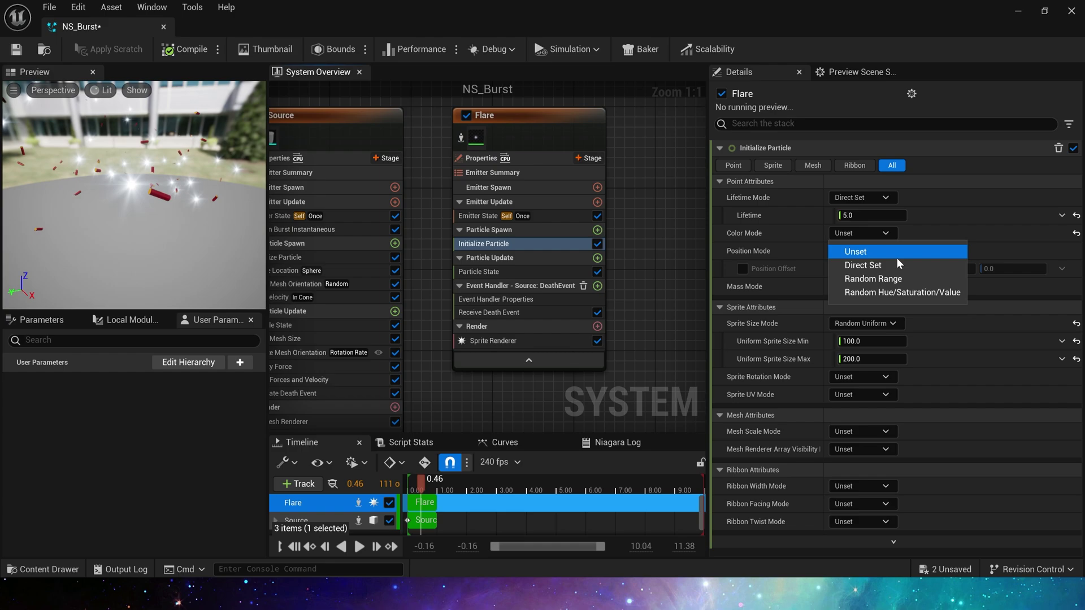
pyautogui.click(859, 262)
pyautogui.write('col')
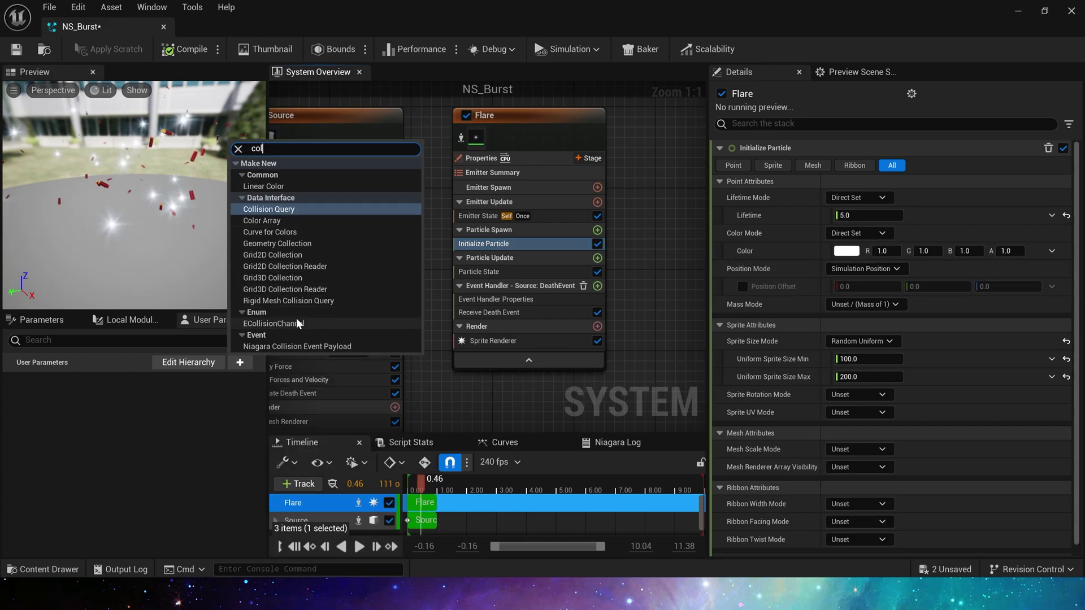
pyautogui.click(263, 186)
pyautogui.press('Return')
# Step: Link the Linear Color user parameter, set to G 0.1 and B 0.01, to Initialize Particle's Color, and save the system
pyautogui.click(216, 382)
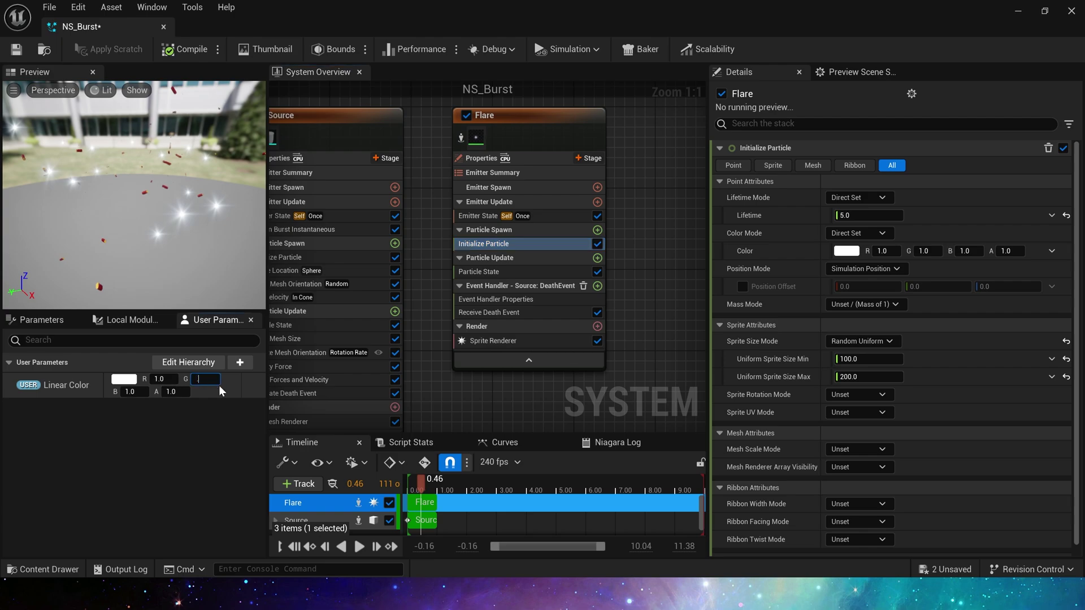
pyautogui.write('0.1')
pyautogui.press('Tab')
pyautogui.write('0.01')
pyautogui.press('Return')
pyautogui.moveTo(66, 384); pyautogui.dragTo(904, 251)
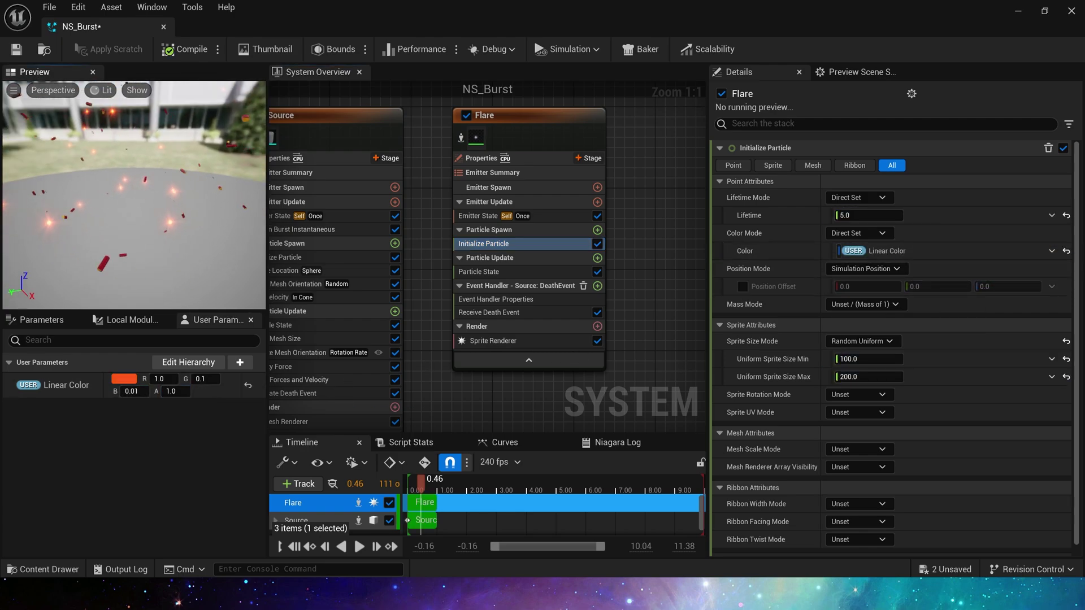
pyautogui.hotkey('ctrl', 's')
# Step: Set Flare's Lifetime Mode to Random with Lifetime Min 0.1 and Lifetime Max 0.15
pyautogui.click(857, 197)
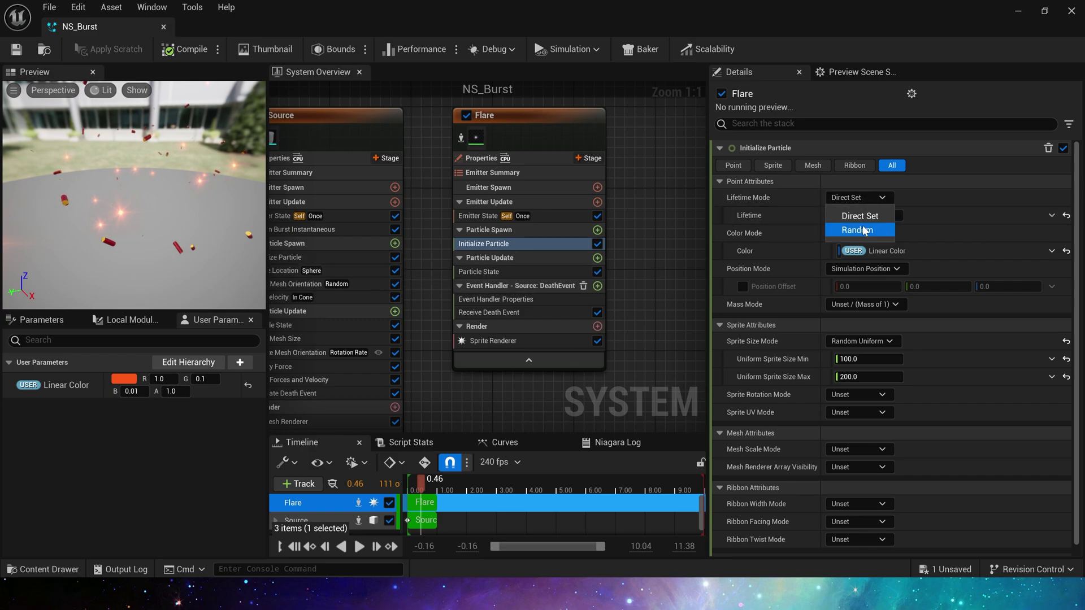
pyautogui.click(855, 229)
pyautogui.click(869, 216)
pyautogui.write('0.1')
pyautogui.press('Tab')
pyautogui.write('0.15')
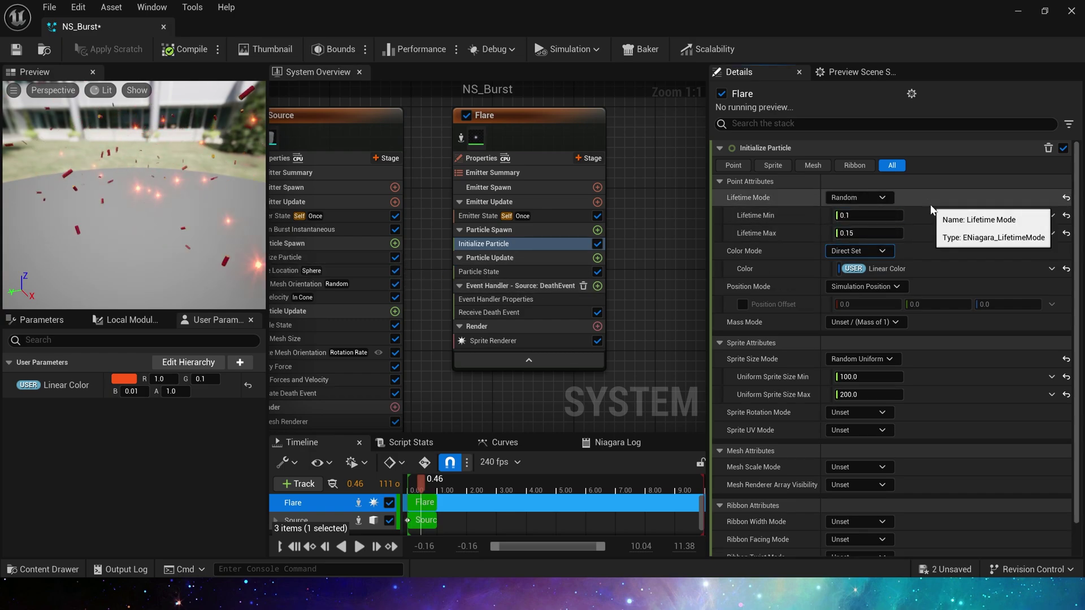
pyautogui.press('Tab')
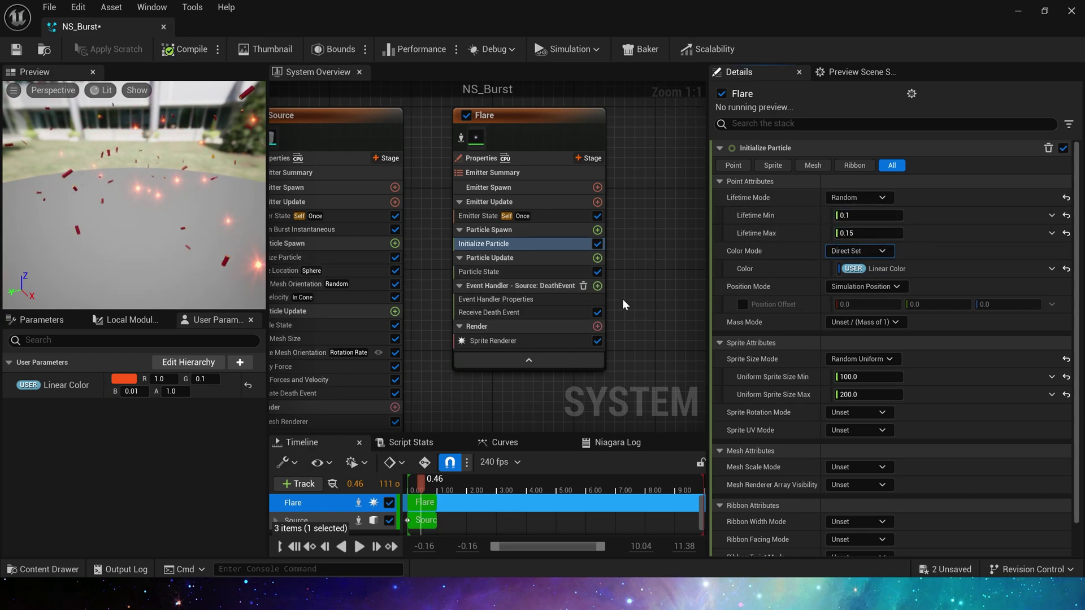
# Step: Add a Scale Color module to Flare's Particle Update stage and set Scale RGB to Vector from Float
pyautogui.click(597, 258)
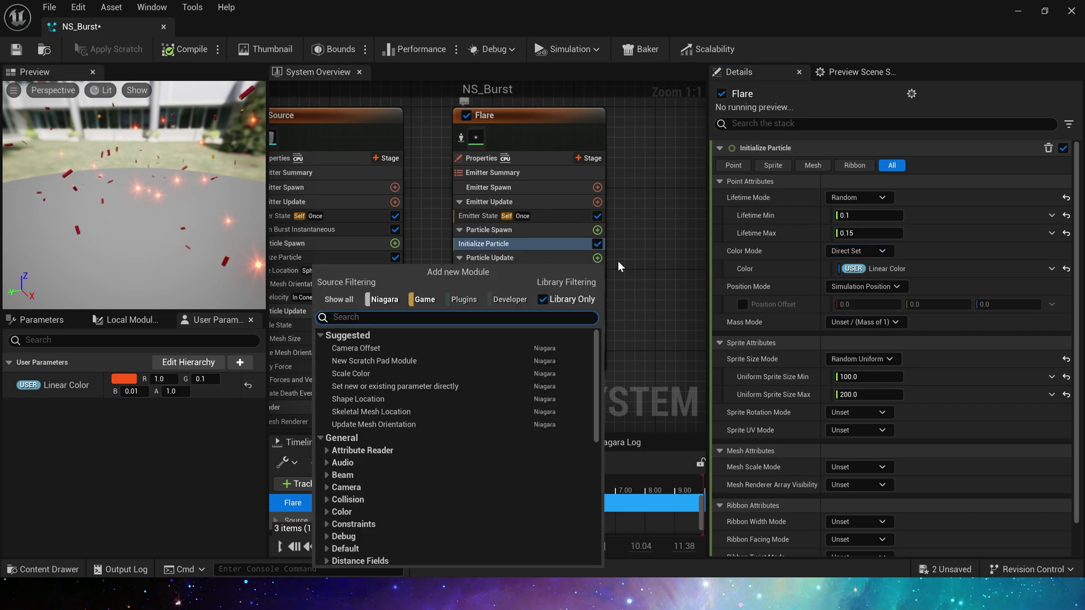
pyautogui.write('scale')
pyautogui.click(383, 348)
pyautogui.click(1061, 182)
pyautogui.write('f')
pyautogui.press('Down')
pyautogui.press('Return')
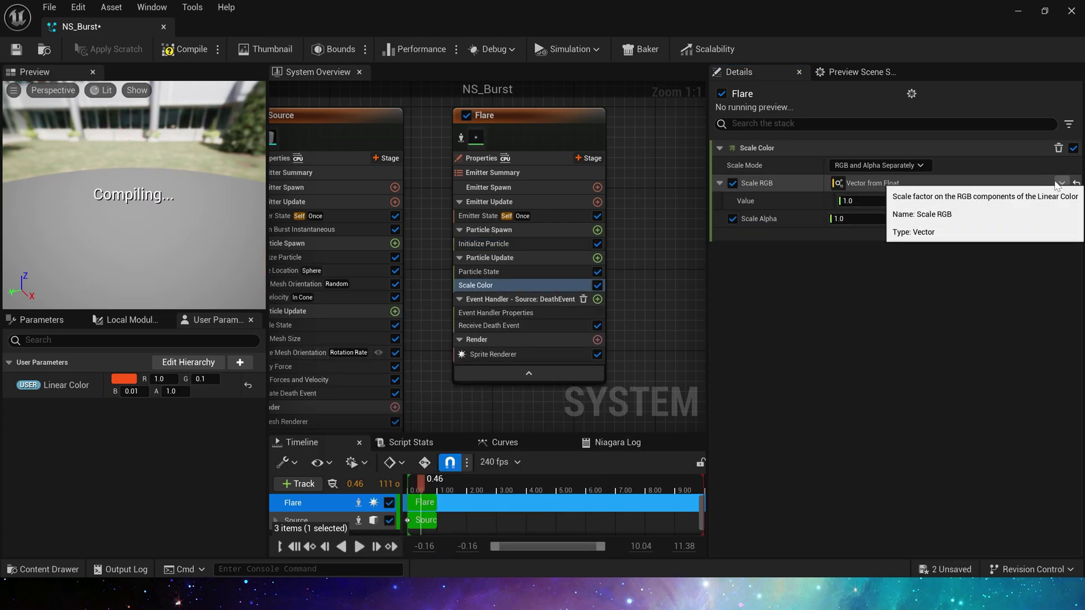
# Step: Drive the Scale RGB value with Float from Curve, using a quick-rise, slow-decay curve and a Scale Curve of 5
pyautogui.click(1061, 201)
pyautogui.write('cur\\')
pyautogui.press('BackSpace')
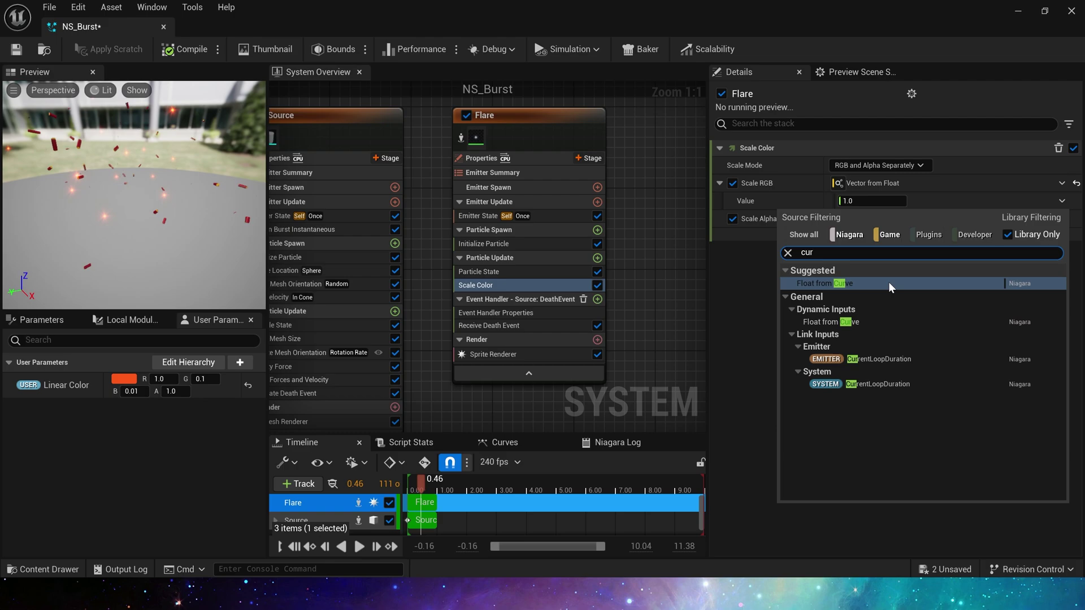
pyautogui.click(888, 283)
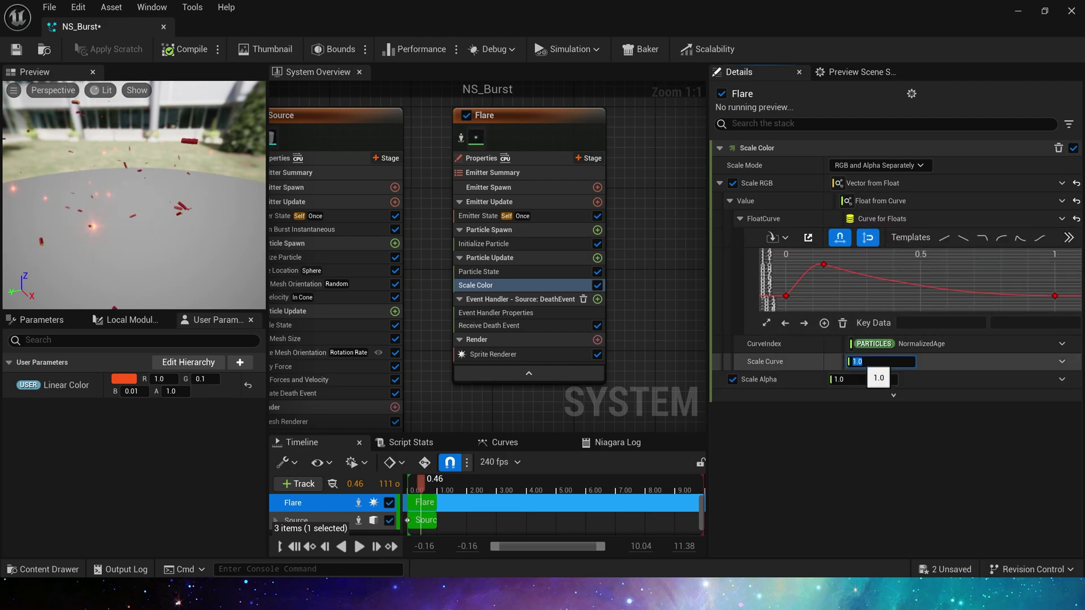
pyautogui.write('5')
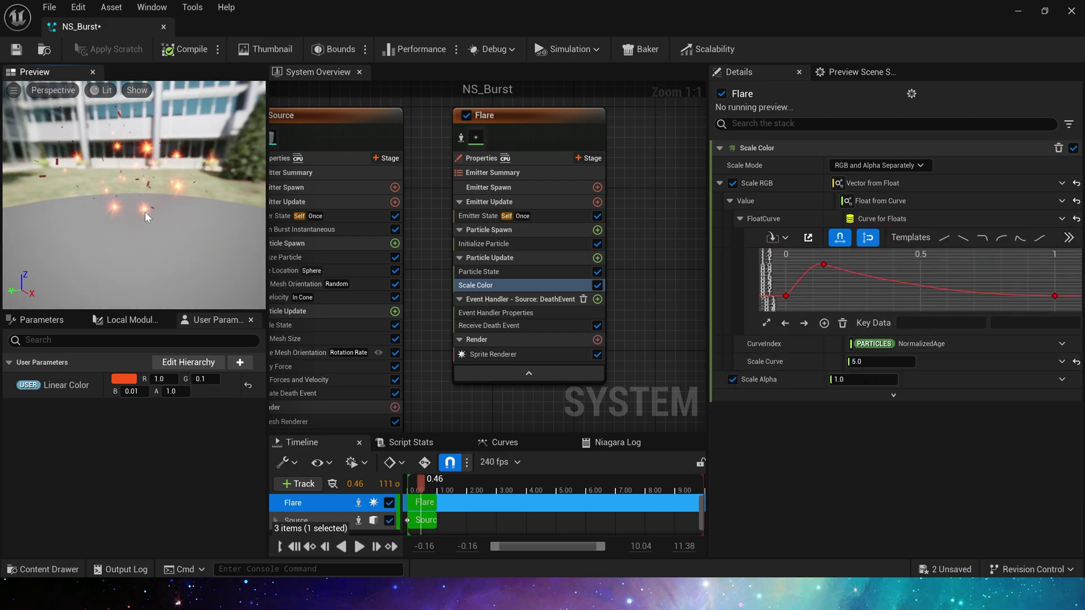
pyautogui.press('Return')
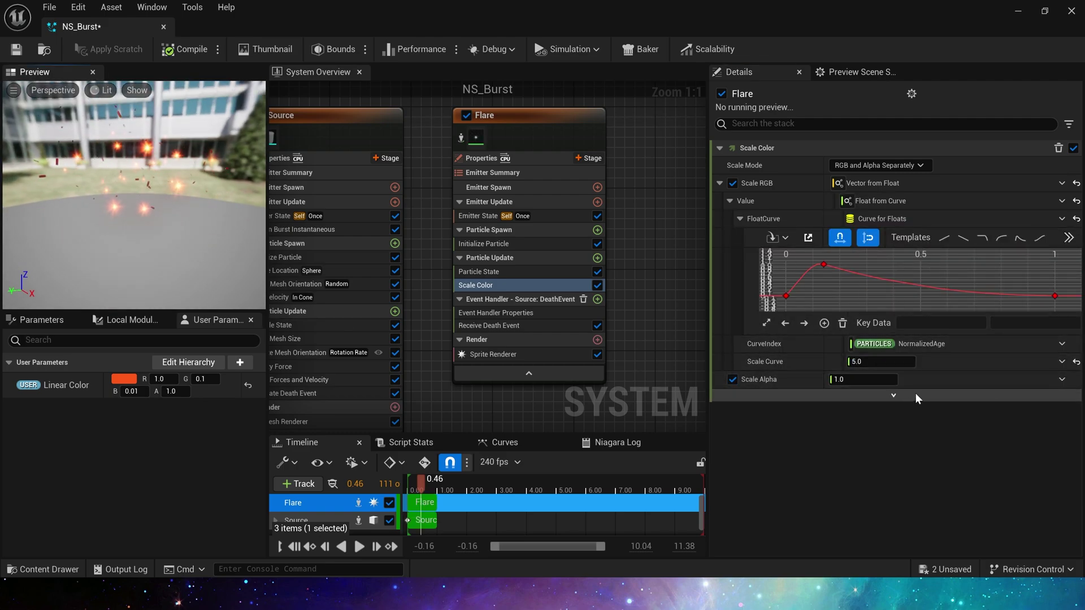
# Step: Copy the Scale RGB float curve onto Scale Alpha and set the Scale Alpha Scale Curve to 1
pyautogui.click(924, 204)
pyautogui.hotkey('ctrl', 'c')
pyautogui.click(951, 383)
pyautogui.hotkey('ctrl', 'v')
pyautogui.click(869, 541)
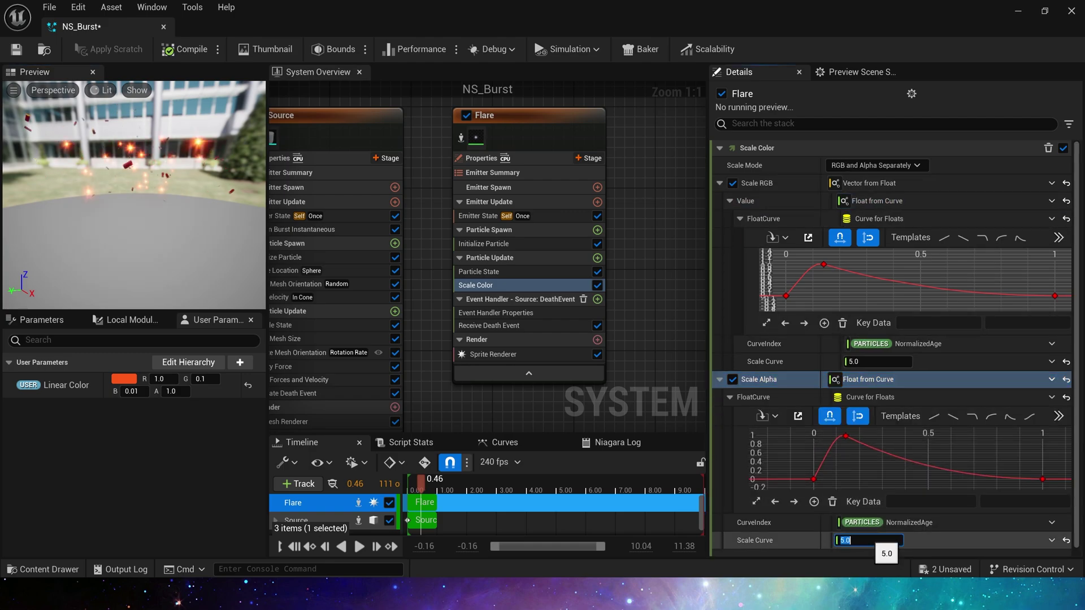
pyautogui.write('1')
pyautogui.press('Return')
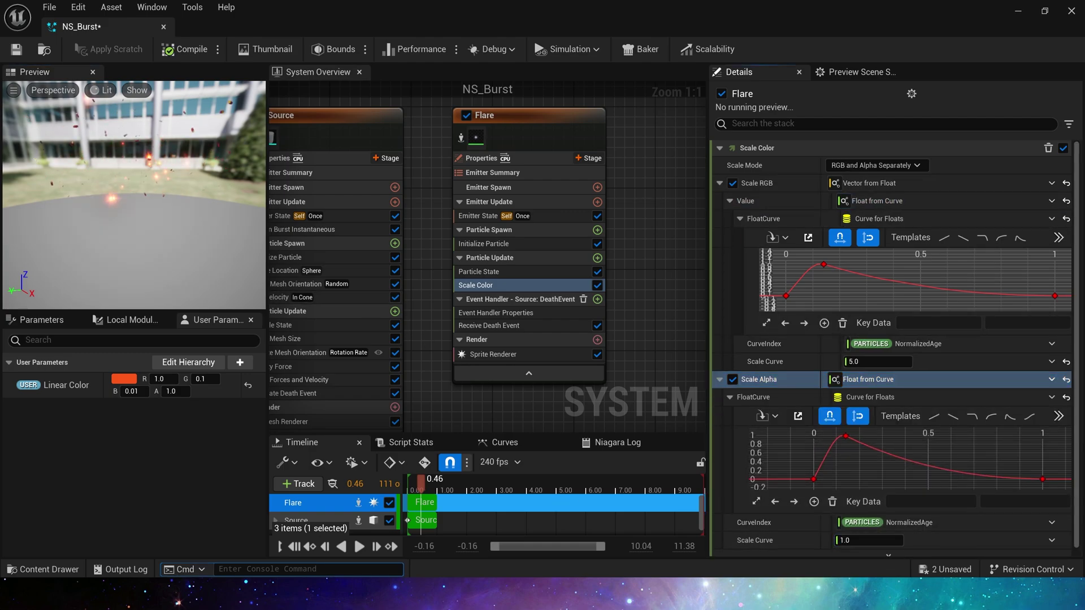
# Step: Add a Scale Sprite Size module to Flare's Particle Update stage and apply the Smooth Ramp Up curve template
pyautogui.click(597, 258)
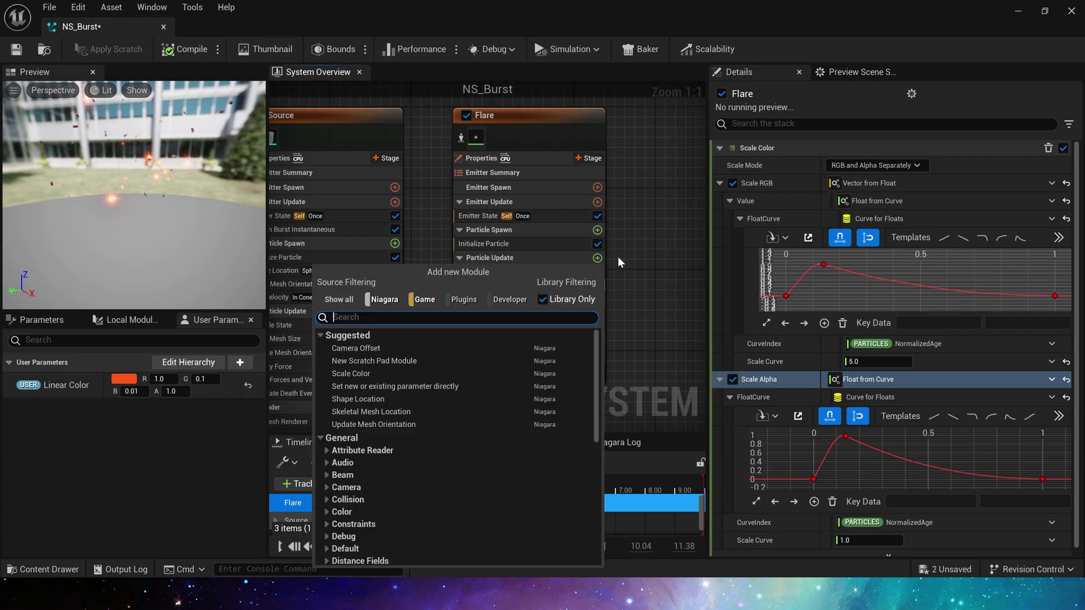
pyautogui.write('size')
pyautogui.click(392, 460)
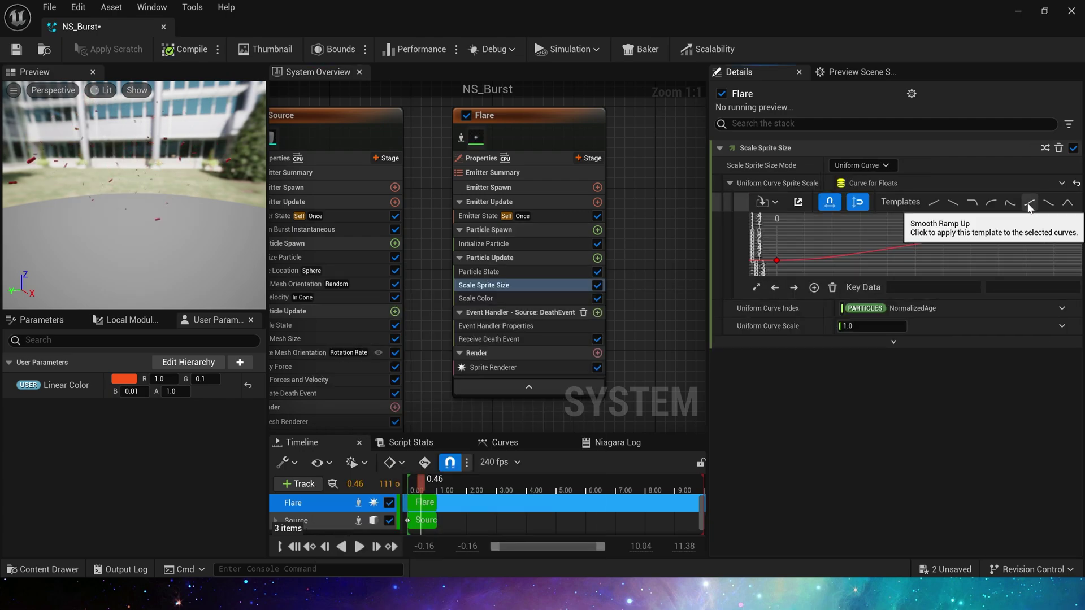
pyautogui.click(1028, 203)
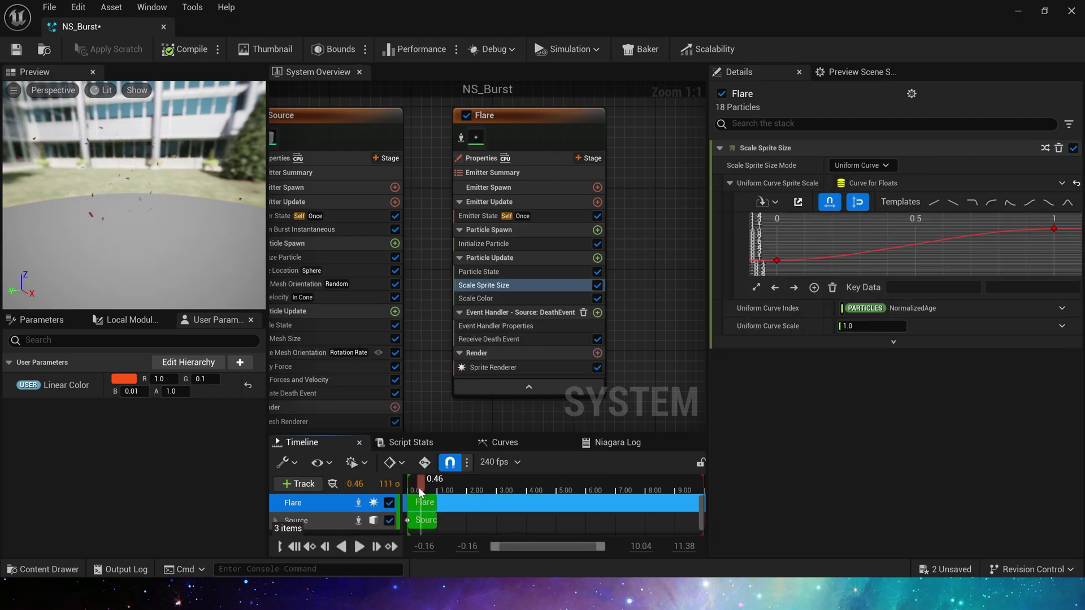
# Step: Set the first key of the Uniform Curve Sprite Scale curve to a value of 0.1
pyautogui.click(777, 261)
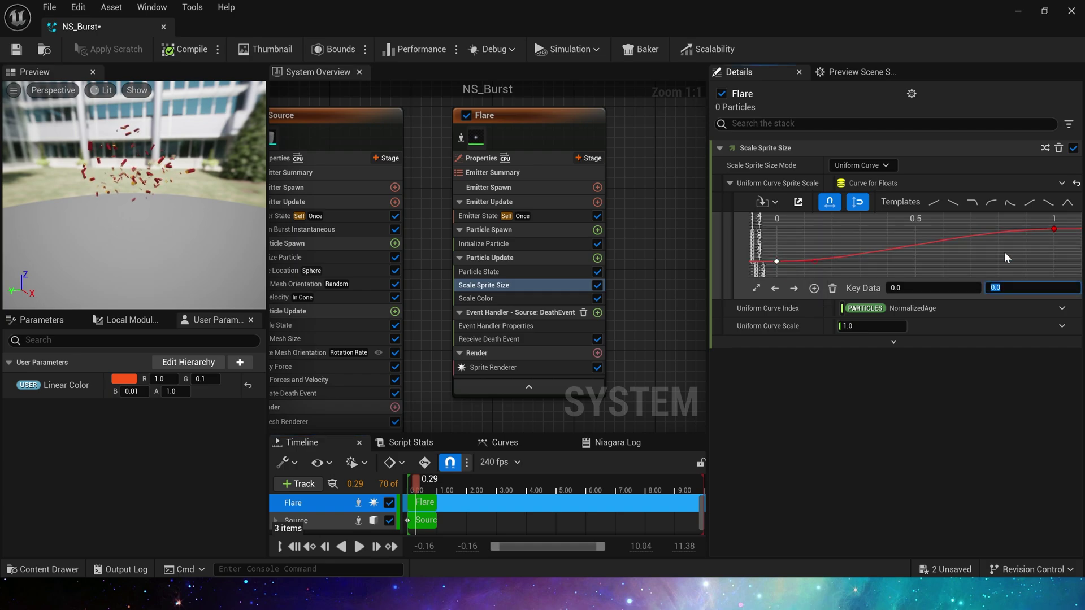
pyautogui.write('0.1')
pyautogui.press('Return')
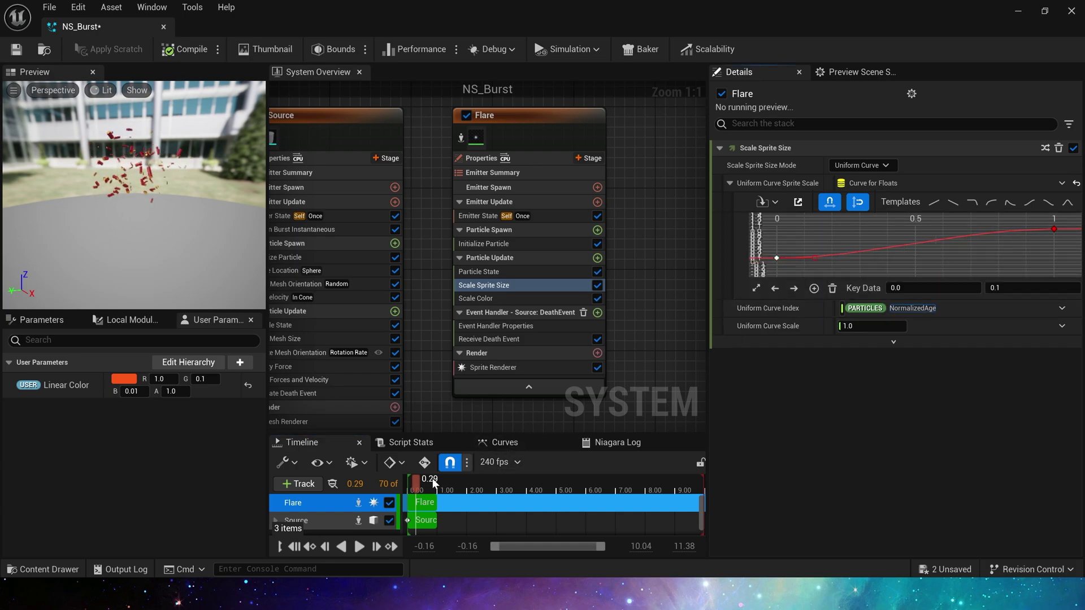
# Step: Set Flare's Uniform Curve Scale for sprite size to 5.0 and replay the NS_Burst instance in the level to preview it
pyautogui.hotkey('ctrl', 's')
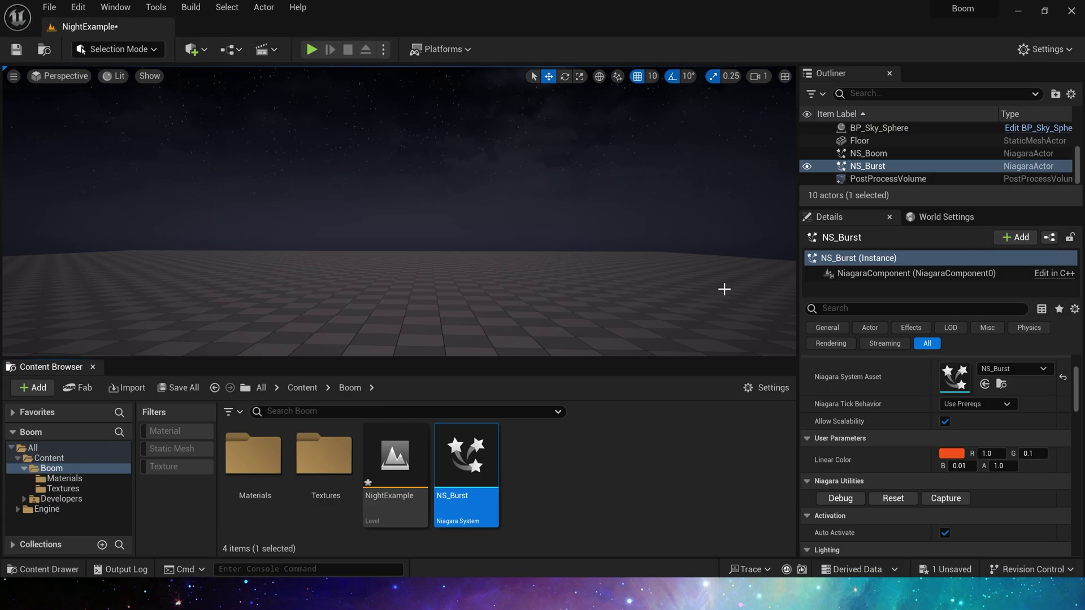
pyautogui.click(904, 500)
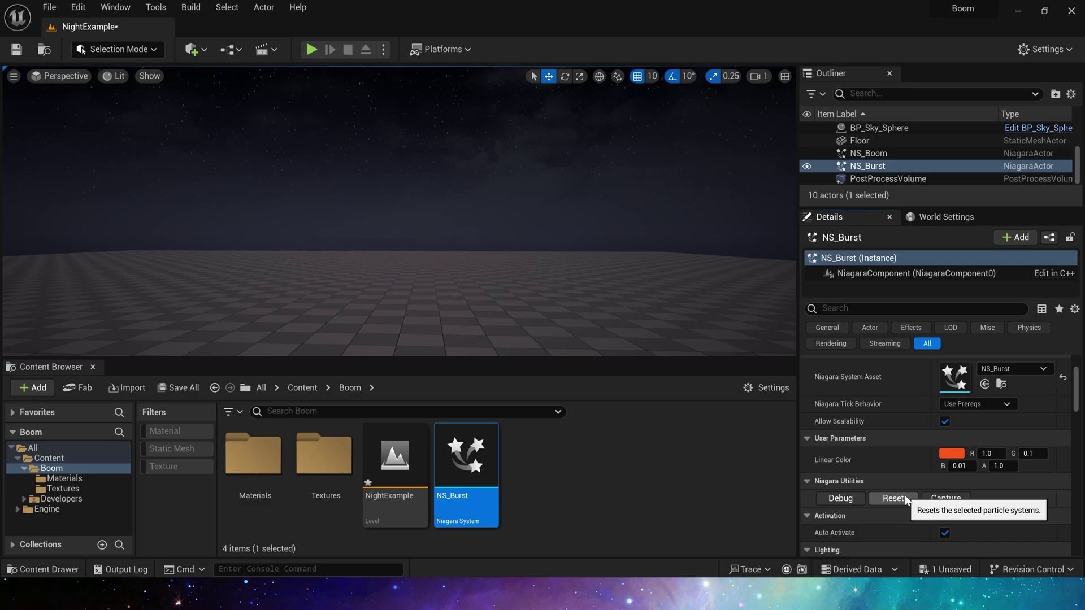
pyautogui.doubleClick(444, 465)
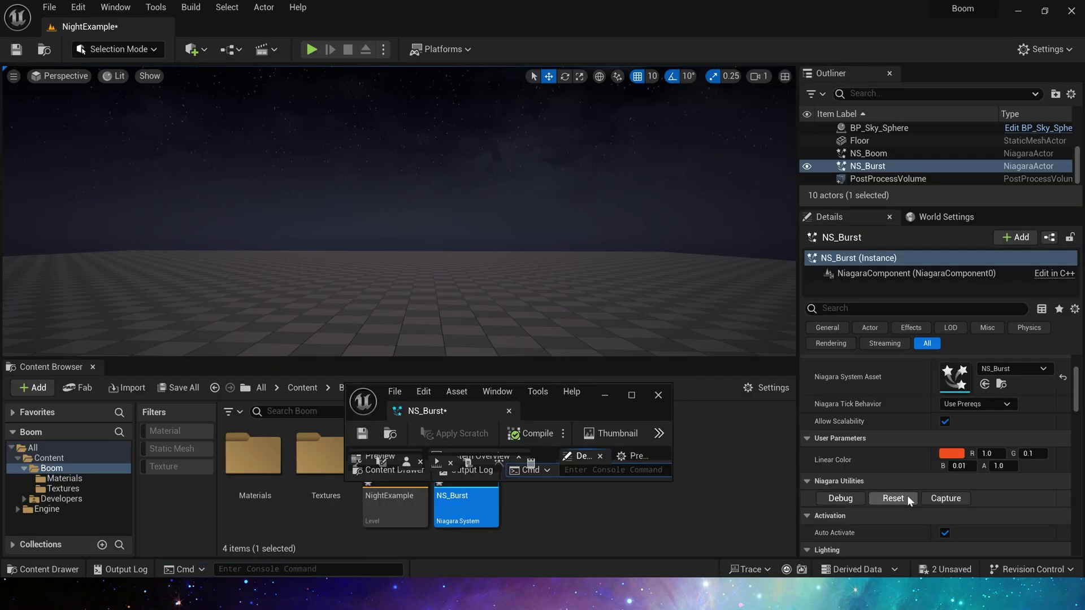
pyautogui.click(907, 500)
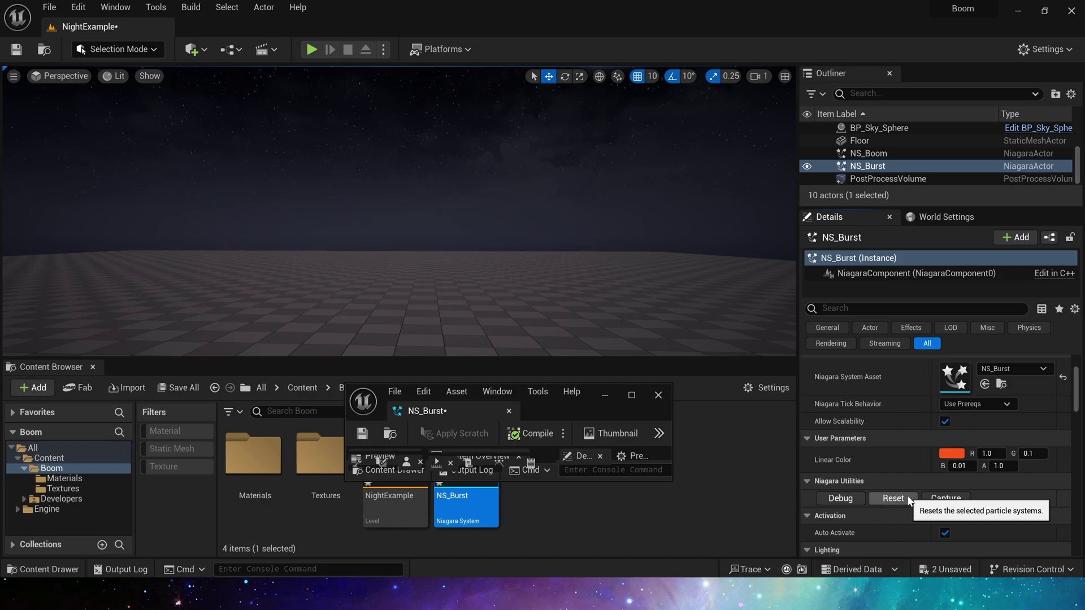
pyautogui.click(907, 499)
pyautogui.click(631, 395)
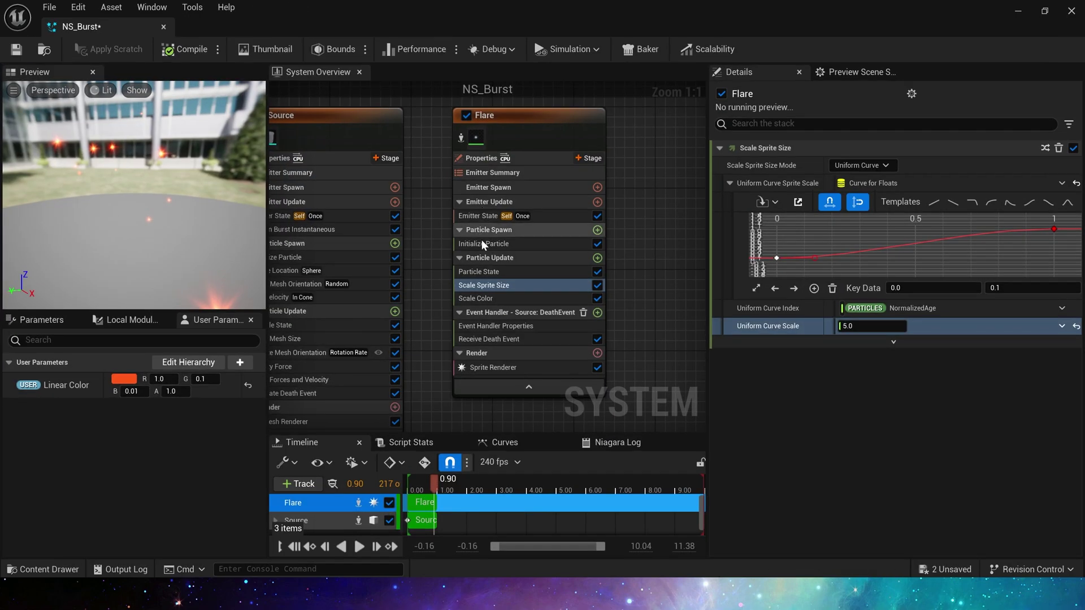
# Step: Set Flare's Sprite Rotation Mode to Random in Initialize Particle and replay NS_Burst in the level
pyautogui.click(483, 243)
pyautogui.click(859, 413)
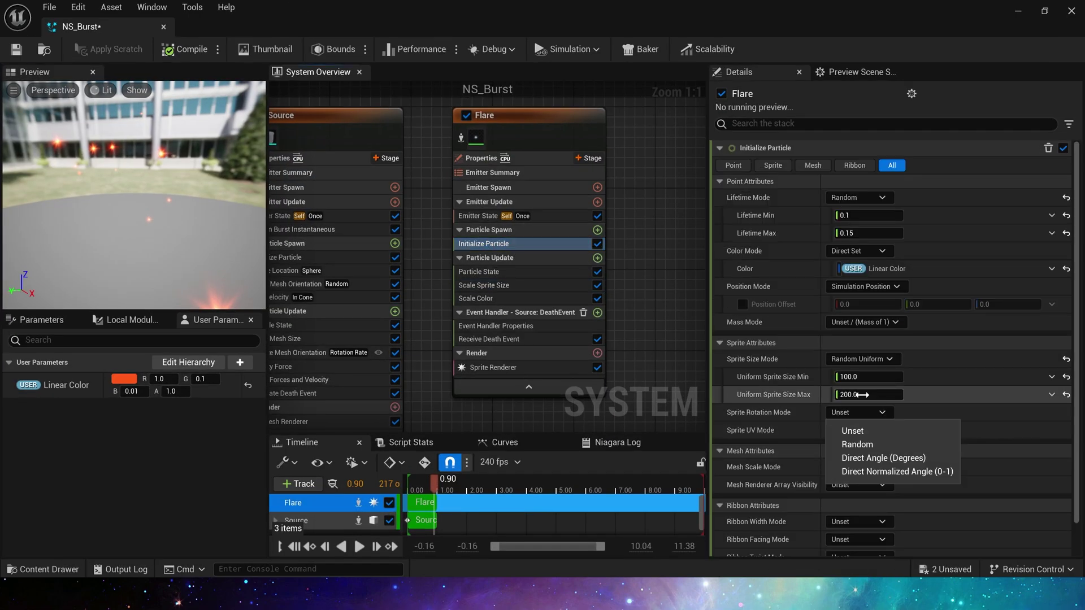
pyautogui.click(858, 444)
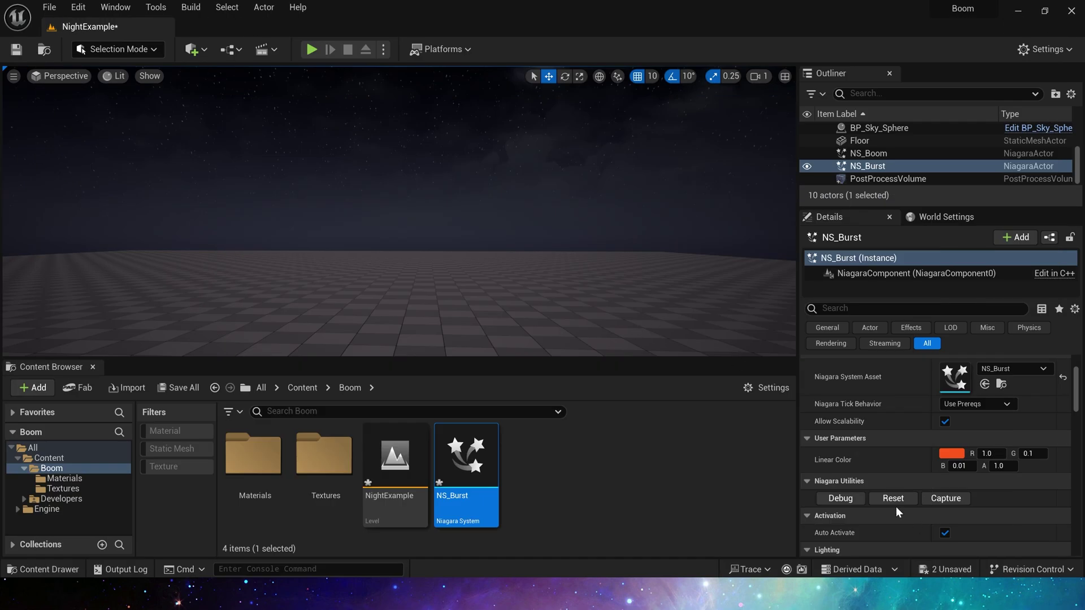
pyautogui.click(894, 500)
# Step: Duplicate the Flare emitter in NS_Burst and rename the copy FlareGlow
pyautogui.doubleClick(463, 487)
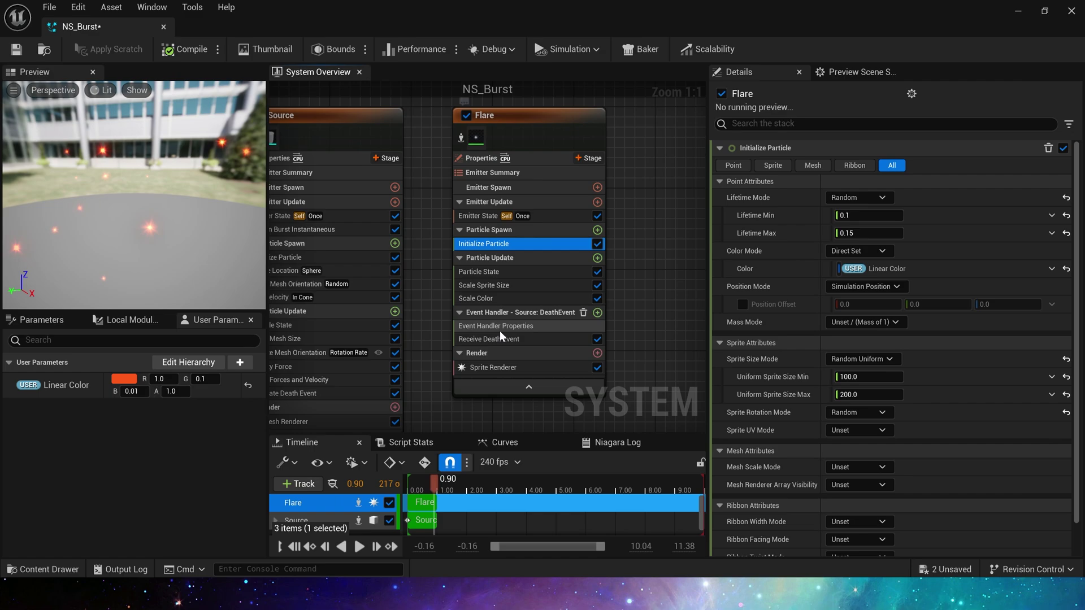
pyautogui.moveTo(613, 328); pyautogui.dragTo(475, 371, button='right')
pyautogui.click(430, 159)
pyautogui.hotkey('ctrl', 'd')
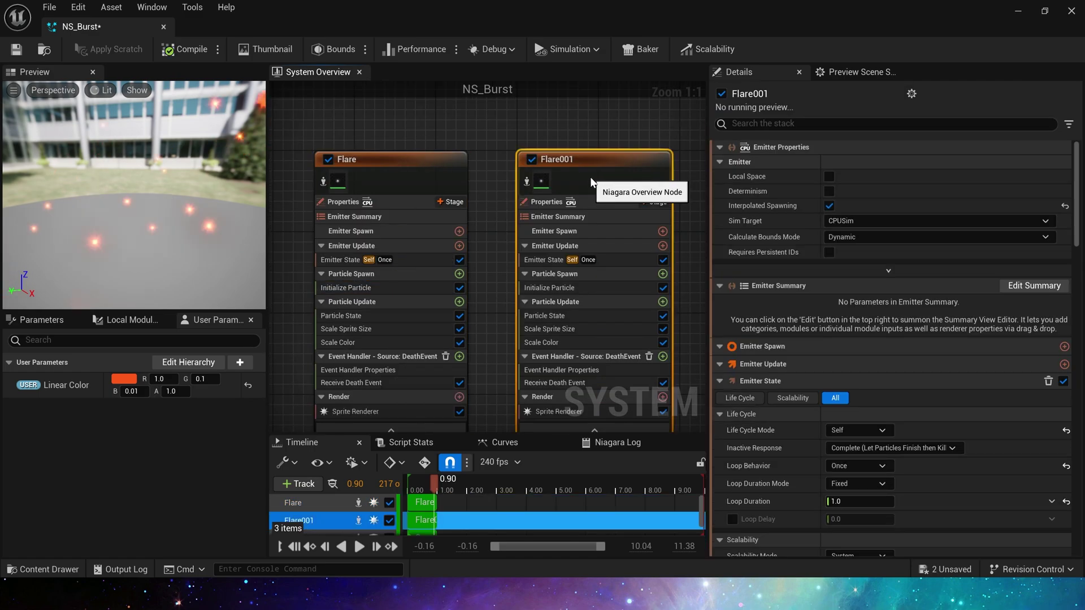
pyautogui.press('F2')
pyautogui.write('FlareGlow')
pyautogui.press('Return')
# Step: Examine FlareGlow's Emitter State, Initialize Particle, Scale Sprite Size and Scale Color settings
pyautogui.moveTo(575, 125); pyautogui.dragTo(487, 105, button='right')
pyautogui.click(474, 240)
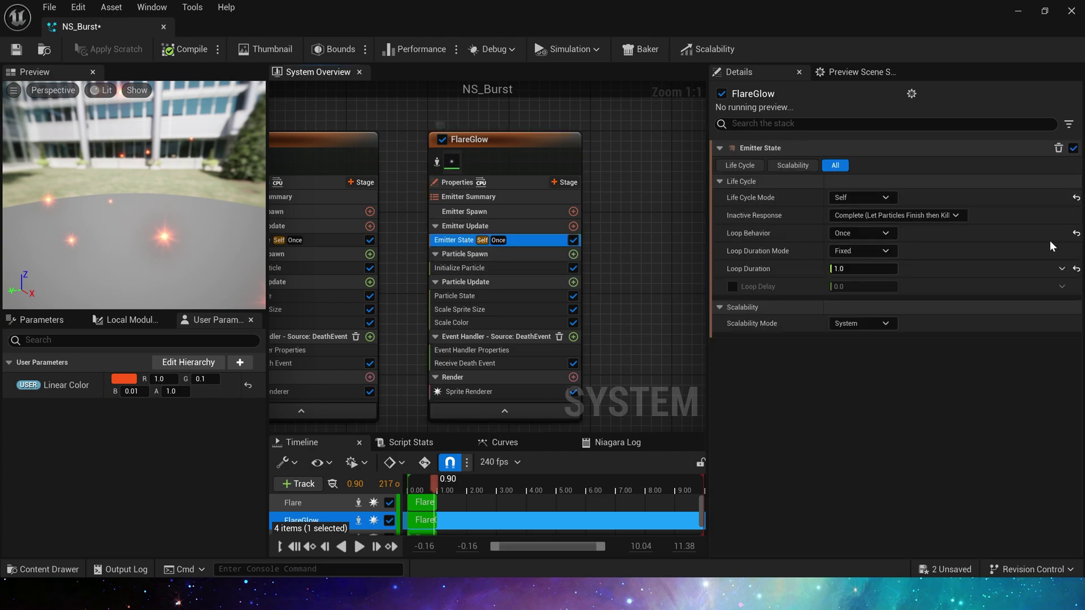
pyautogui.click(458, 268)
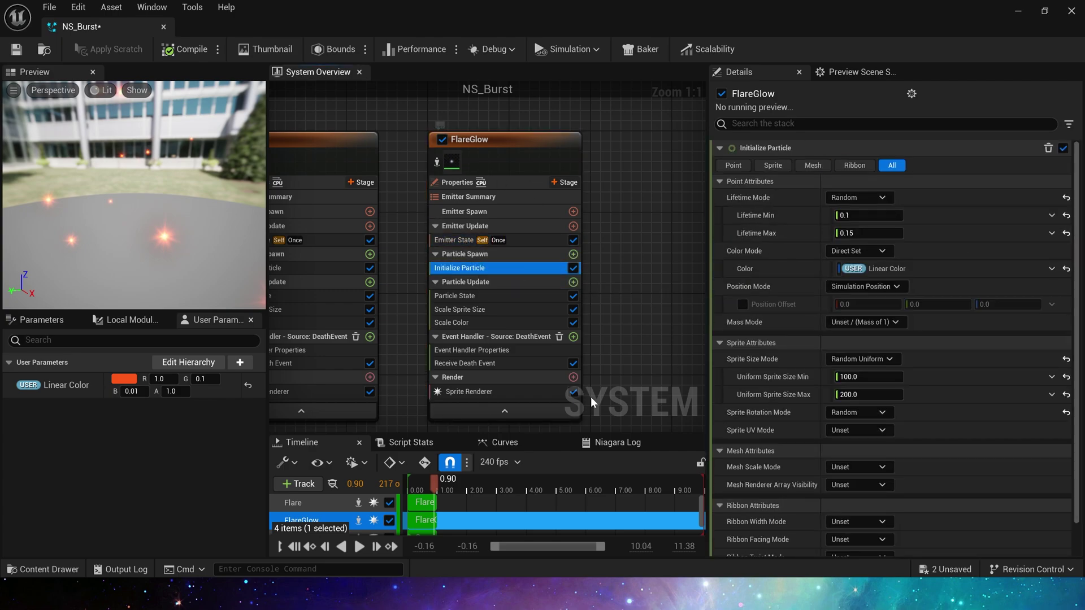
pyautogui.click(459, 309)
pyautogui.click(446, 323)
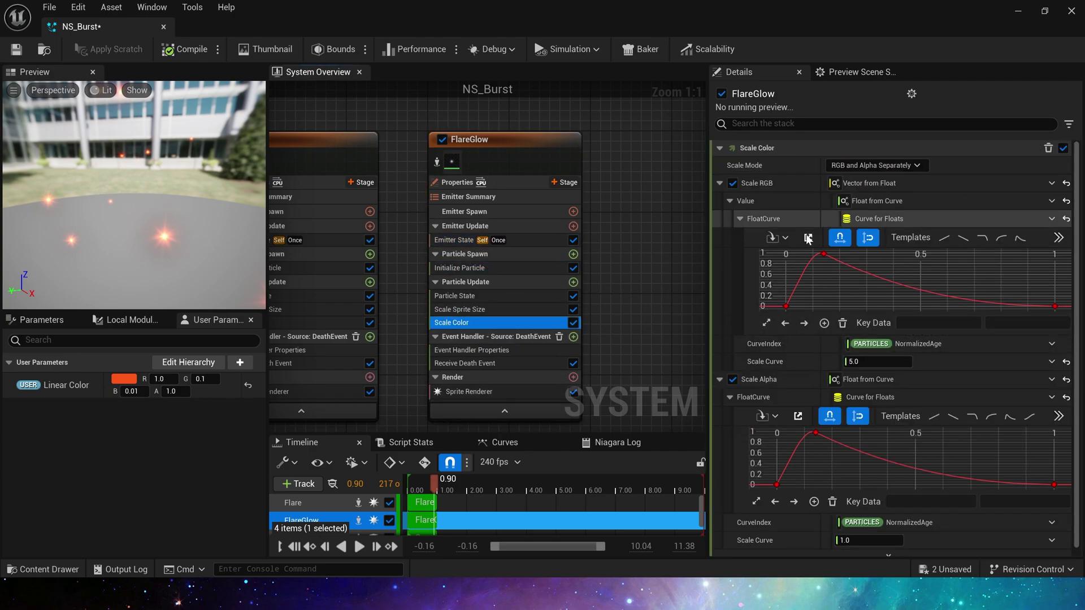
pyautogui.click(497, 310)
pyautogui.click(506, 322)
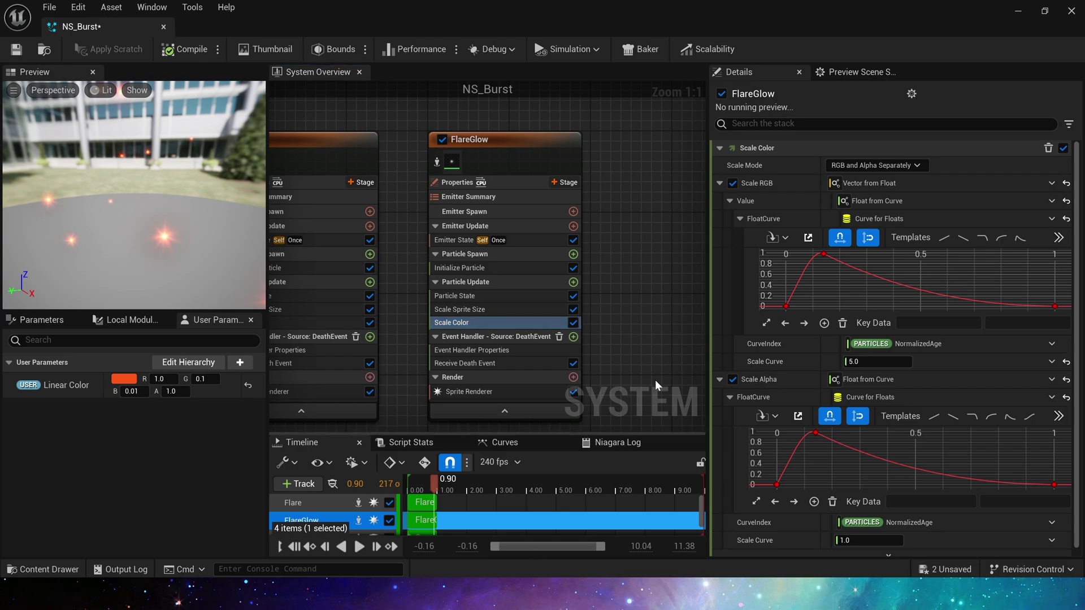
pyautogui.click(452, 309)
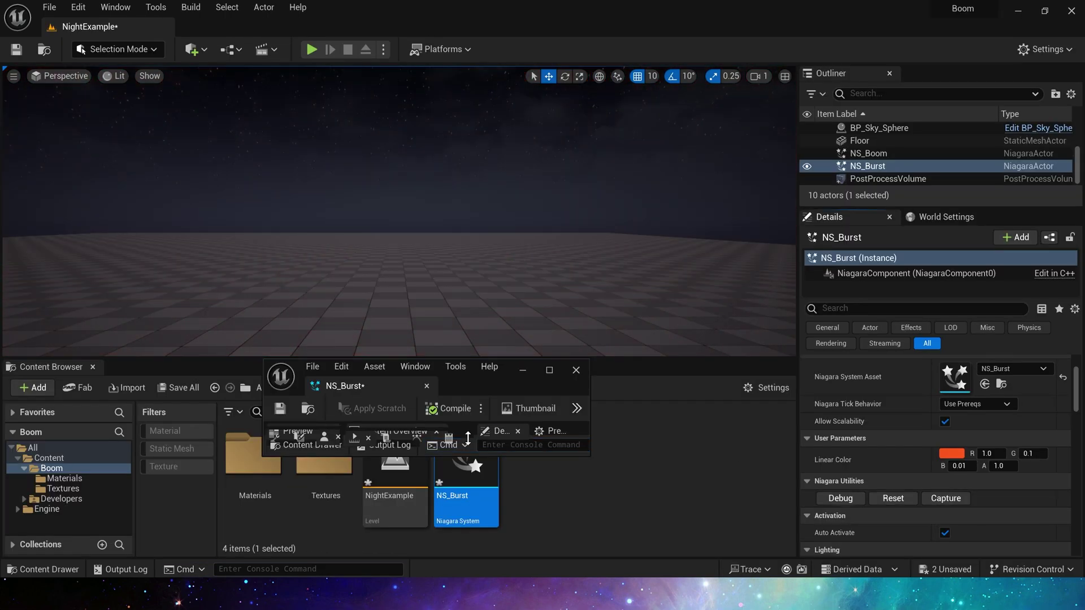
# Step: Set the Scale Alpha Scale Curve in FlareGlow's Scale Color module to 0.01 and replay NS_Burst in the level
pyautogui.click(549, 370)
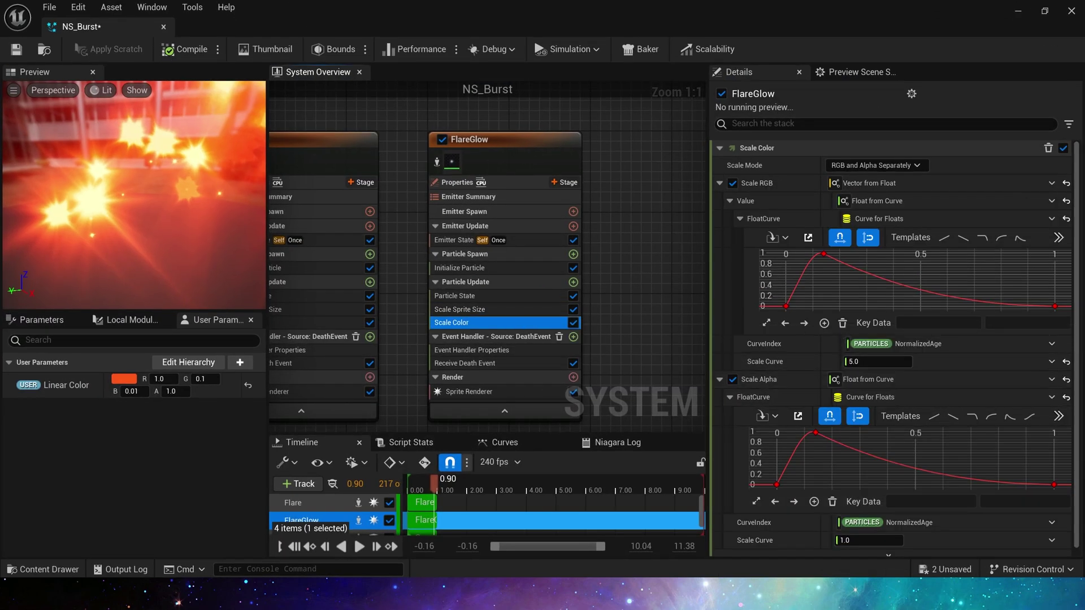
pyautogui.click(868, 541)
pyautogui.write('0.01')
pyautogui.press('Return')
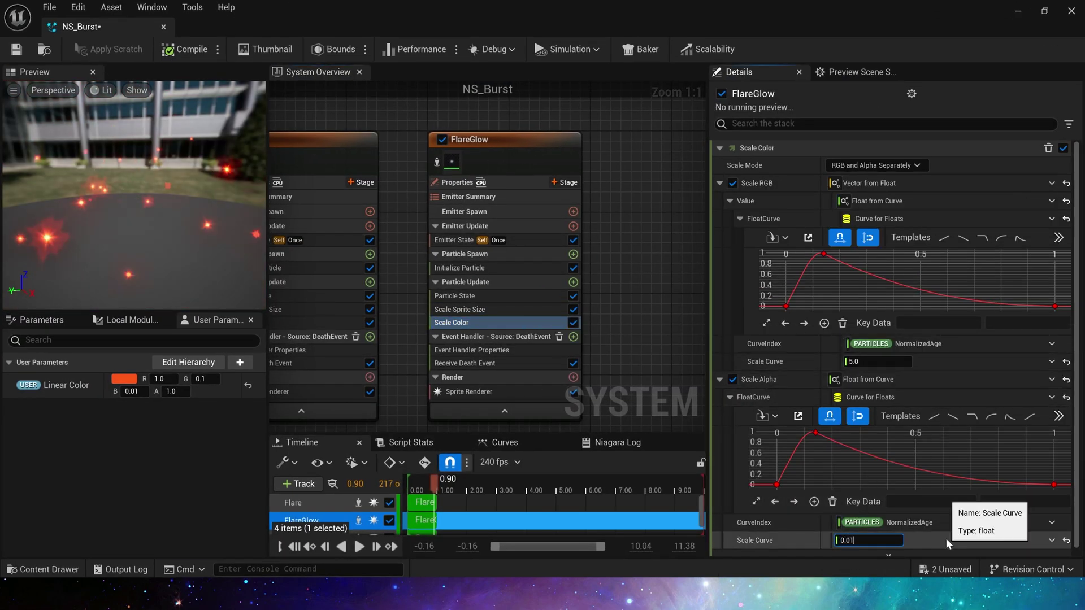
pyautogui.doubleClick(1005, 14)
pyautogui.click(1006, 14)
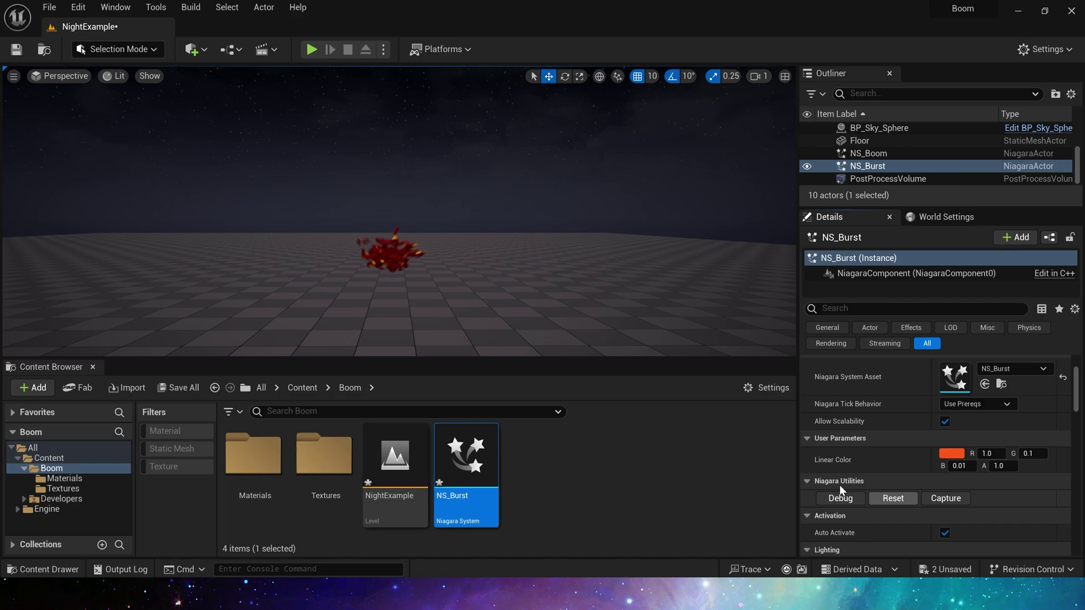
pyautogui.doubleClick(475, 458)
pyautogui.doubleClick(463, 13)
pyautogui.click(892, 498)
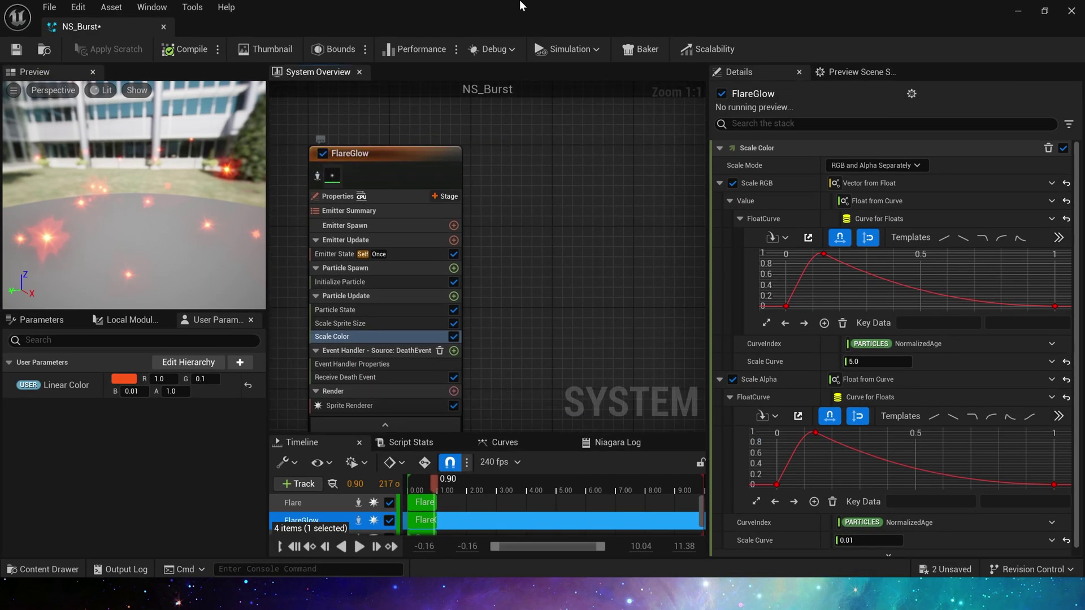
# Step: Lower FlareGlow's Scale Alpha Scale Curve to 0.005 and replay the NS_Burst instance in the level
pyautogui.doubleClick(521, 6)
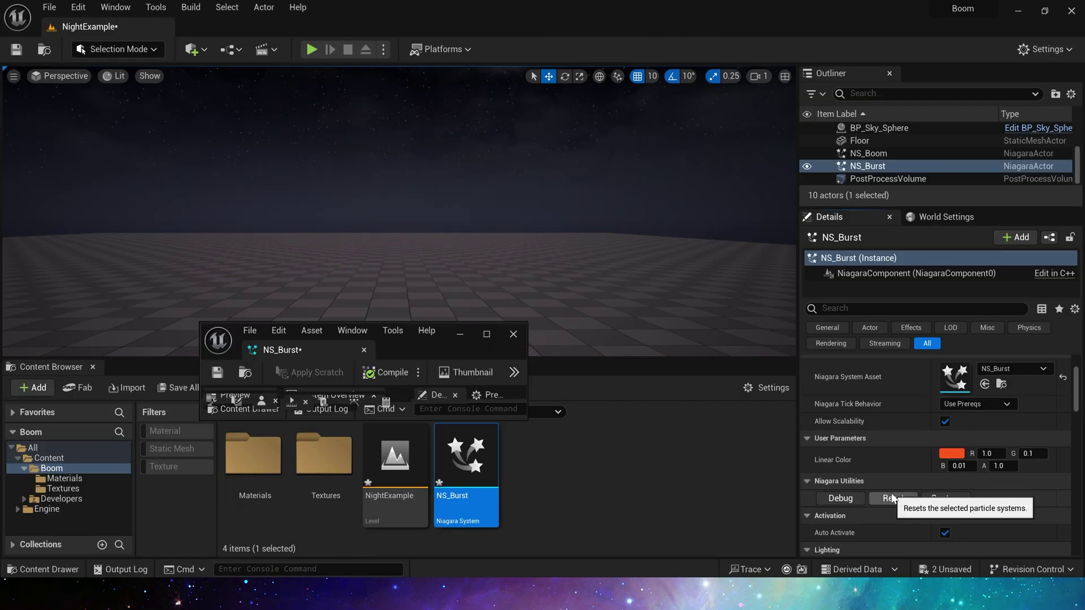
pyautogui.click(456, 352)
pyautogui.doubleClick(470, 465)
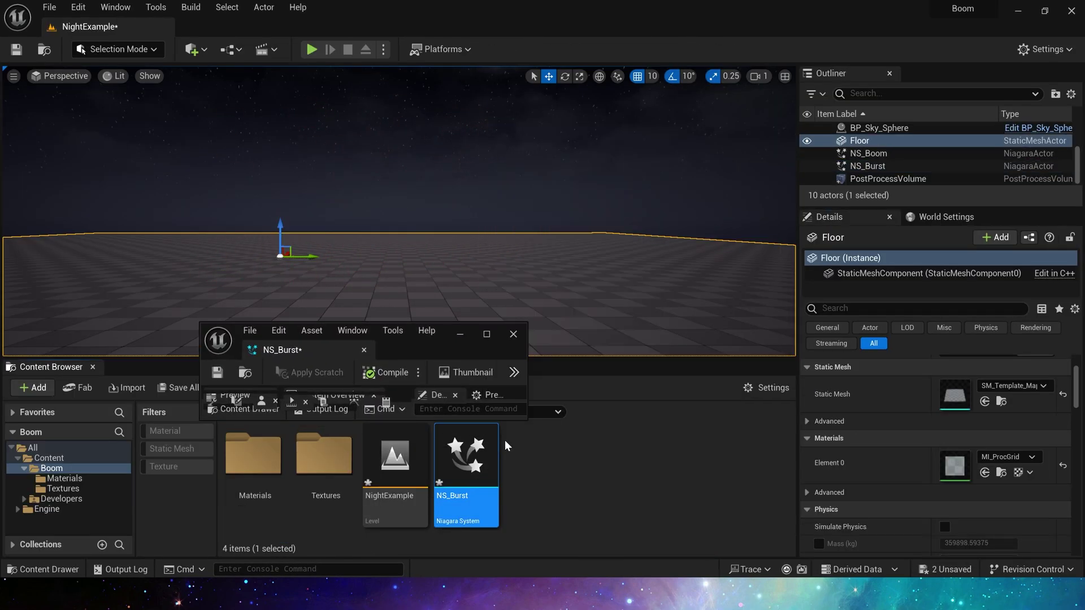
pyautogui.click(487, 335)
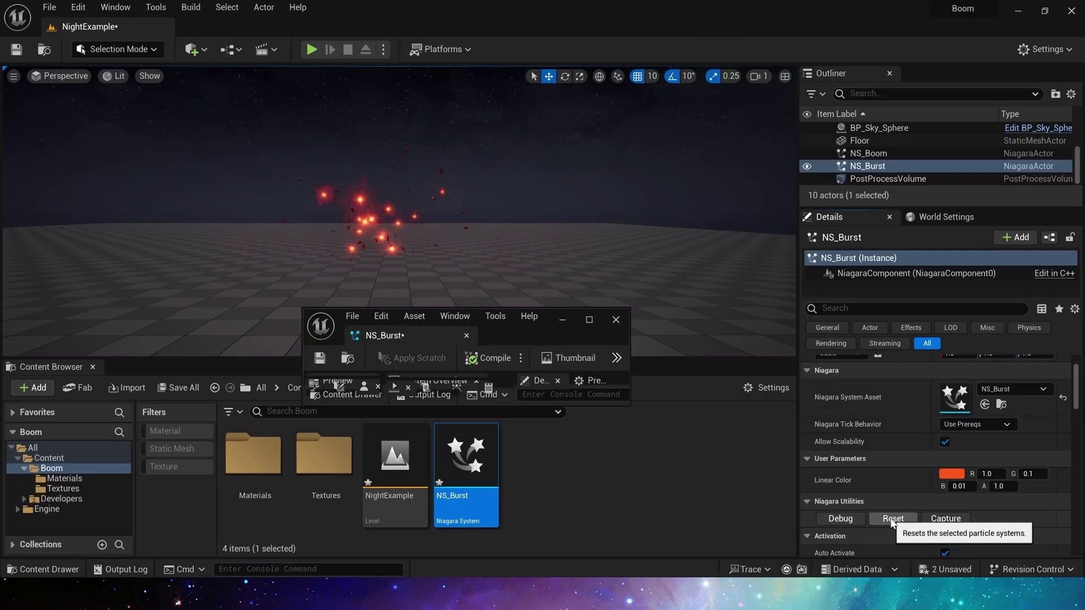
pyautogui.click(892, 518)
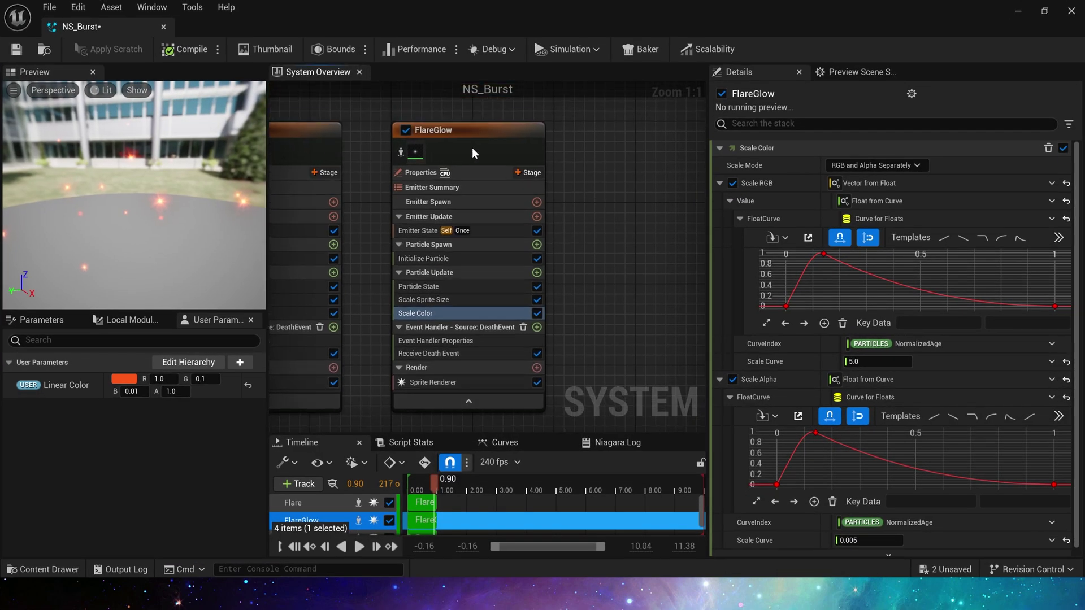
# Step: Add a new emitter from the Empty template beside FlareGlow and name it Burst
pyautogui.click(472, 148)
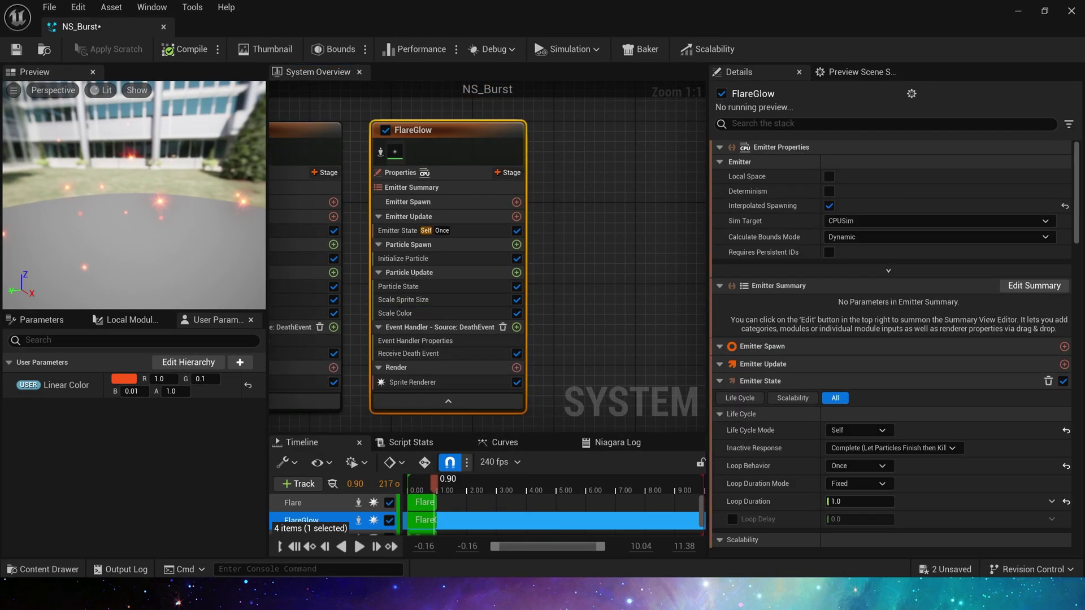
pyautogui.click(619, 173)
pyautogui.moveTo(619, 173); pyautogui.dragTo(470, 192, button='right')
pyautogui.rightClick(483, 174)
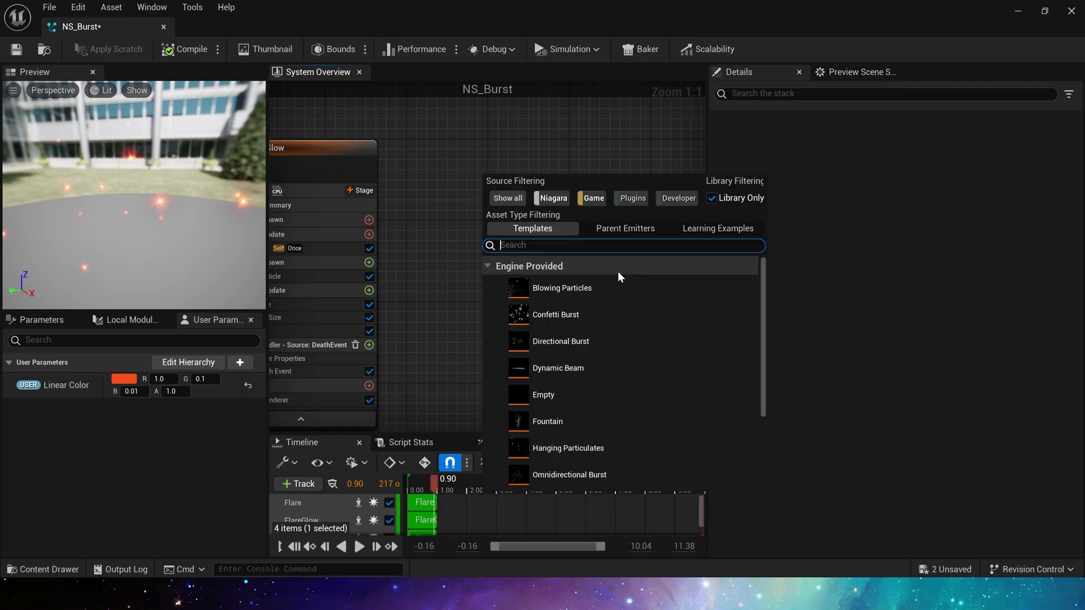
pyautogui.doubleClick(592, 394)
pyautogui.write('B')
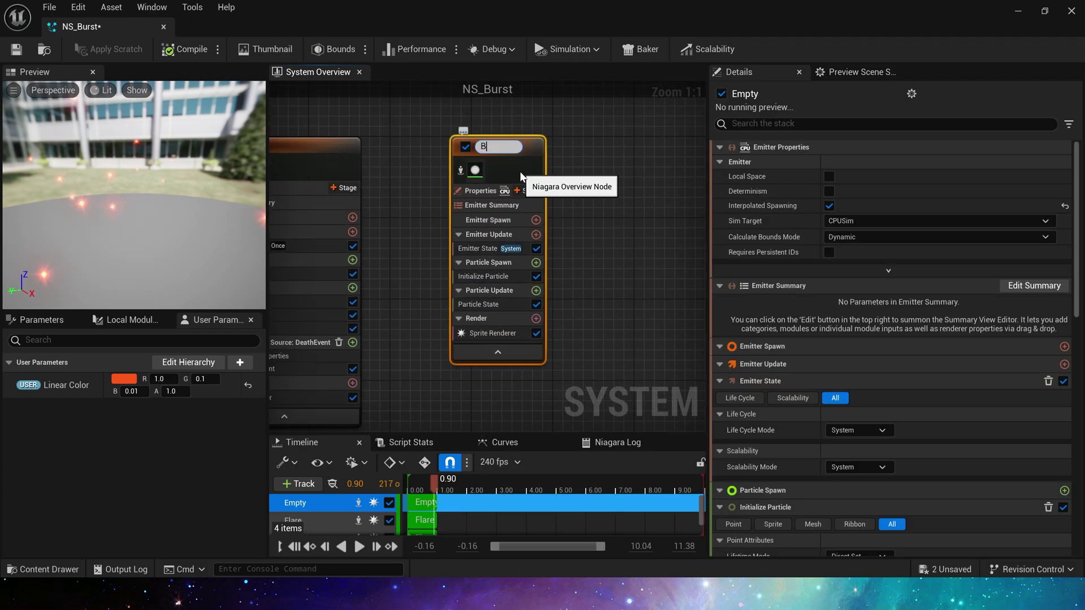
pyautogui.write('urst')
pyautogui.press('Return')
# Step: Set Burst's Emitter State to Life Cycle Mode Self and Loop Behavior Once
pyautogui.click(480, 330)
pyautogui.click(480, 247)
pyautogui.click(863, 197)
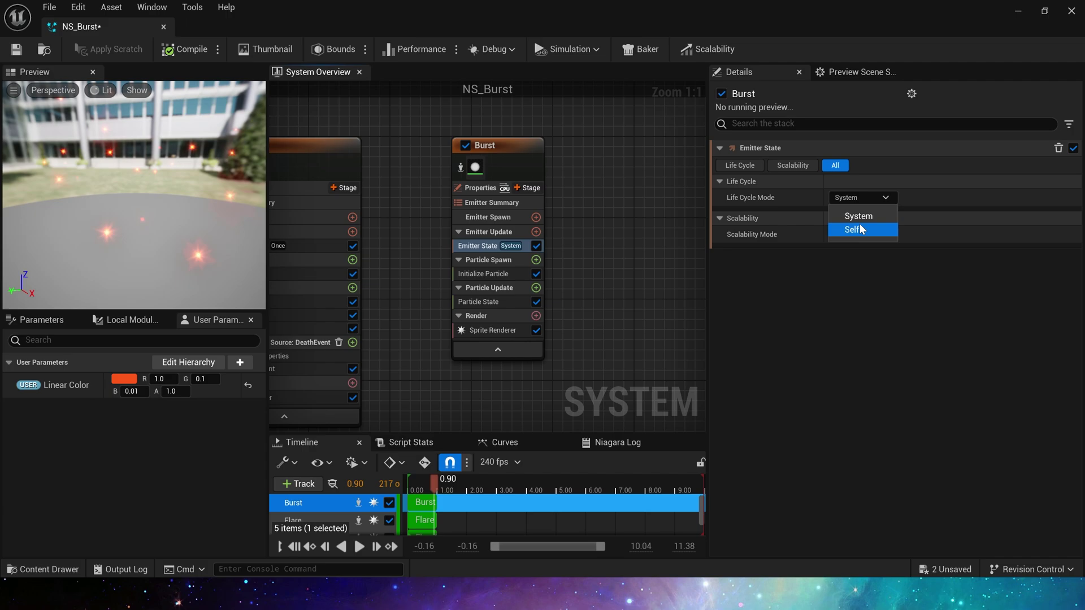
pyautogui.click(860, 228)
pyautogui.click(862, 234)
pyautogui.click(856, 263)
# Step: Open the M_FireBall material from the Materials folder and preview its sprite sheet on a plane
pyautogui.click(499, 330)
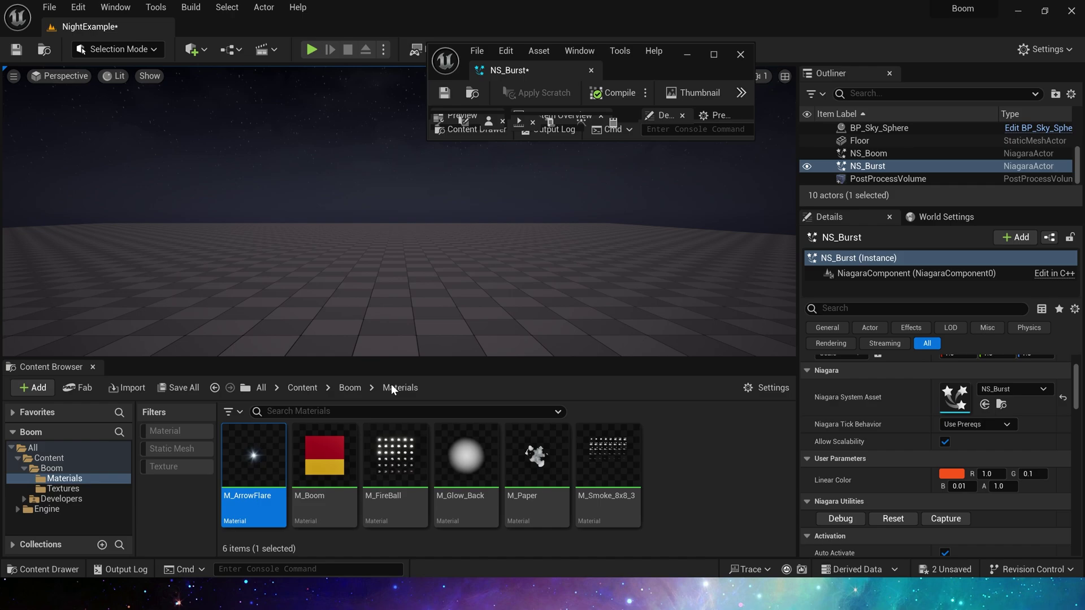
pyautogui.click(394, 445)
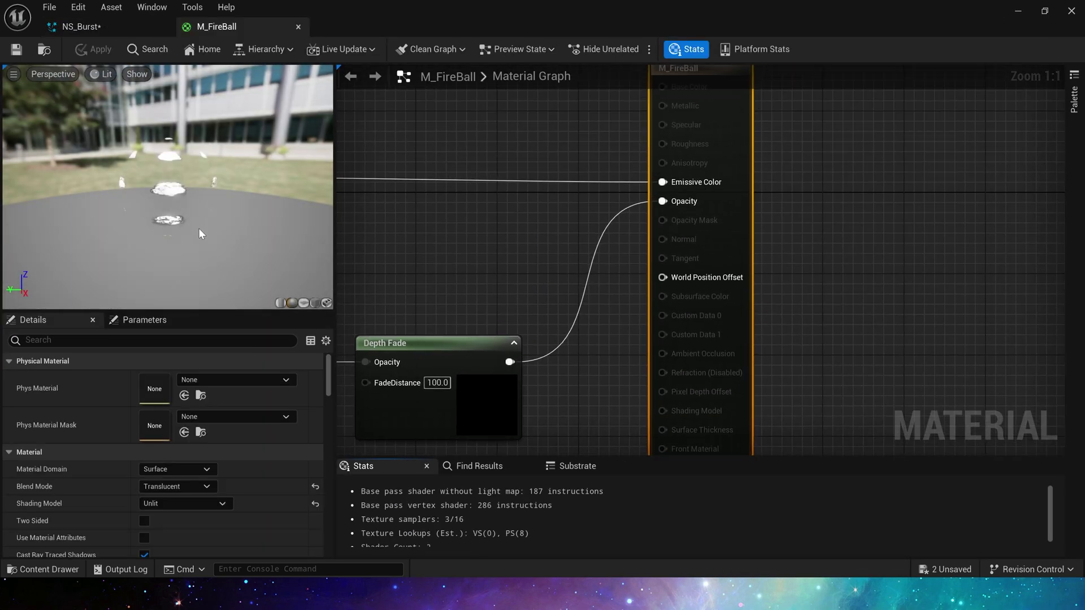
pyautogui.click(303, 303)
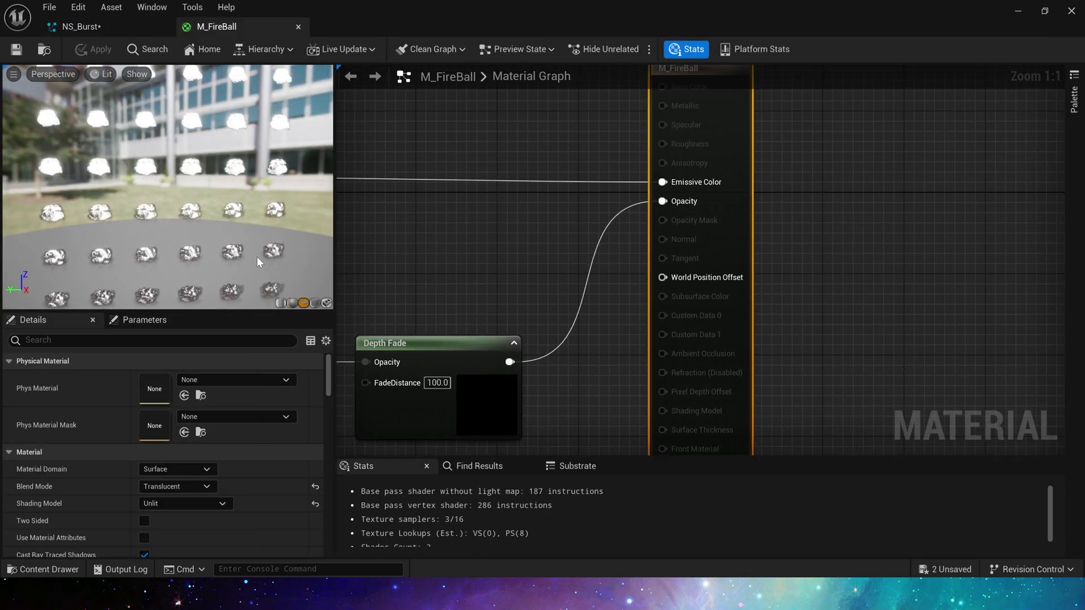
pyautogui.click(299, 27)
# Step: Add an Event Handler stage to Burst with Source's DeathEvent as its source and a Spawn Number of 1
pyautogui.click(577, 218)
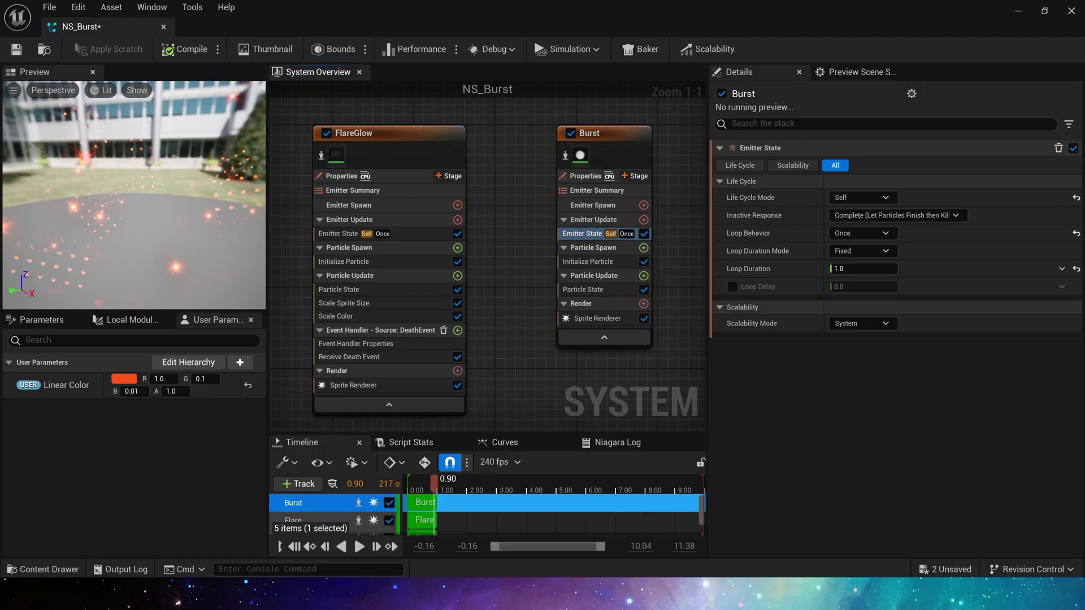
pyautogui.click(584, 246)
pyautogui.moveTo(556, 367); pyautogui.dragTo(501, 372, button='right')
pyautogui.click(616, 165)
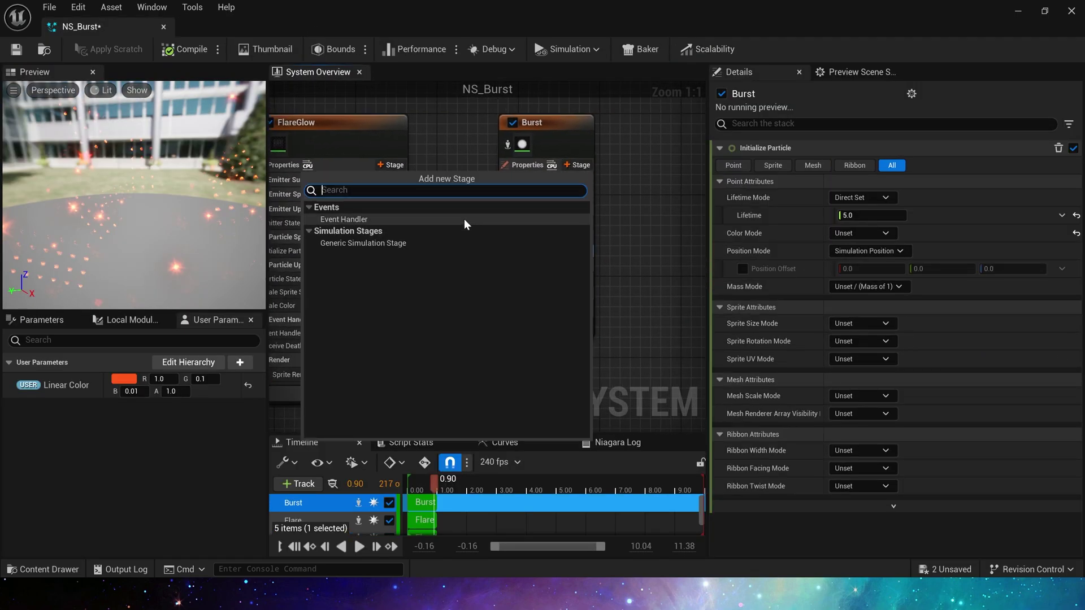
pyautogui.click(463, 219)
pyautogui.click(886, 163)
pyautogui.click(883, 205)
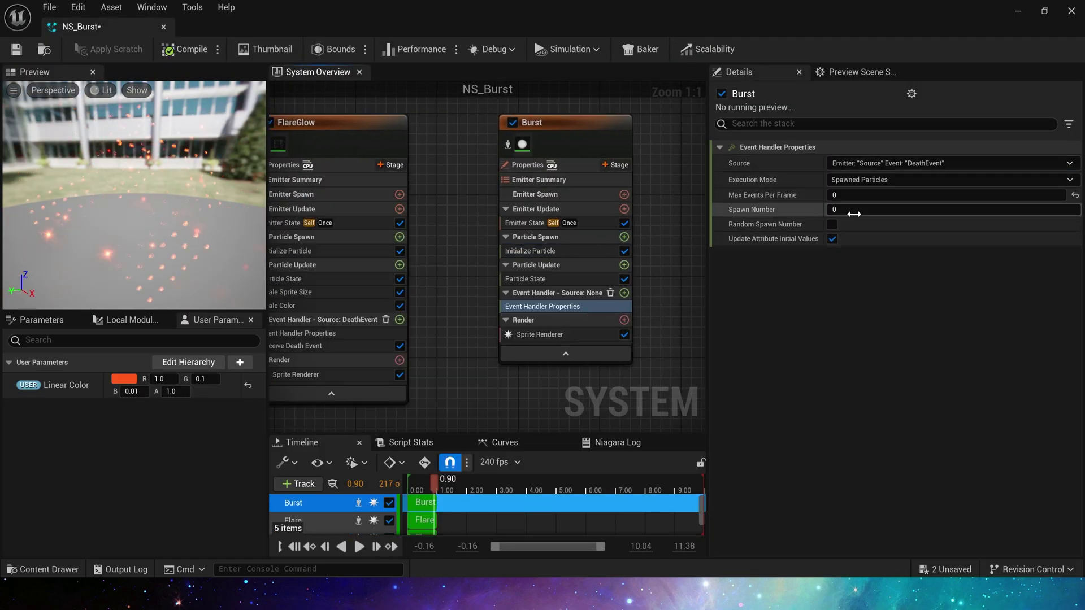
# Step: Add a Receive Death Event module to Burst's Event Handler stage
pyautogui.click(625, 293)
pyautogui.write('re')
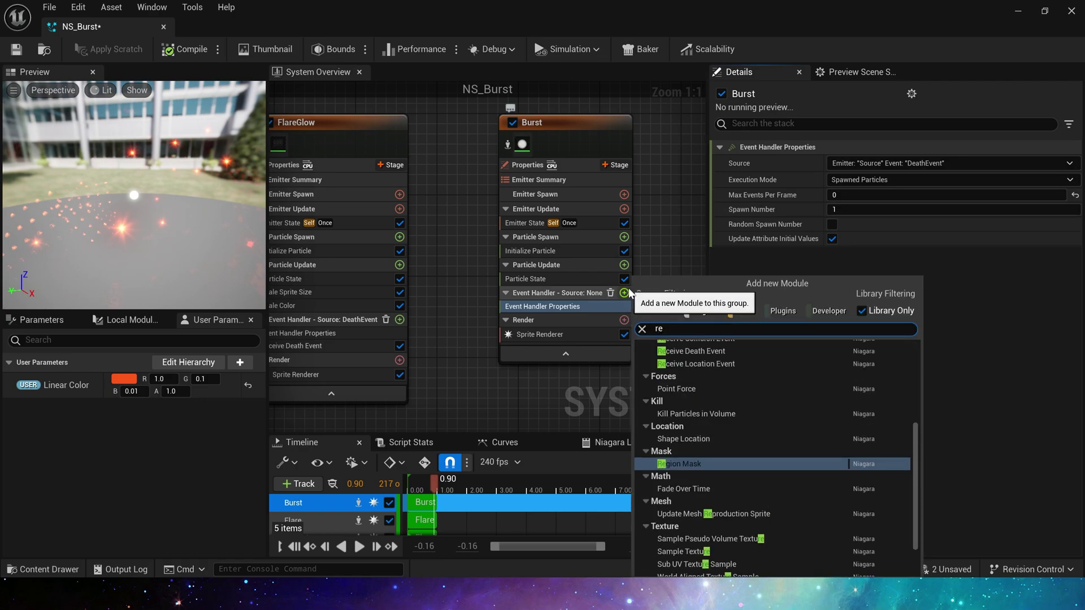
pyautogui.click(743, 352)
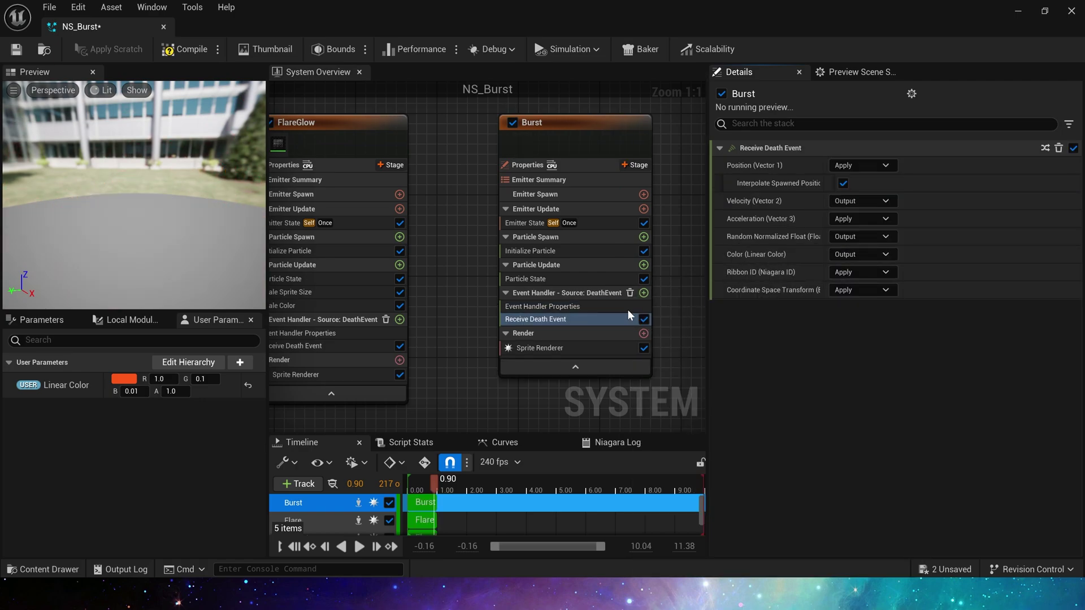
# Step: Assign the M_FireBall material to Burst's Sprite Renderer
pyautogui.click(424, 485)
pyautogui.click(551, 346)
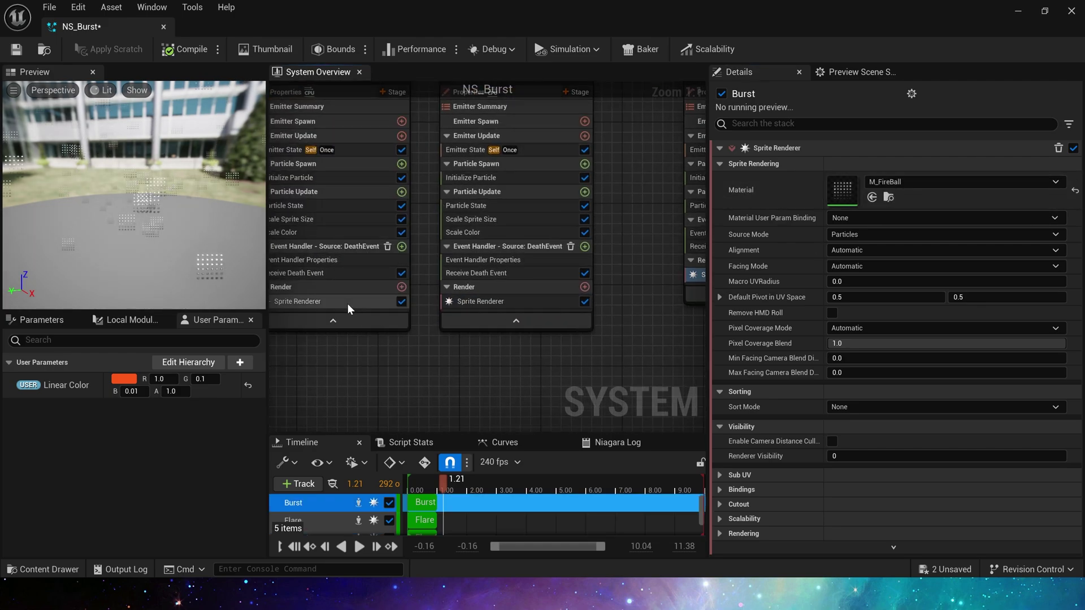
# Step: Set the Sub Image Size of Burst's Sprite Renderer to 6 by 6
pyautogui.click(349, 305)
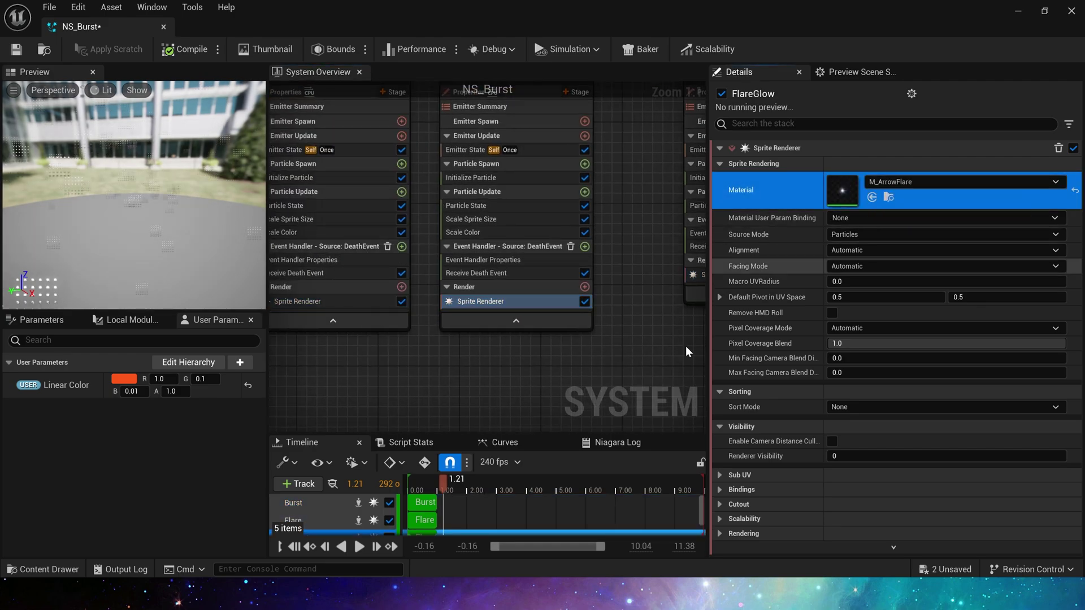
pyautogui.click(577, 311)
pyautogui.click(734, 475)
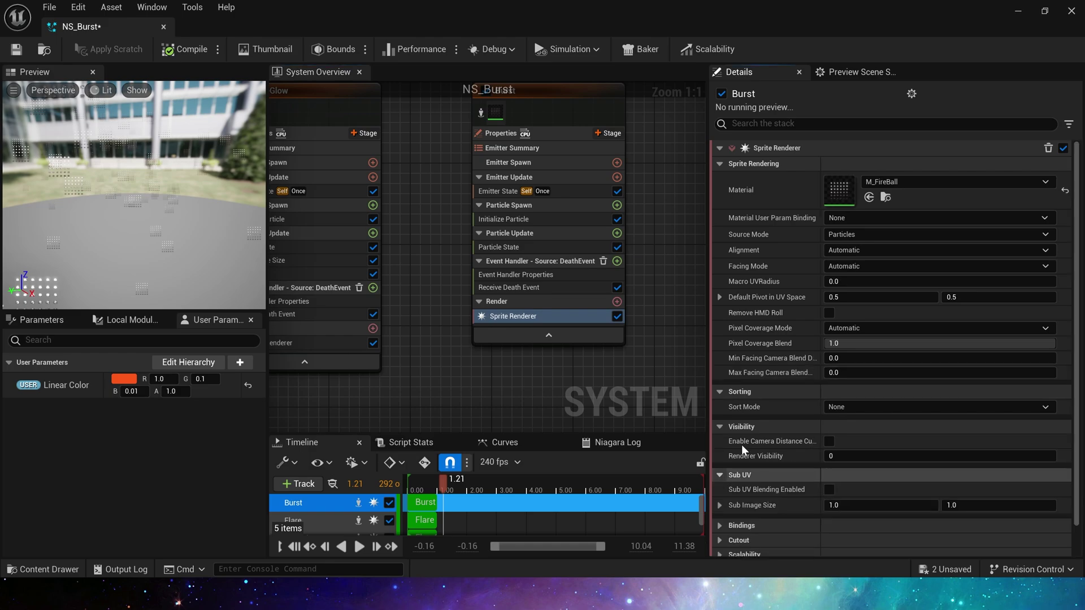
pyautogui.click(866, 501)
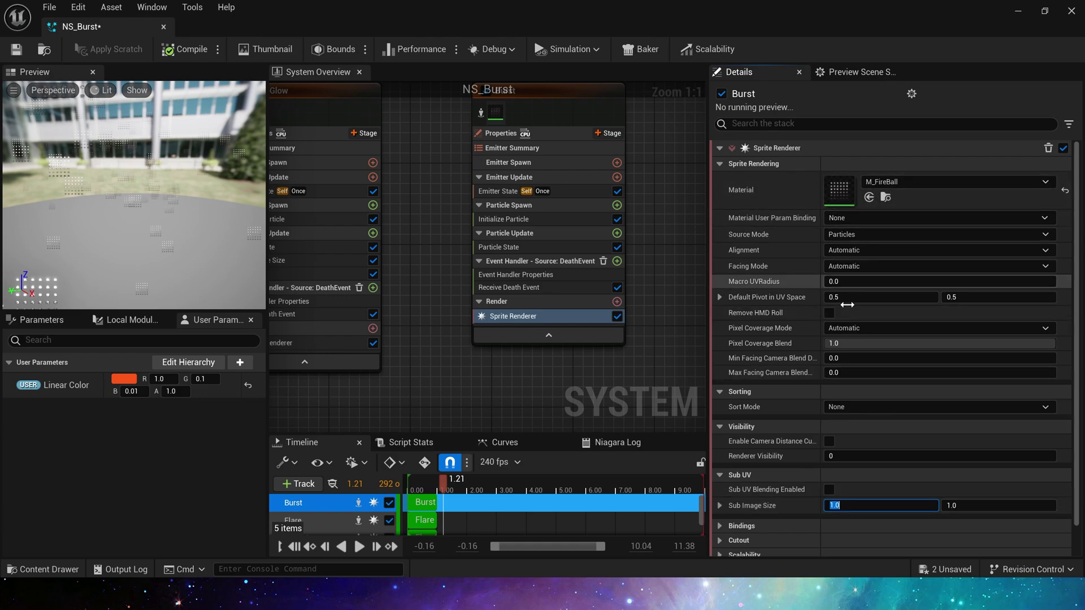
pyautogui.write('6')
pyautogui.press('Tab')
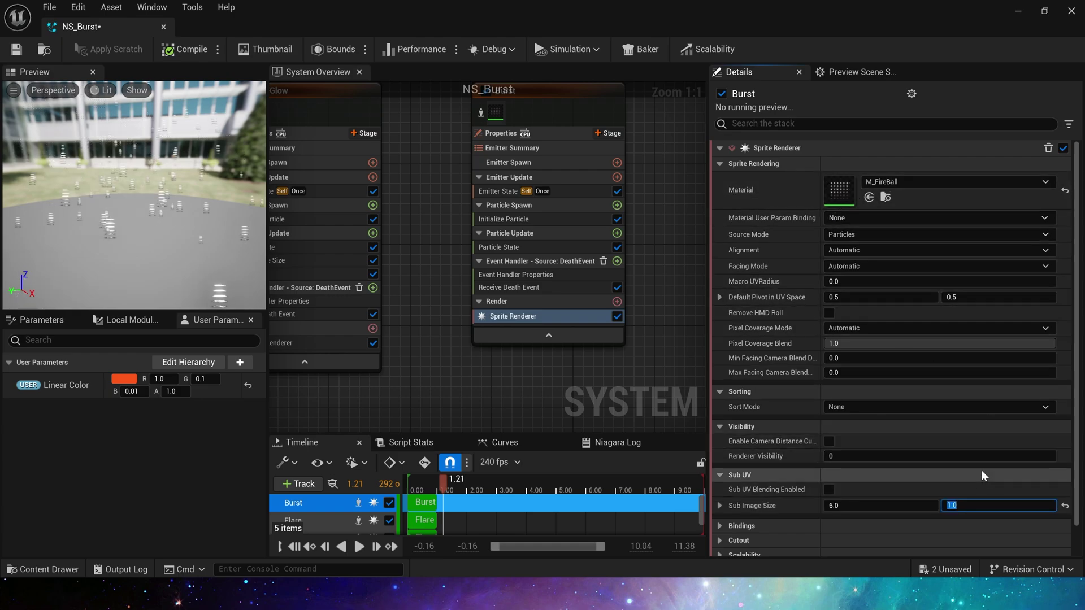
pyautogui.write('6')
pyautogui.press('Return')
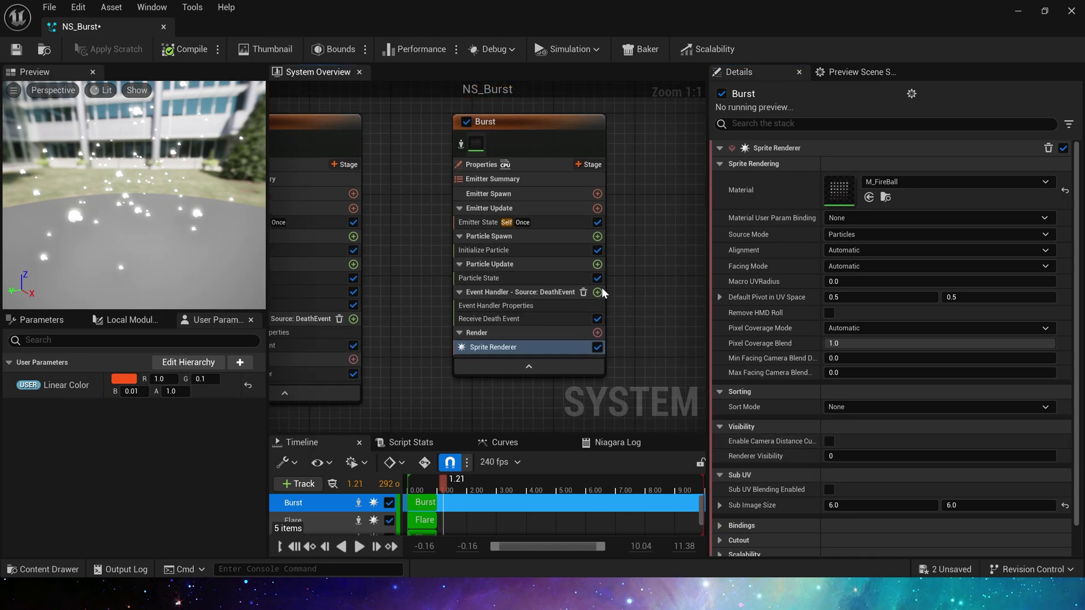
# Step: Add a Sub UVAnimation module to Burst's Particle Update and override its frame range to run from 0 to 35
pyautogui.click(598, 264)
pyautogui.write('sub')
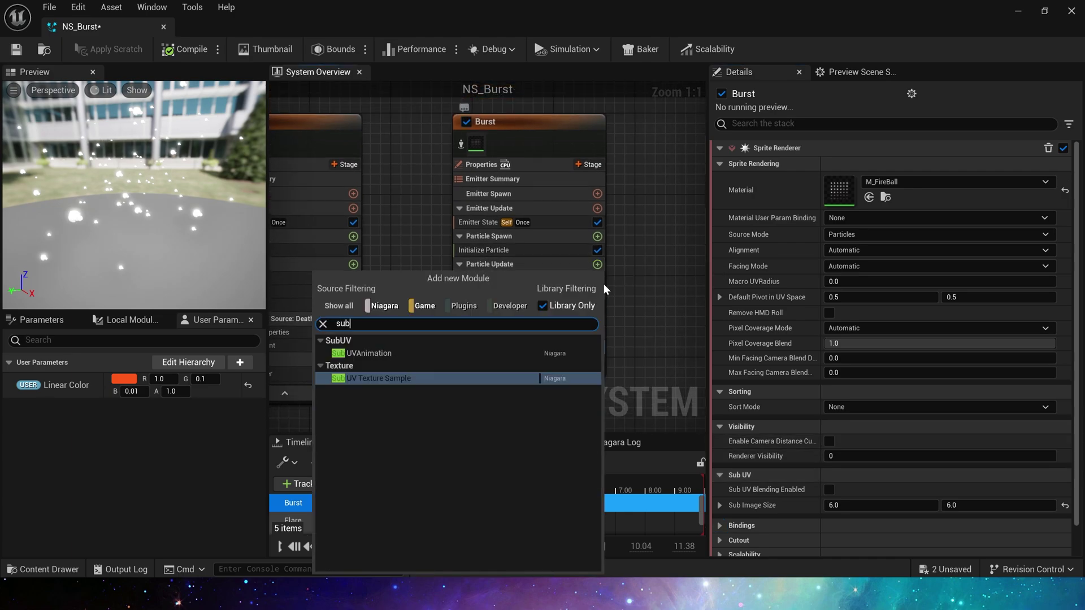
pyautogui.click(415, 352)
pyautogui.click(865, 359)
pyautogui.click(865, 373)
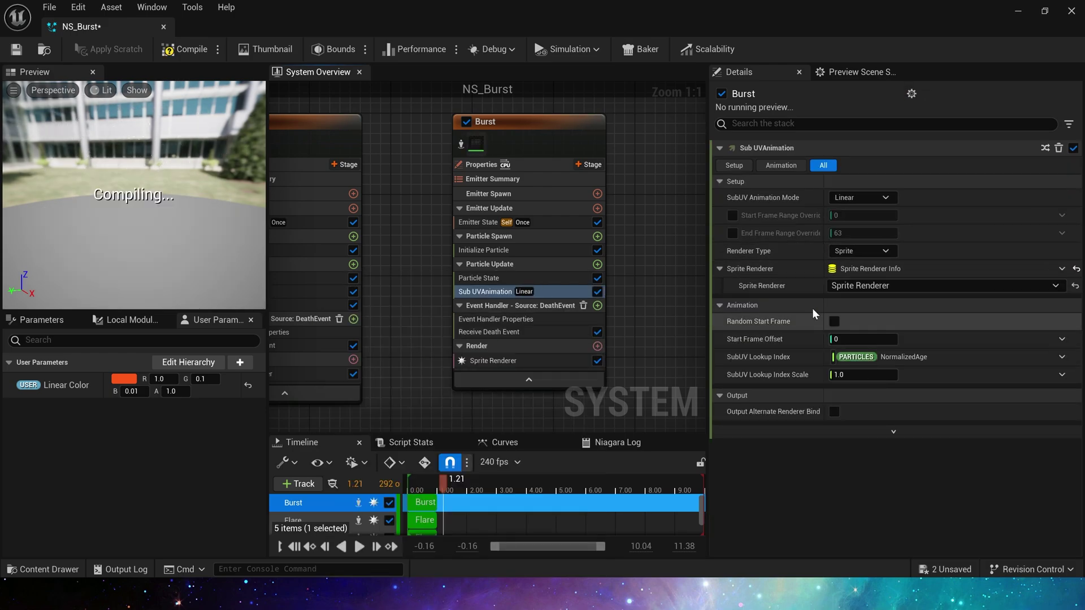
pyautogui.click(732, 233)
pyautogui.click(732, 216)
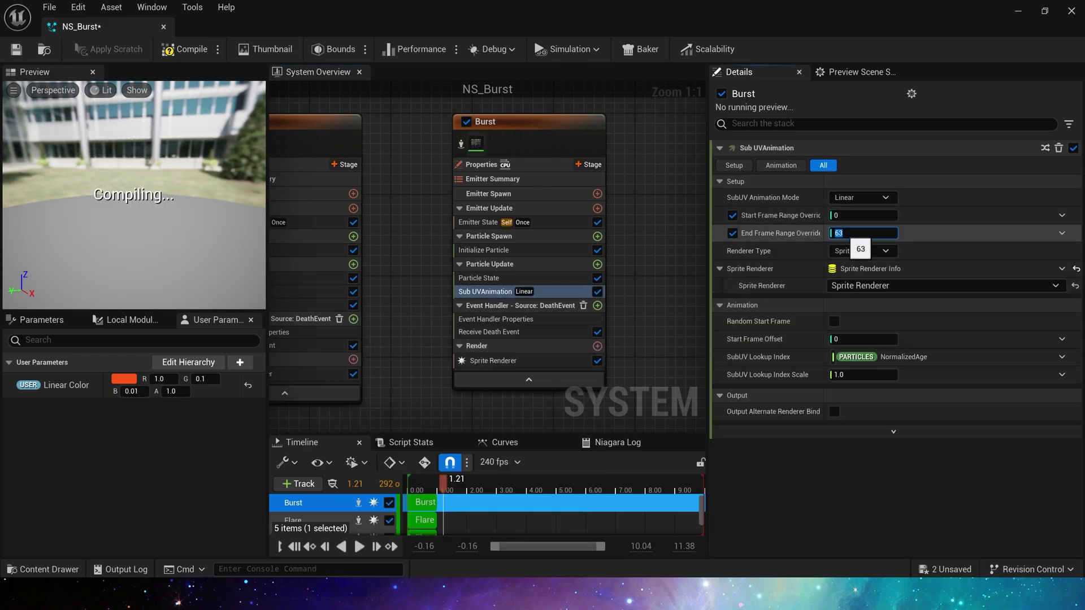
pyautogui.write('35')
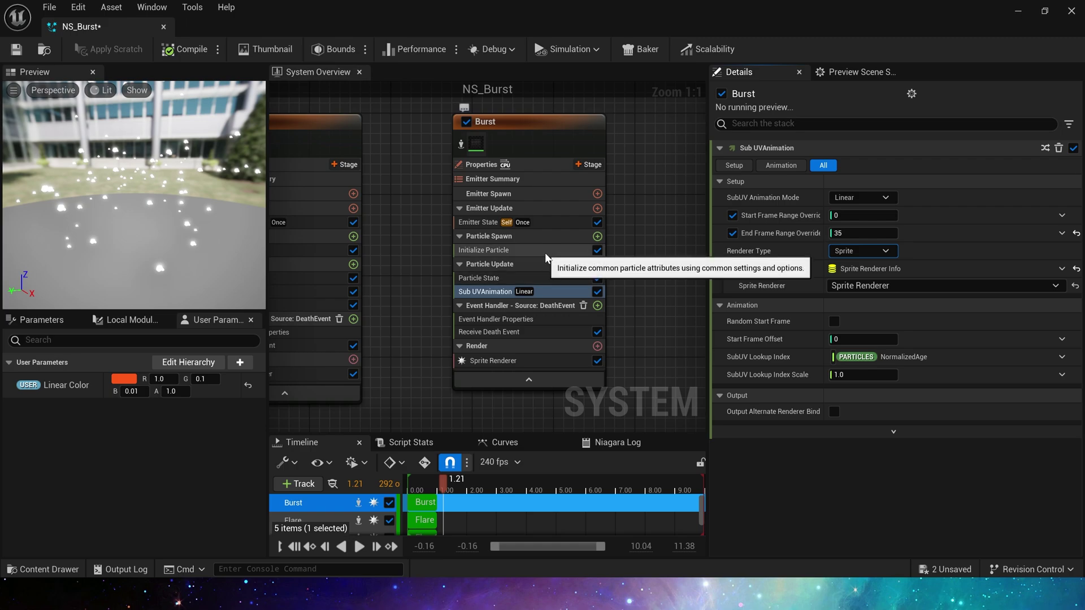
pyautogui.click(445, 490)
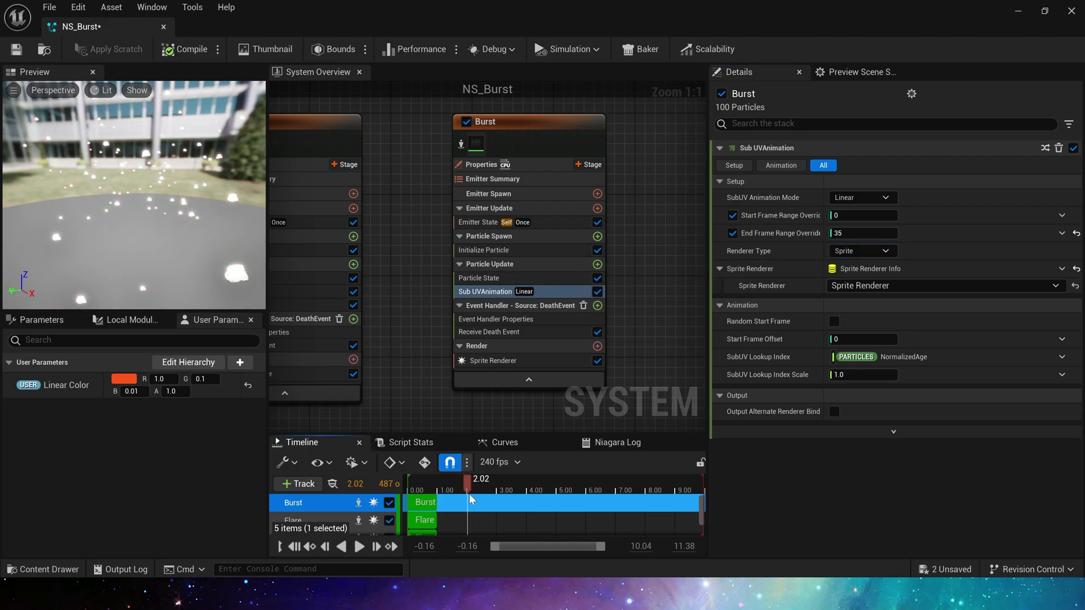
pyautogui.moveTo(469, 494); pyautogui.dragTo(583, 496)
# Step: Set the lifetime in Burst's Initialize Particle to Random, between 0.1 and 0.2
pyautogui.click(565, 249)
pyautogui.click(862, 197)
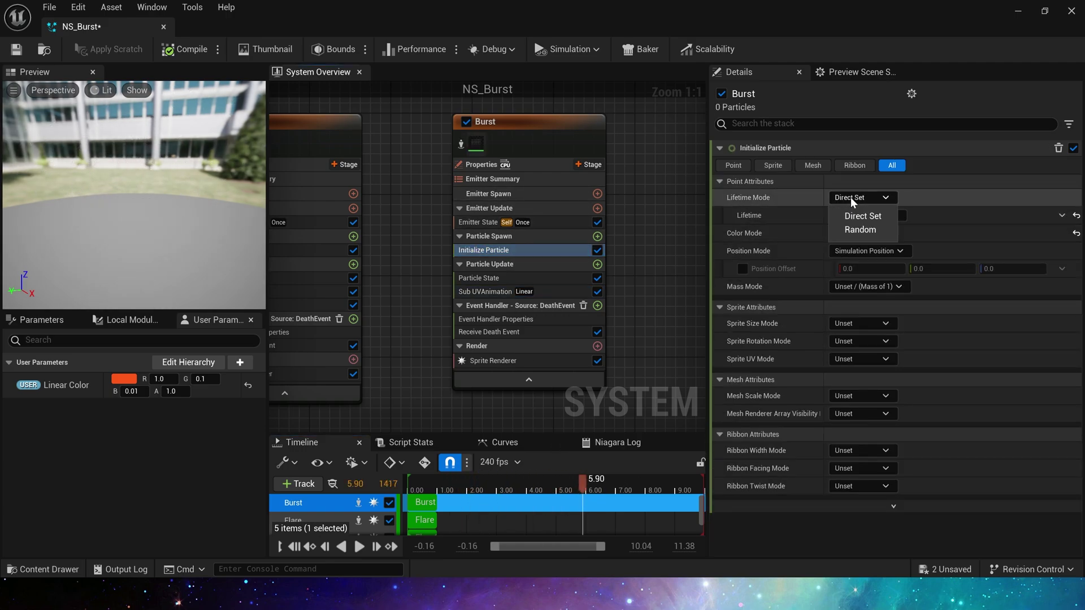
pyautogui.click(873, 230)
pyautogui.click(873, 215)
pyautogui.press('BackSpace')
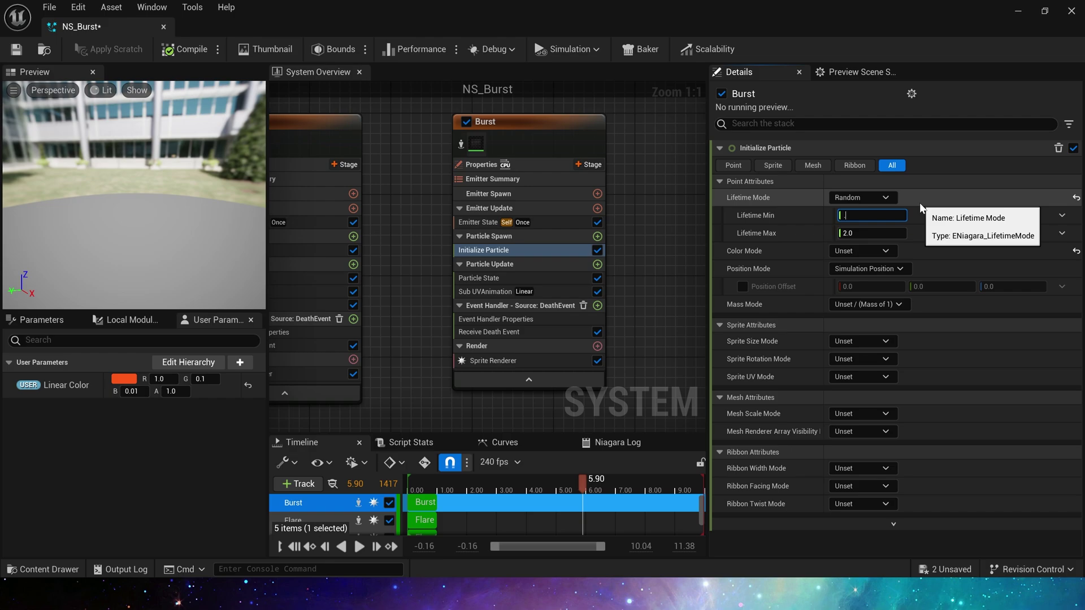
pyautogui.write('0.1')
pyautogui.press('Tab')
pyautogui.write('0.2')
pyautogui.press('Tab')
# Step: Set Burst's Color Mode to Direct Set and link its color to the user parameter Linear Color
pyautogui.click(862, 251)
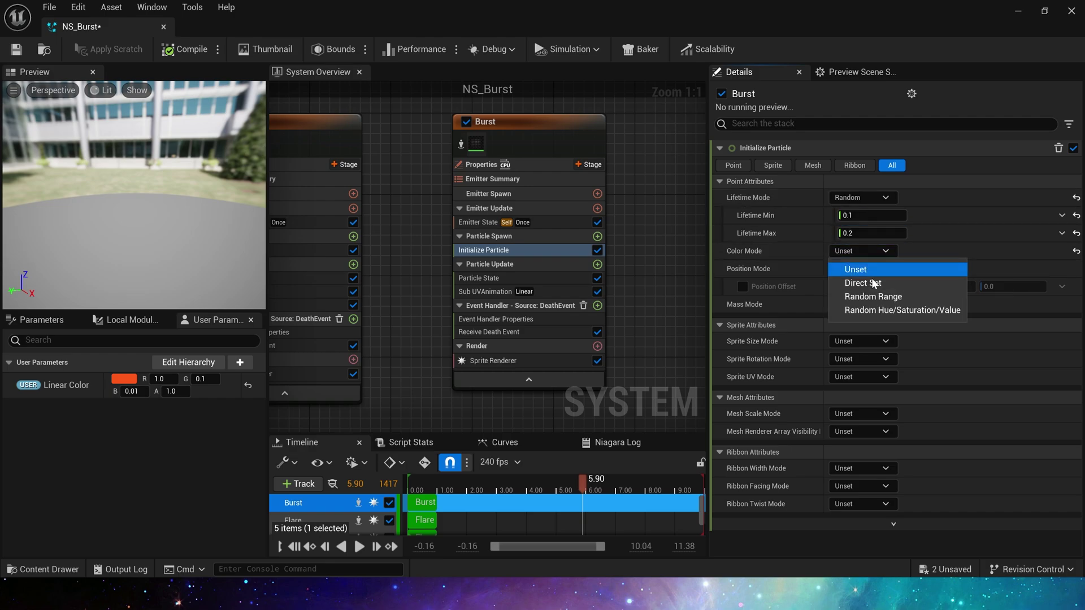
pyautogui.click(872, 282)
pyautogui.moveTo(63, 385); pyautogui.dragTo(859, 271)
# Step: Set Burst's Sprite Size Mode to Random Uniform with a minimum of 50 and a maximum of 100
pyautogui.click(871, 359)
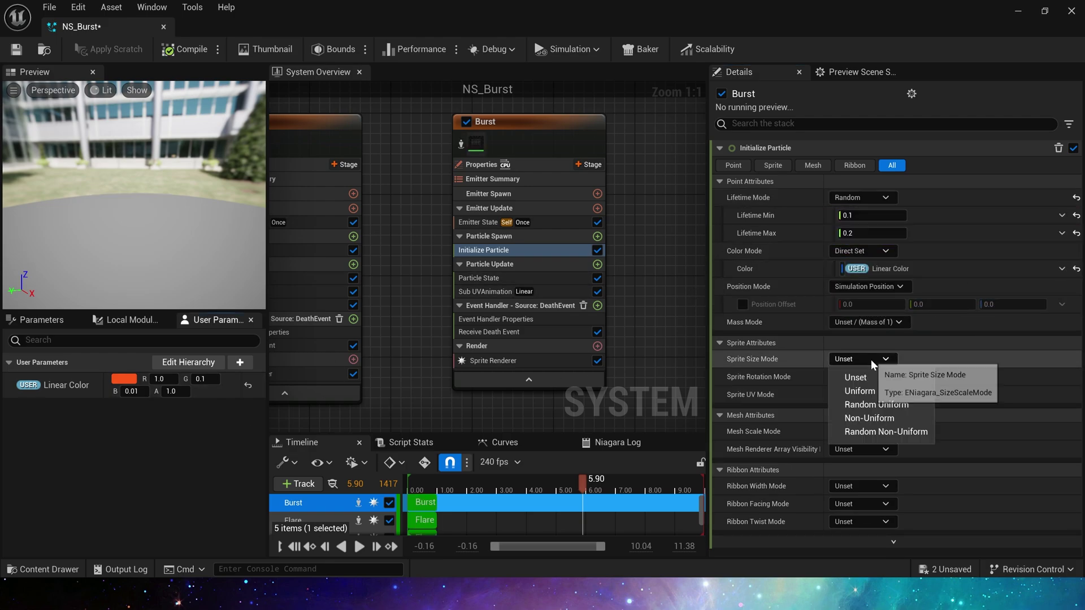
pyautogui.click(876, 405)
pyautogui.click(870, 377)
pyautogui.write('100')
pyautogui.press('Return')
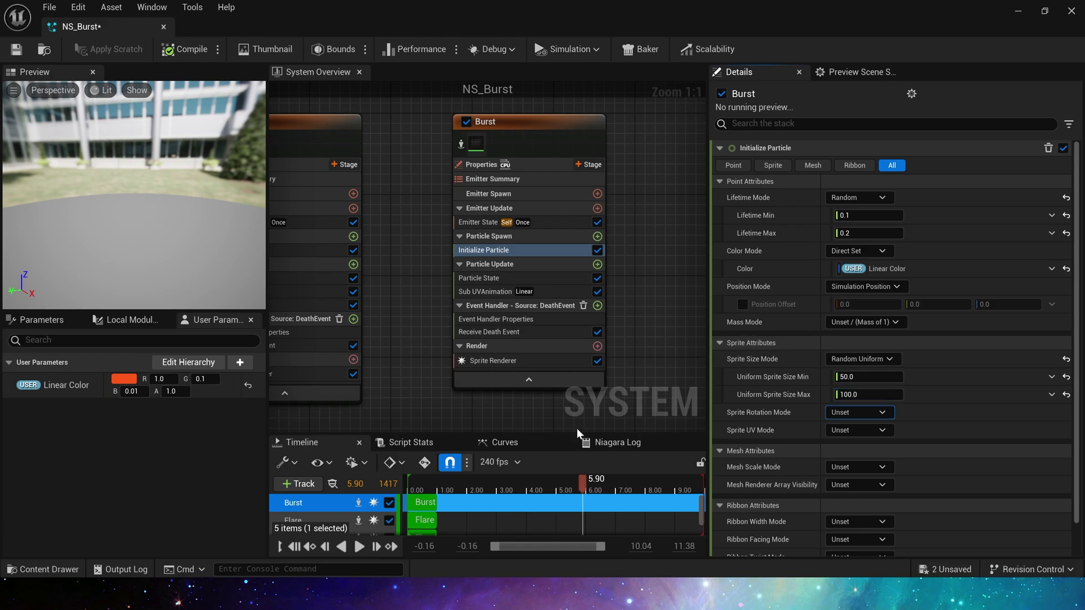
pyautogui.moveTo(575, 489); pyautogui.dragTo(520, 487)
pyautogui.moveTo(446, 479)
pyautogui.mouseDown()
pyautogui.moveTo(424, 479)
pyautogui.moveTo(437, 479)
pyautogui.mouseUp()
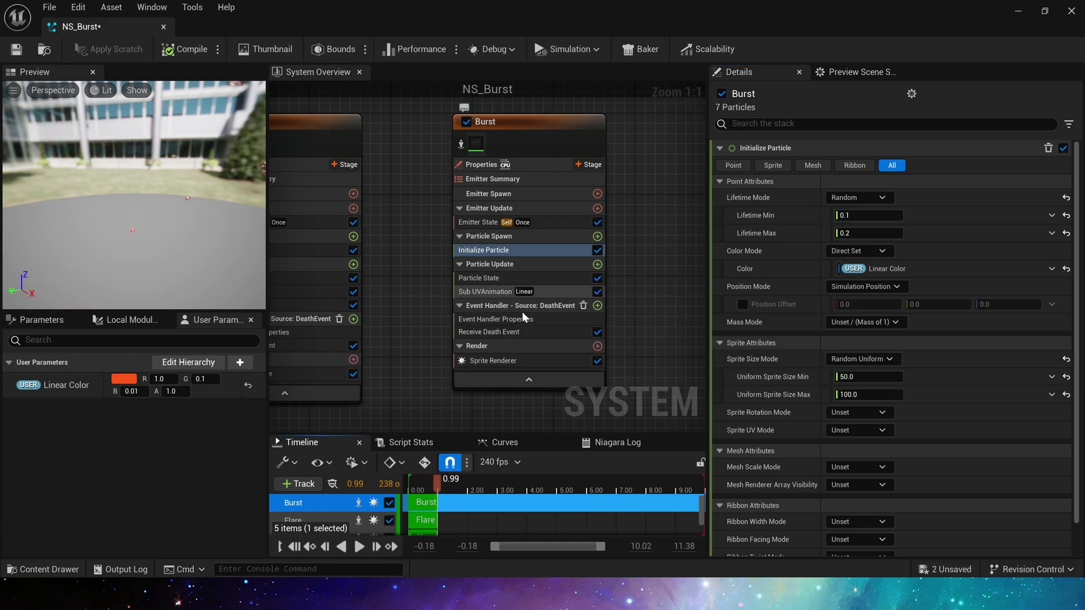
# Step: Add Scale Sprite Size and Scale Color modules to Burst's Particle Update
pyautogui.moveTo(547, 286); pyautogui.dragTo(547, 250, button='right')
pyautogui.click(596, 228)
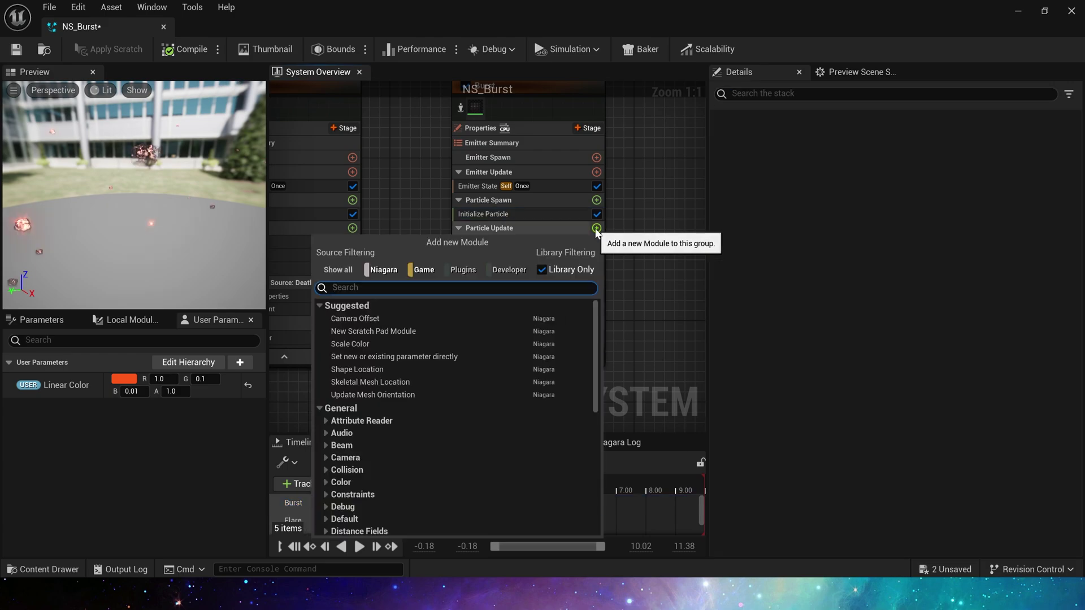
pyautogui.write('size')
pyautogui.click(434, 431)
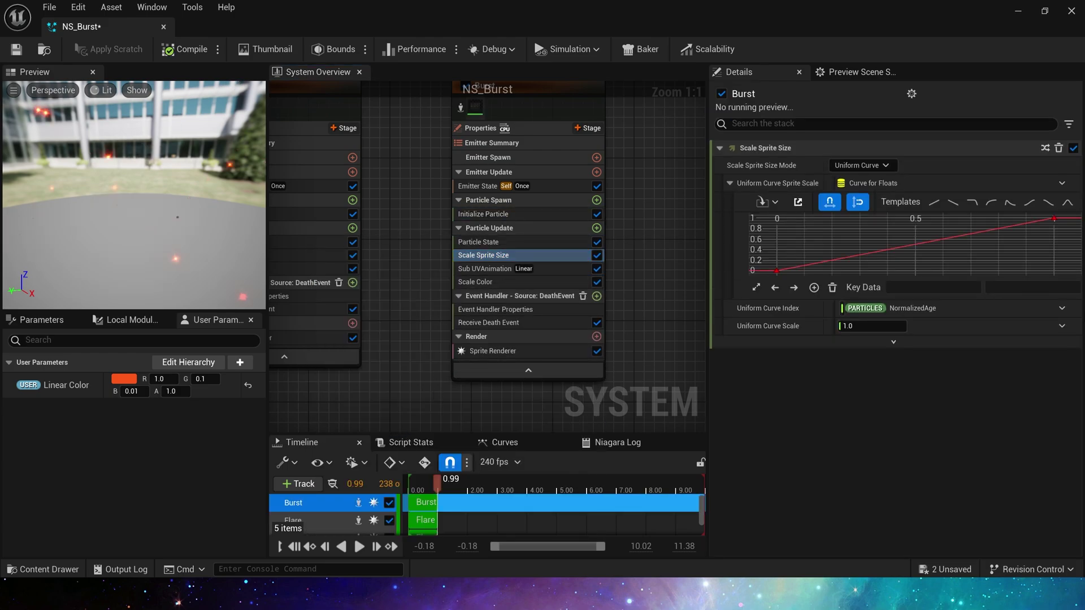
# Step: Apply the smooth rising curve template to Burst's Scale Sprite Size and set its first key's value to 0.5
pyautogui.click(1029, 203)
pyautogui.click(777, 260)
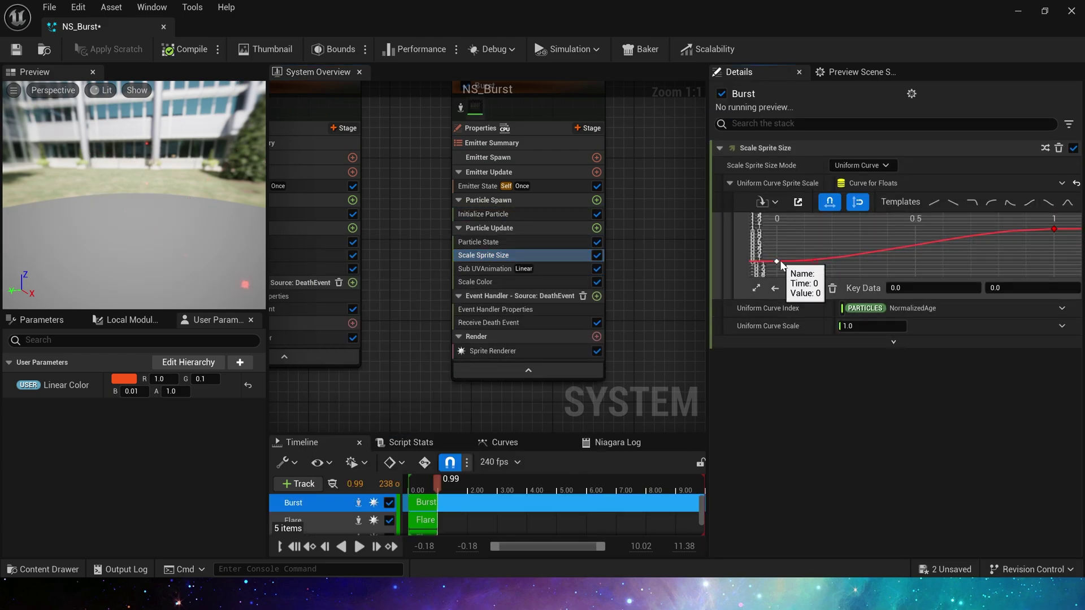
pyautogui.click(1024, 287)
pyautogui.write('.5')
pyautogui.press('Return')
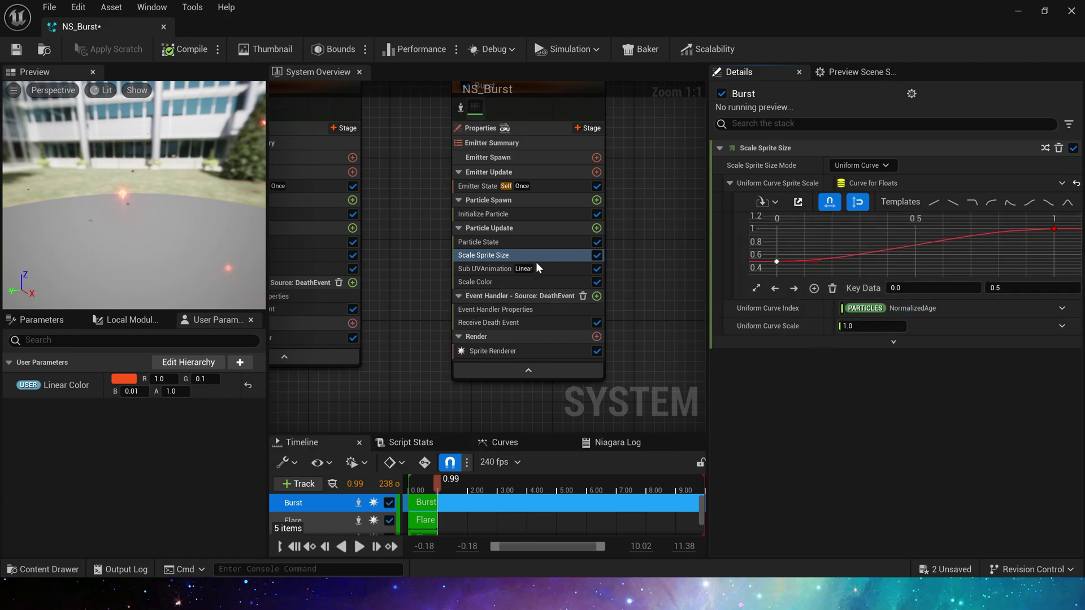
# Step: Move Scale Color above Sub UVAnimation and drive Scale RGB by Vector from Float with a fast-rise, slow-fall Float from Curve scaled by 5
pyautogui.moveTo(509, 282); pyautogui.dragTo(500, 264)
pyautogui.click(1062, 183)
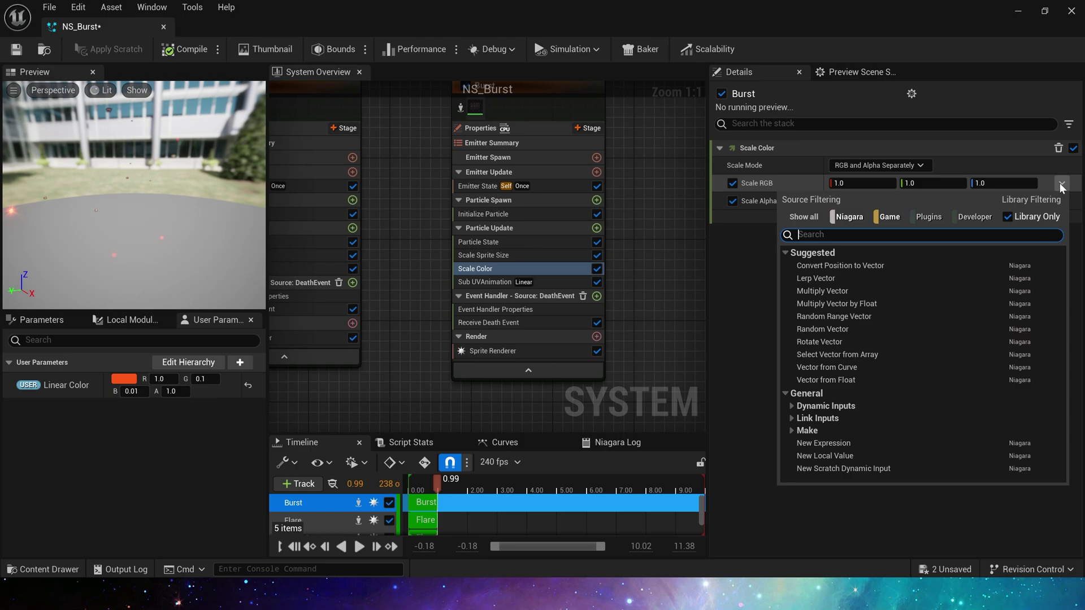
pyautogui.click(836, 368)
pyautogui.click(1062, 201)
pyautogui.click(824, 296)
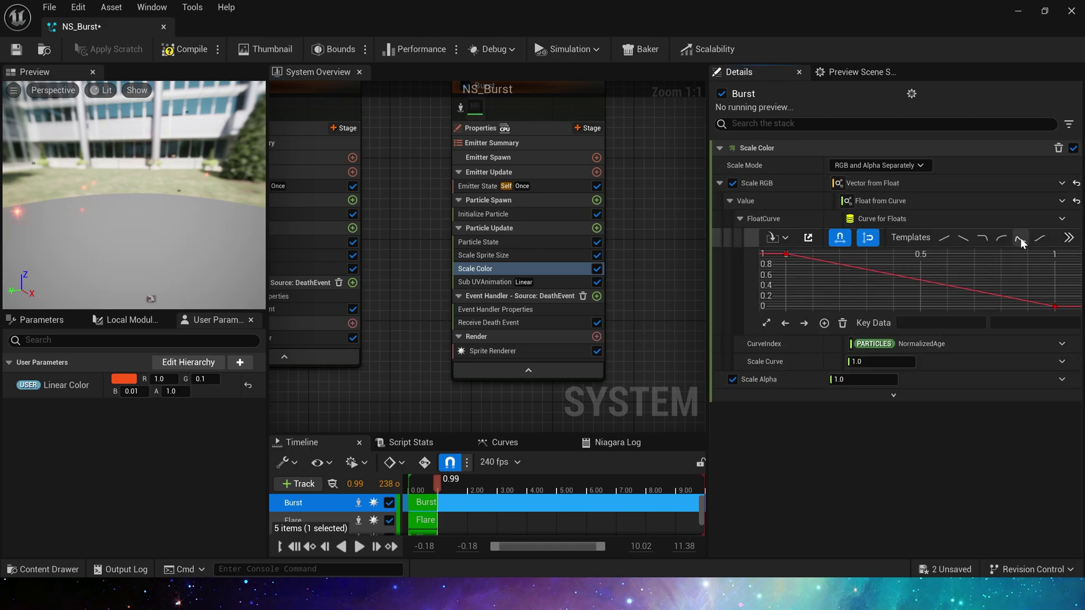
# Step: Copy the Scale RGB Float from Curve input onto Scale Alpha and set the alpha's Scale Curve to 1
pyautogui.click(938, 200)
pyautogui.hotkey('ctrl', 'c')
pyautogui.click(932, 379)
pyautogui.hotkey('ctrl', 'v')
pyautogui.click(857, 540)
pyautogui.write('1')
pyautogui.press('Return')
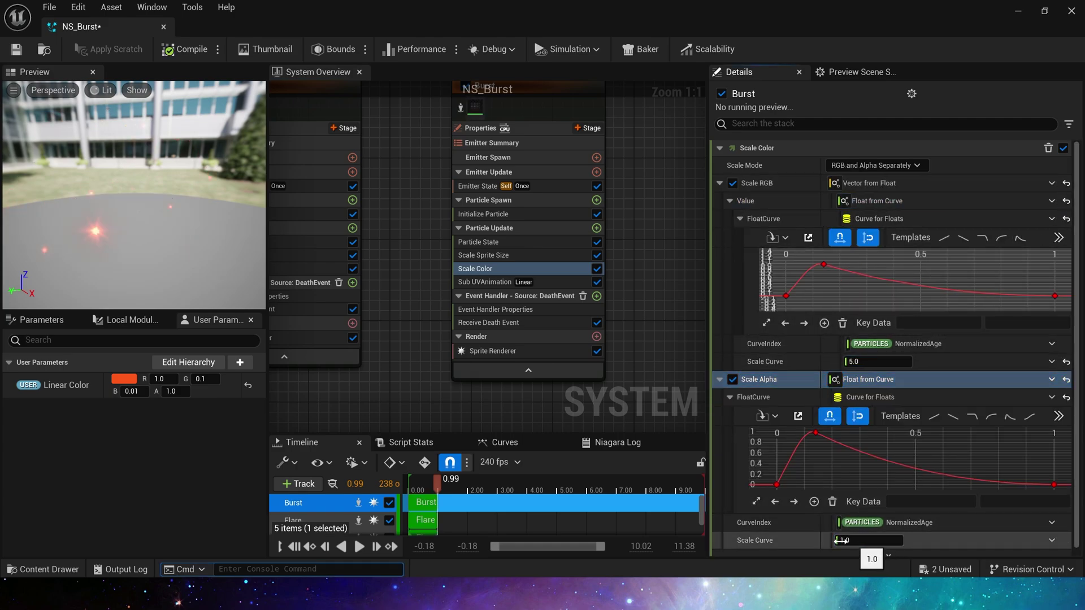
# Step: Isolate the Burst emitter and save NS_Burst
pyautogui.scroll(-1, 408, 188)
pyautogui.moveTo(407, 186); pyautogui.dragTo(407, 224, button='right')
pyautogui.click(16, 50)
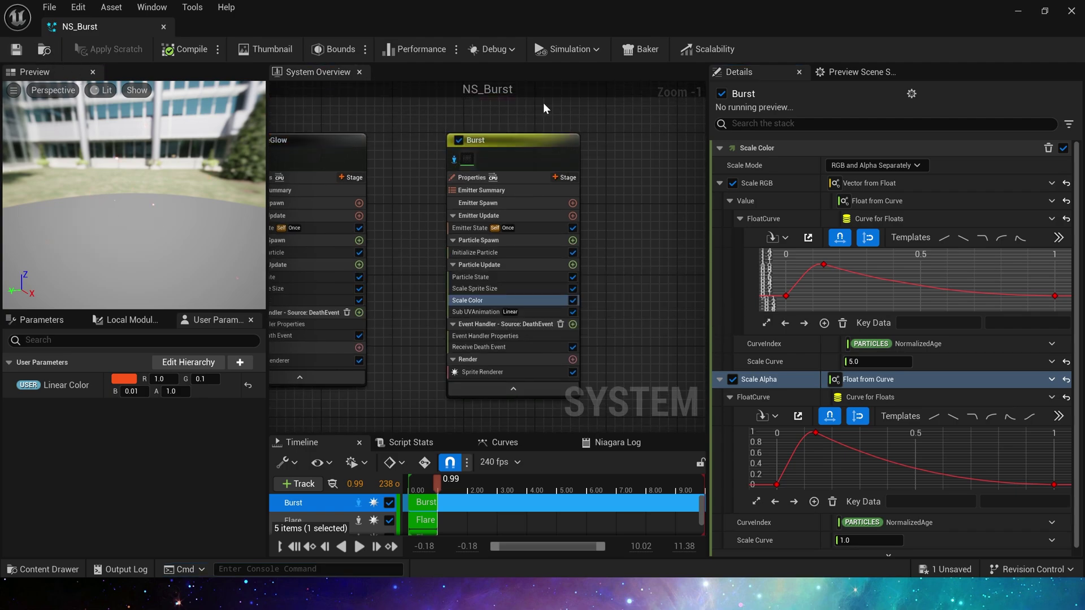
# Step: Reset the NS_Burst actor in the level to replay the effect, and return to the NS_Burst system
pyautogui.click(1044, 10)
pyautogui.click(894, 519)
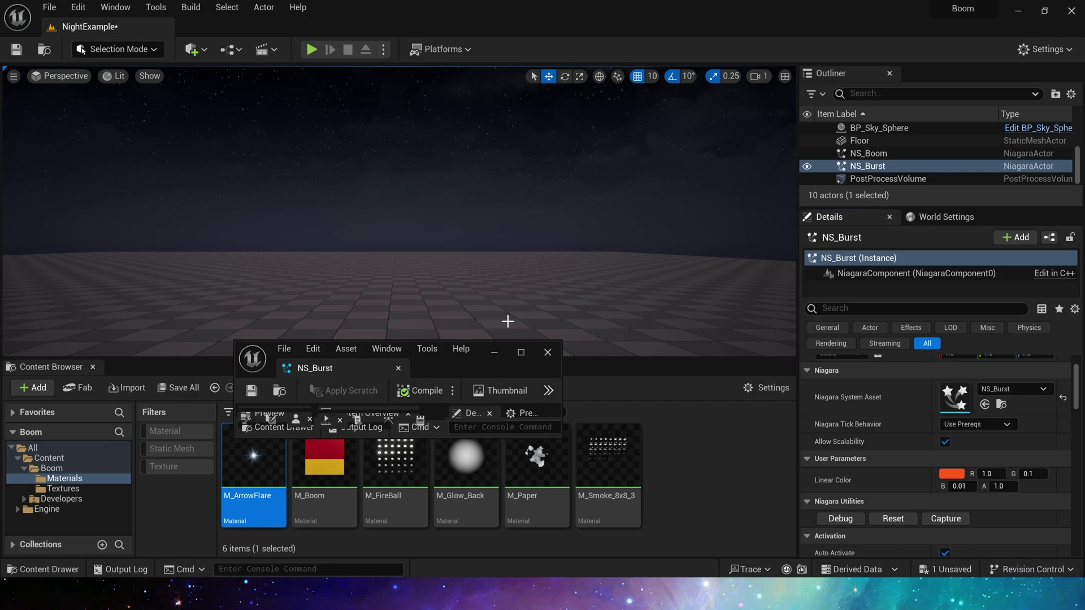
pyautogui.click(521, 352)
pyautogui.click(507, 249)
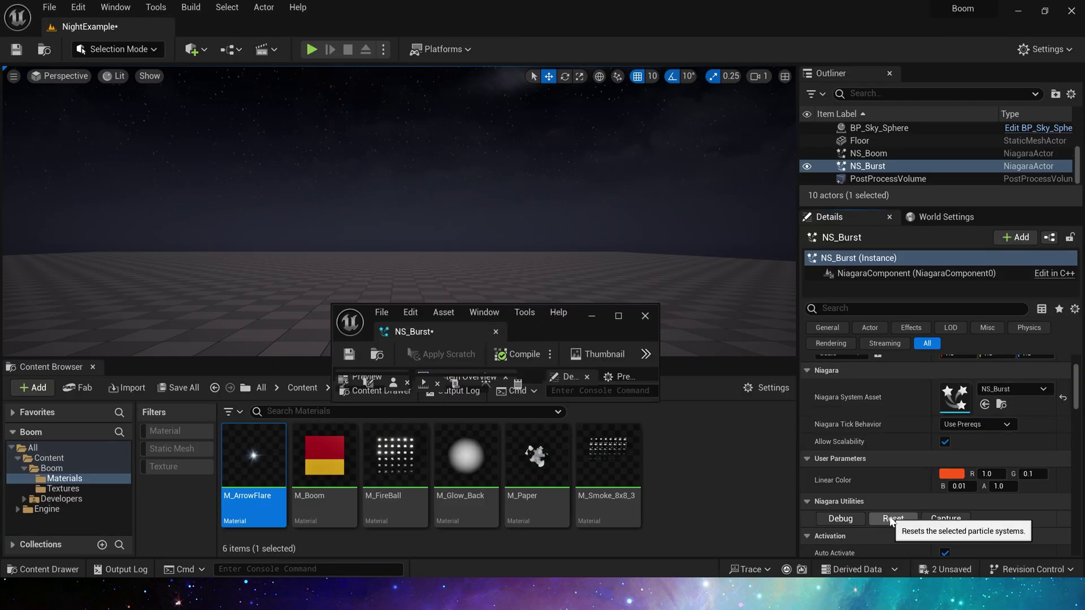
pyautogui.click(892, 518)
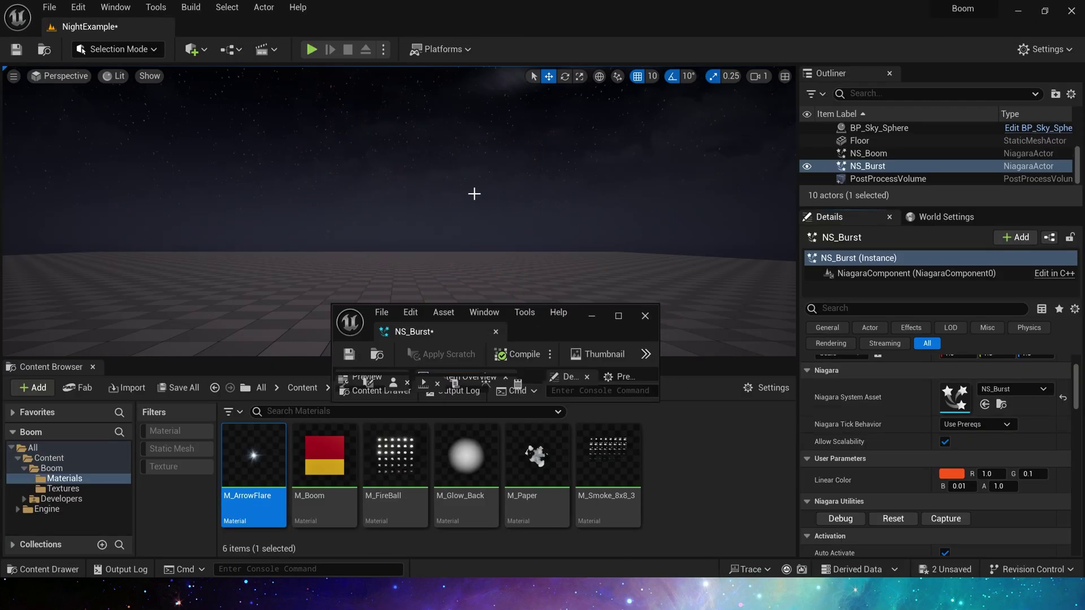
pyautogui.click(619, 316)
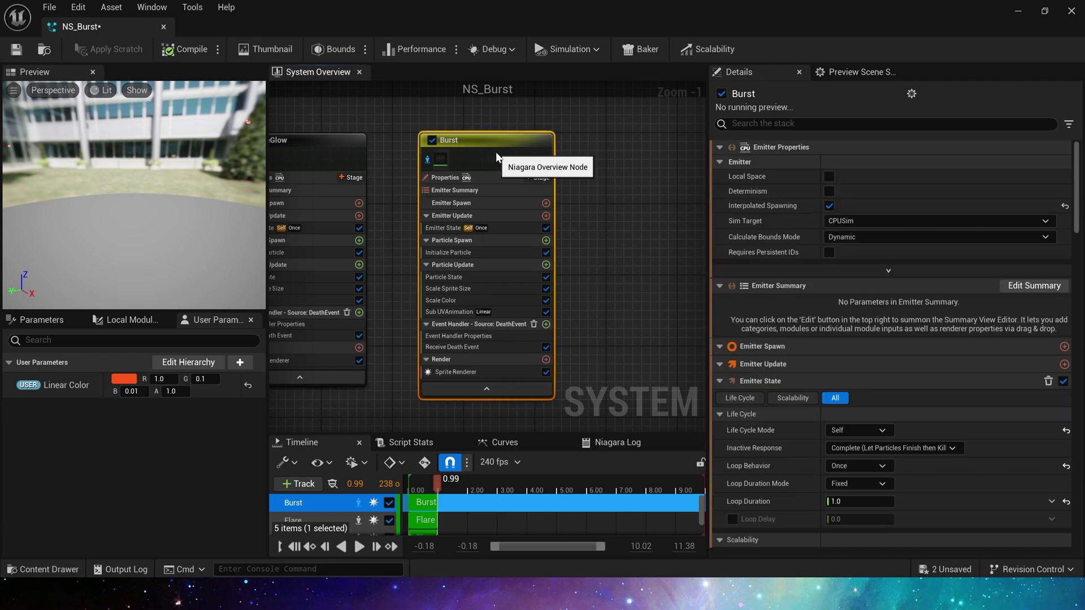
# Step: Duplicate the Burst emitter and name the copy BurstGlow
pyautogui.moveTo(570, 156); pyautogui.dragTo(434, 150, button='right')
pyautogui.click(397, 137)
pyautogui.click(486, 135)
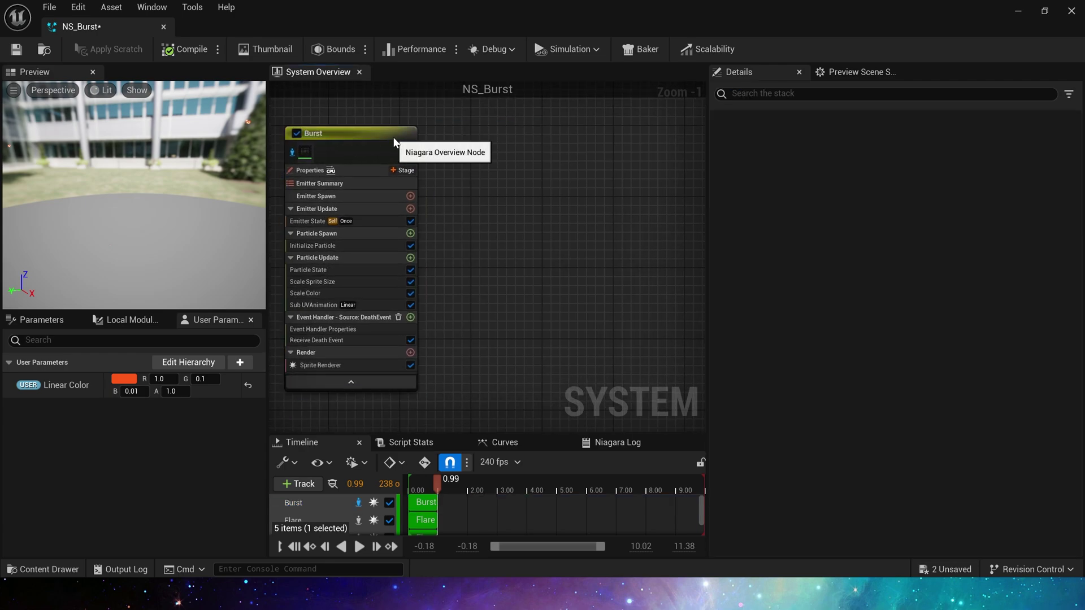
pyautogui.click(395, 141)
pyautogui.hotkey('ctrl', 'd')
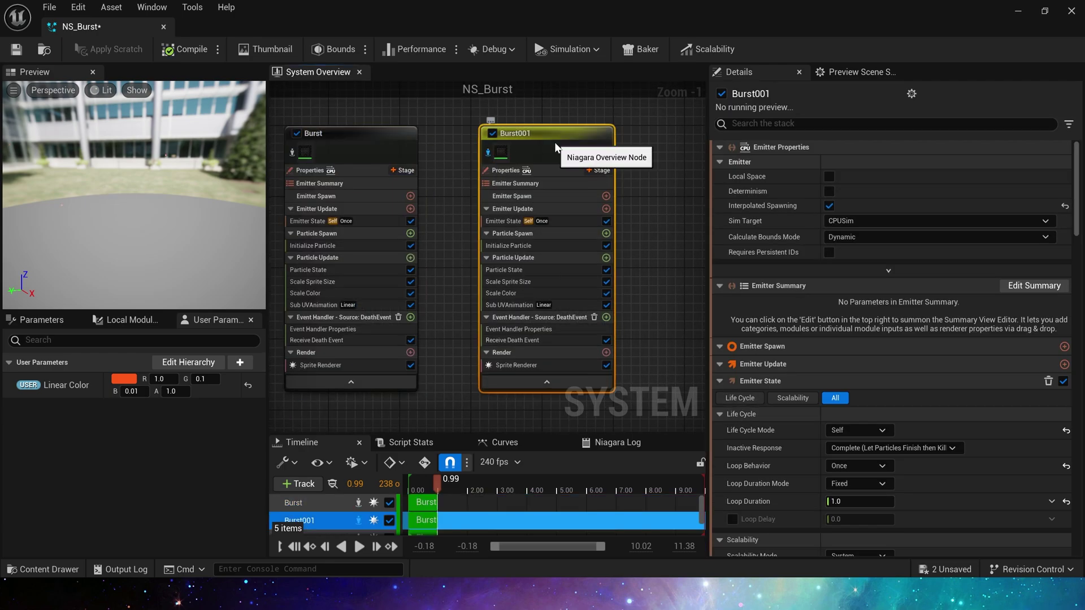
pyautogui.write('Glow')
pyautogui.press('Return')
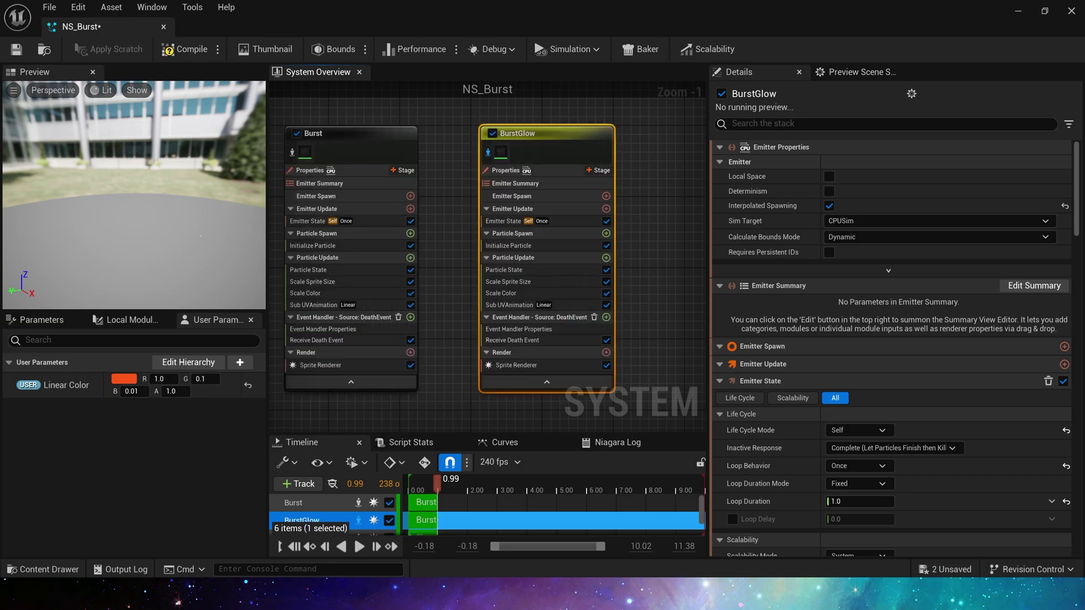
# Step: Assign the M_Smoke_8x8_3 material from the Materials folder to BurstGlow's Sprite Renderer
pyautogui.click(544, 365)
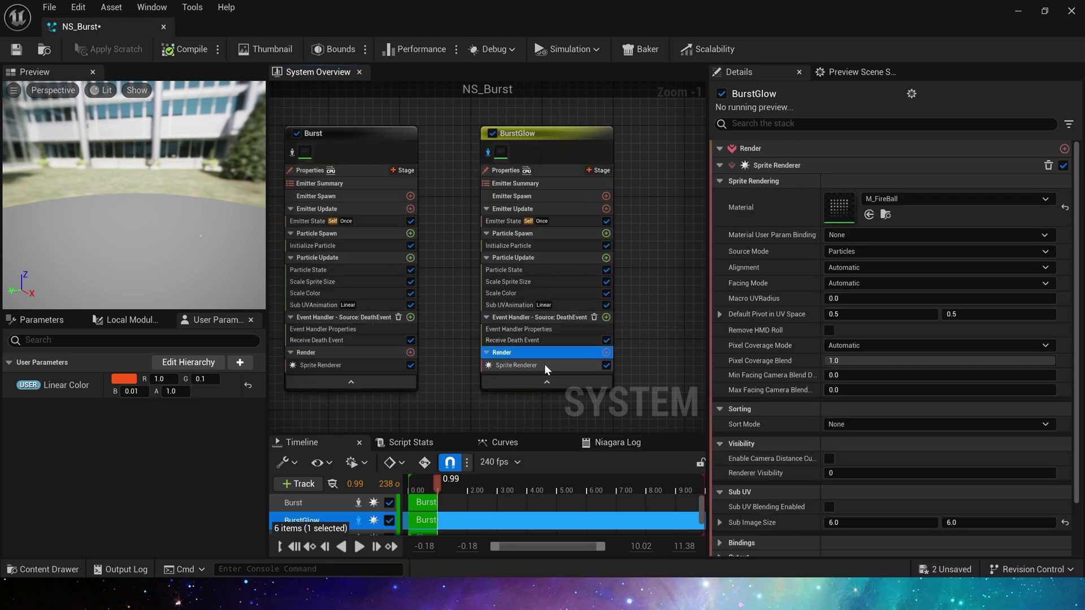
pyautogui.click(886, 198)
pyautogui.click(616, 456)
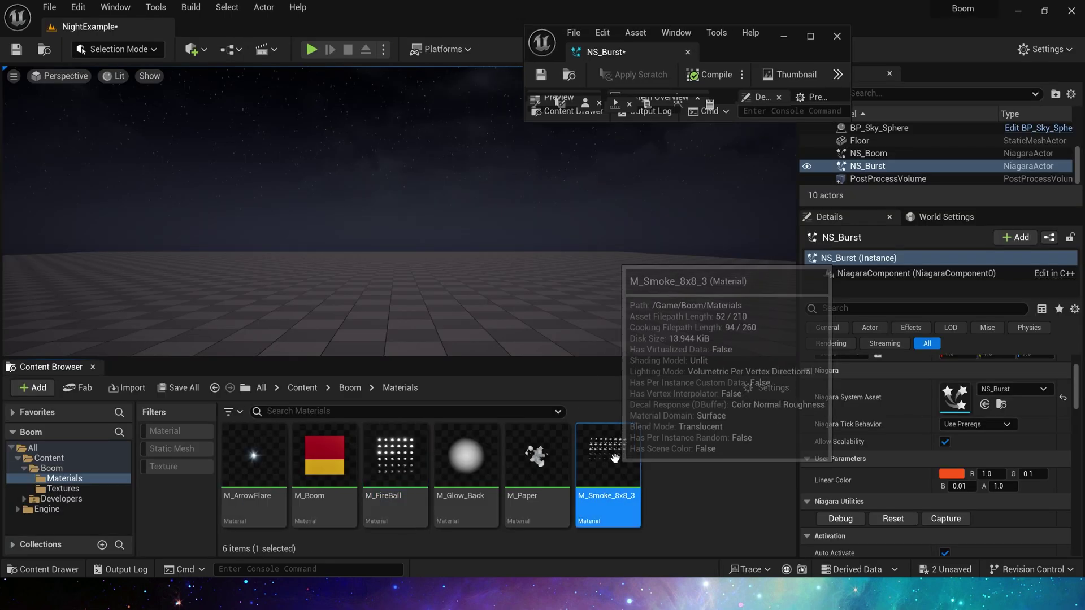
pyautogui.click(809, 36)
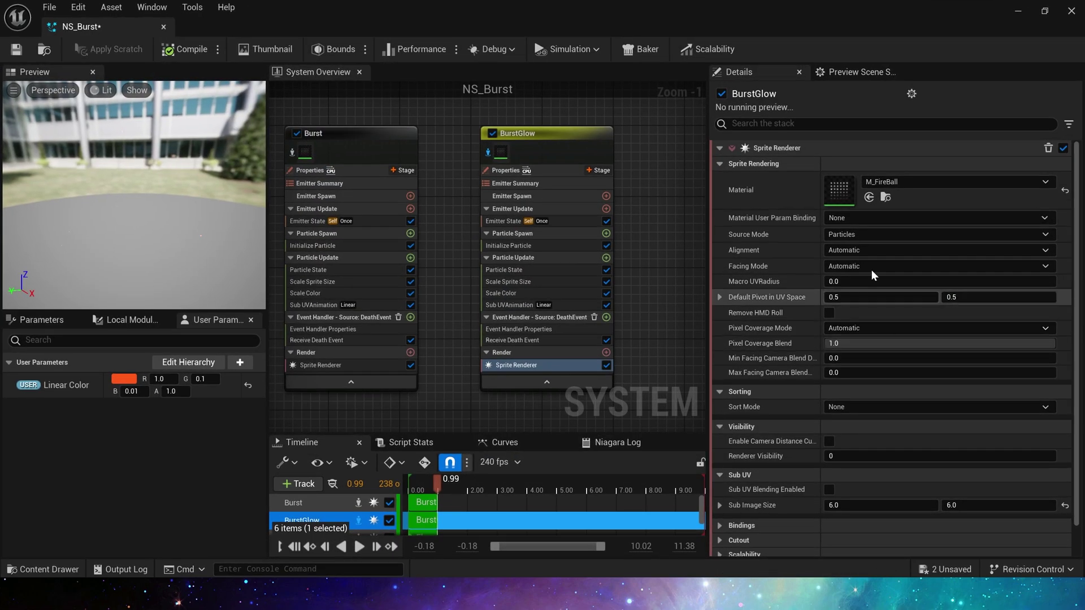
pyautogui.click(870, 198)
# Step: Set the Sub Image Size of BurstGlow's Sprite Renderer to 8 by 8
pyautogui.click(859, 505)
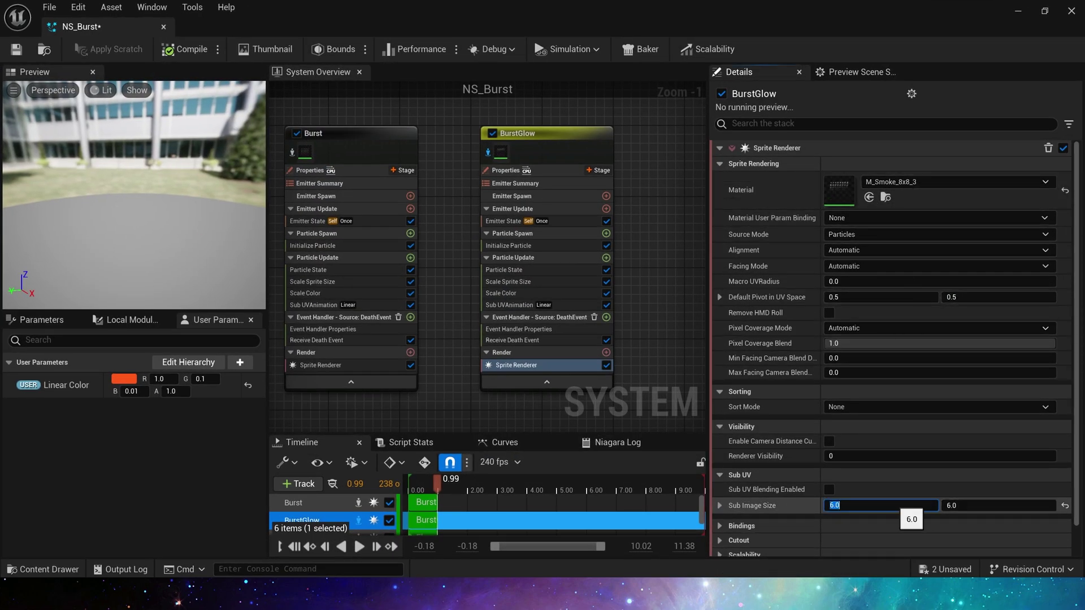
pyautogui.write('8')
pyautogui.click(976, 510)
pyautogui.write('8')
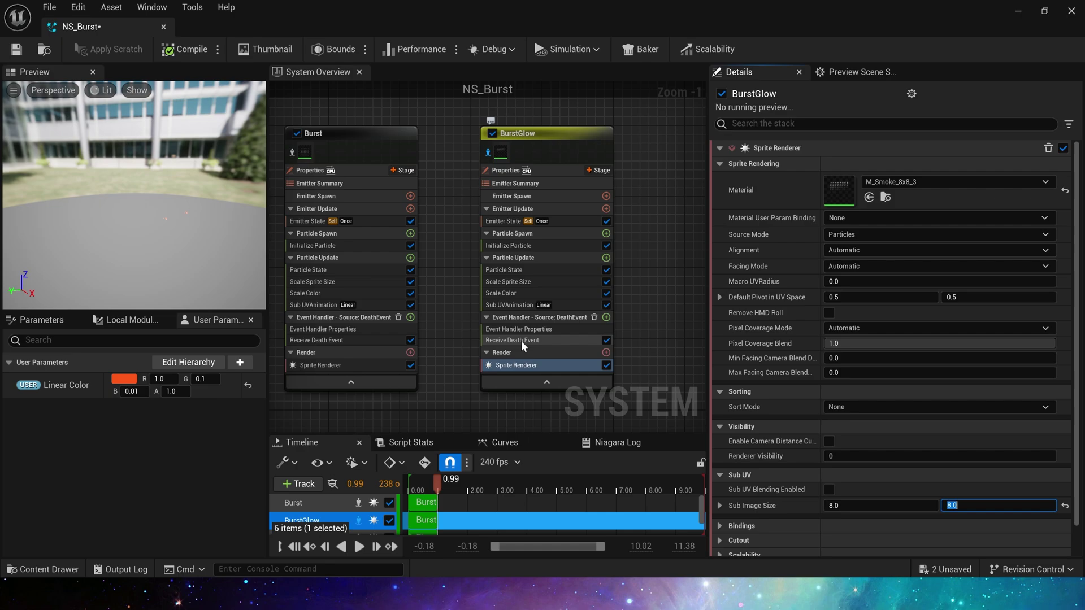
# Step: Set the End Frame Range Override of BurstGlow's Sub UVAnimation to 63
pyautogui.click(507, 305)
pyautogui.click(863, 233)
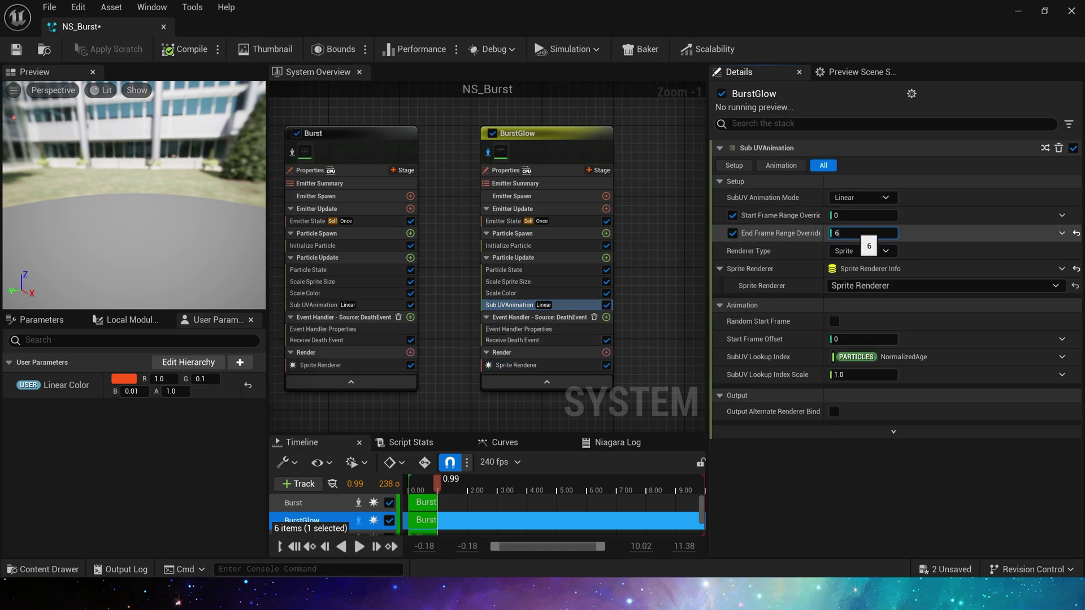
pyautogui.press('Return')
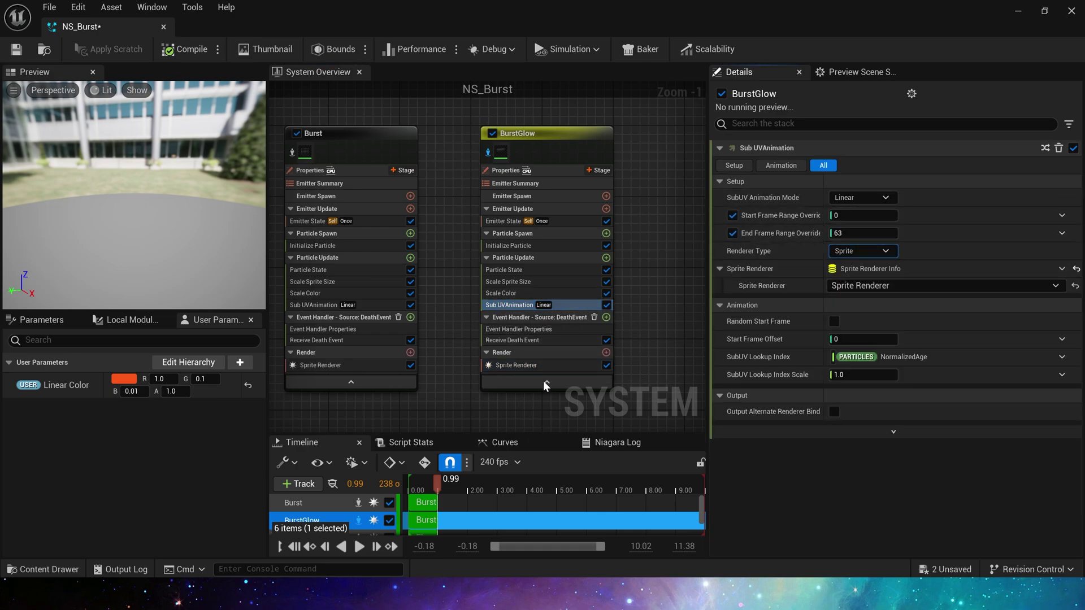
# Step: Set the Uniform Curve Scale of BurstGlow's Scale Sprite Size module to 2
pyautogui.click(499, 221)
pyautogui.click(497, 234)
pyautogui.click(496, 244)
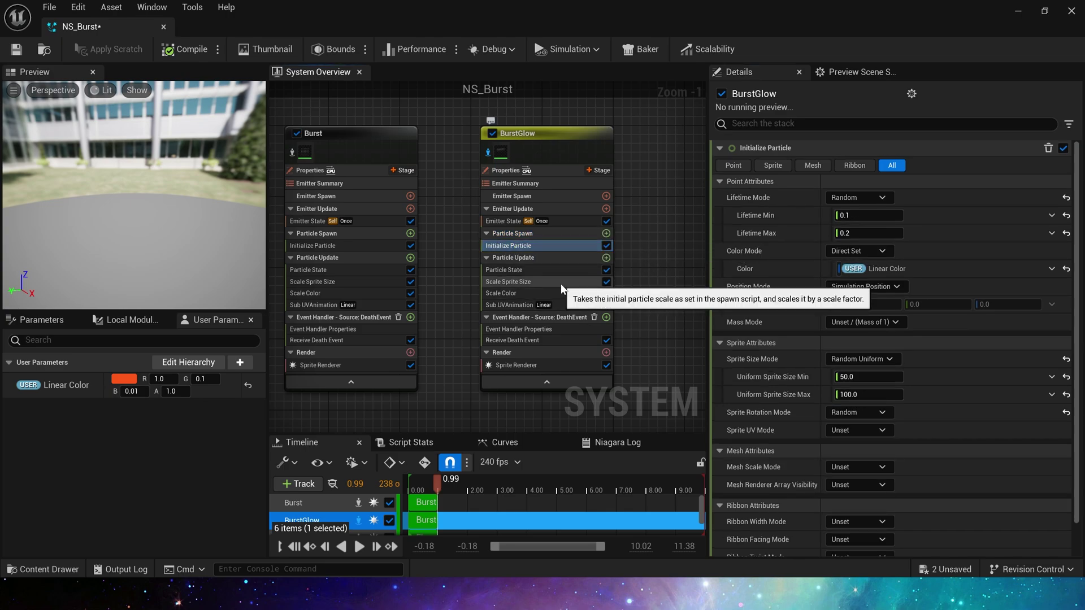
pyautogui.click(510, 293)
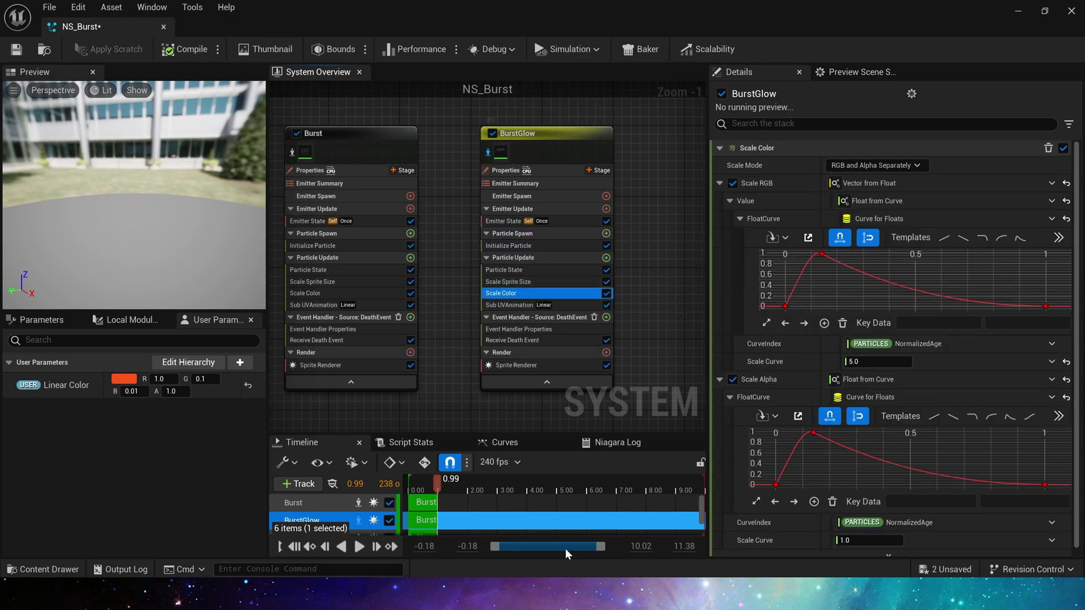
pyautogui.click(508, 282)
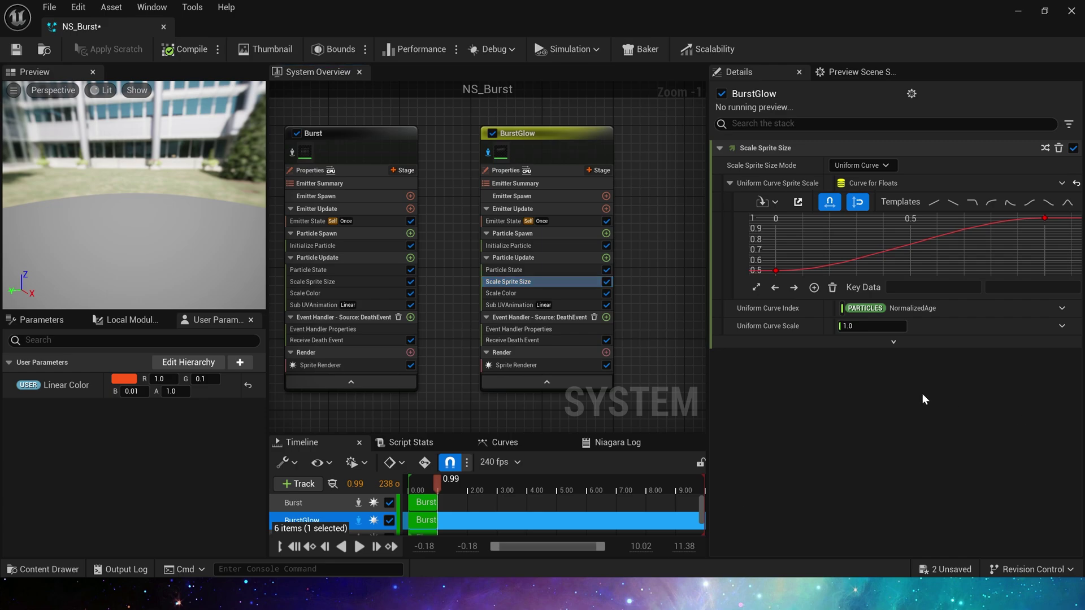
pyautogui.press('Return')
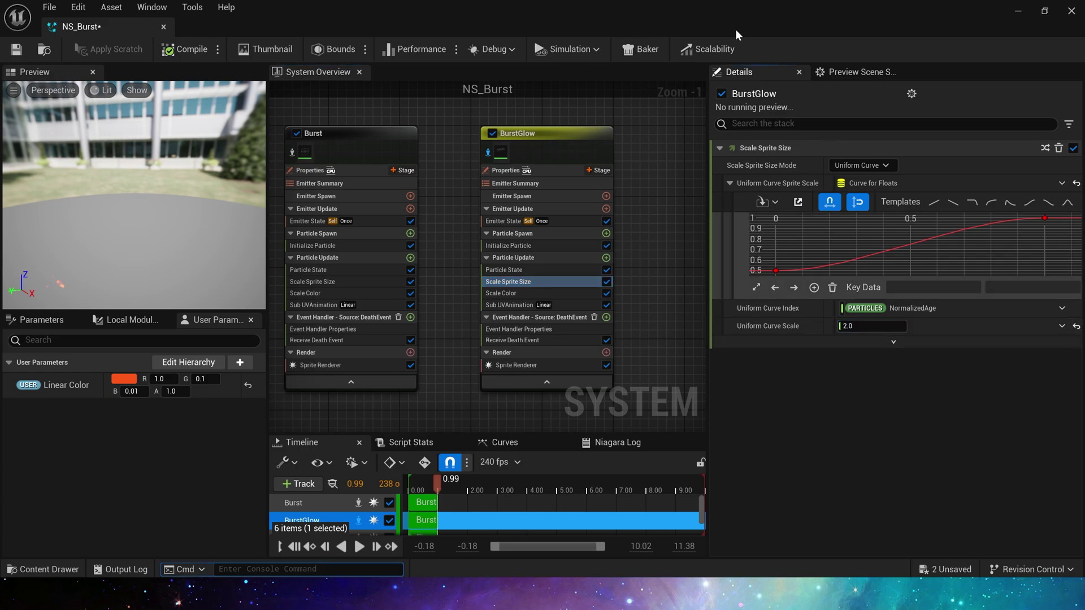
# Step: Reset the NS_Burst actor in the level several times to check the glow, and return to the NS_Burst system
pyautogui.doubleClick(736, 34)
pyautogui.click(897, 518)
pyautogui.click(897, 519)
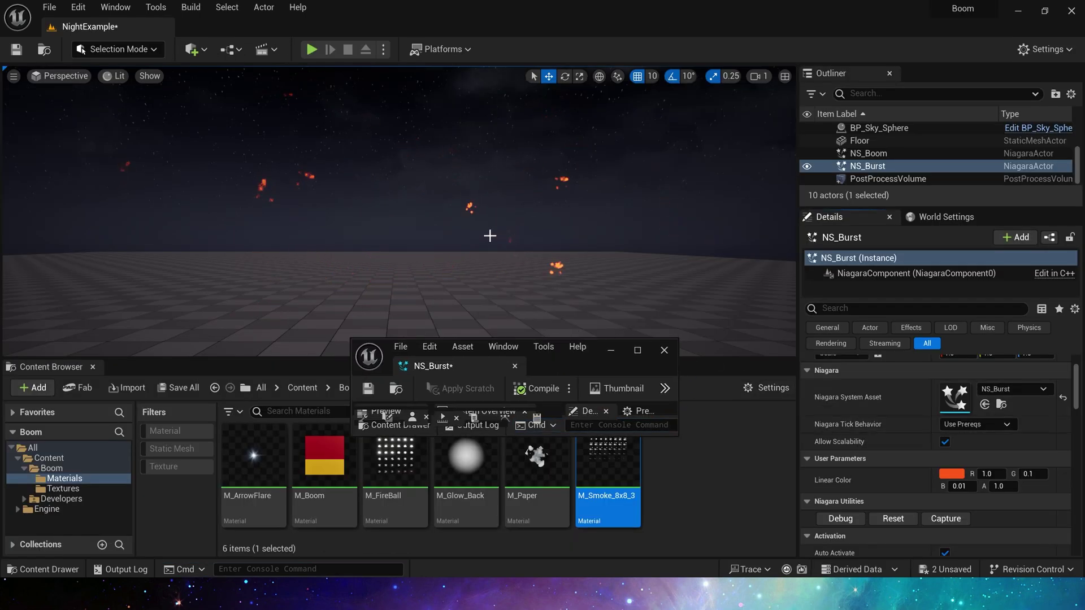
pyautogui.click(897, 521)
pyautogui.doubleClick(588, 359)
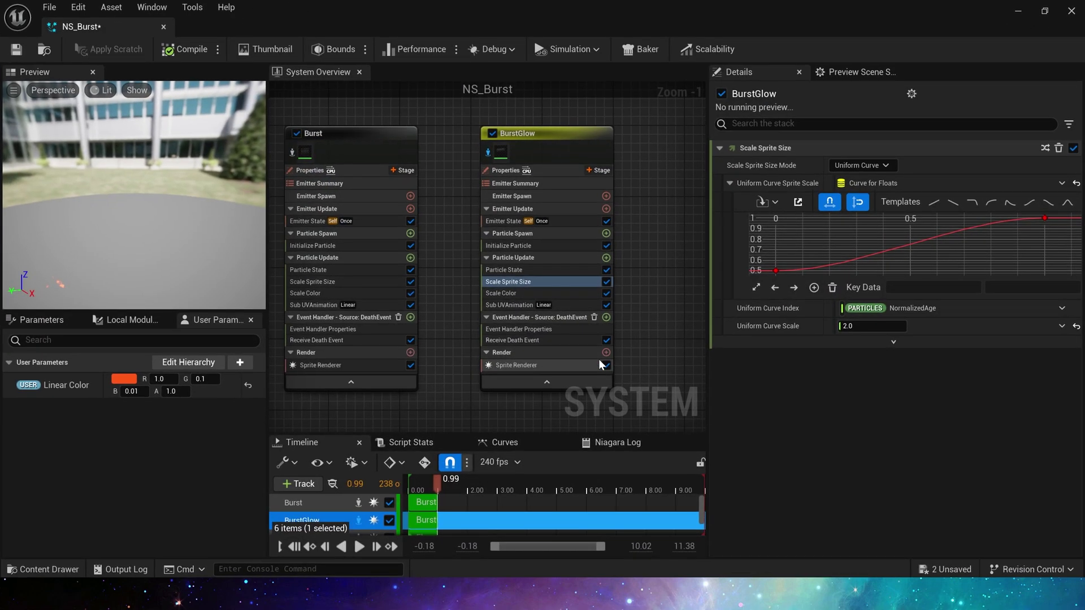
# Step: Try a Scale Alpha Scale Curve of 0.05 in BurstGlow's Scale Color and check the effect in the level
pyautogui.click(546, 294)
pyautogui.click(870, 541)
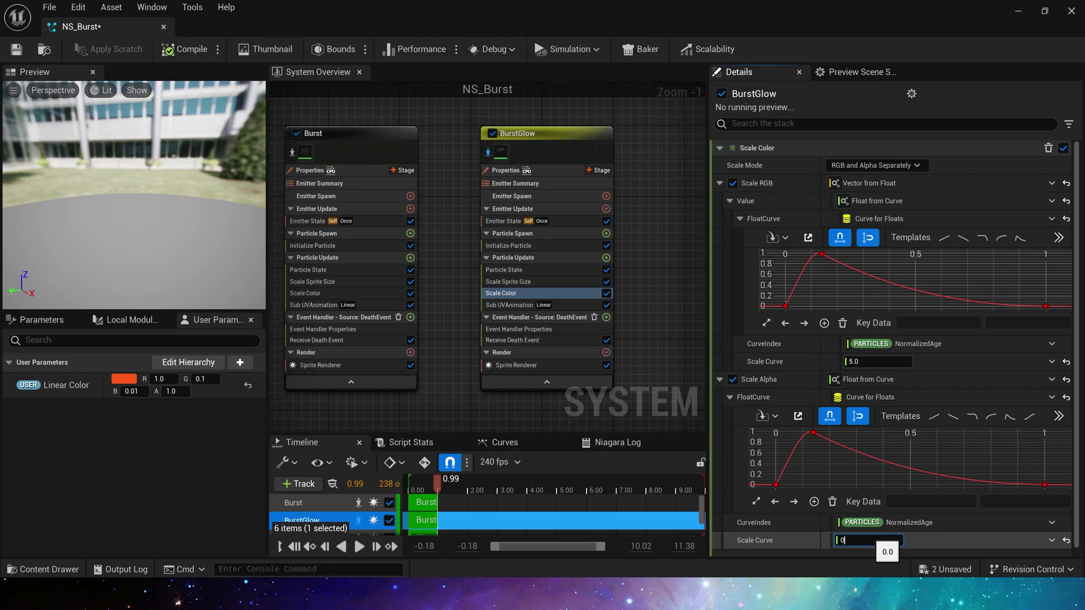
pyautogui.moveTo(627, 25); pyautogui.dragTo(537, 273)
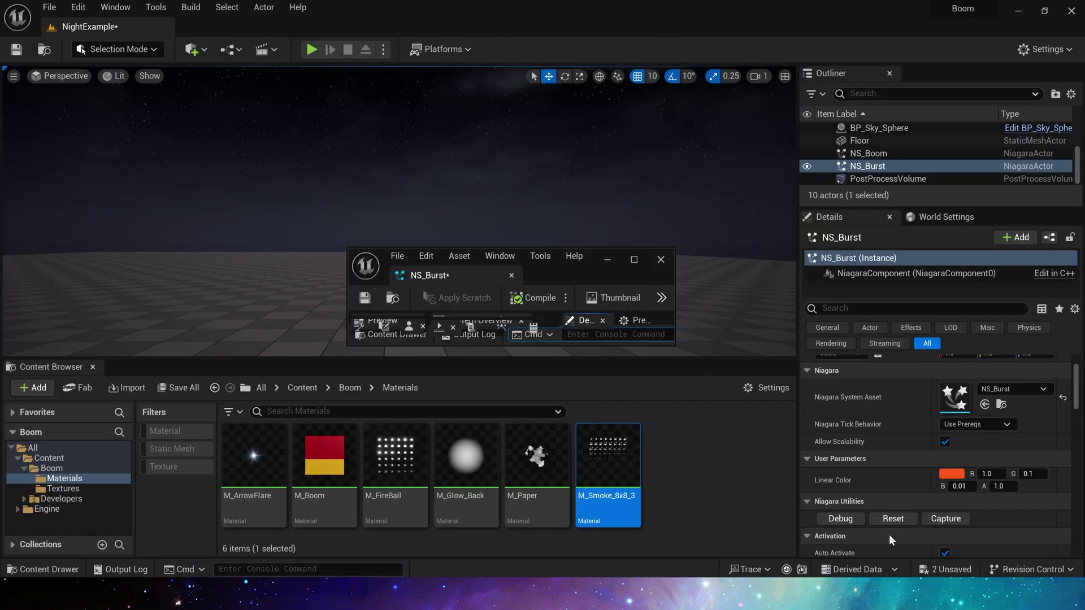
pyautogui.click(635, 260)
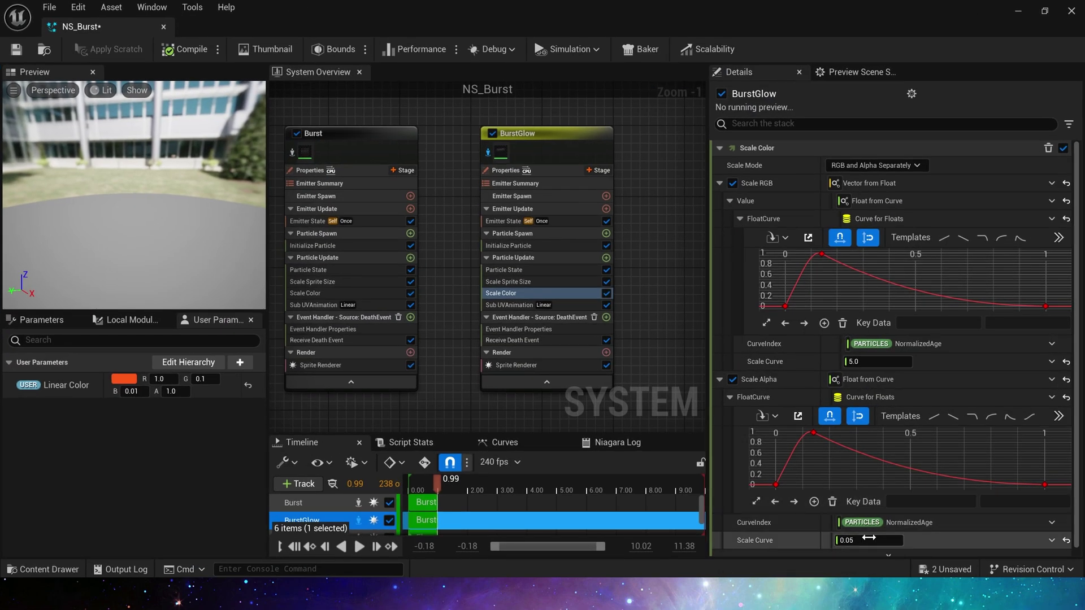
# Step: Set the Scale Alpha Scale Curve of BurstGlow's Scale Color to 0.1 and replay the effect in the level
pyautogui.click(862, 540)
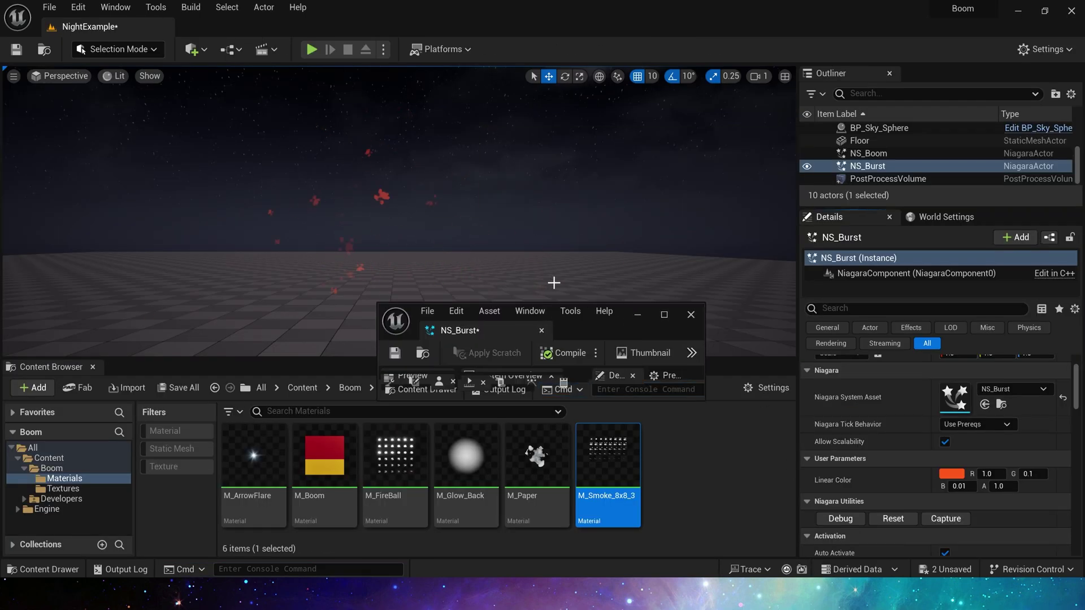
pyautogui.click(893, 519)
pyautogui.click(669, 318)
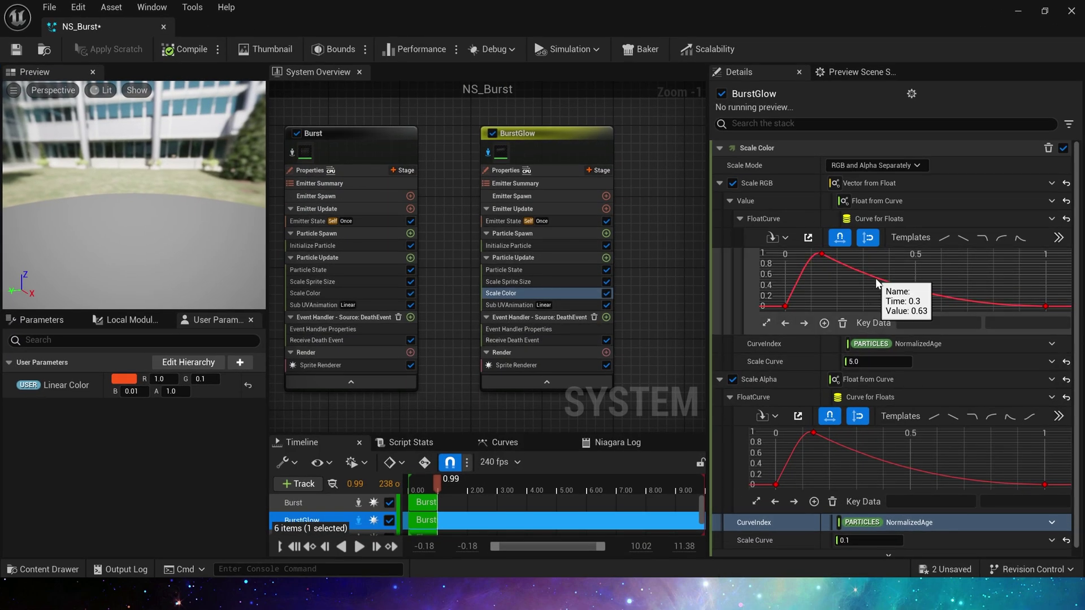
# Step: Add an Empty emitter beside BurstGlow, name it Spark, and save NS_Burst
pyautogui.rightClick(443, 192)
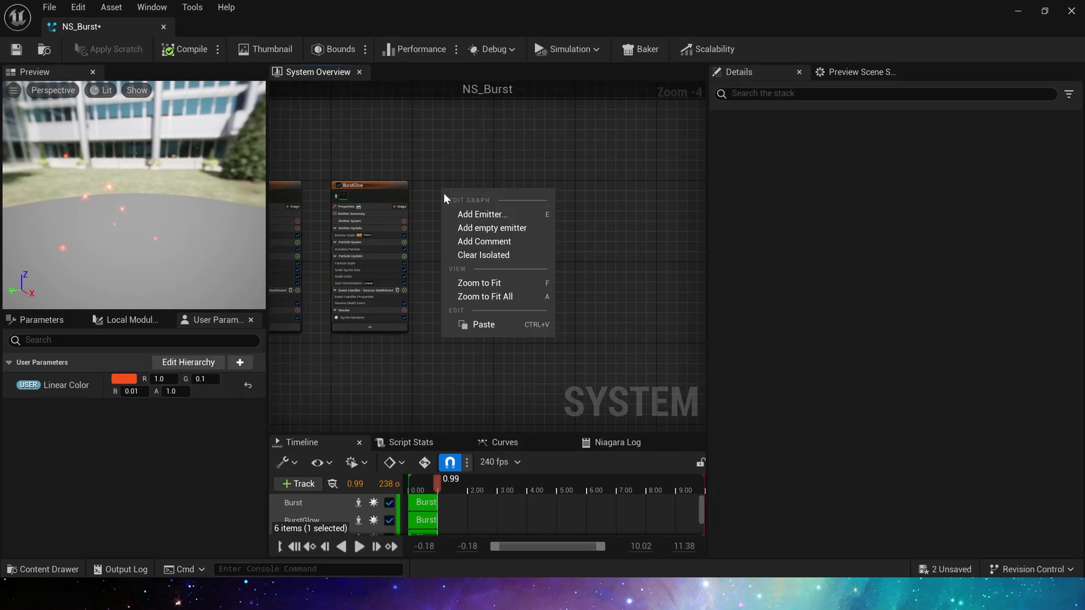
pyautogui.click(480, 214)
pyautogui.click(559, 434)
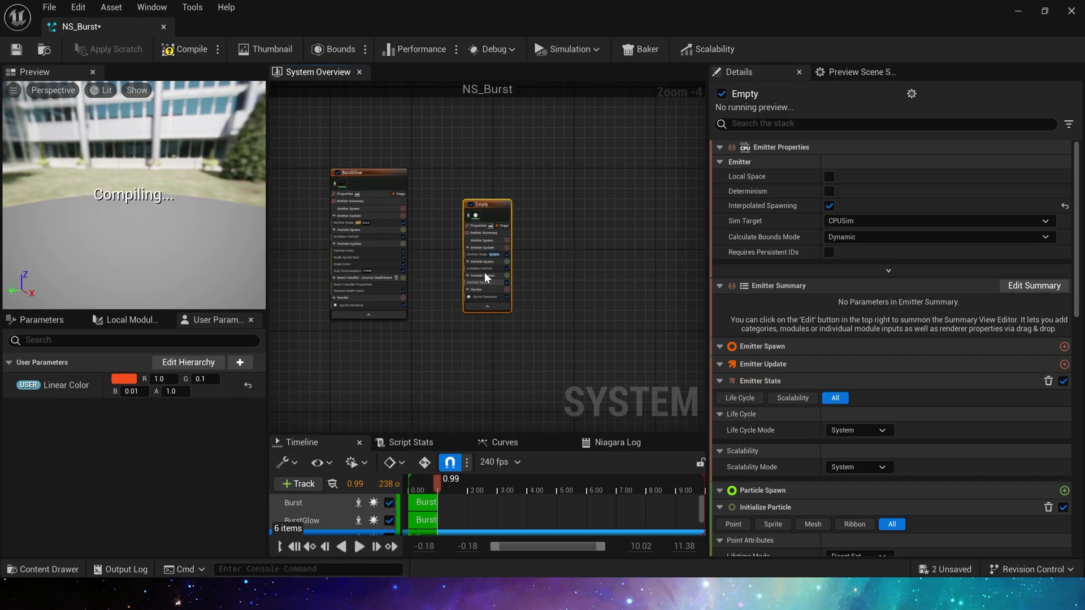
pyautogui.scroll(4, 486, 237)
pyautogui.doubleClick(447, 144)
pyautogui.write('Spark')
pyautogui.press('Return')
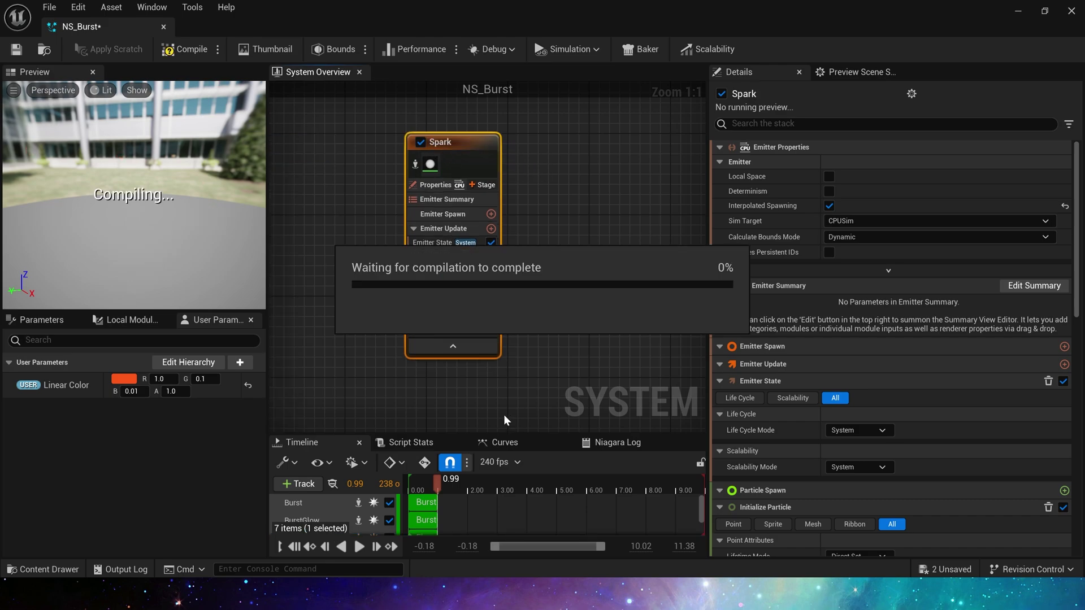
pyautogui.click(447, 328)
pyautogui.hotkey('ctrl', 's')
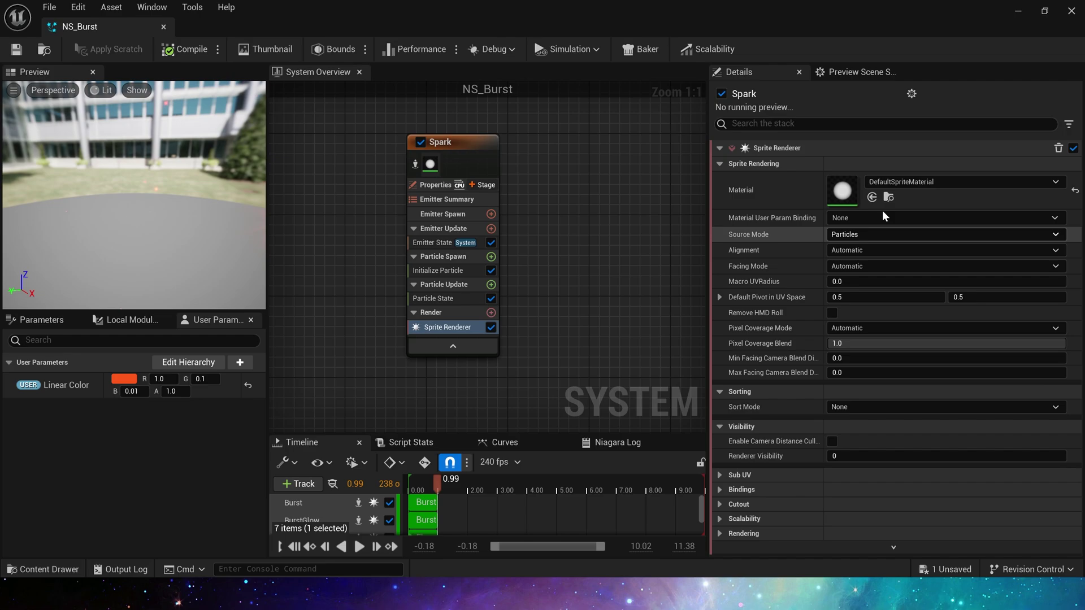
# Step: Set Spark's Emitter State to Life Cycle Mode Self, Loop Behavior Once and Loop Duration 1.0
pyautogui.click(456, 249)
pyautogui.click(871, 197)
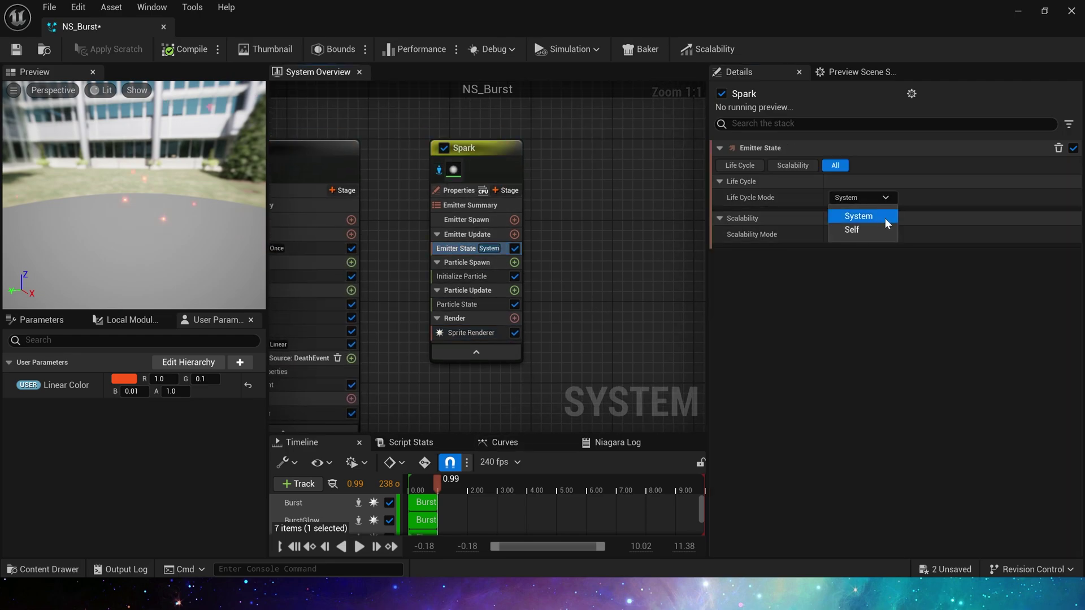
pyautogui.click(870, 230)
pyautogui.click(862, 233)
pyautogui.click(867, 265)
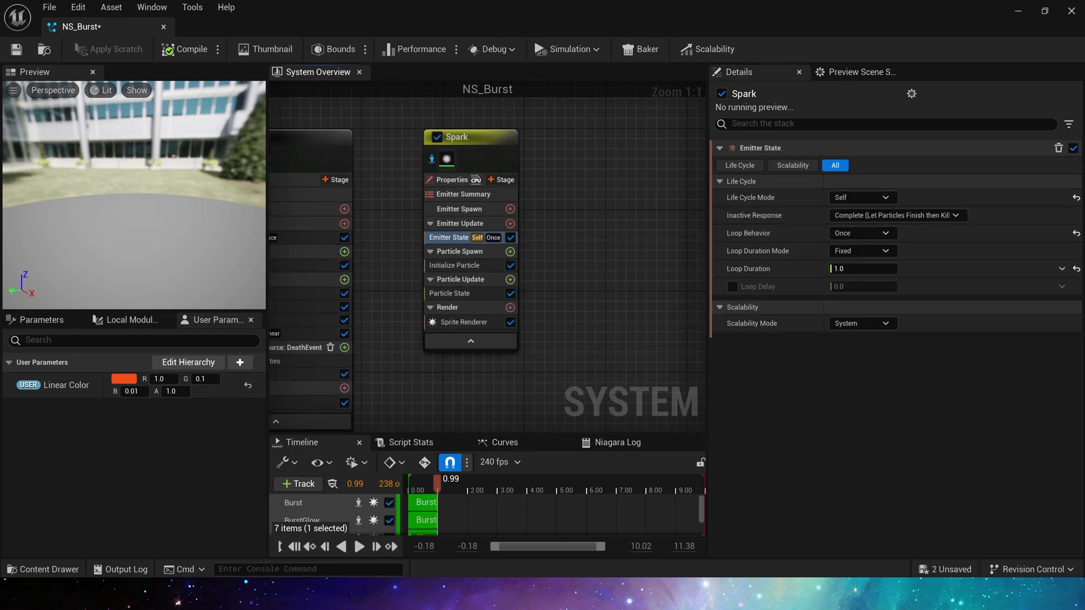
# Step: Add an Event Handler to Spark using Source's DeathEvent, with Spawned Particles execution, Max Events Per Frame 0 and Spawn Number 5
pyautogui.click(501, 179)
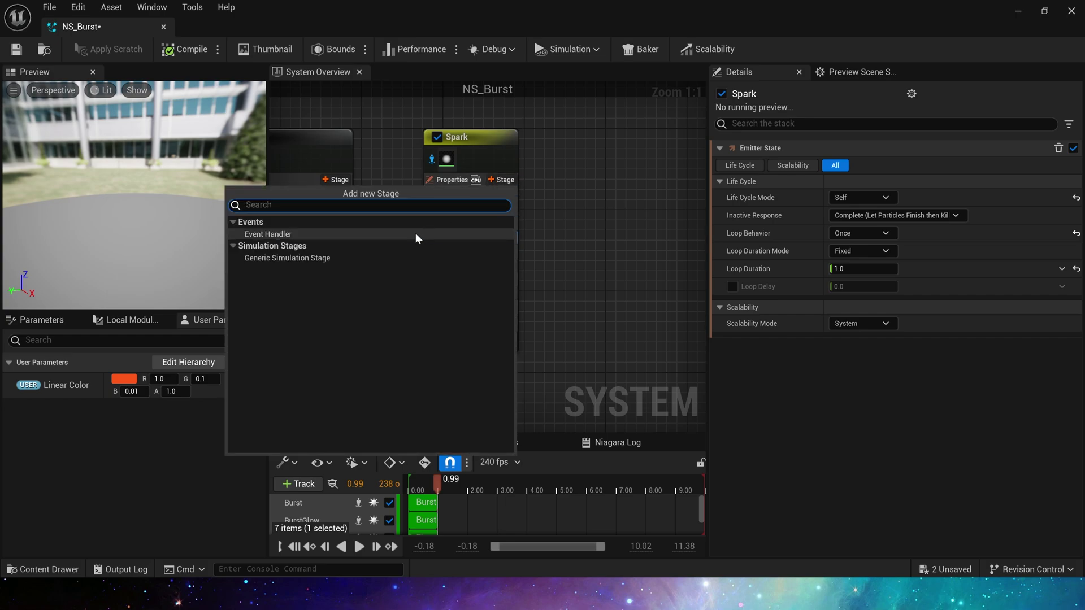
pyautogui.click(419, 235)
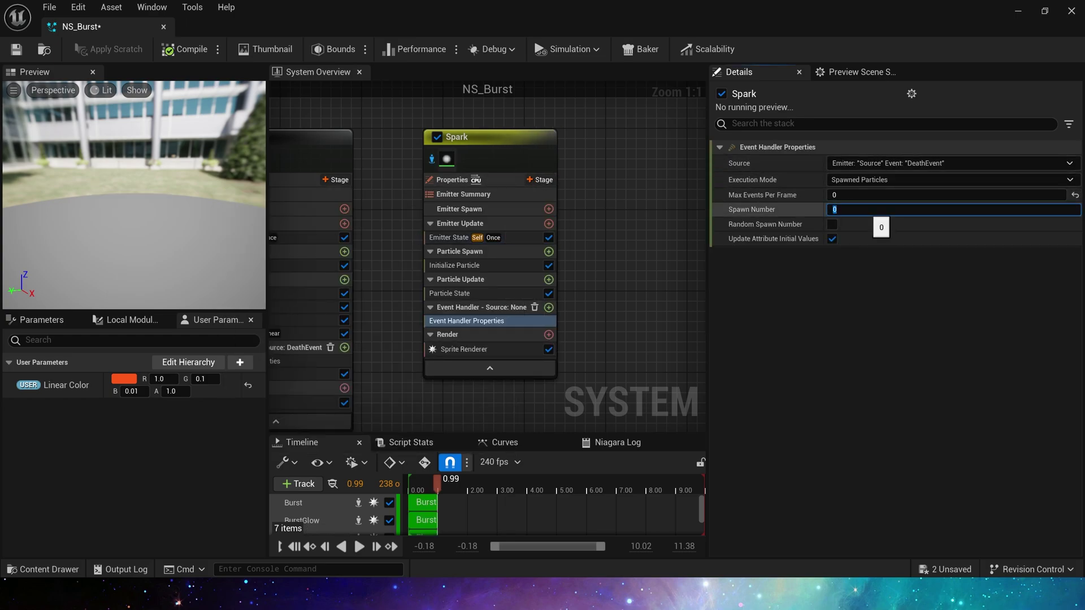
pyautogui.press('Return')
pyautogui.click(744, 207)
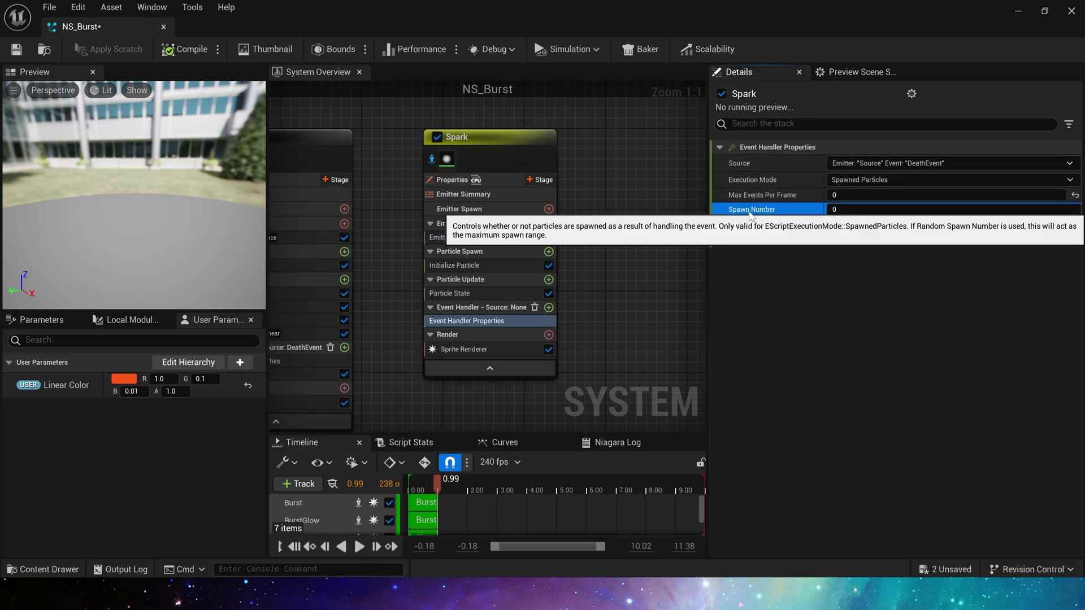
pyautogui.click(837, 209)
pyautogui.write('5')
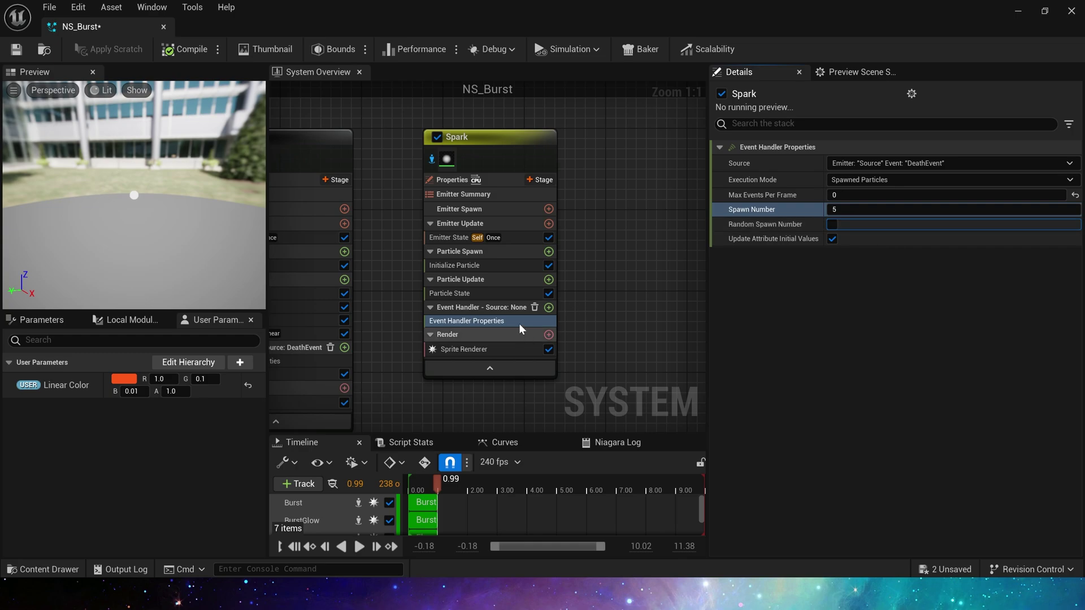
# Step: Add a Receive Death Event module to Spark's event handler and reopen the Event Handler Properties
pyautogui.click(548, 307)
pyautogui.click(630, 521)
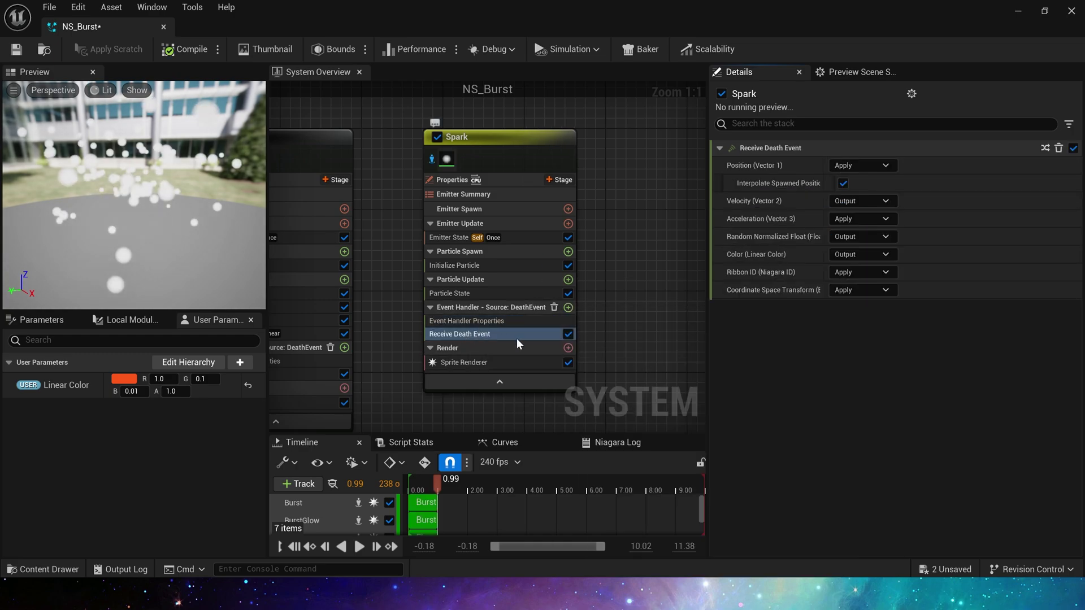
pyautogui.click(497, 321)
# Step: Set Spark's Initialize Particle lifetime to Random, with a minimum of 0.5 and a maximum of 1.2
pyautogui.scroll(-1, 499, 305)
pyautogui.click(503, 280)
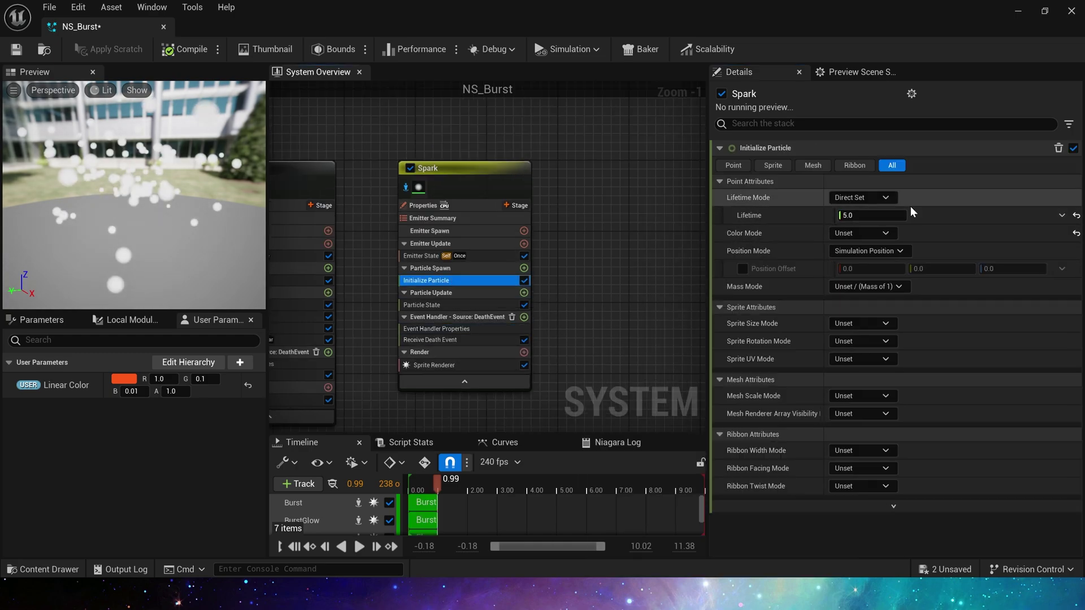
pyautogui.click(862, 197)
pyautogui.click(848, 223)
pyautogui.click(870, 215)
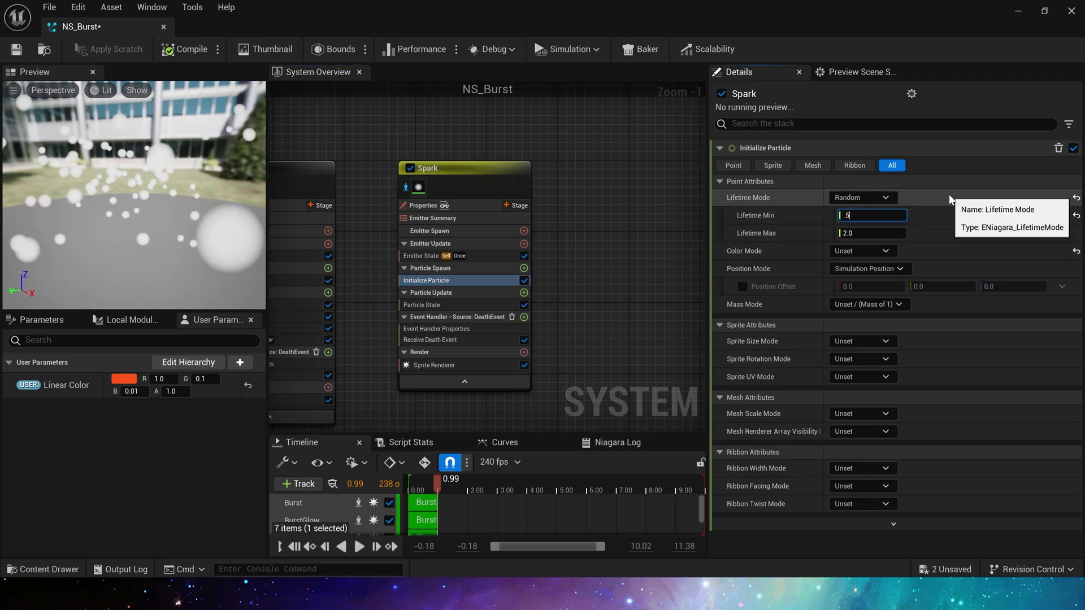
pyautogui.write('0.5')
pyautogui.press('Tab')
pyautogui.write('1.2')
pyautogui.press('Tab')
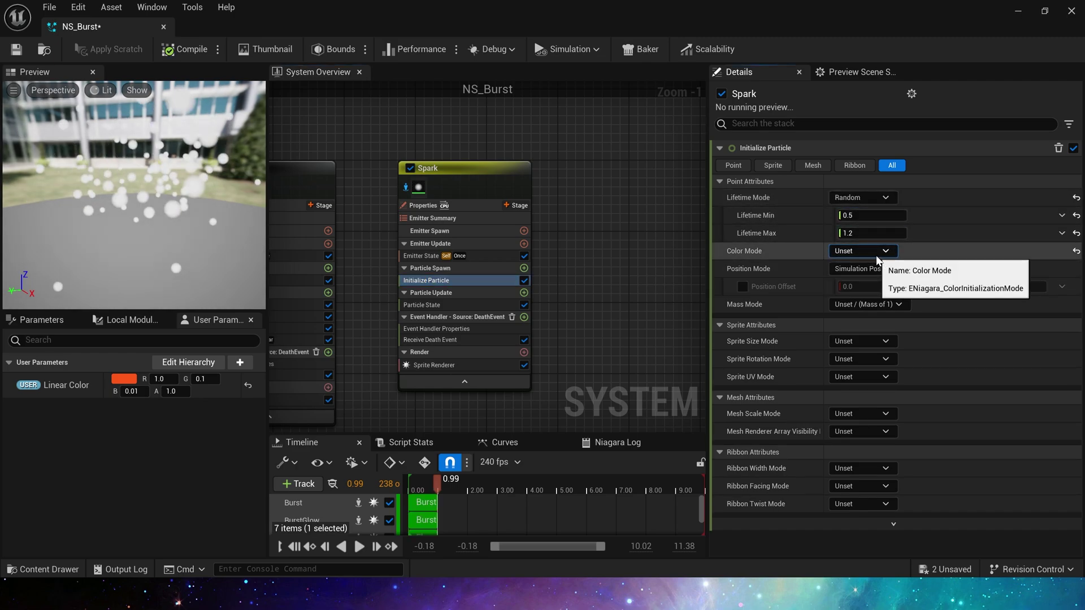
# Step: Set Spark's Color Mode to Direct Set and link its color to the Linear Color user parameter
pyautogui.click(877, 251)
pyautogui.click(860, 283)
pyautogui.moveTo(66, 385); pyautogui.dragTo(869, 266)
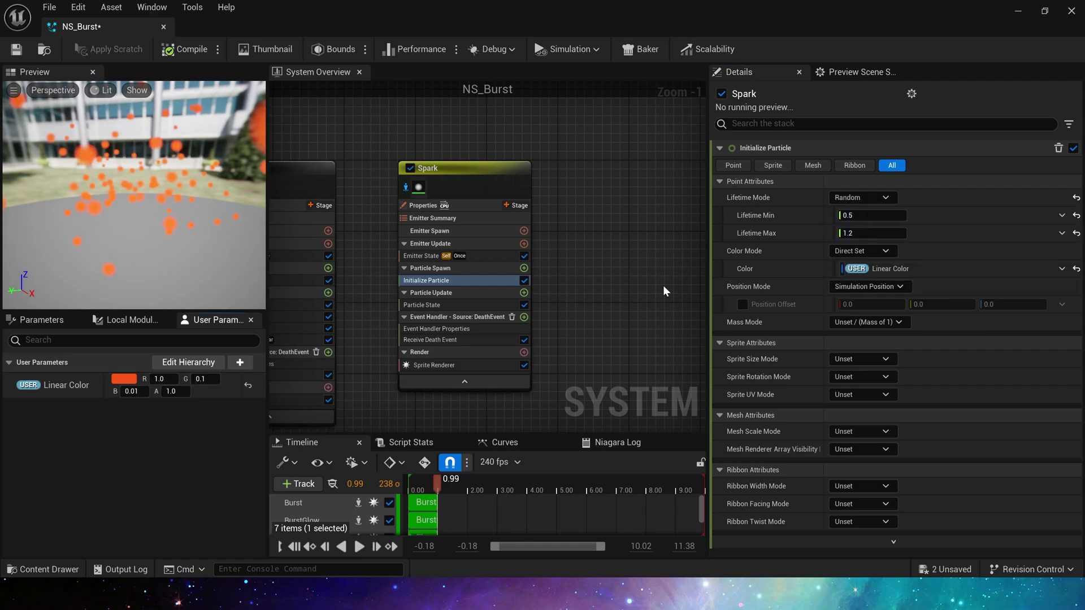
# Step: Add an Add Velocity module to Spark's Particle Spawn, add the missing SolveForcesAndVelocity dependency, and set Velocity Mode to From Point
pyautogui.click(524, 268)
pyautogui.click(358, 359)
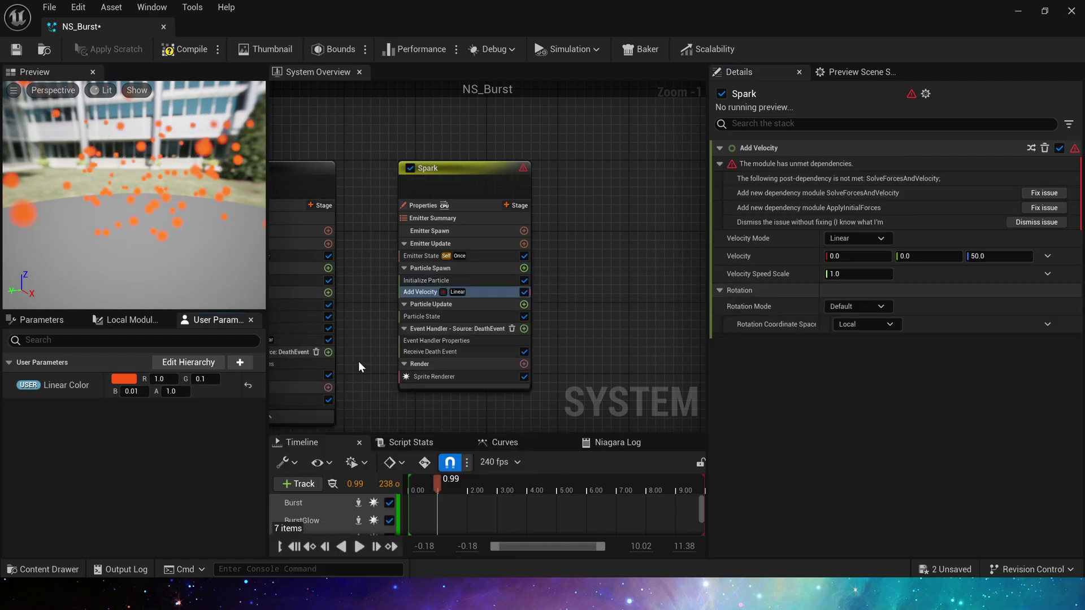
pyautogui.click(1044, 193)
pyautogui.click(876, 166)
pyautogui.click(876, 199)
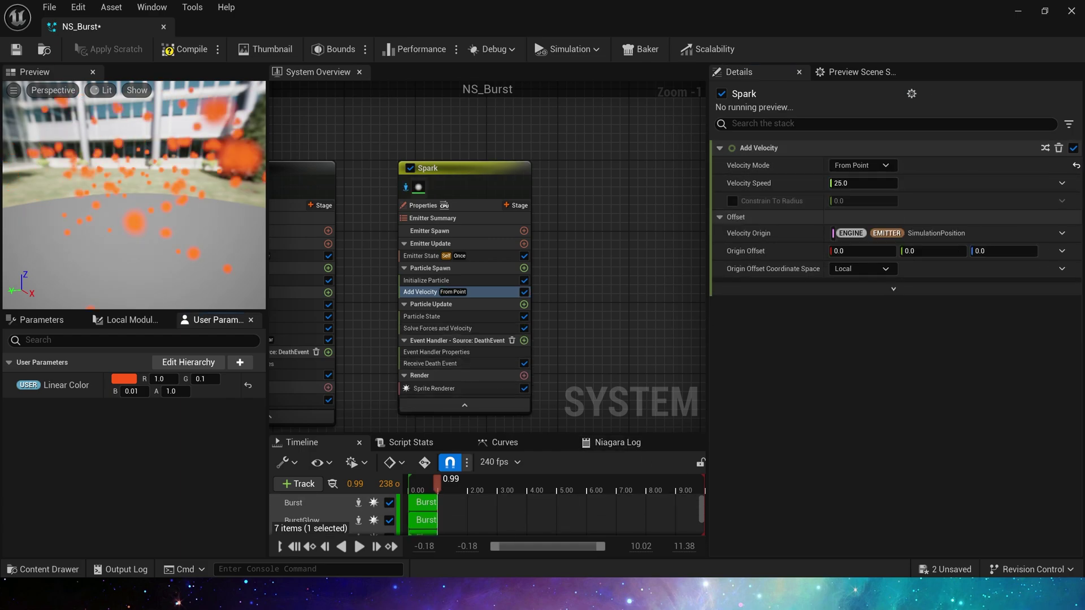
# Step: Set Spark's Add Velocity speed to a Random Range Float with a minimum of 1000 and a maximum of 2000
pyautogui.click(1062, 183)
pyautogui.click(822, 264)
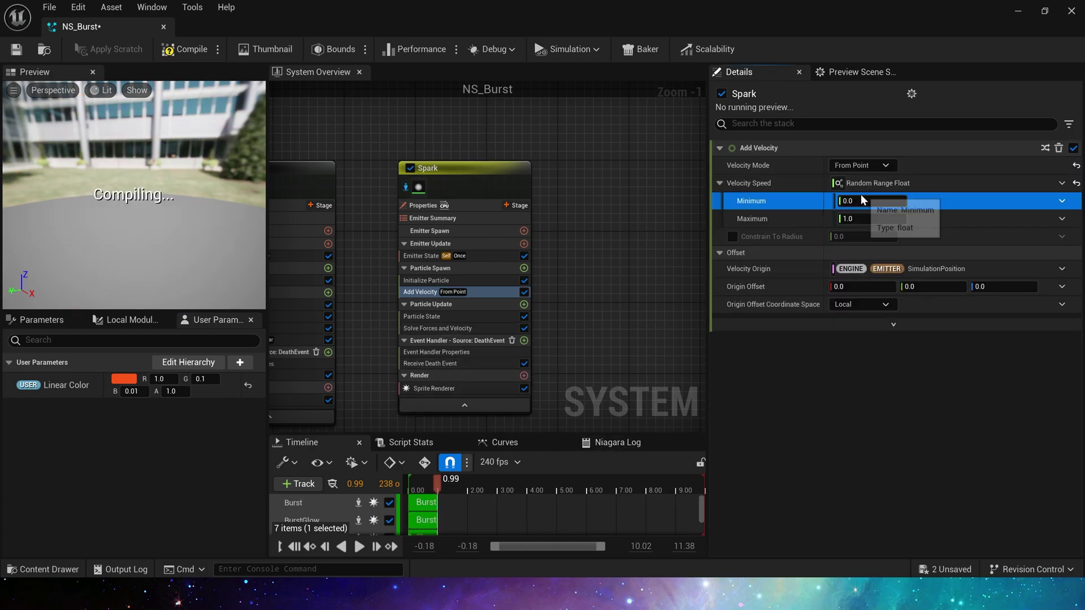
pyautogui.write('1000')
pyautogui.press('Tab')
pyautogui.write('2000')
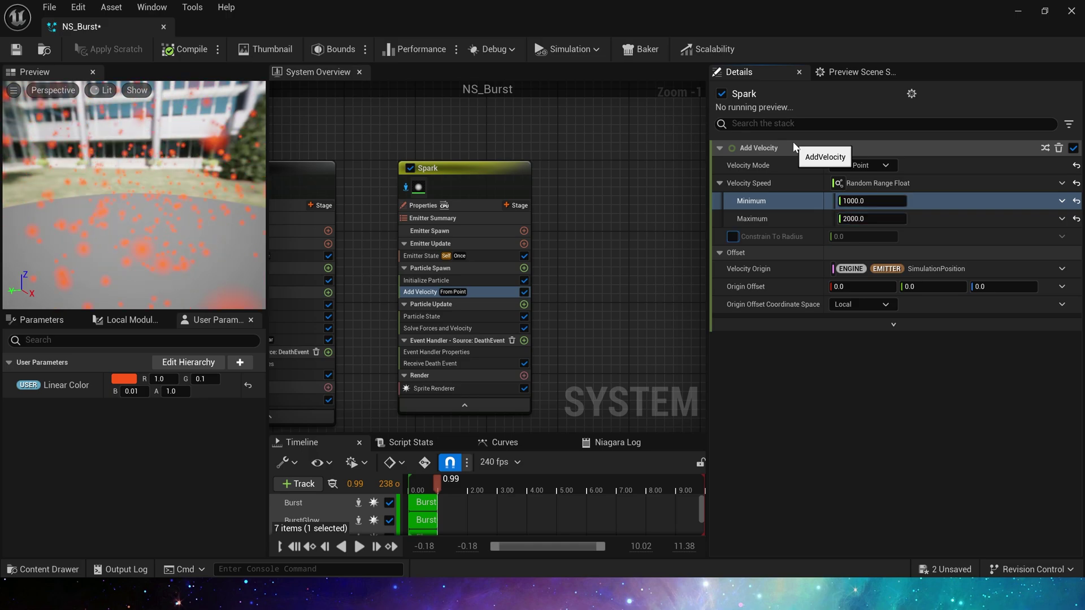
pyautogui.press('Return')
# Step: Set Spark's Sprite Size Mode to Random Uniform, with a minimum of 1.0 and a maximum of 2.0
pyautogui.click(429, 281)
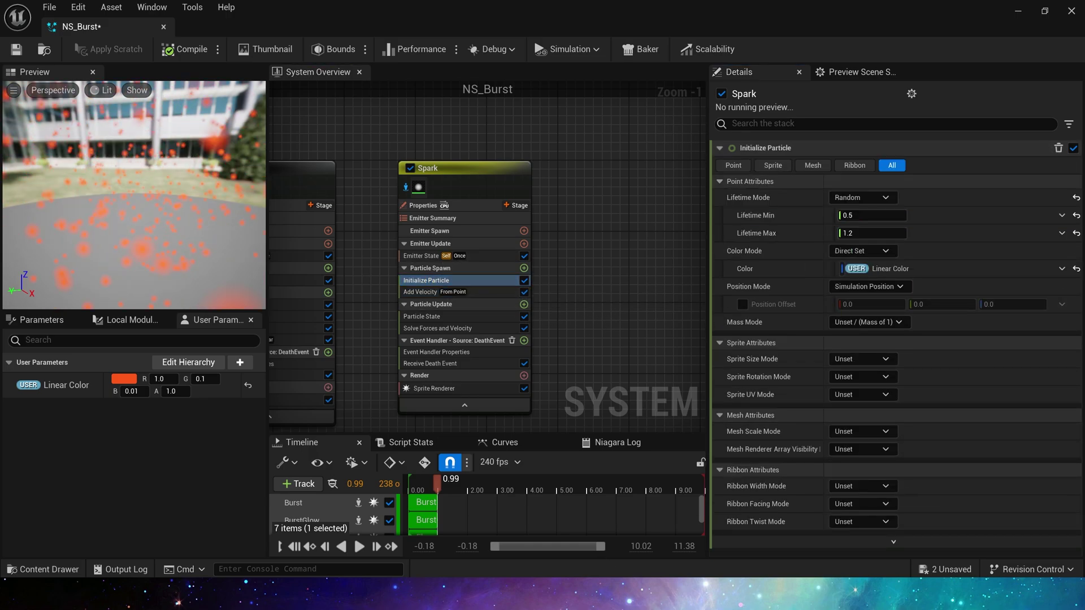
pyautogui.click(862, 361)
pyautogui.click(877, 405)
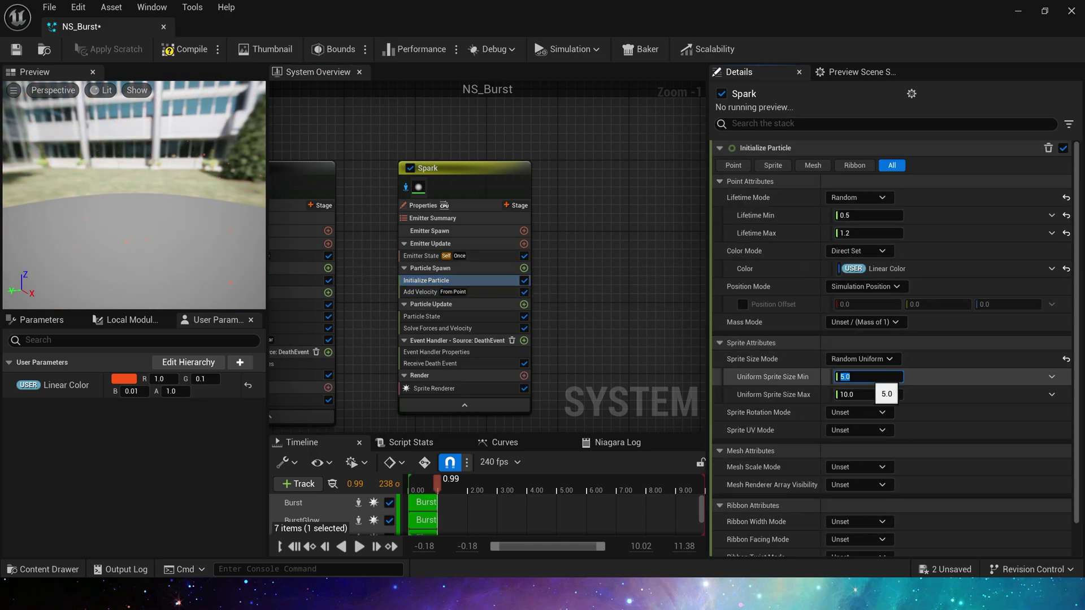
pyautogui.click(869, 394)
pyautogui.press('Tab')
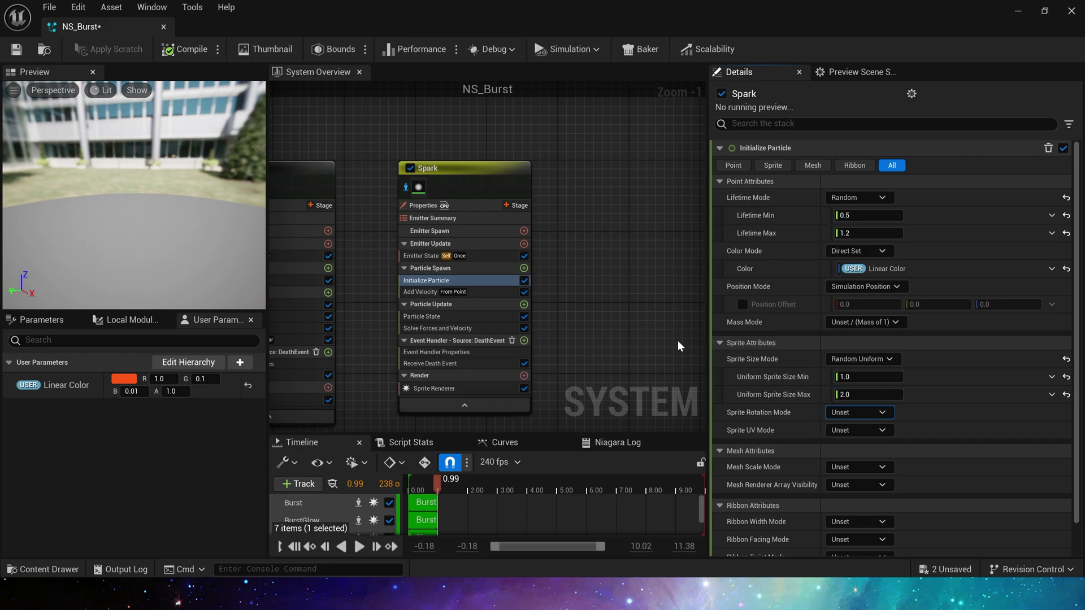
# Step: Add Scale Color and Scale Sprite Size modules to Spark's Particle Update
pyautogui.moveTo(569, 316); pyautogui.dragTo(583, 270, button='right')
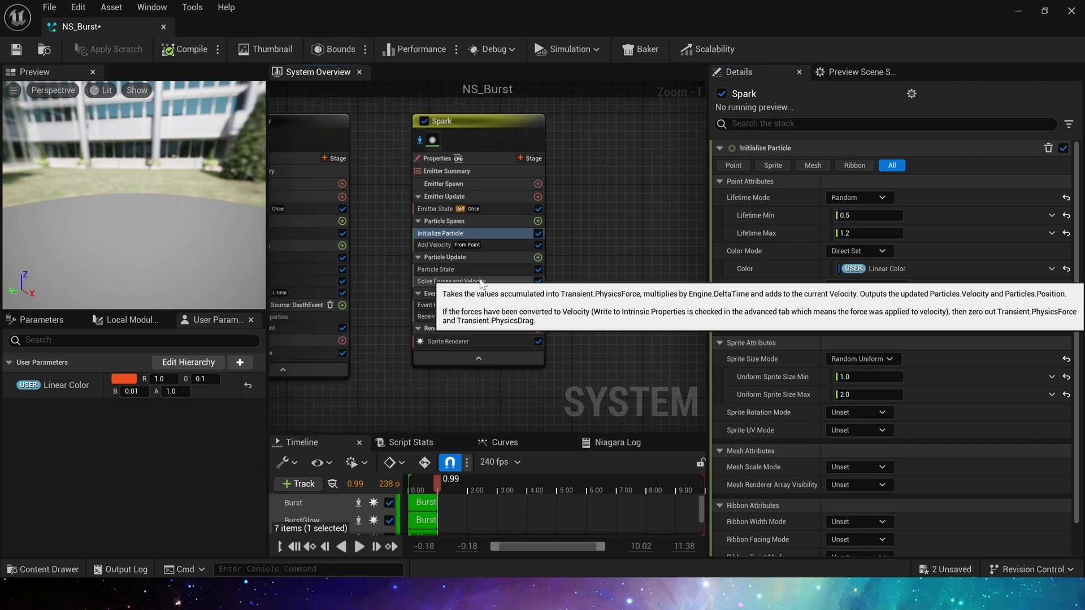
pyautogui.click(437, 245)
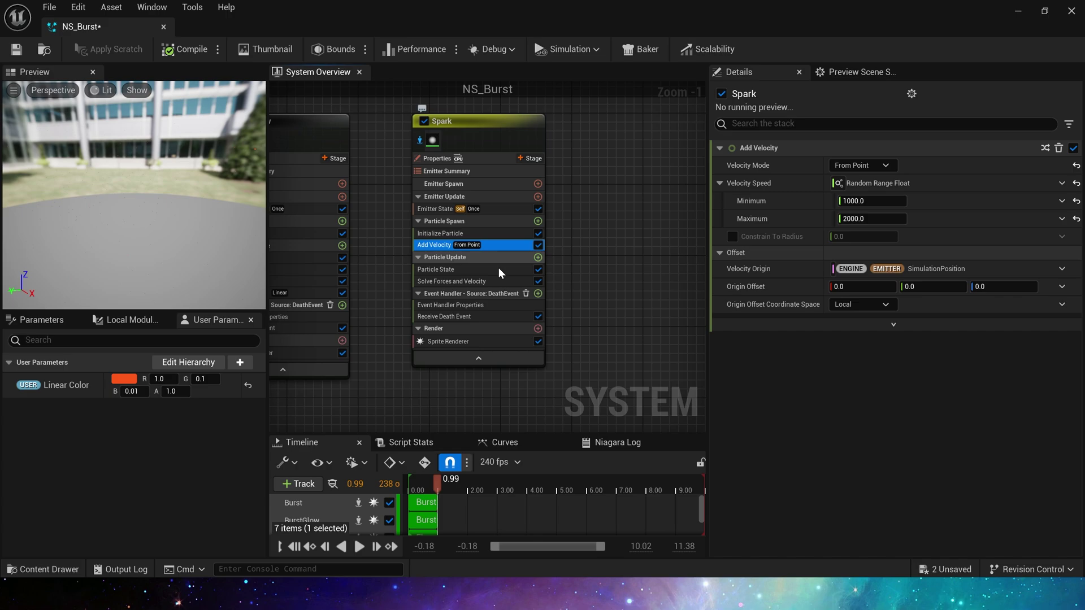
pyautogui.click(537, 257)
pyautogui.write('si')
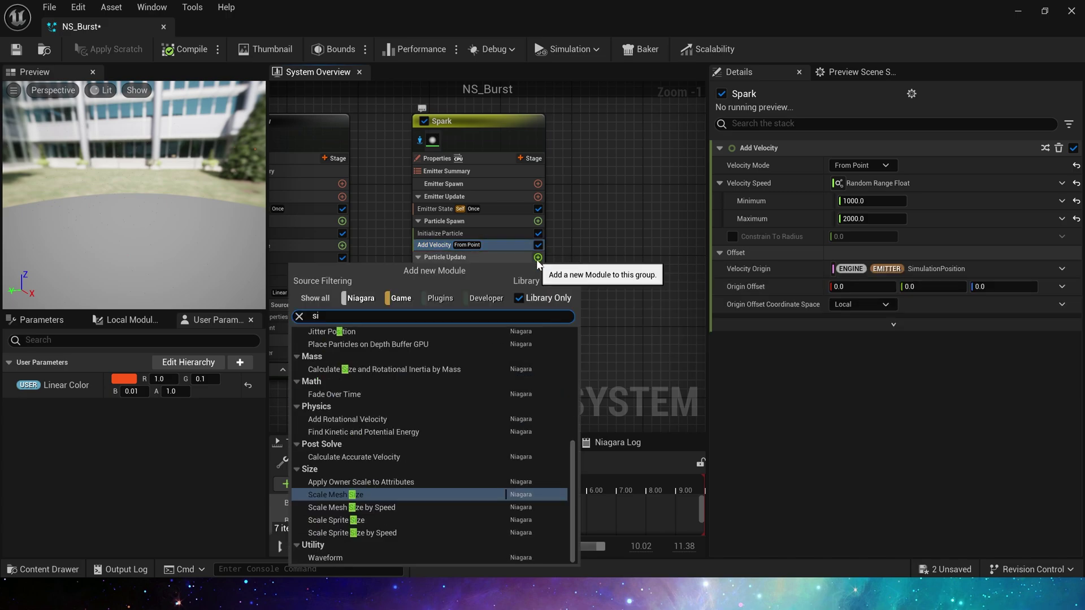
pyautogui.press('BackSpace')
pyautogui.press('BackSpace')
pyautogui.write('color')
pyautogui.click(351, 344)
pyautogui.click(538, 258)
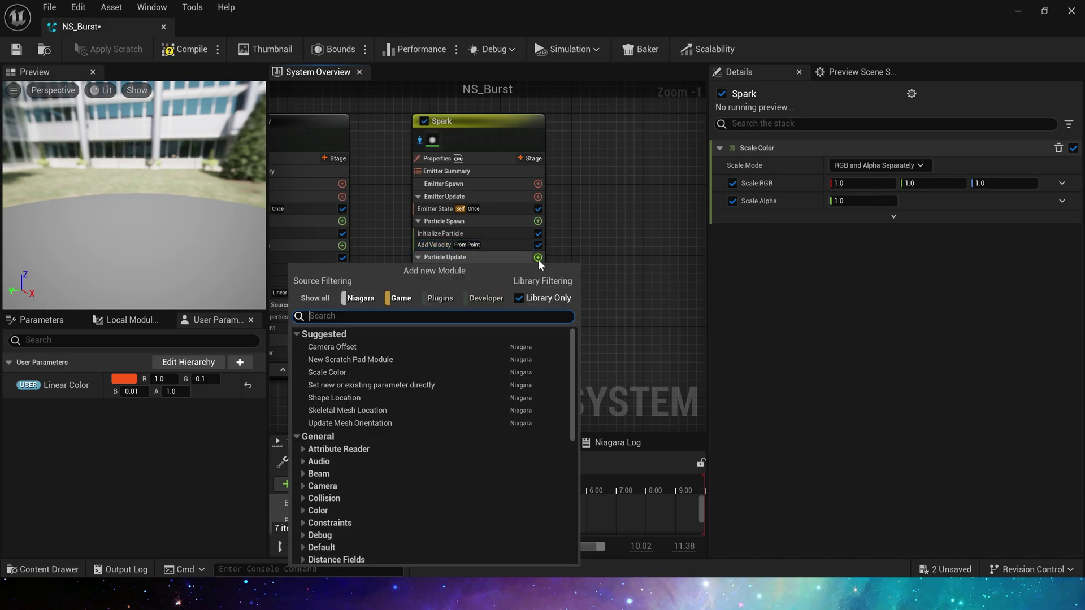
pyautogui.write('size')
pyautogui.click(342, 458)
# Step: Drive Spark's Scale RGB with Vector from Float and Float from Curve, using the quick-rise, slow-fall template and a Scale Curve of 100
pyautogui.click(446, 304)
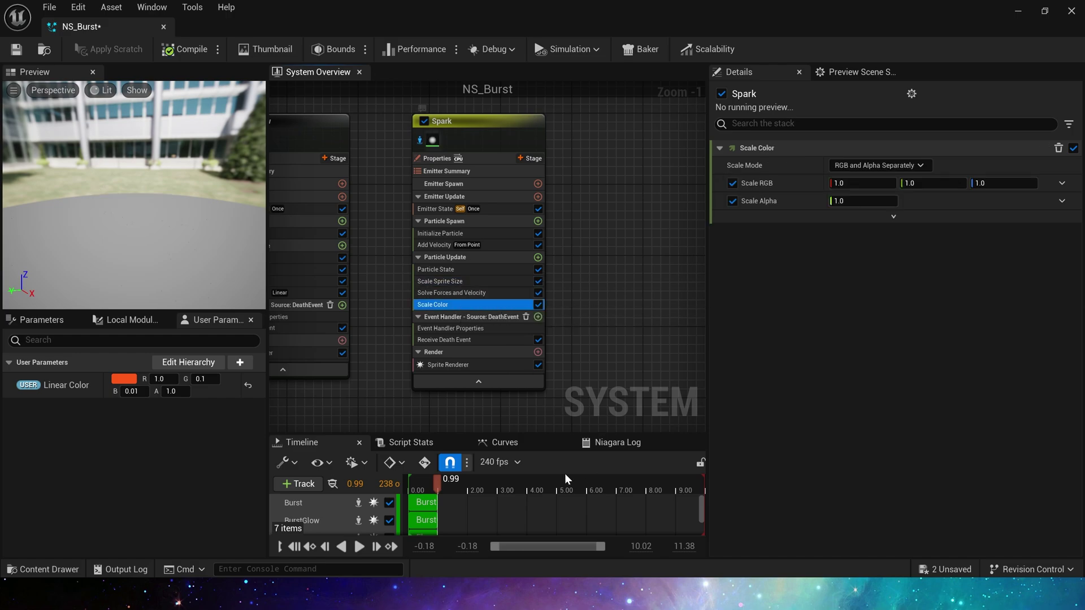
pyautogui.click(1062, 183)
pyautogui.write('fl')
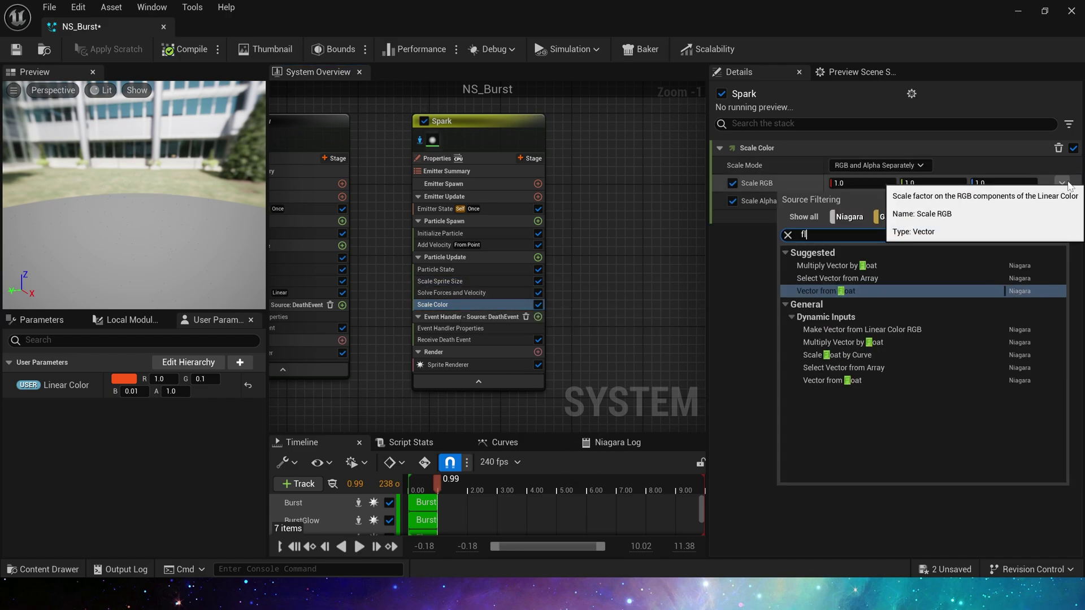
pyautogui.click(899, 293)
pyautogui.click(1061, 201)
pyautogui.write('fl')
pyautogui.press('Return')
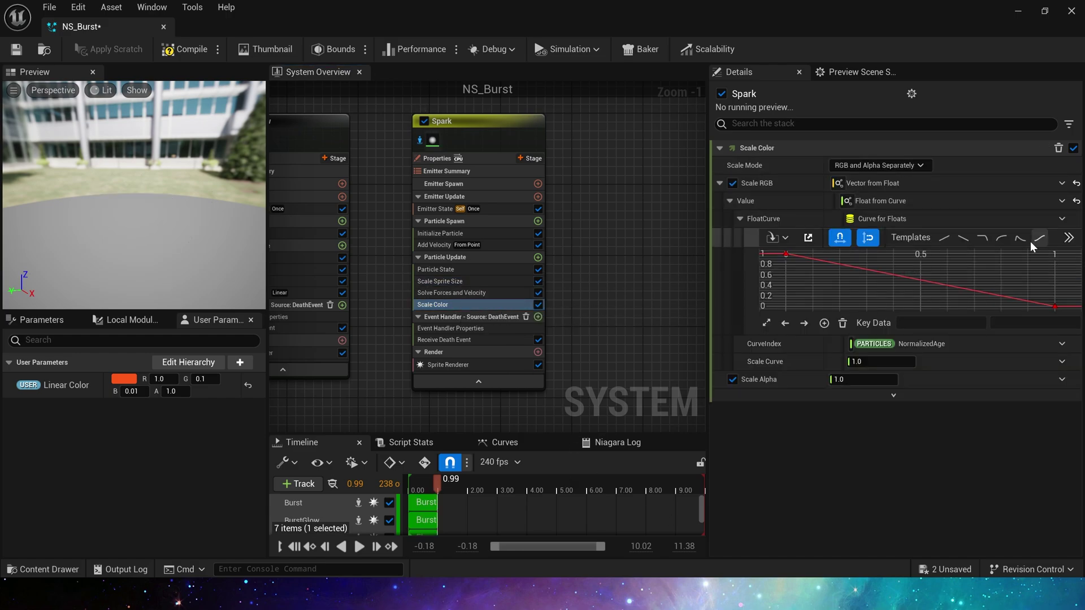
pyautogui.click(1020, 238)
pyautogui.click(881, 362)
pyautogui.press('Return')
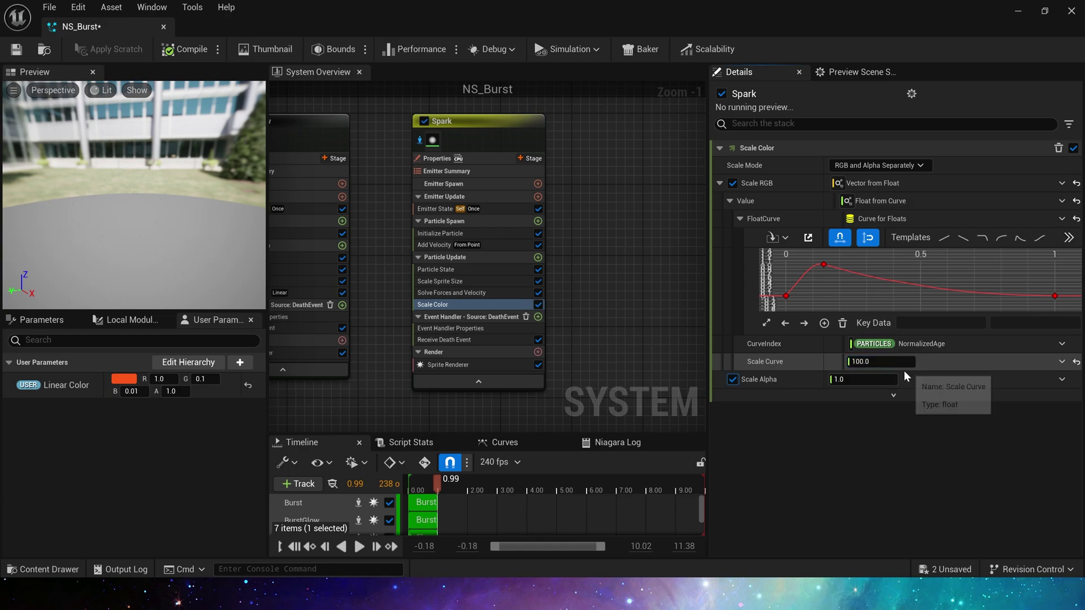
# Step: Copy the Float from Curve input onto Scale Alpha and set that copy's Scale Curve to 1.0
pyautogui.click(942, 201)
pyautogui.hotkey('ctrl', 'c')
pyautogui.click(938, 379)
pyautogui.hotkey('ctrl', 'v')
pyautogui.click(876, 539)
pyautogui.write('1')
pyautogui.press('Return')
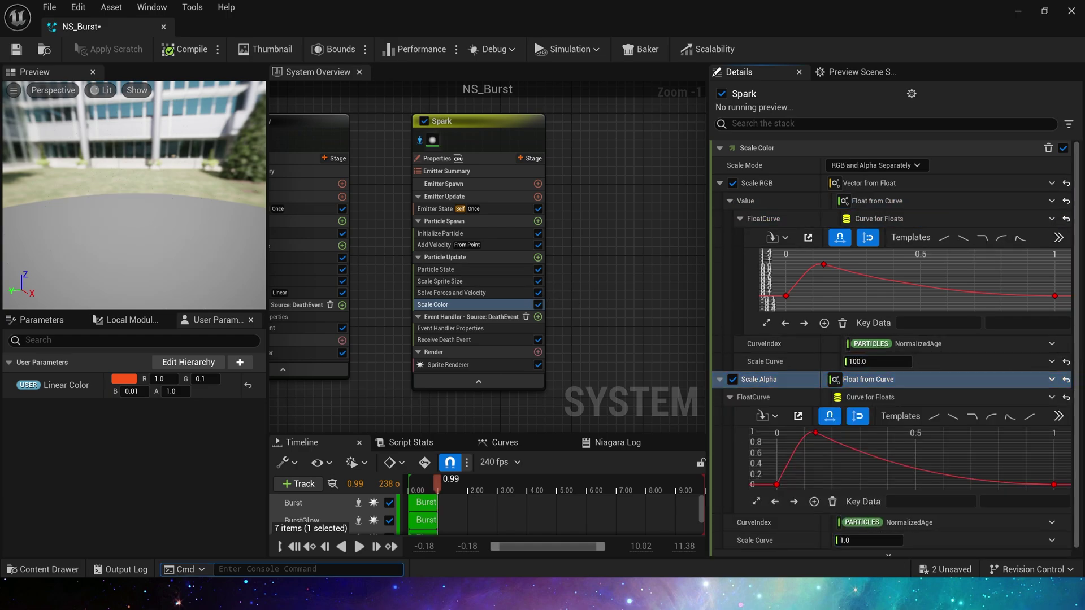
# Step: Set Spark's Scale Sprite Size Mode to Non-Uniform Curve and give the Y curve values of 5 at time 0 and 0 at time 1
pyautogui.click(447, 282)
pyautogui.click(871, 165)
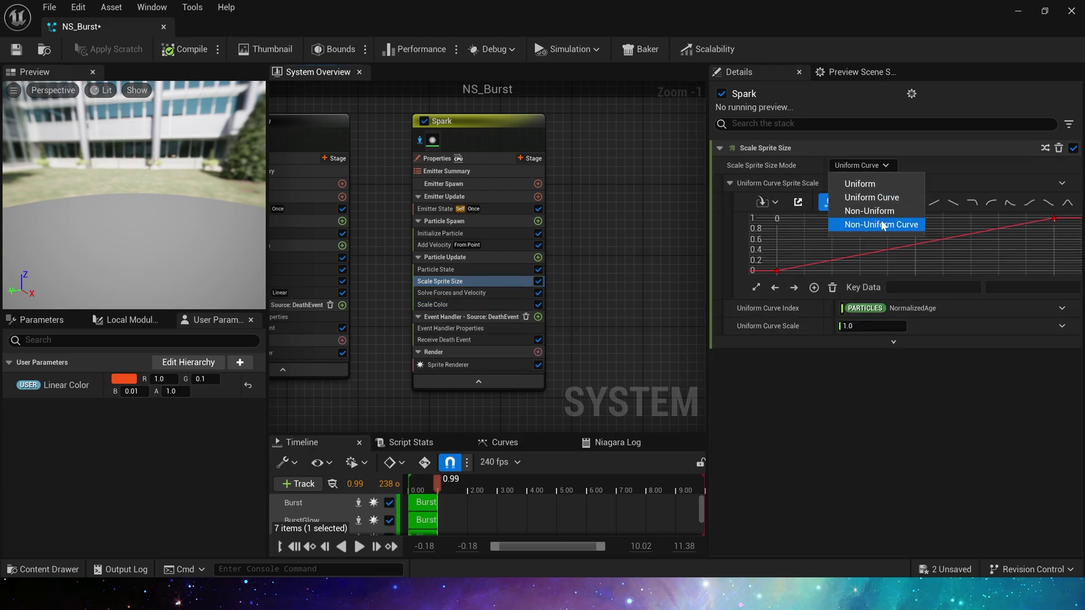
pyautogui.click(877, 224)
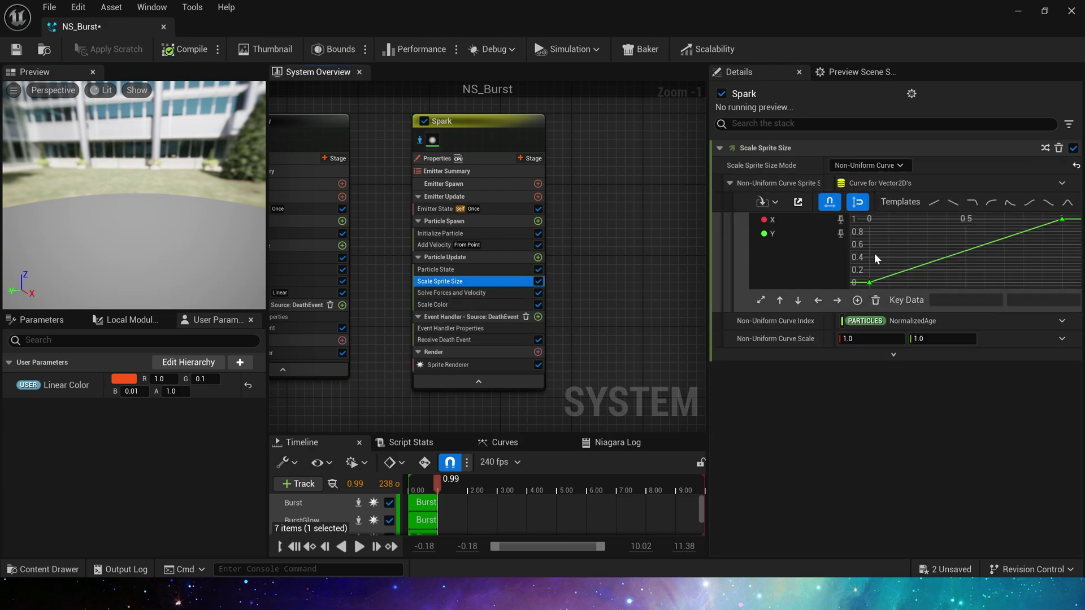
pyautogui.click(869, 283)
pyautogui.click(841, 219)
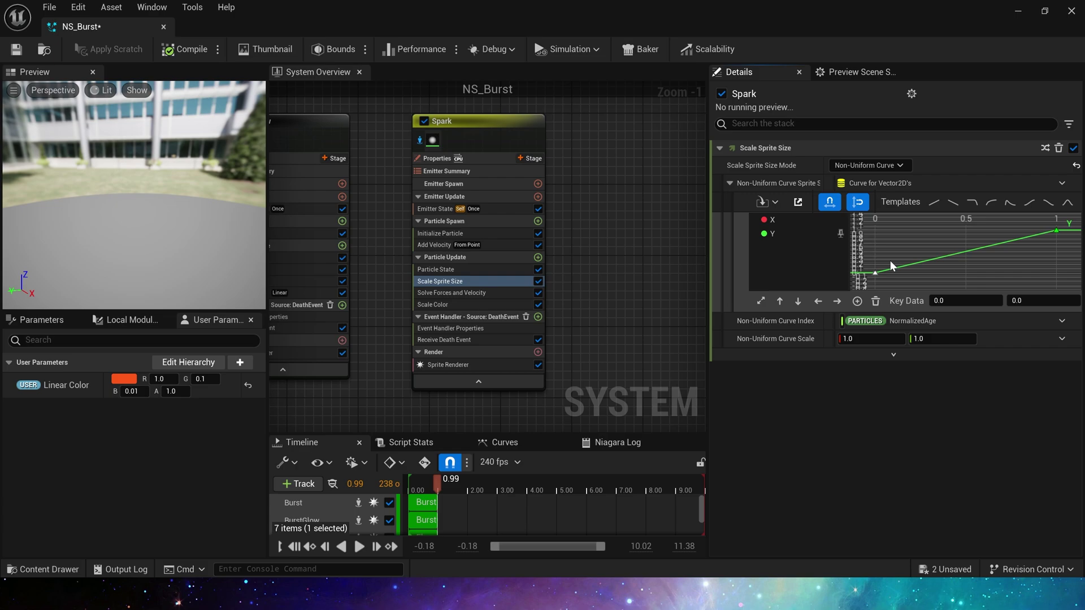
pyautogui.click(762, 302)
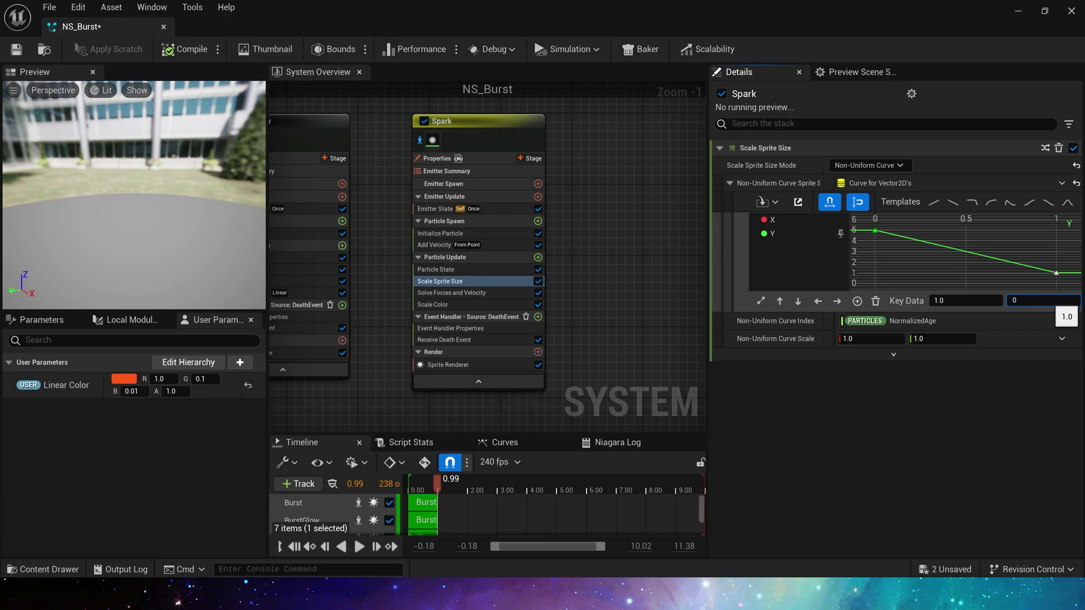
pyautogui.click(914, 255)
# Step: Add a Y curve key at time 0.2, lower it to just under 1, and smooth the curve into a steep drop with a flat tail
pyautogui.middleClick(912, 241)
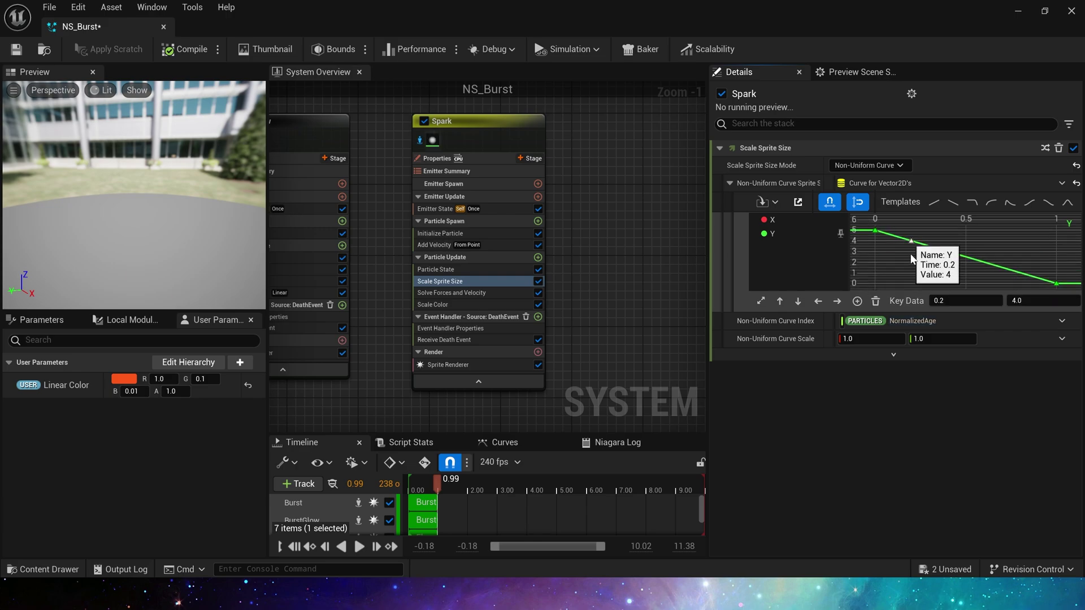
pyautogui.moveTo(912, 242); pyautogui.dragTo(911, 275)
pyautogui.moveTo(866, 226); pyautogui.dragTo(1068, 295)
pyautogui.press('1')
pyautogui.click(1044, 285)
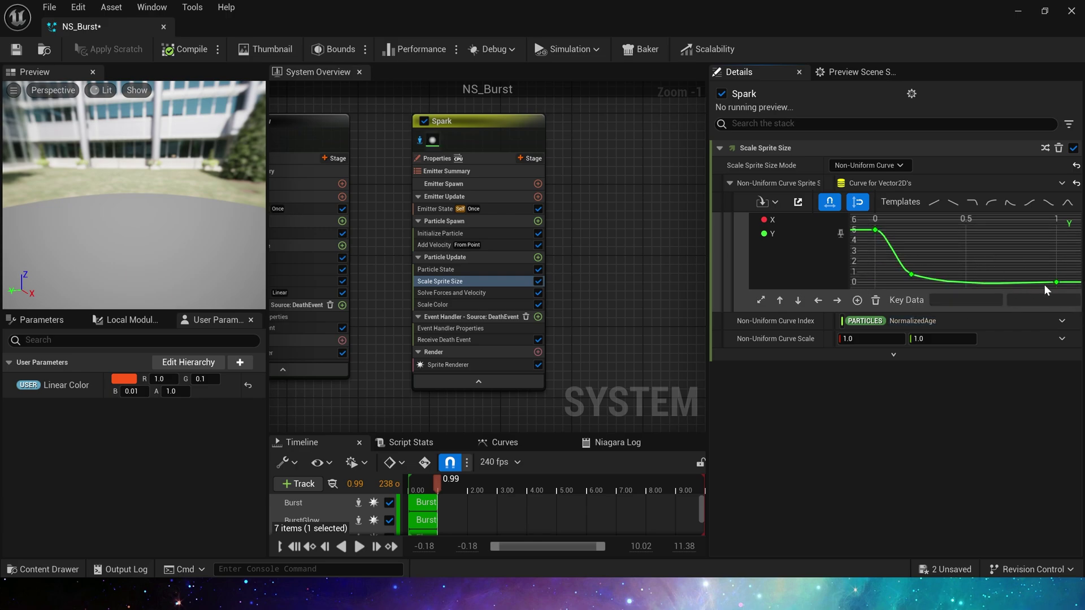
pyautogui.click(911, 275)
pyautogui.moveTo(947, 287); pyautogui.dragTo(954, 283)
pyautogui.click(923, 244)
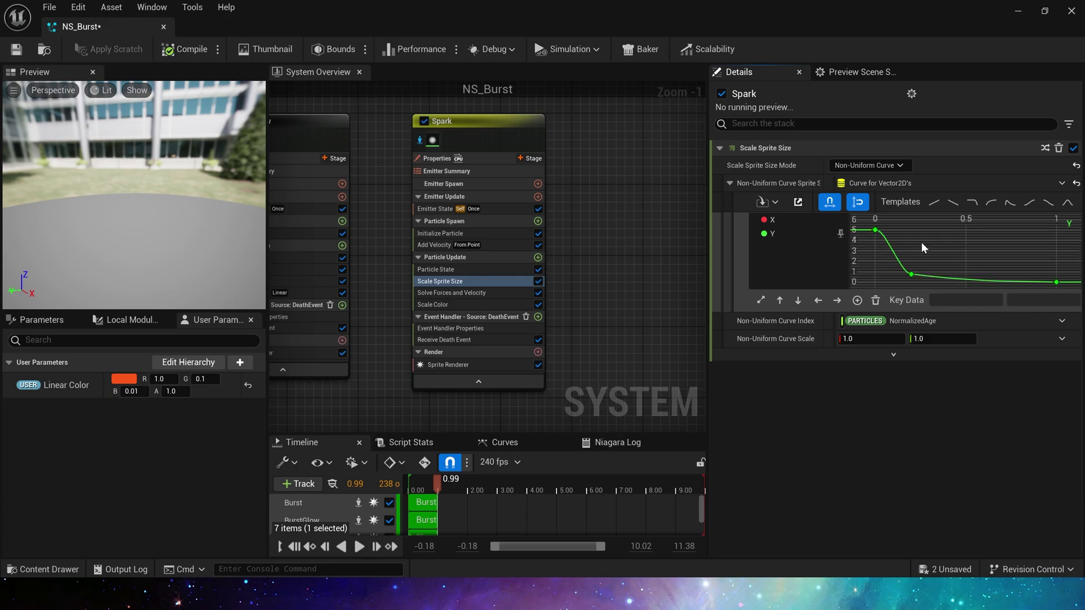
# Step: Isolate the X curve, set its keys to 1 at time 0 and 0 at time 1, and smooth the interpolation
pyautogui.click(838, 234)
pyautogui.click(839, 220)
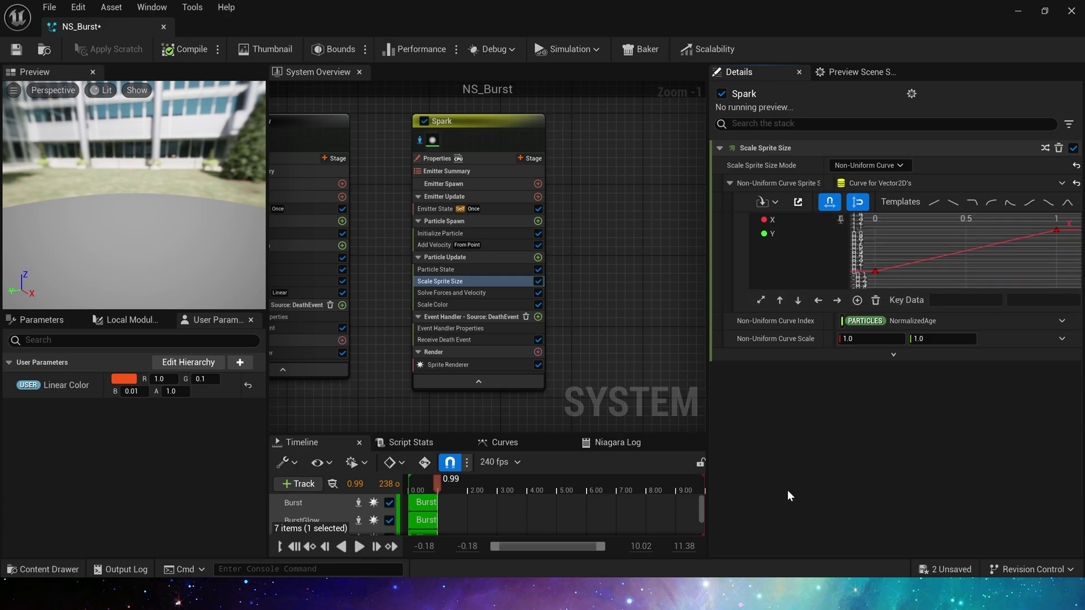
pyautogui.click(875, 271)
pyautogui.click(1049, 301)
pyautogui.write('1')
pyautogui.press('Tab')
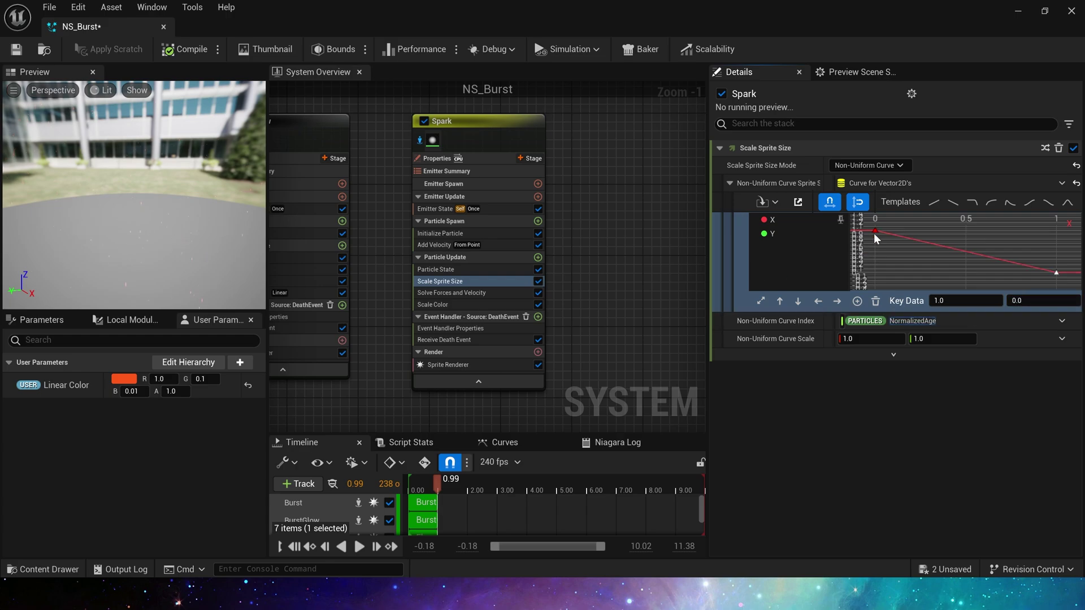
pyautogui.click(884, 281)
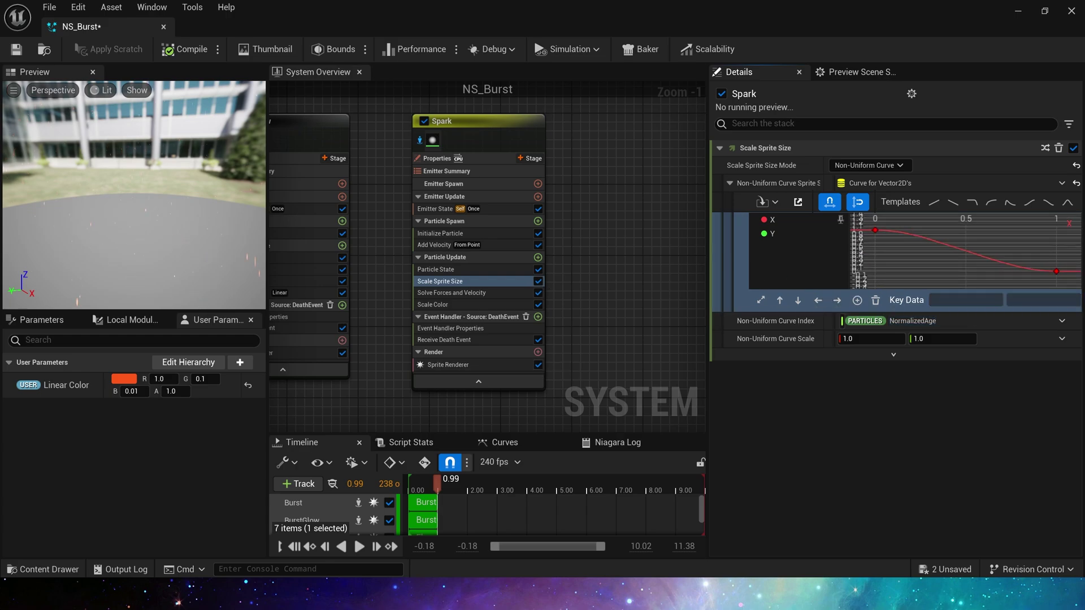
# Step: Add a Gravity Force module to Spark's Particle Update and save the system
pyautogui.click(538, 257)
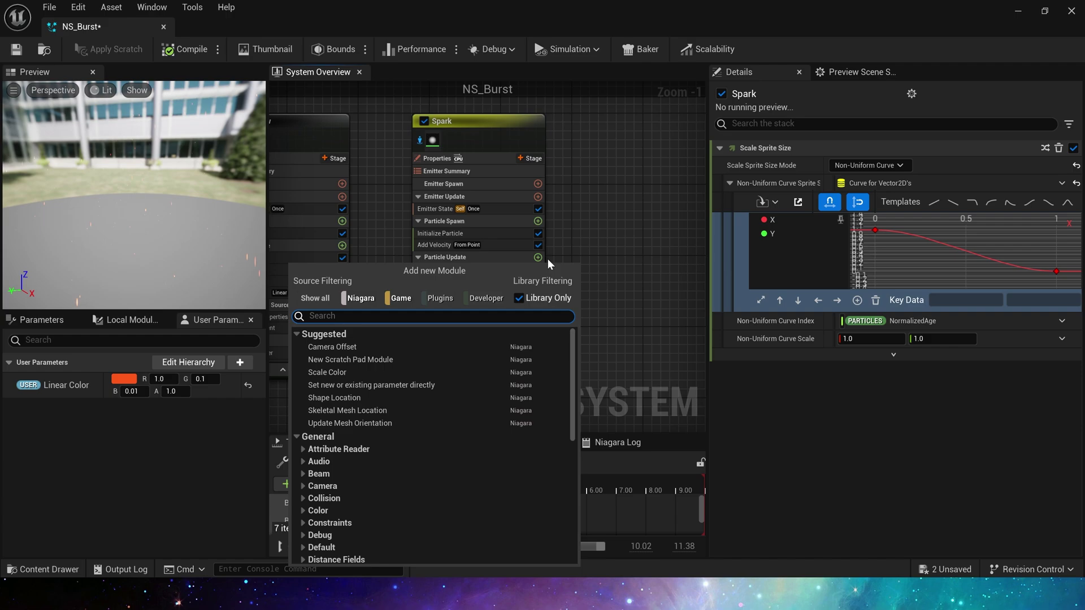
pyautogui.write('g')
pyautogui.click(362, 452)
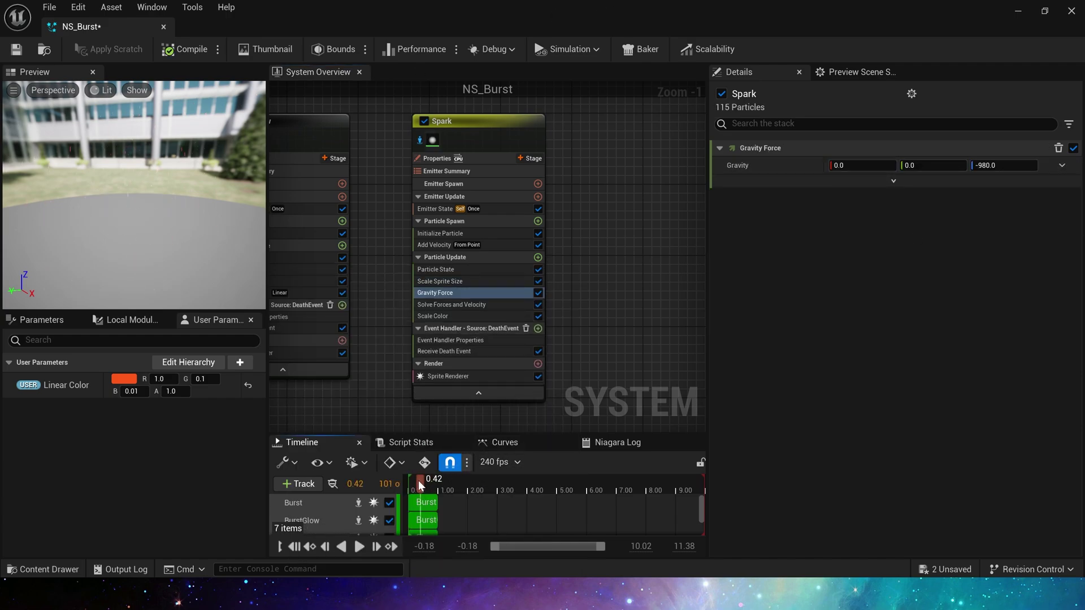
pyautogui.click(16, 50)
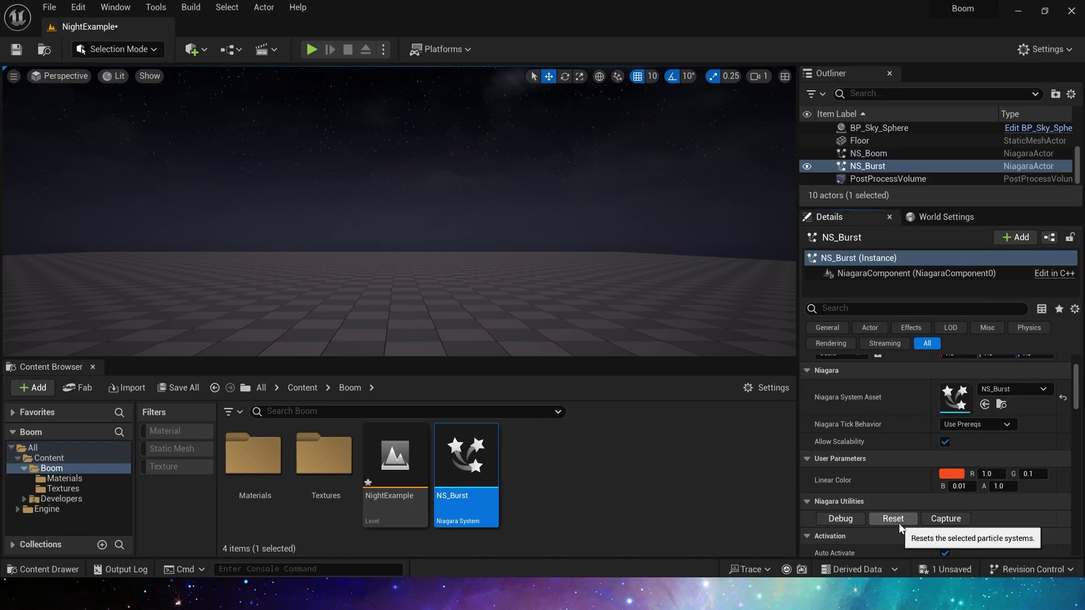
# Step: Replay NS_Burst in the level, and set the alignment of Spark's Sprite Renderer to Velocity Aligned
pyautogui.click(898, 523)
pyautogui.doubleClick(452, 444)
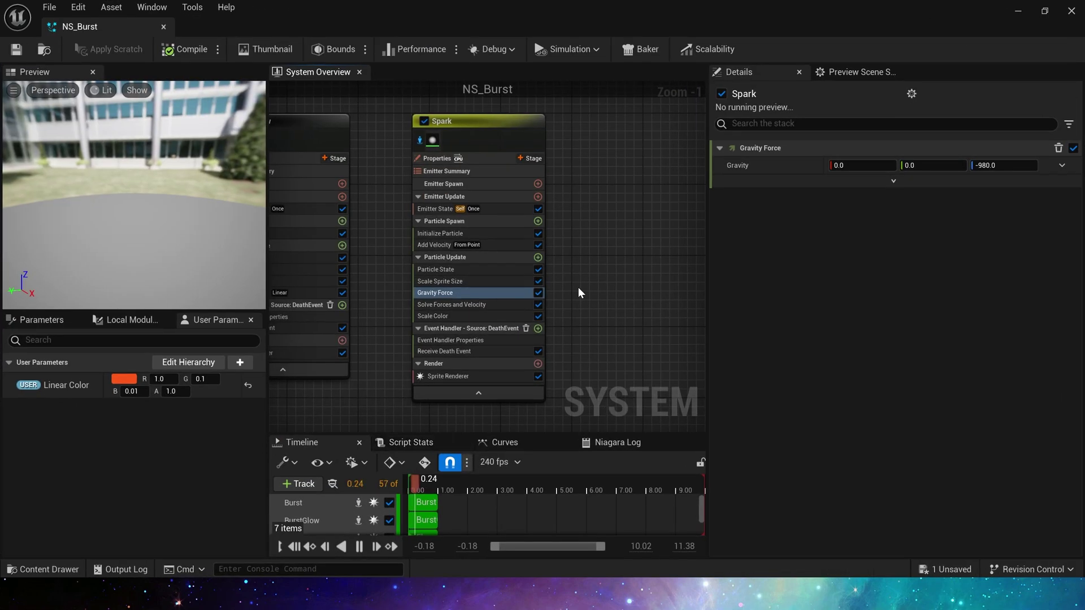
pyautogui.click(469, 375)
pyautogui.click(875, 251)
pyautogui.click(870, 275)
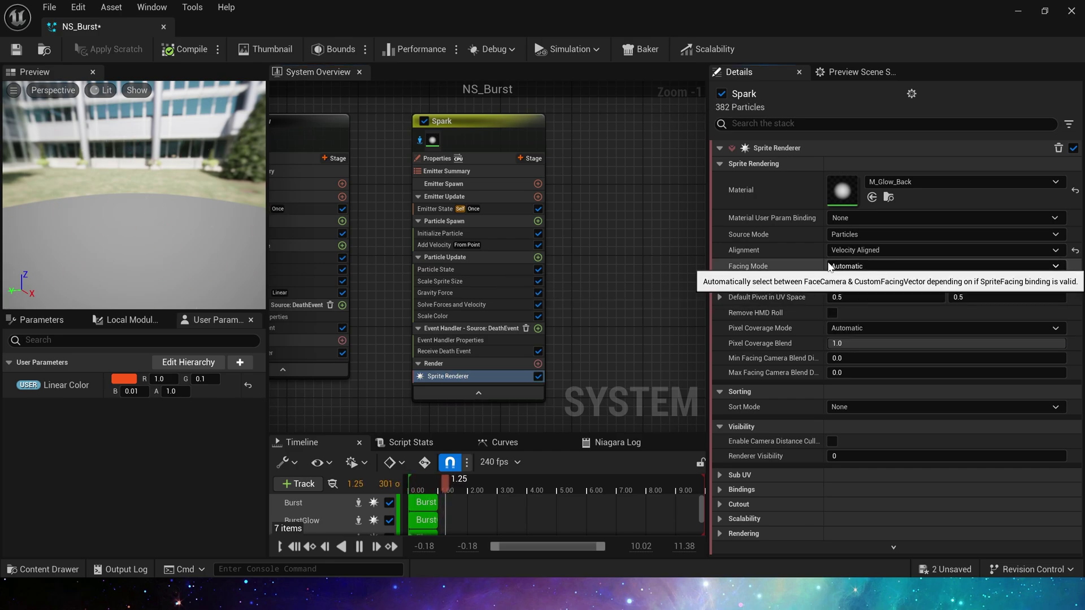
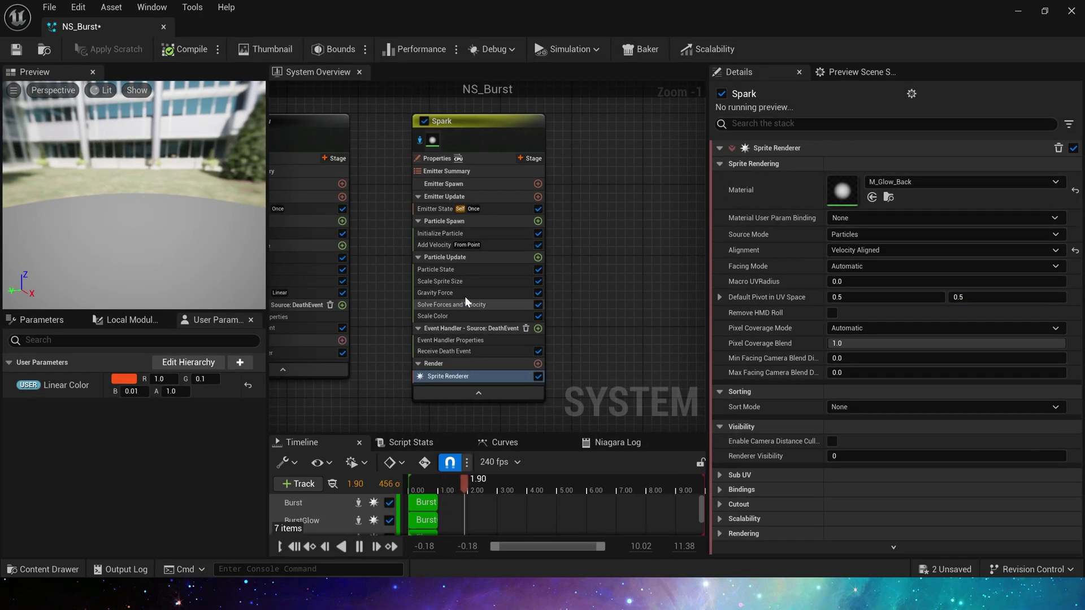
# Step: Set Spark's gravity to a Random Range Vector from (0, 0, -2000) to (0, 0, -1000) and replay NS_Burst in the level
pyautogui.click(464, 293)
pyautogui.click(1005, 165)
pyautogui.click(1062, 165)
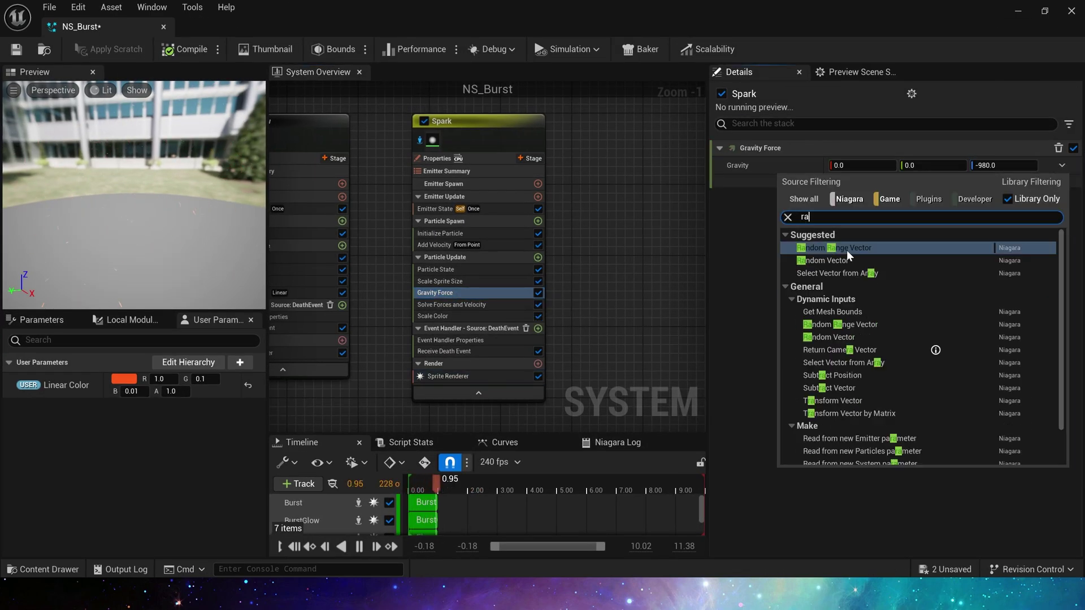
pyautogui.click(847, 250)
pyautogui.write('0')
pyautogui.press('Tab')
pyautogui.write('0')
pyautogui.press('Tab')
pyautogui.click(1003, 183)
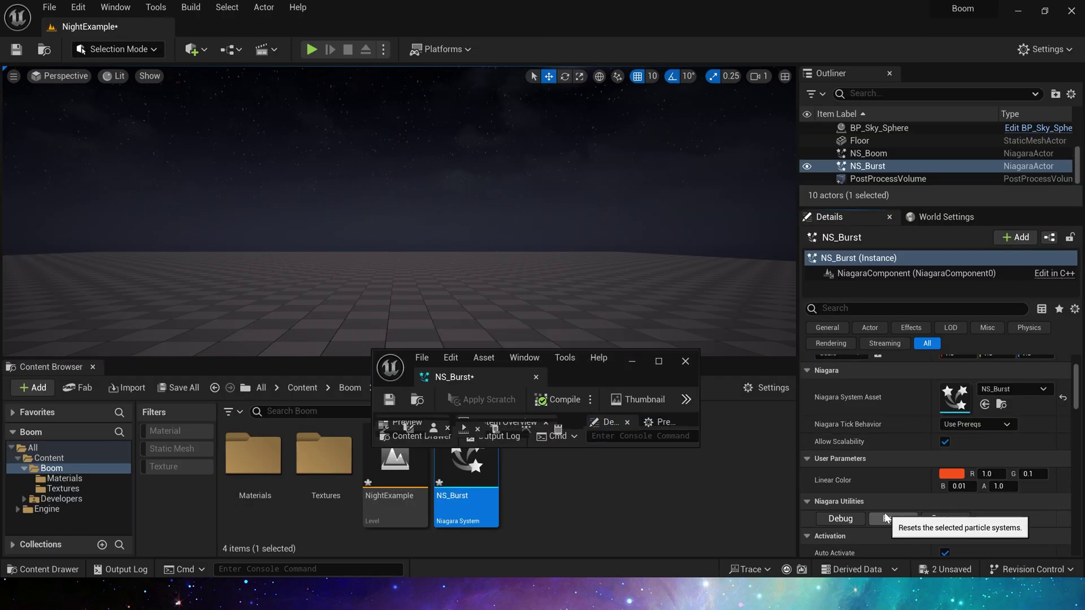
pyautogui.click(893, 519)
pyautogui.click(656, 361)
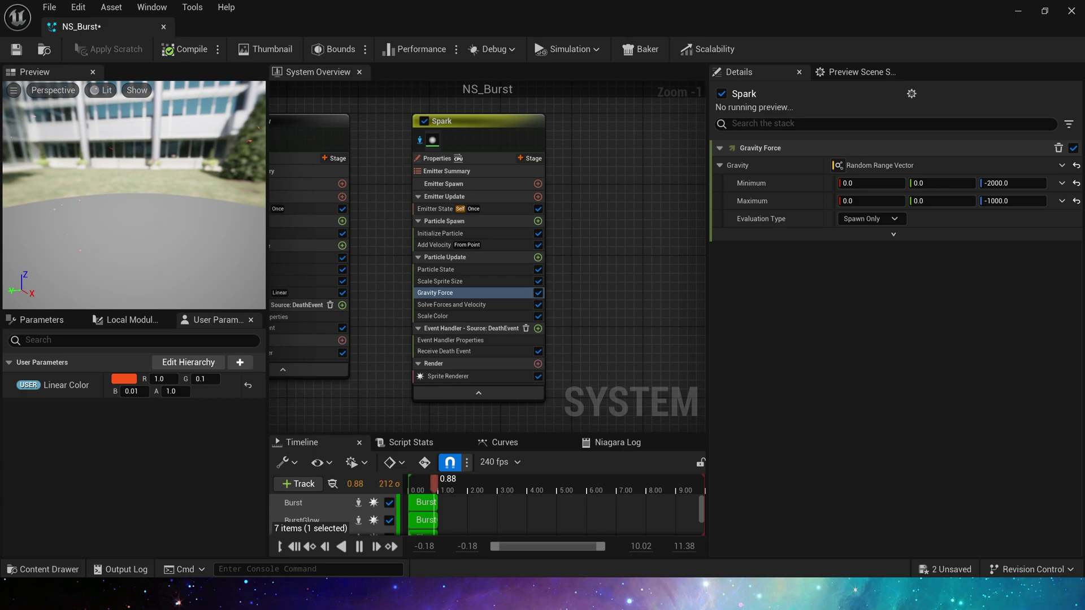
# Step: Add an Aerodynamic Drag module to Spark's Particle Update
pyautogui.scroll(1, 575, 308)
pyautogui.click(533, 250)
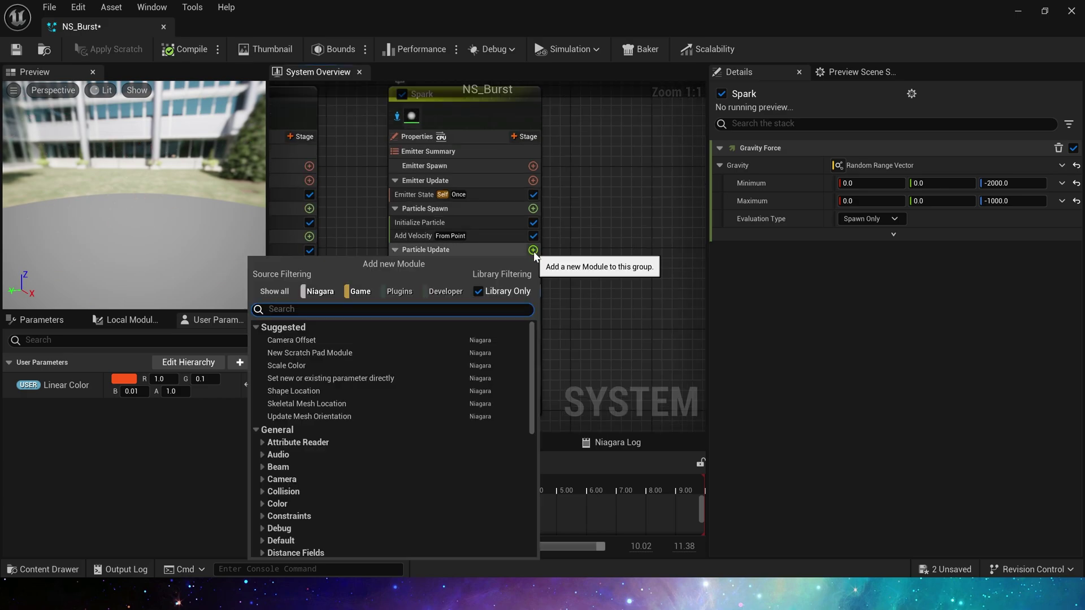
pyautogui.write('dra')
pyautogui.click(331, 364)
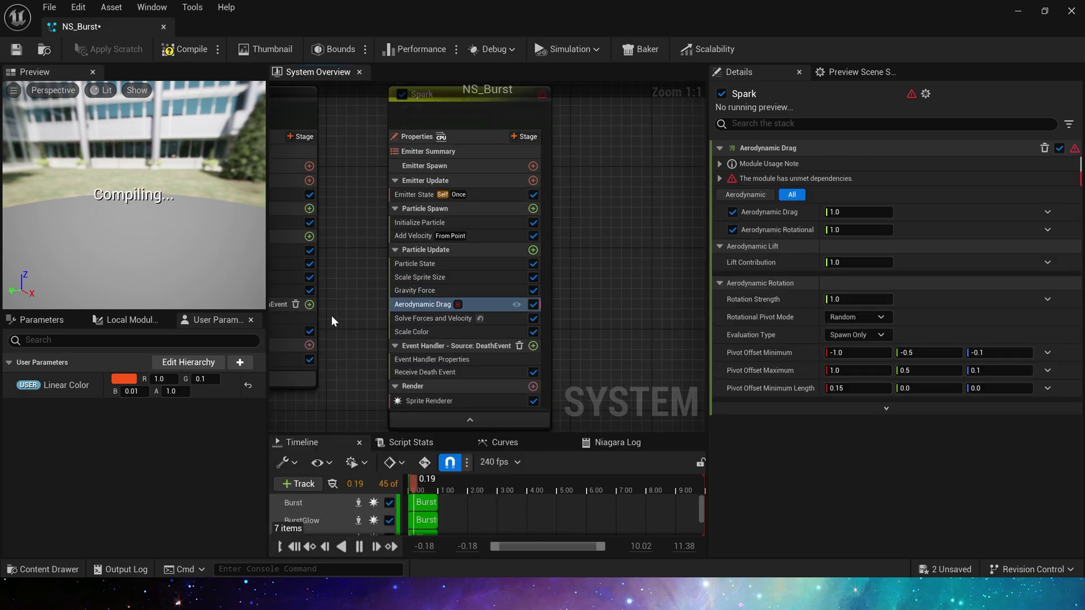
# Step: Fix the unmet dependency of Spark's Aerodynamic Drag with Align Sprite to Mesh Orientation, and add Initial Mesh Orientation to Particle Spawn
pyautogui.click(738, 179)
pyautogui.click(1036, 210)
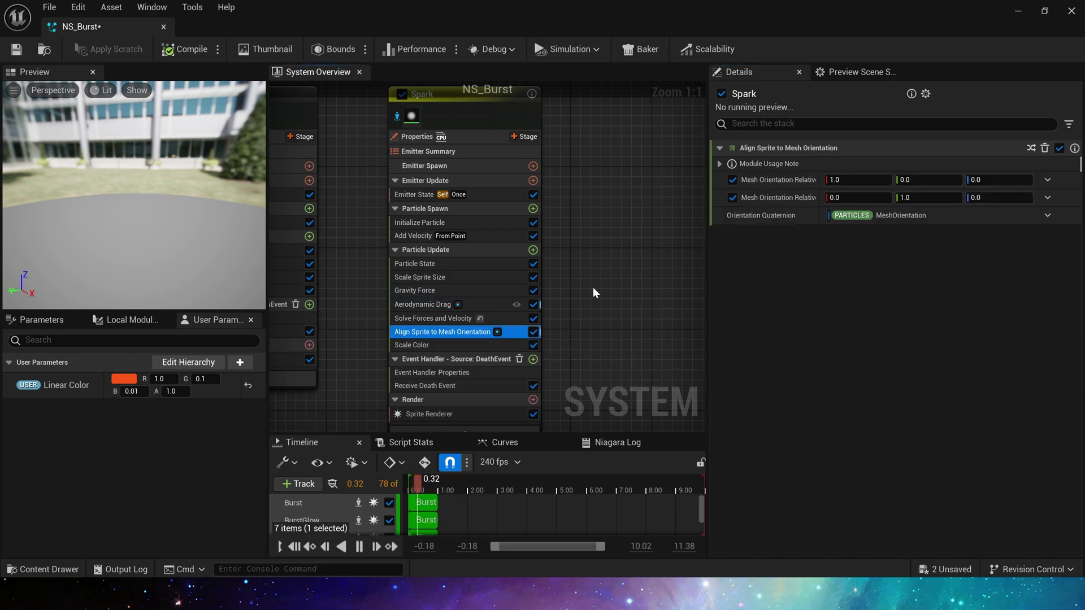
pyautogui.click(532, 208)
pyautogui.write('ini')
pyautogui.click(348, 301)
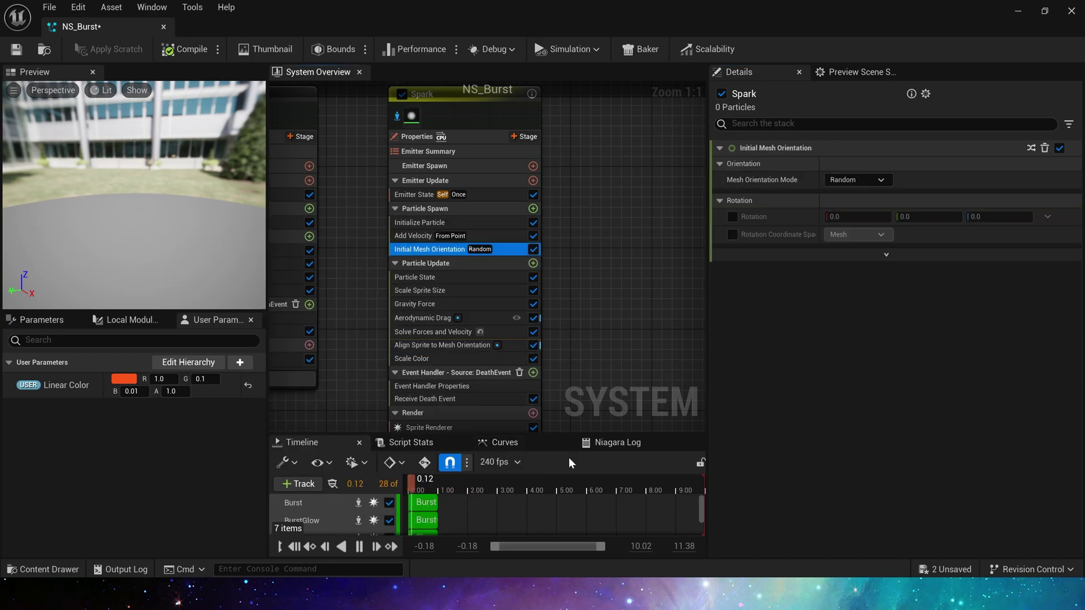
# Step: Set the Aerodynamic Drag value in Spark's Aerodynamic Drag module to a Random Range Float from 0.2 to 0.5
pyautogui.click(508, 318)
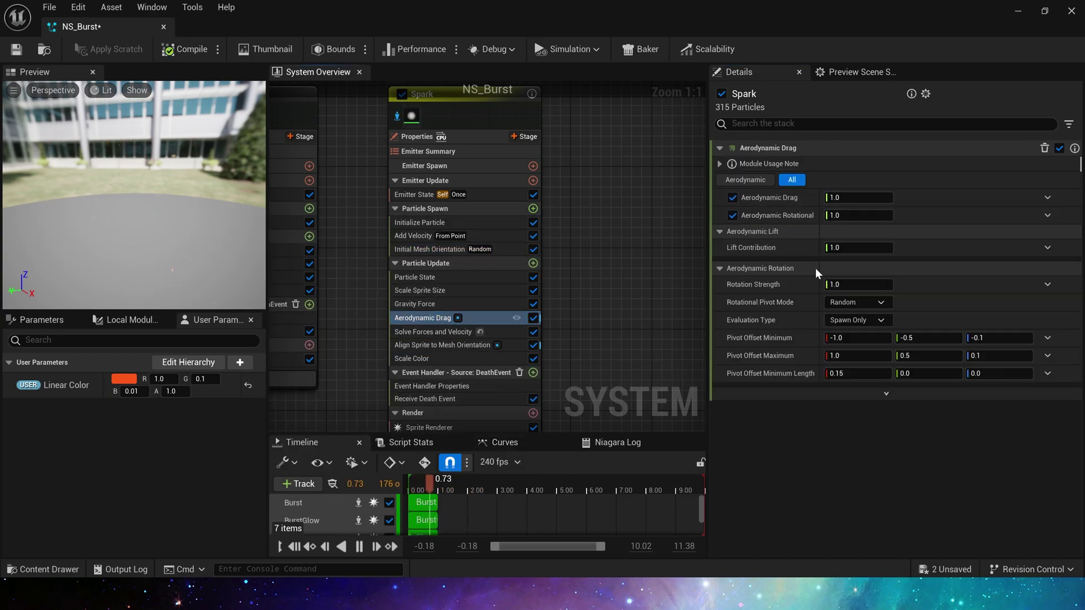
pyautogui.click(867, 215)
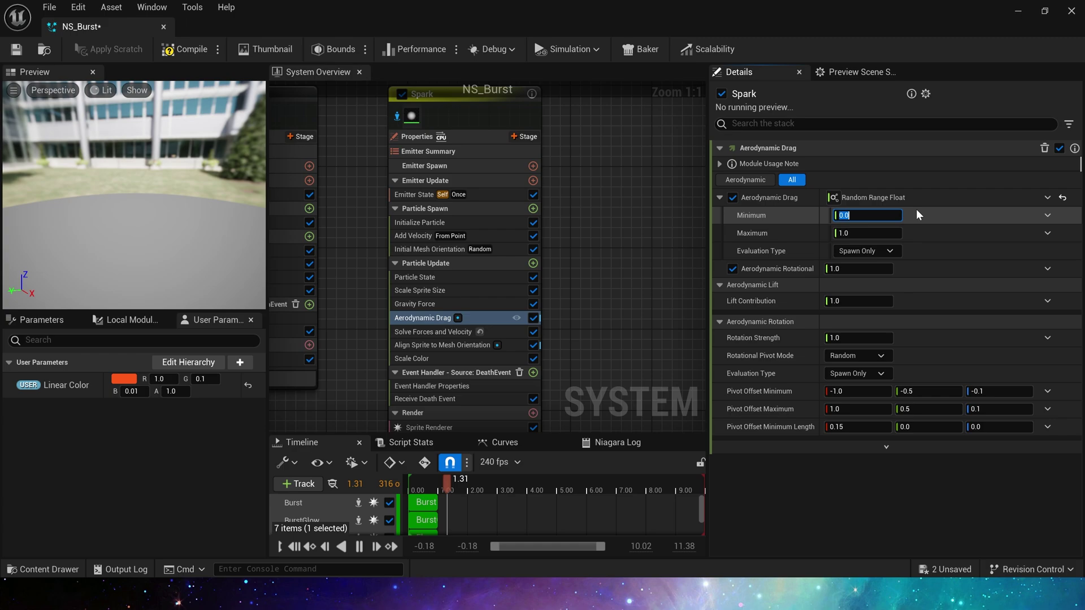
pyautogui.write('0.2')
pyautogui.press('Tab')
pyautogui.write('0.5')
pyautogui.press('Return')
# Step: Set the Lift Contribution of Spark's Aerodynamic Drag module to a Random Range Float from 0.6 to 1.5
pyautogui.click(1047, 301)
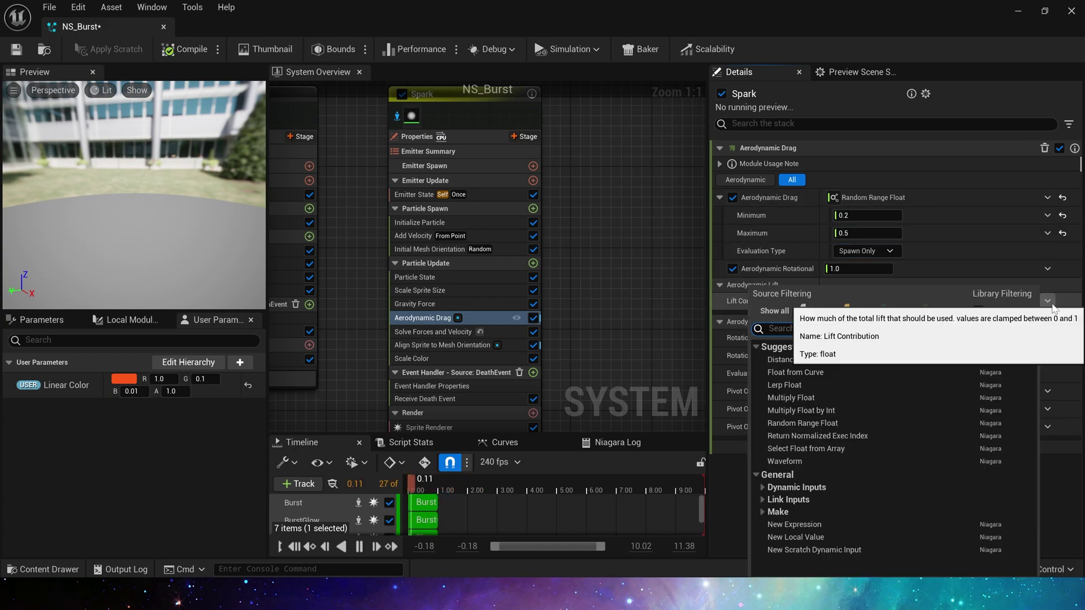
pyautogui.write('rand')
pyautogui.click(819, 360)
pyautogui.click(862, 319)
pyautogui.write('0.6')
pyautogui.press('Tab')
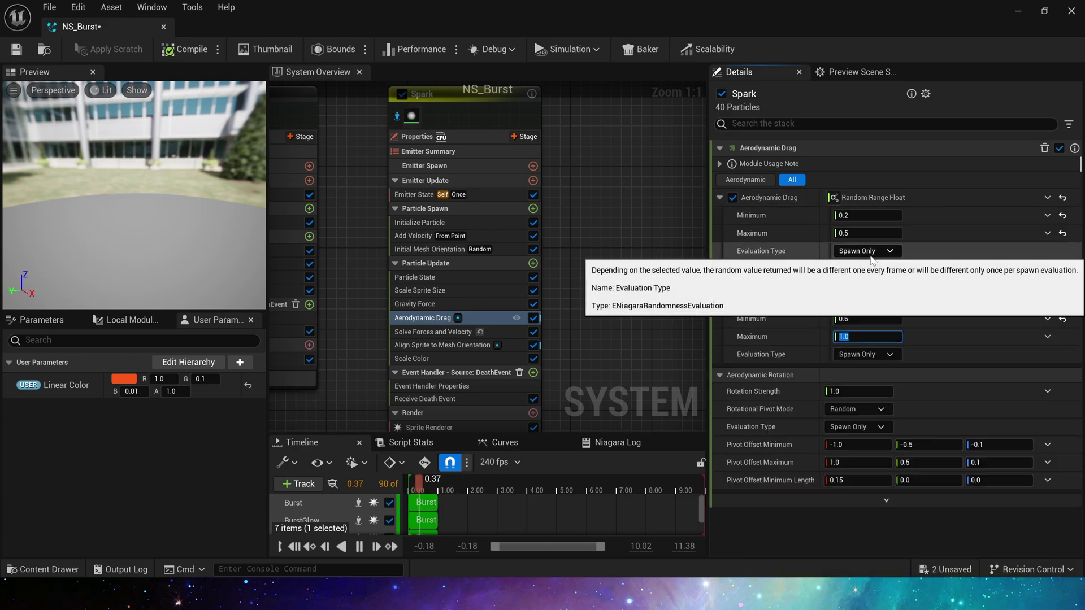
pyautogui.write('5')
pyautogui.press('Return')
# Step: Set the Rotation Strength of Spark's Aerodynamic Drag module to a Random Range Float from 0.5 to 1.5
pyautogui.click(1048, 391)
pyautogui.write('ra')
pyautogui.click(857, 165)
pyautogui.click(878, 409)
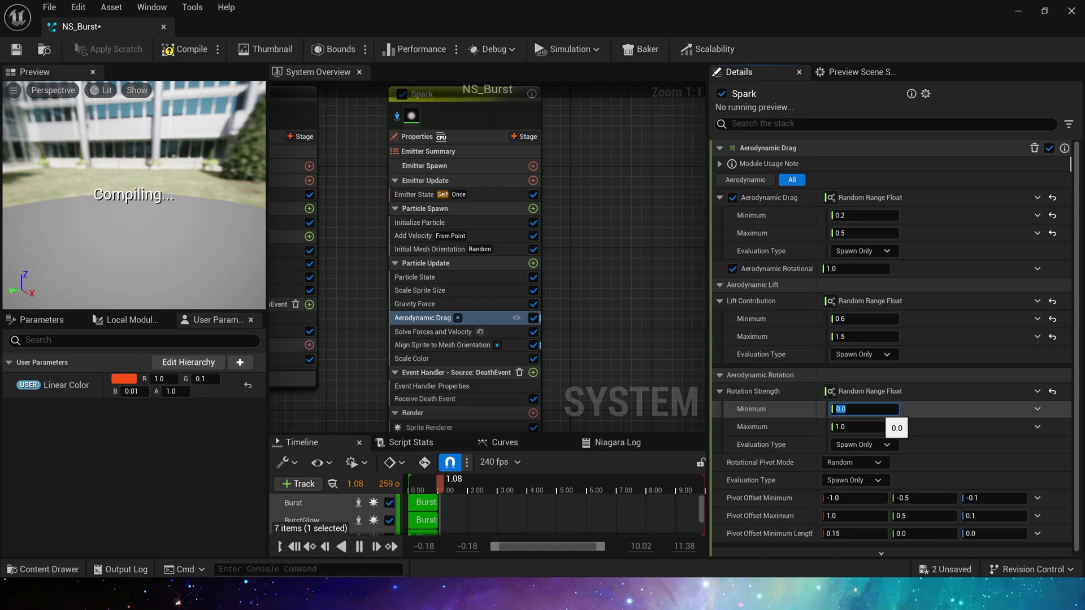
# Step: Review Spark's Align Sprite to Mesh Orientation and Scale Sprite Size modules, and replay NS_Burst in the level
pyautogui.moveTo(594, 396); pyautogui.dragTo(622, 328, button='right')
pyautogui.click(509, 276)
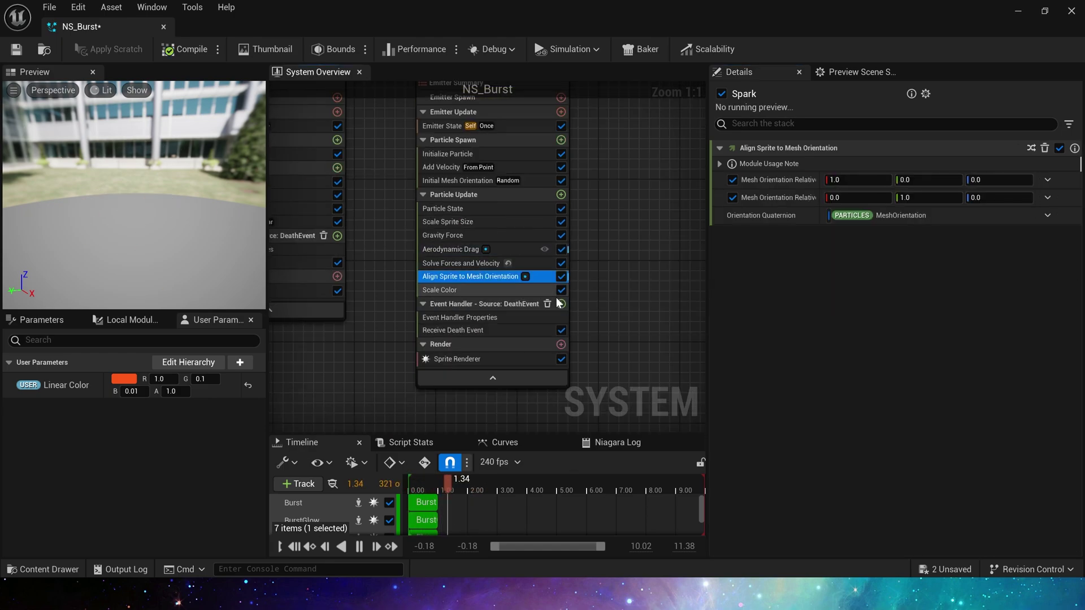
pyautogui.click(493, 225)
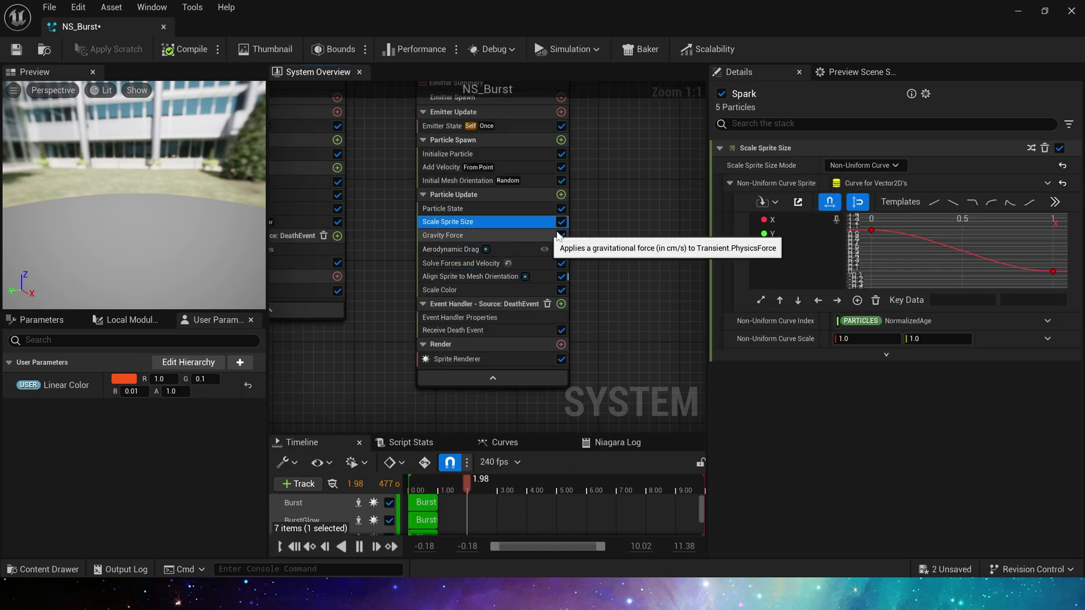
pyautogui.moveTo(556, 14); pyautogui.dragTo(509, 336)
pyautogui.click(893, 519)
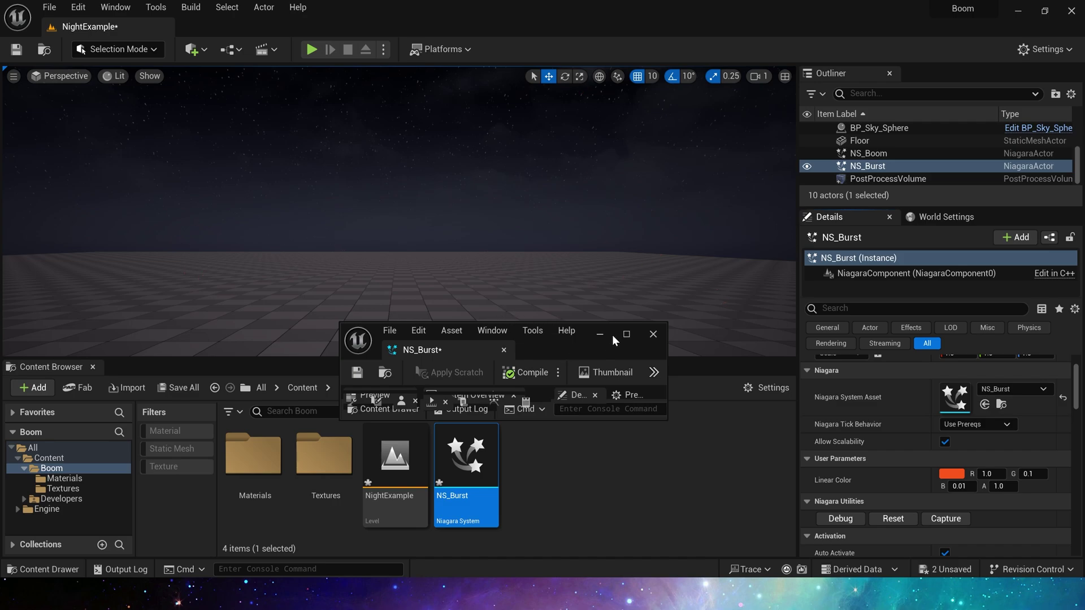
# Step: Set the Non-Uniform Curve Scale of Spark's Scale Sprite Size to 1.2 on both axes and return to the level
pyautogui.click(625, 334)
pyautogui.click(866, 339)
pyautogui.write('1.')
pyautogui.press('super+Down')
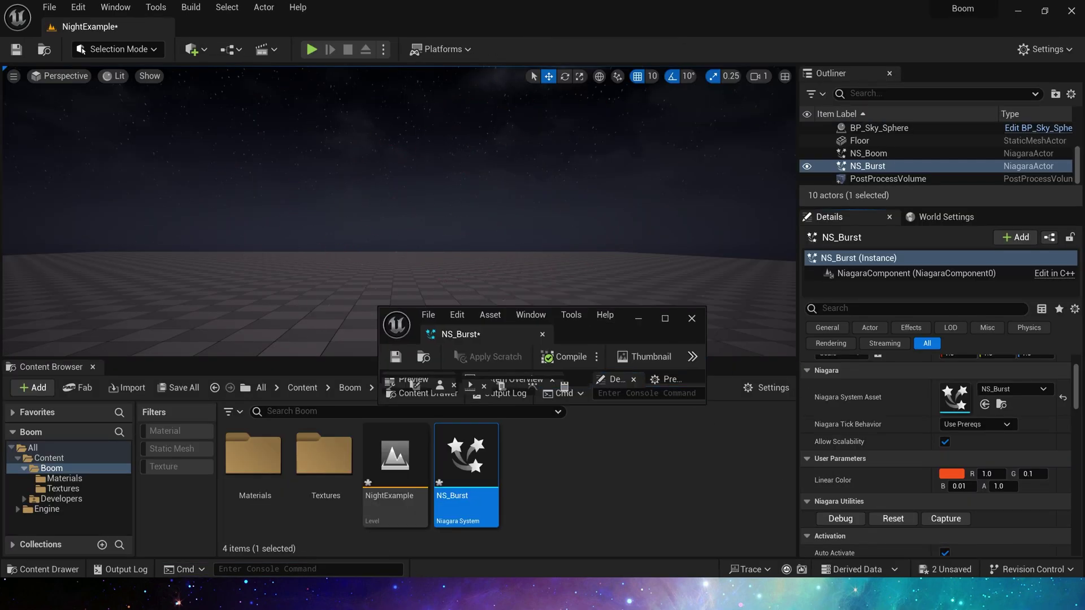
# Step: Duplicate the Spark emitter in NS_Burst and rename the copy SparkLong
pyautogui.click(669, 321)
pyautogui.moveTo(528, 187); pyautogui.dragTo(451, 293, button='right')
pyautogui.click(446, 144)
pyautogui.moveTo(446, 145); pyautogui.dragTo(540, 222, button='right')
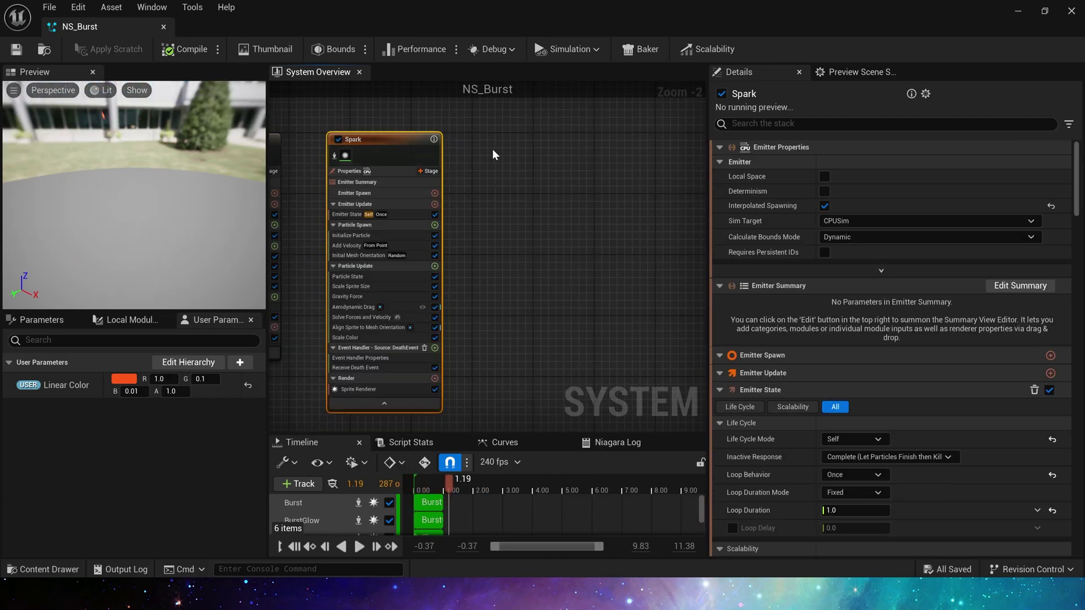
pyautogui.hotkey('ctrl', 'v')
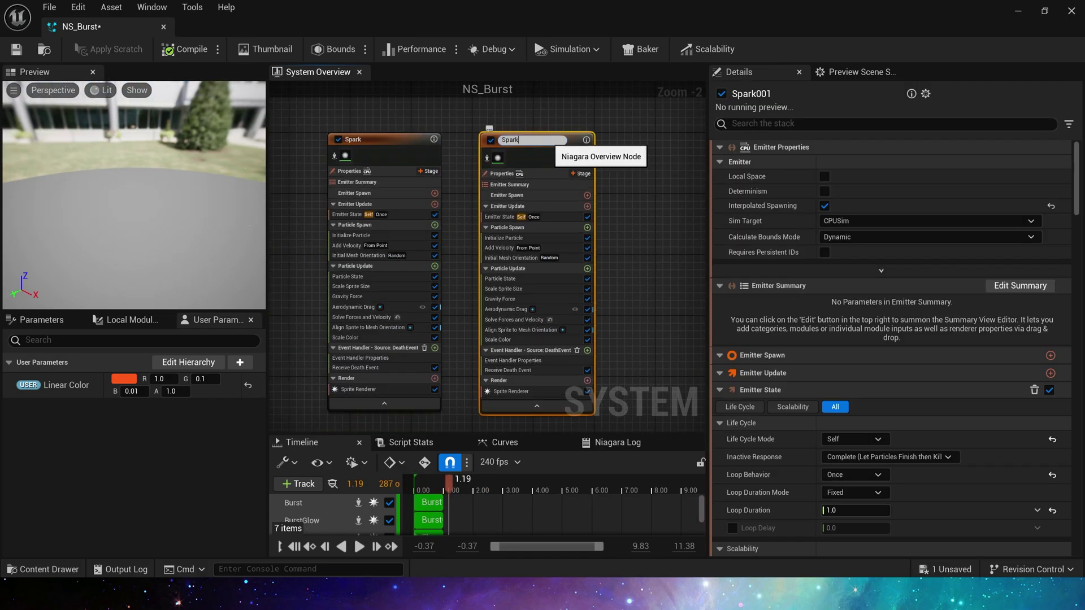
pyautogui.write('SparkLong')
pyautogui.press('Return')
# Step: Set SparkLong's random particle lifetime to a minimum of 0.1 and a maximum of 0.4
pyautogui.click(509, 235)
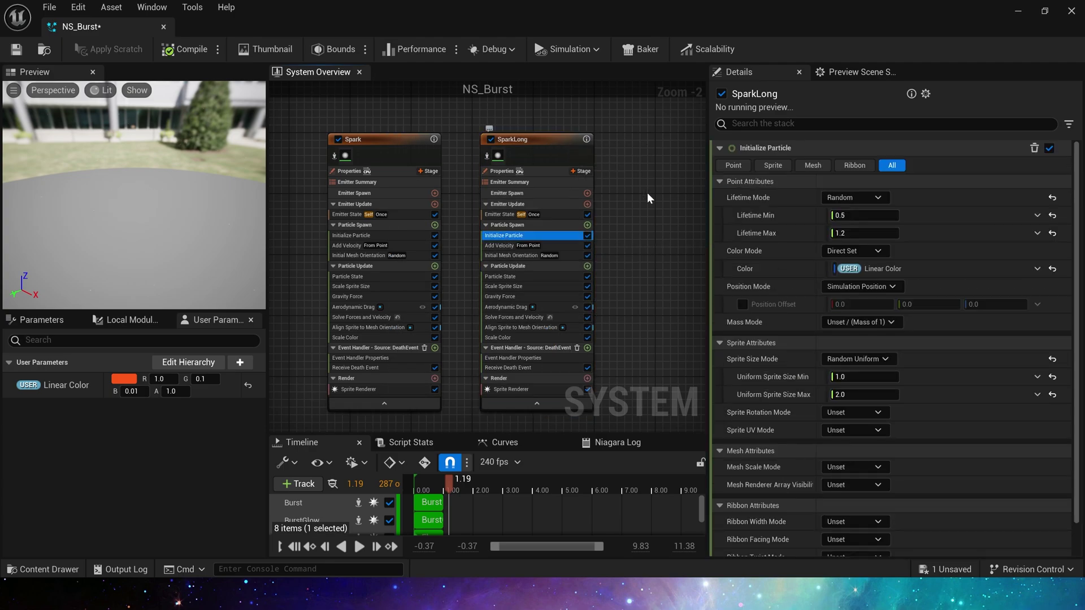
pyautogui.click(853, 215)
pyautogui.write('0.1')
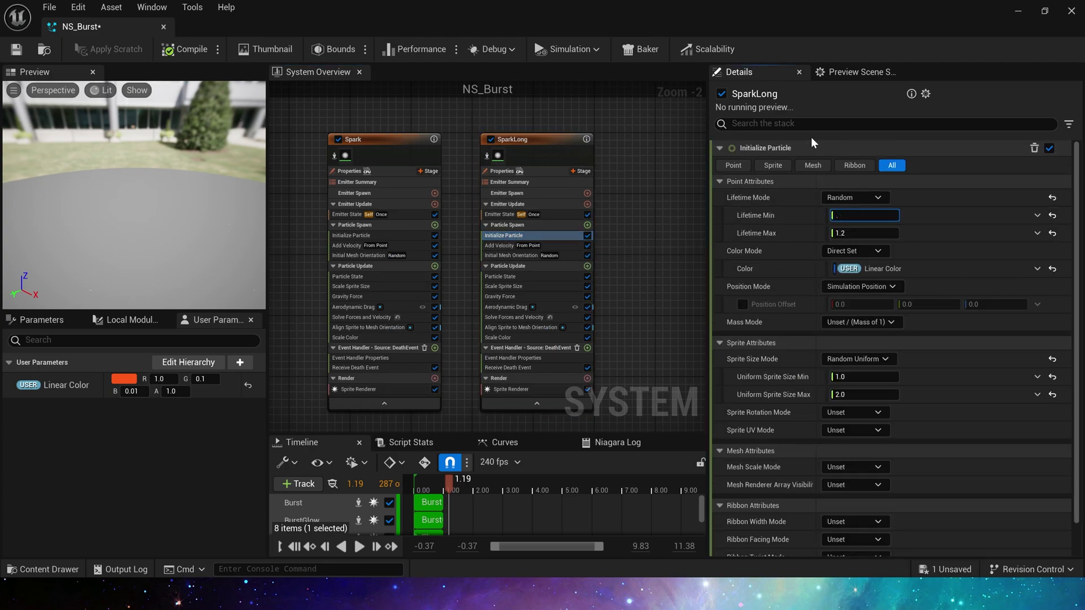
pyautogui.press('Tab')
pyautogui.write('0.4')
pyautogui.press('Tab')
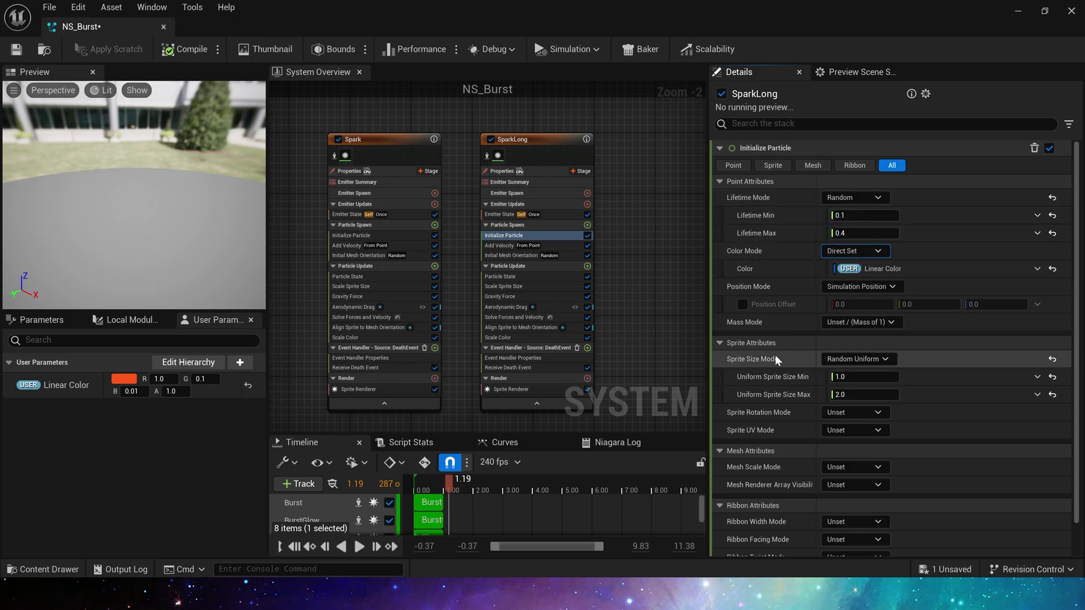
# Step: Set SparkLong's Add Velocity speed range to a minimum of 1500 and a maximum of 3000
pyautogui.click(508, 246)
pyautogui.click(862, 204)
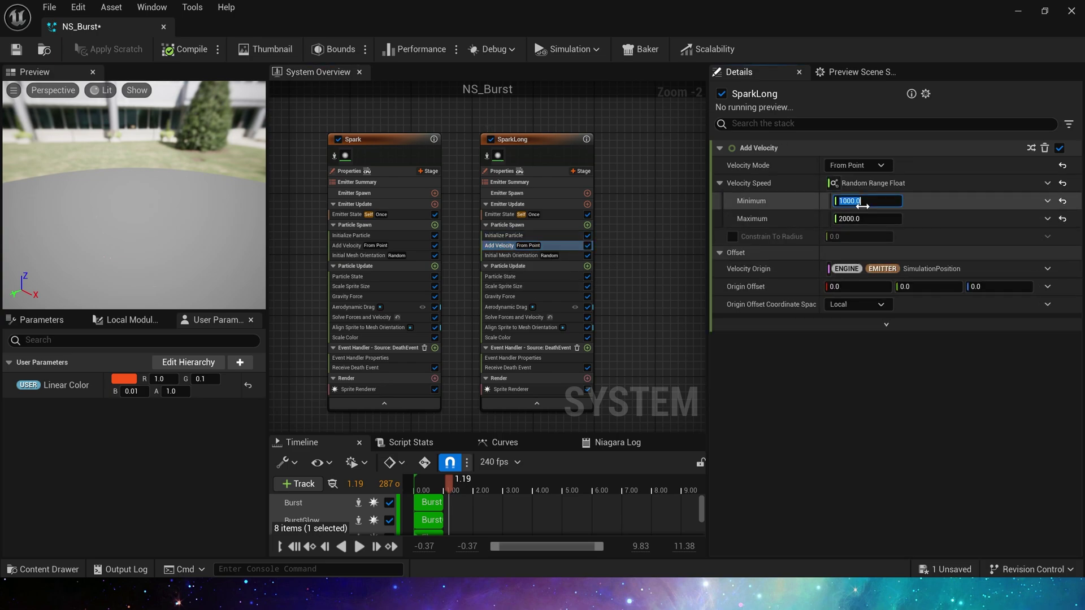
pyautogui.write('1')
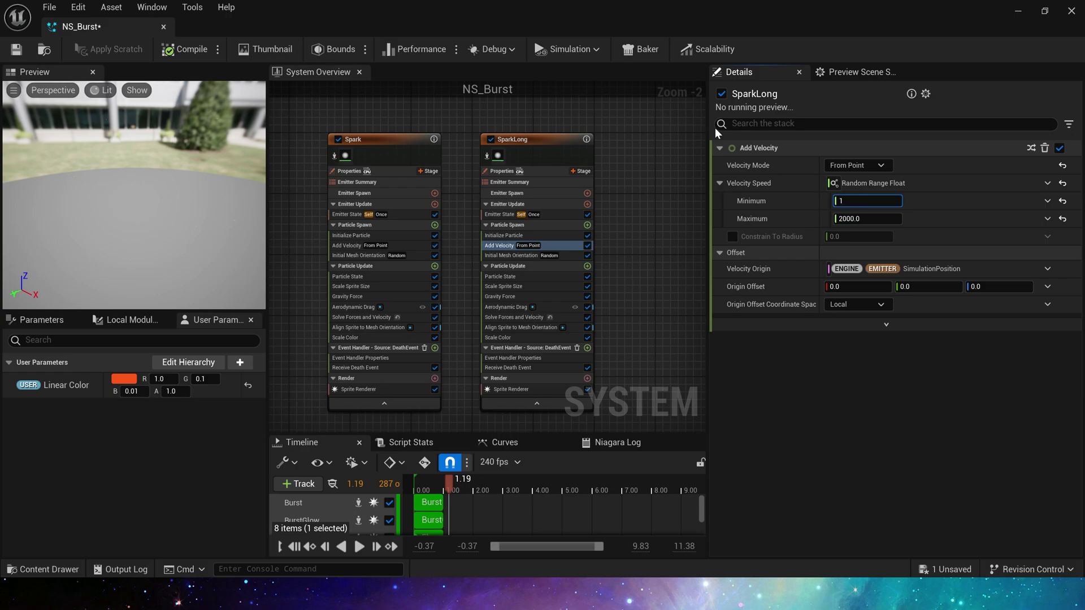
pyautogui.write('500')
pyautogui.press('Tab')
pyautogui.write('3')
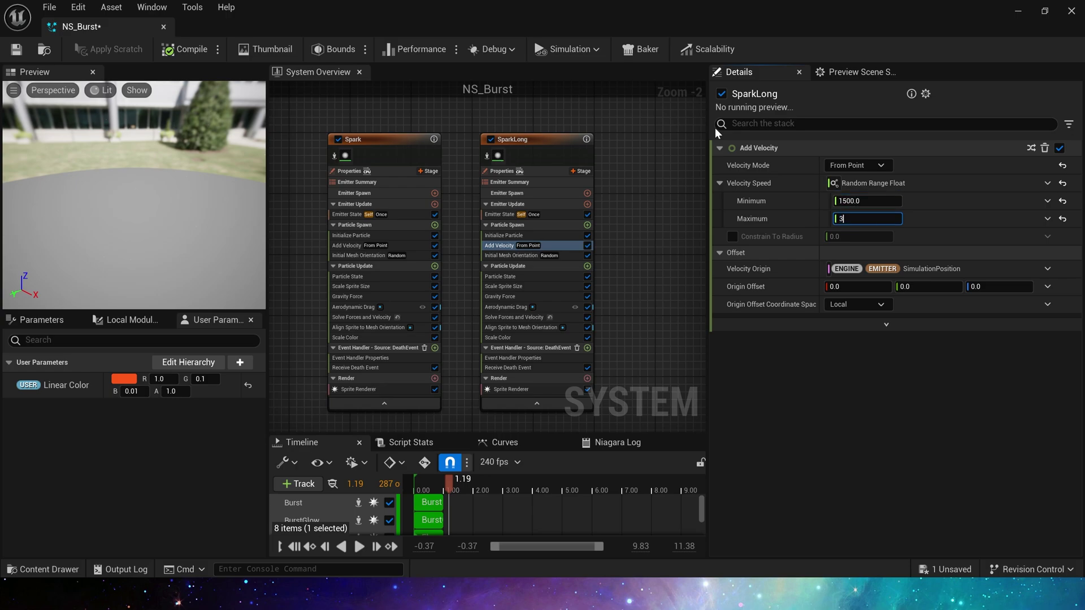
pyautogui.write('000')
pyautogui.press('Tab')
# Step: In SparkLong's Scale Sprite Size, move the middle Y curve key to time 0.5, value 0.1, and set the Y curve scale to 2.0
pyautogui.scroll(2, 568, 243)
pyautogui.click(502, 258)
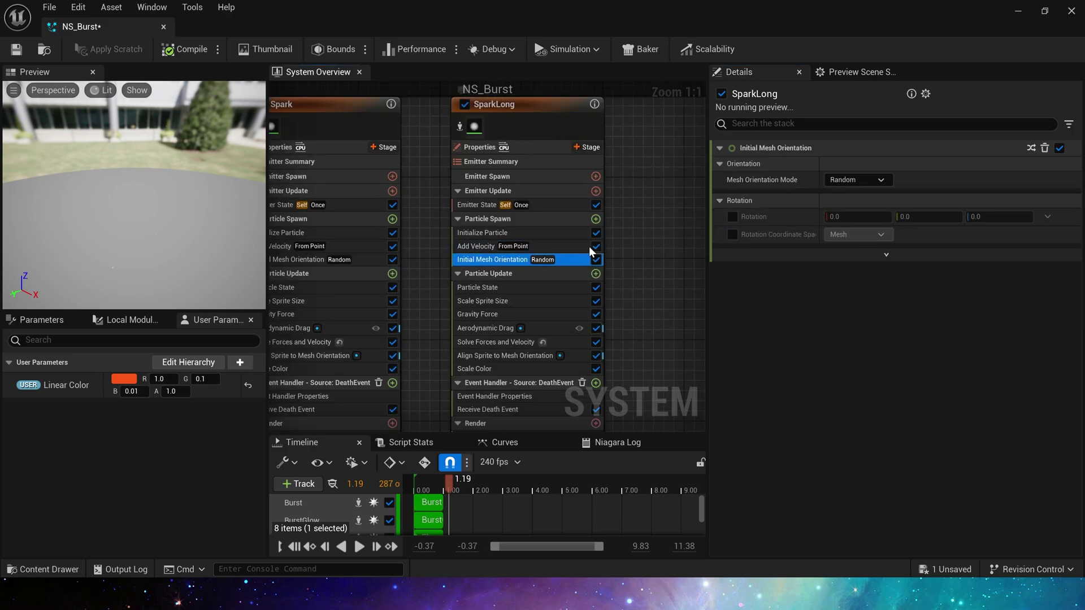
pyautogui.click(505, 287)
pyautogui.click(510, 301)
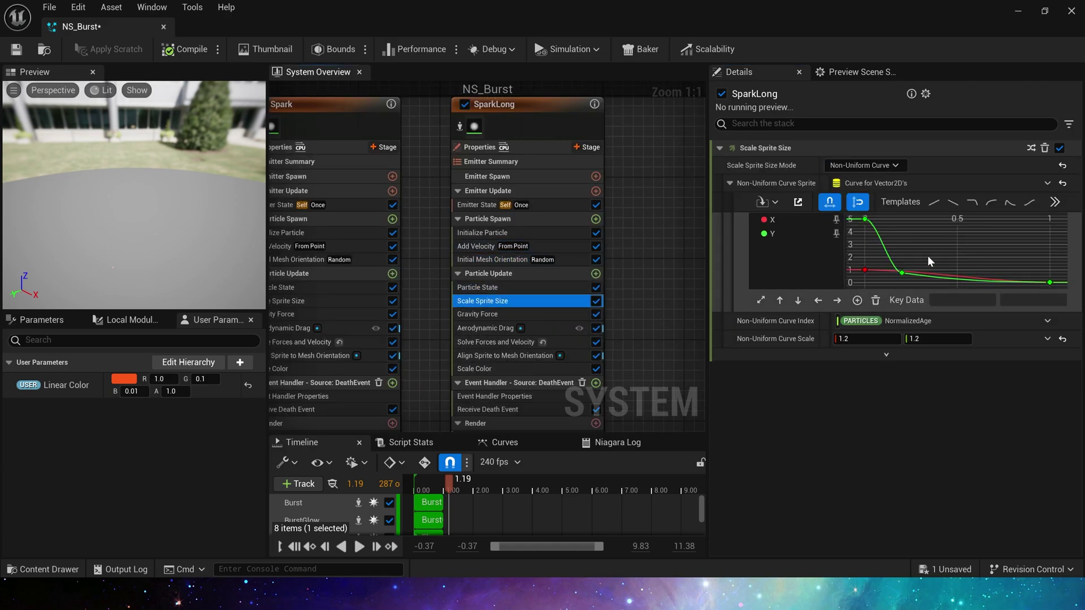
pyautogui.click(902, 274)
pyautogui.write('0.5')
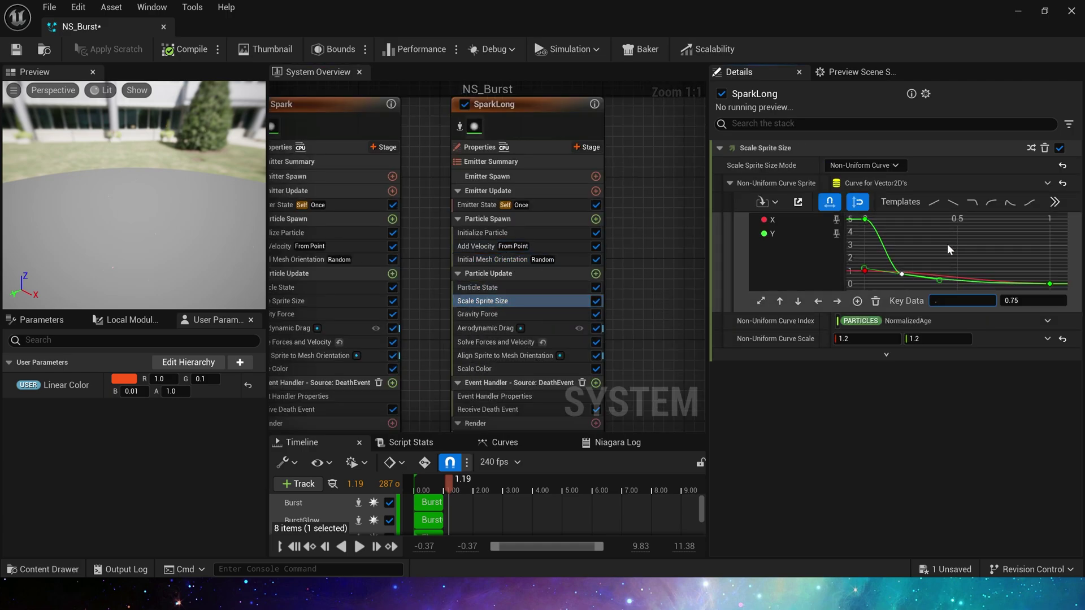
pyautogui.press('Tab')
pyautogui.write('0.1')
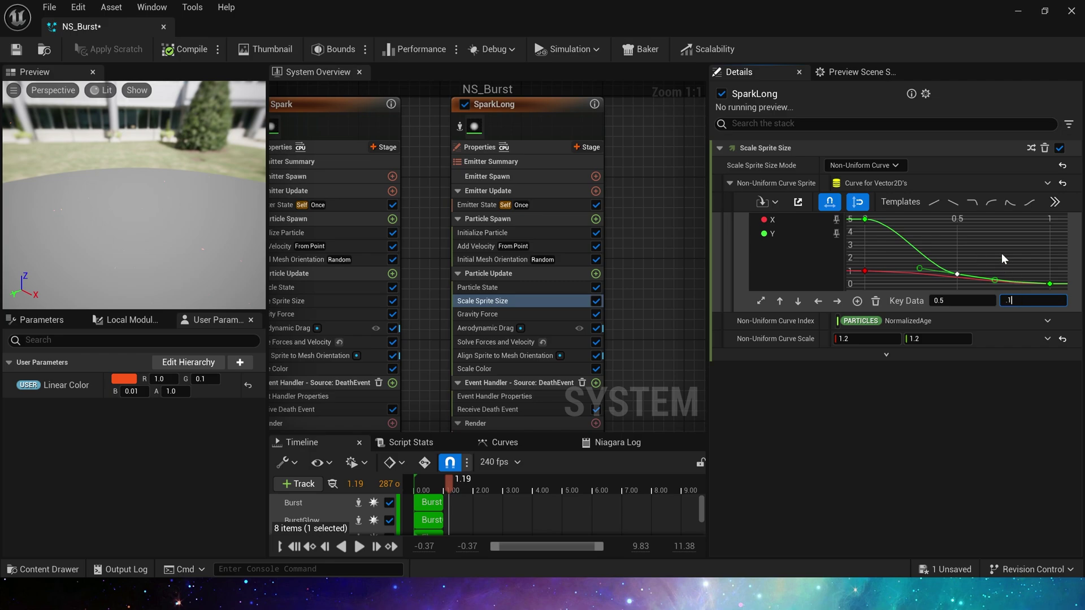
pyautogui.press('Return')
pyautogui.click(934, 344)
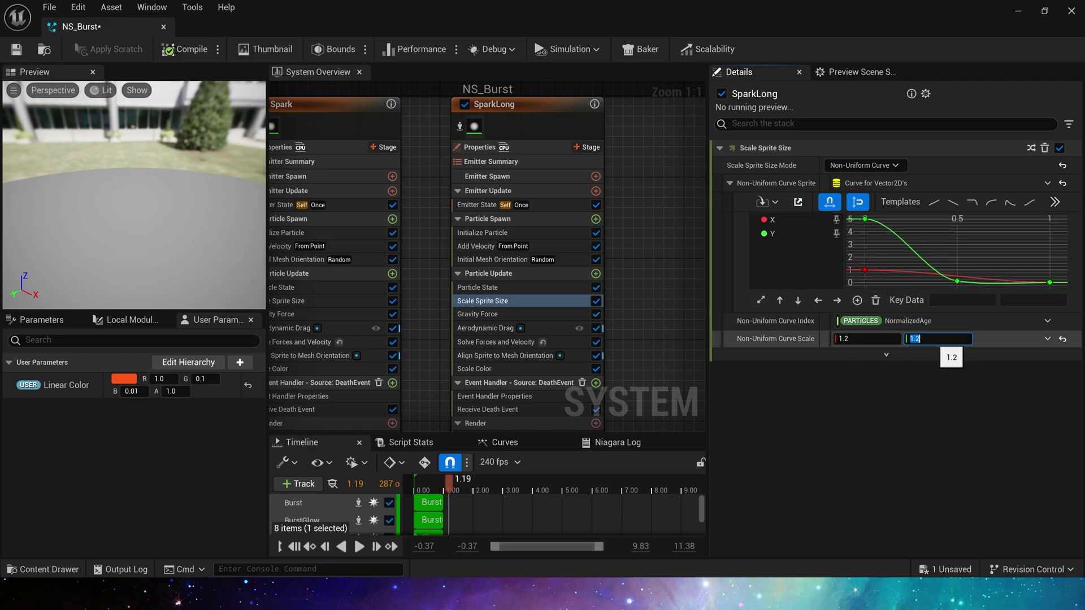
pyautogui.click(866, 339)
# Step: Isolate the SparkLong emitter and save the system
pyautogui.click(459, 126)
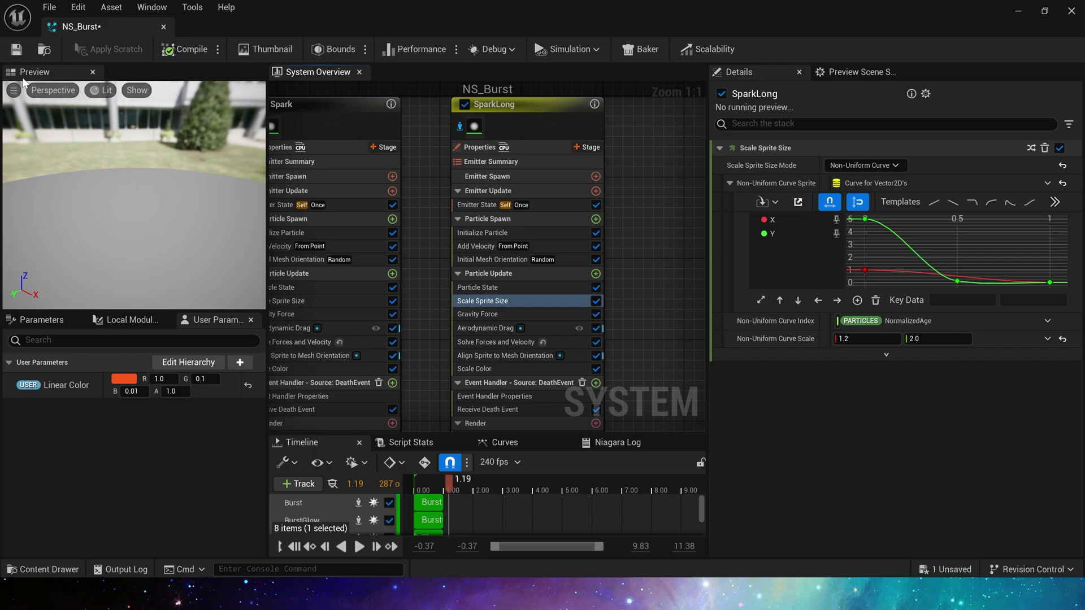
pyautogui.click(17, 49)
# Step: Set SparkLong's gravity range to a minimum of (0, 0, -1000) and a maximum of (0, 0, -500)
pyautogui.moveTo(650, 333); pyautogui.dragTo(617, 251, button='right')
pyautogui.click(520, 230)
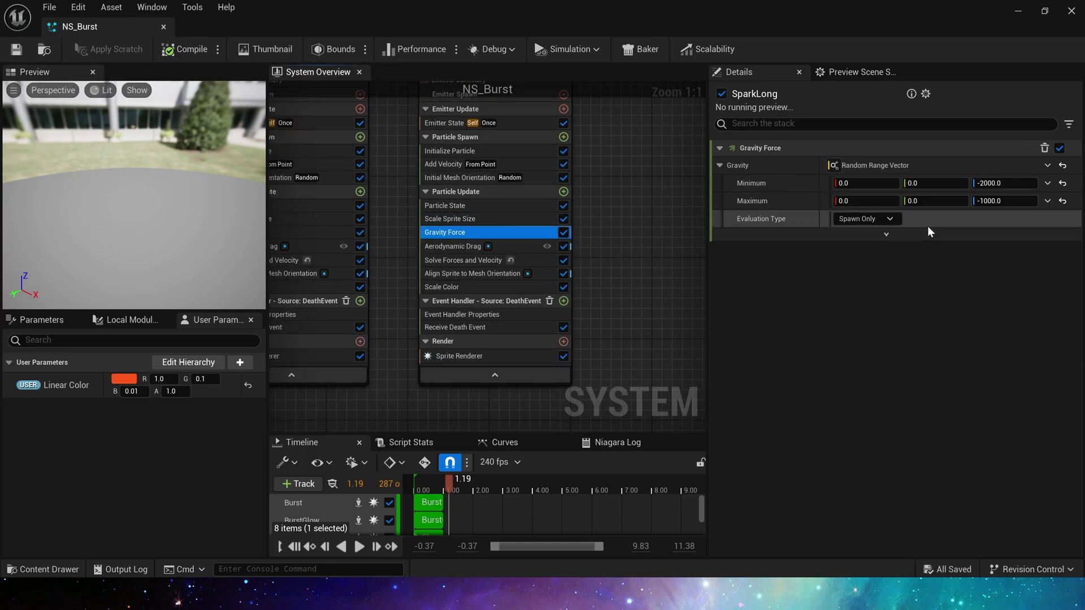
pyautogui.click(1005, 184)
pyautogui.write('-1000')
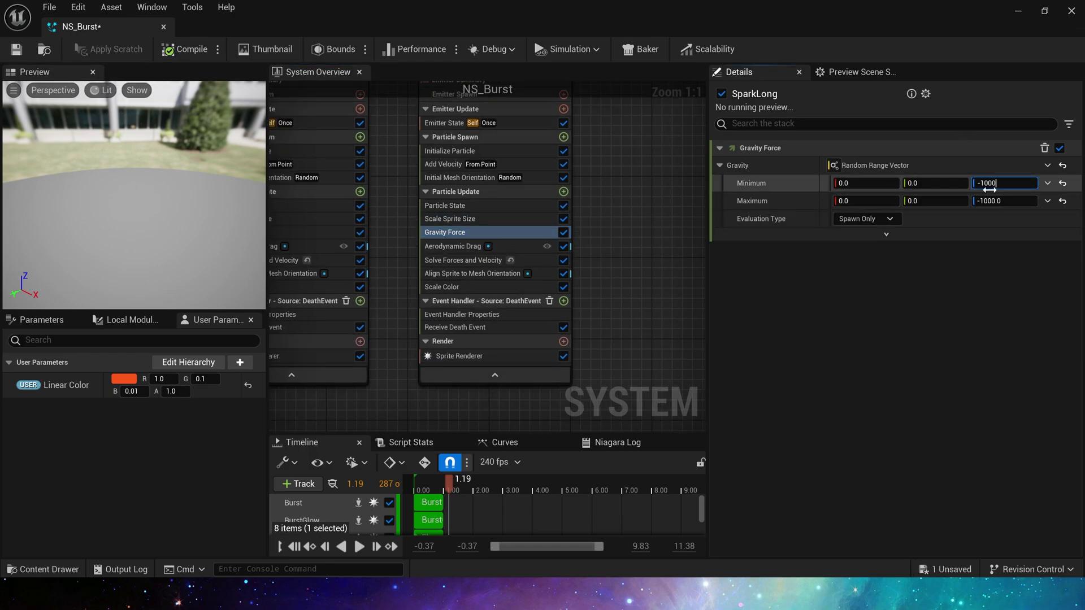
pyautogui.click(1004, 201)
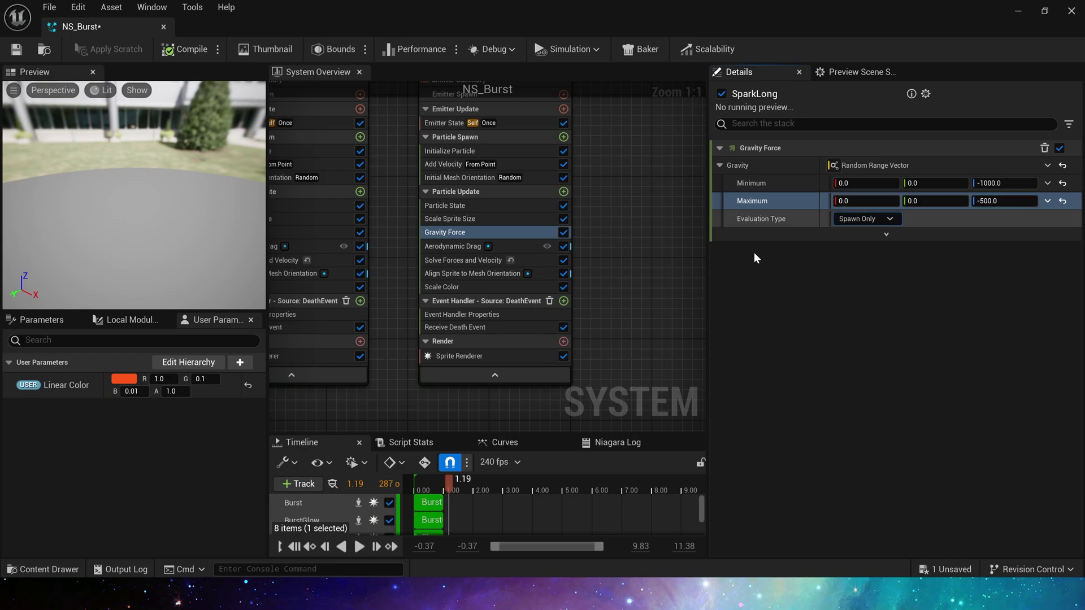
# Step: Add a Curl Noise Force after SparkLong's Aerodynamic Drag, with Noise Strength as a Random Range Float from 100 to 200
pyautogui.click(523, 247)
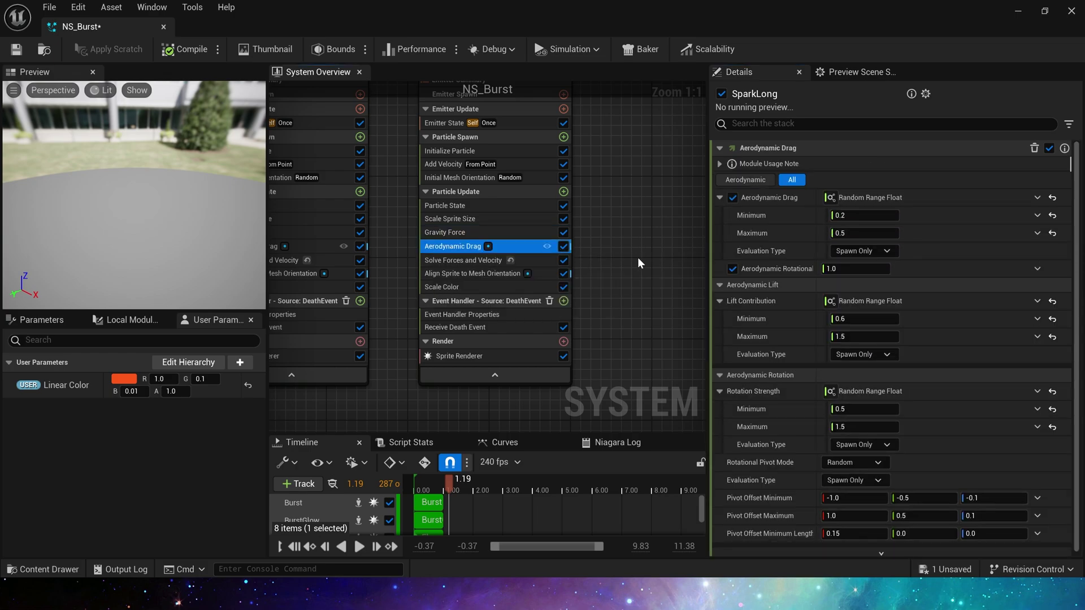
pyautogui.click(563, 191)
pyautogui.write('cur')
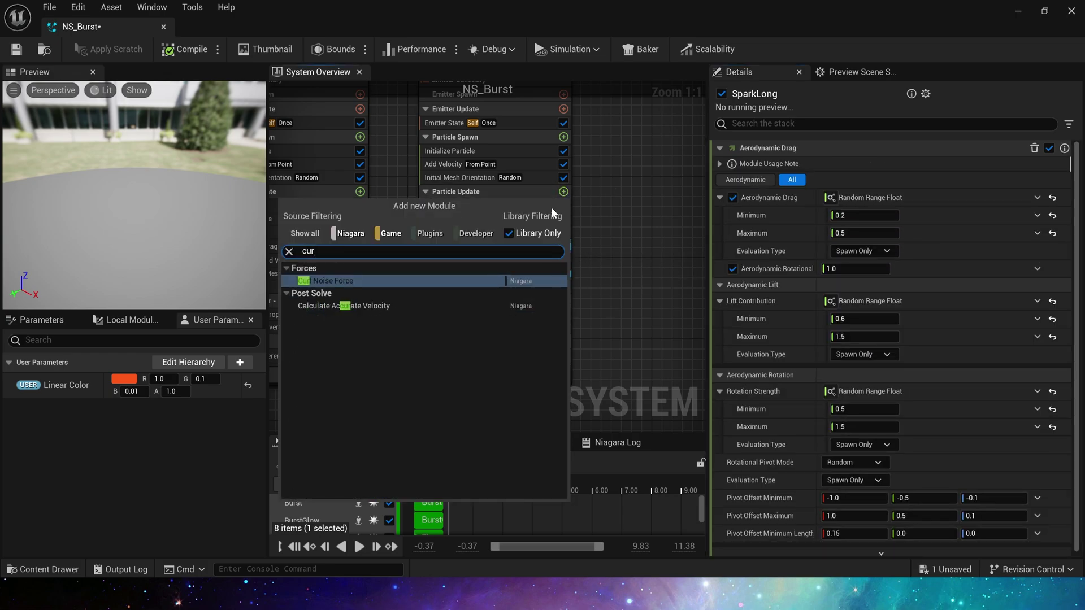
pyautogui.press('Return')
pyautogui.click(1047, 165)
pyautogui.click(843, 263)
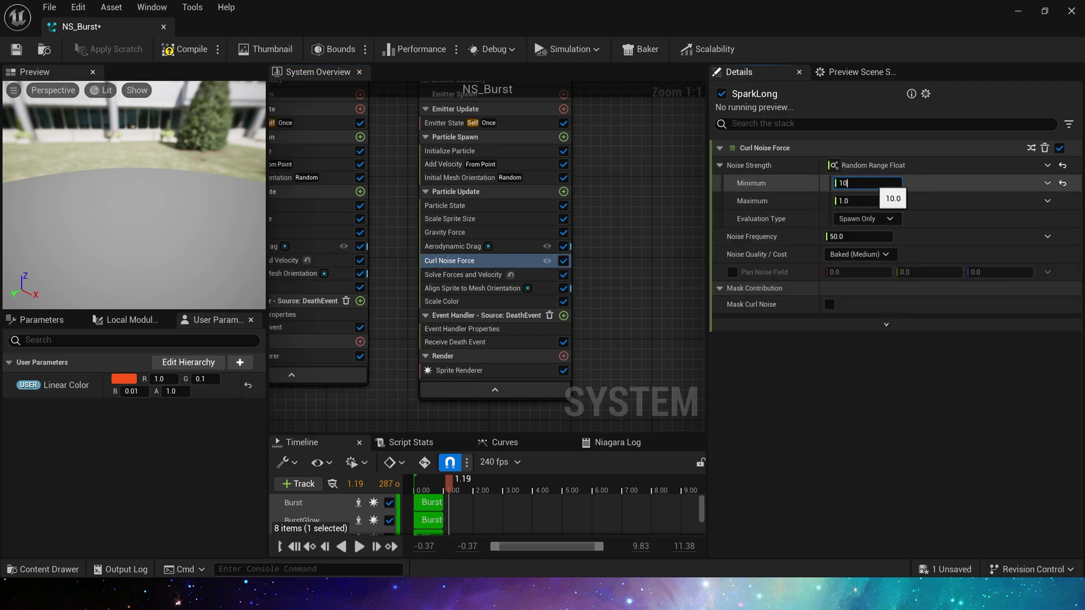
# Step: Set the Curl Noise Force's Noise Frequency to 25 and enable Pan Noise Field with (0.5, 0.5, 1.0)
pyautogui.click(867, 241)
pyautogui.write('25')
pyautogui.click(732, 272)
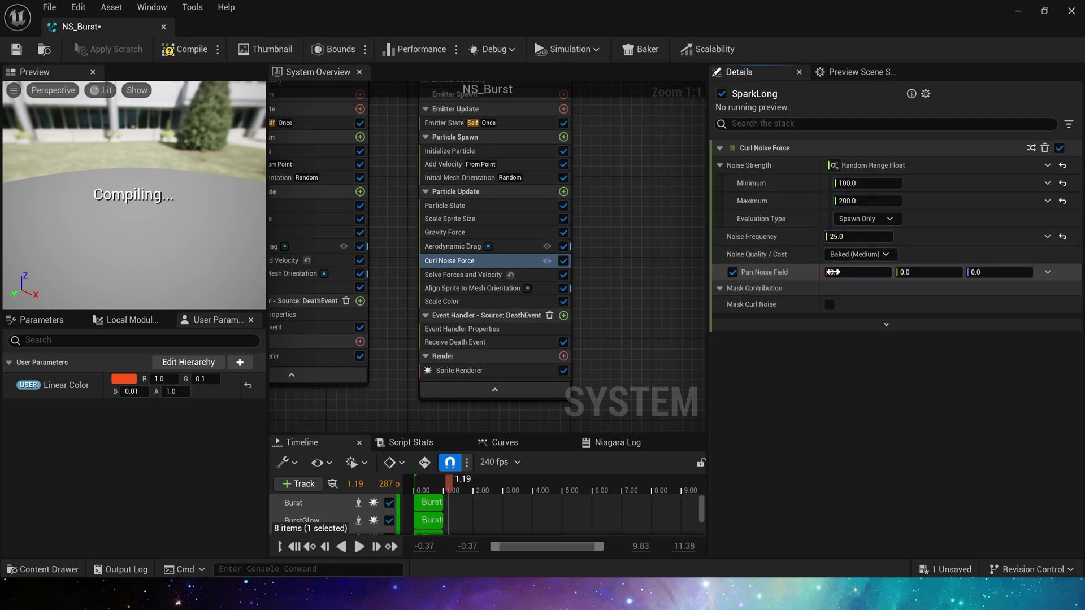
pyautogui.click(835, 272)
pyautogui.click(857, 272)
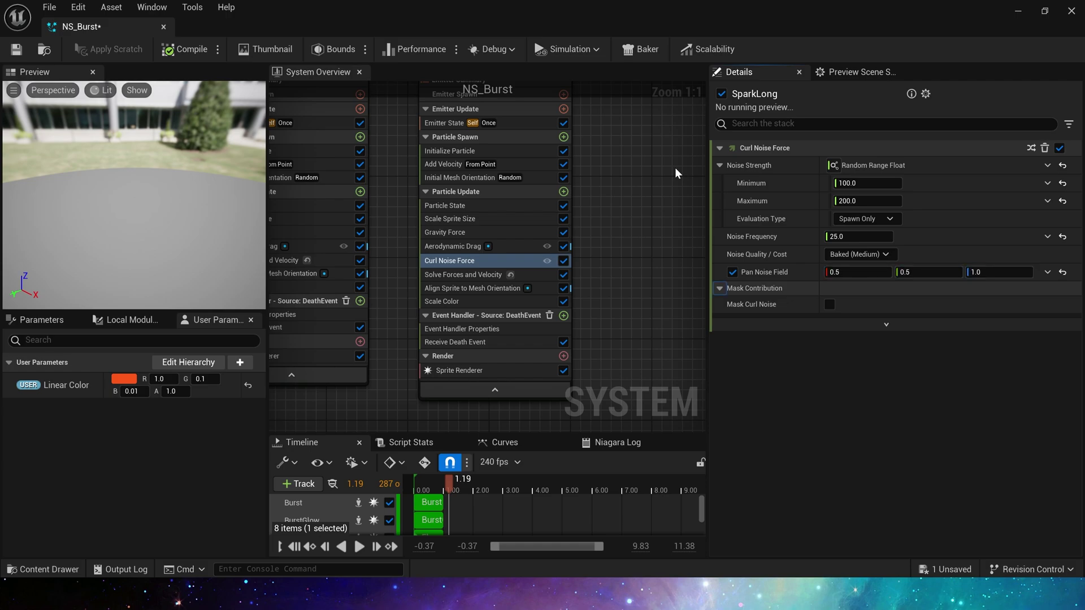
# Step: Save the system and open SparkLong's Sprite Renderer settings
pyautogui.click(24, 55)
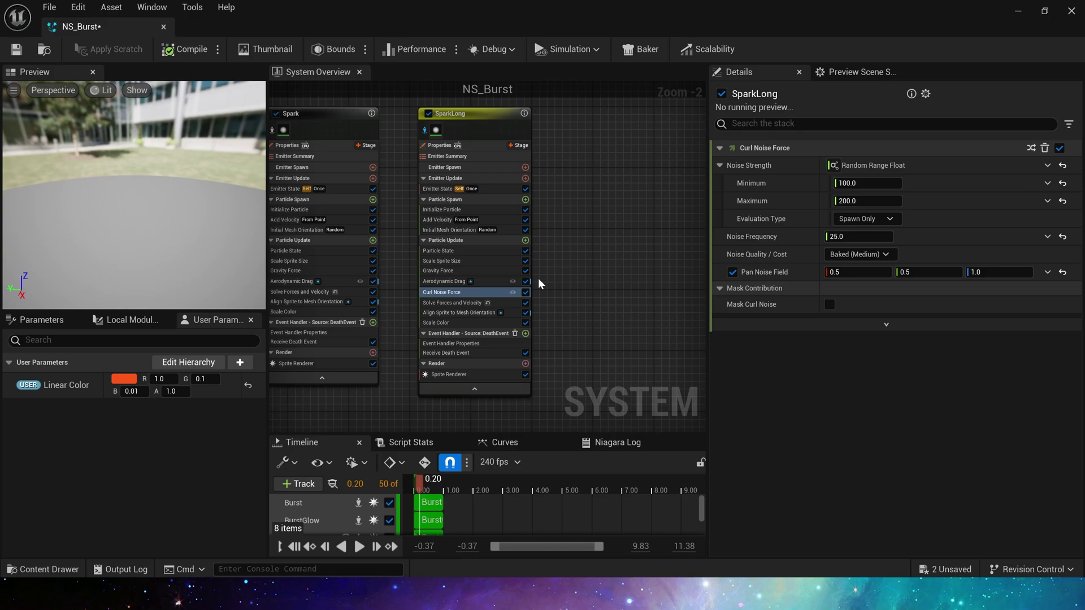
pyautogui.click(443, 374)
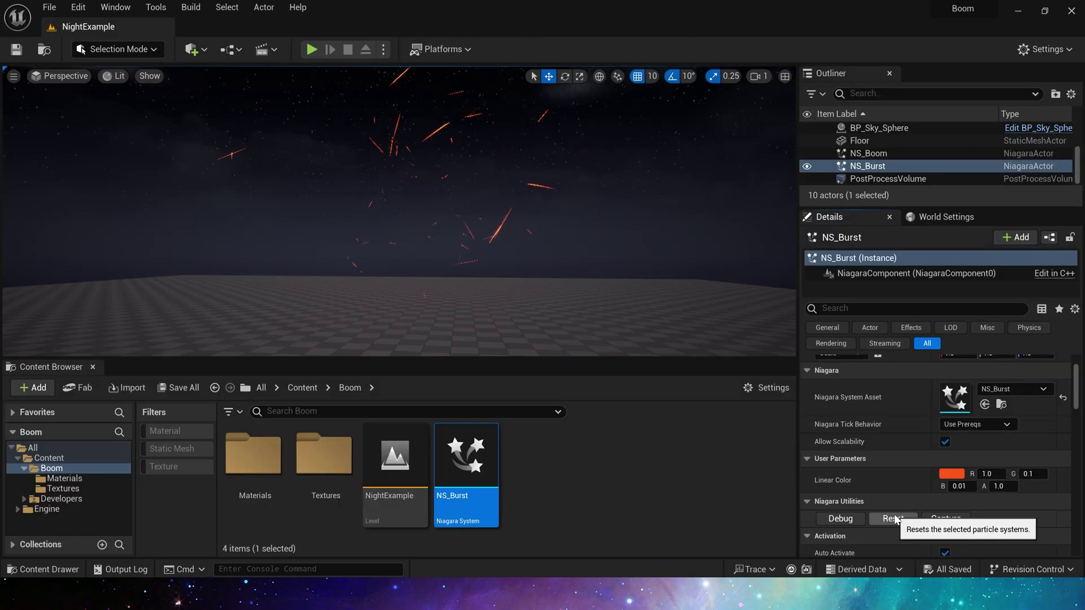
# Step: Set the Facing Mode of SparkLong's Sprite Renderer to Face Camera and replay the NS_Burst effect in the level
pyautogui.click(893, 519)
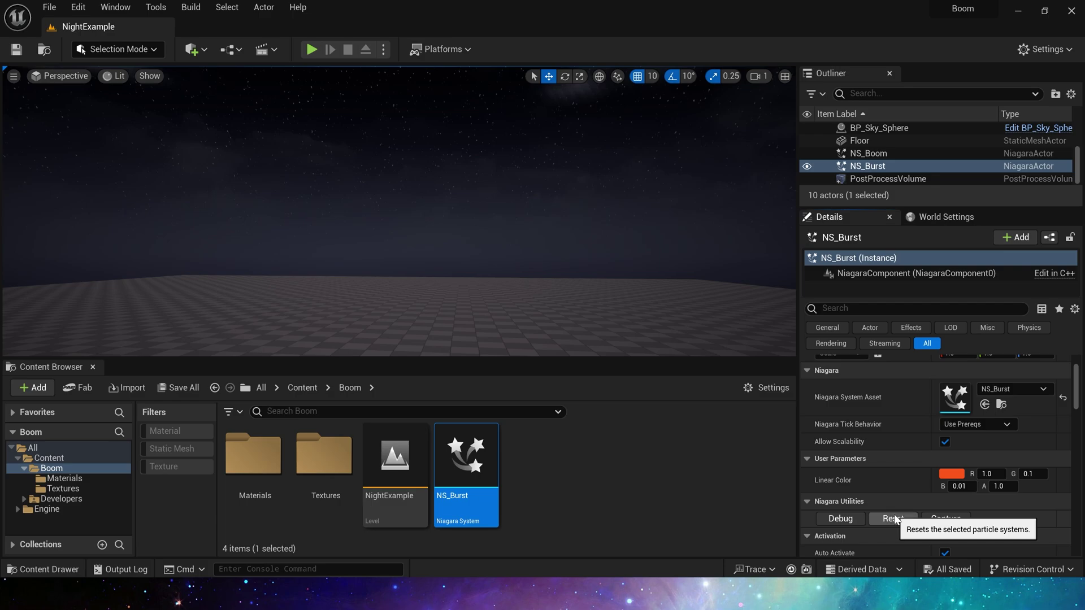
pyautogui.click(893, 519)
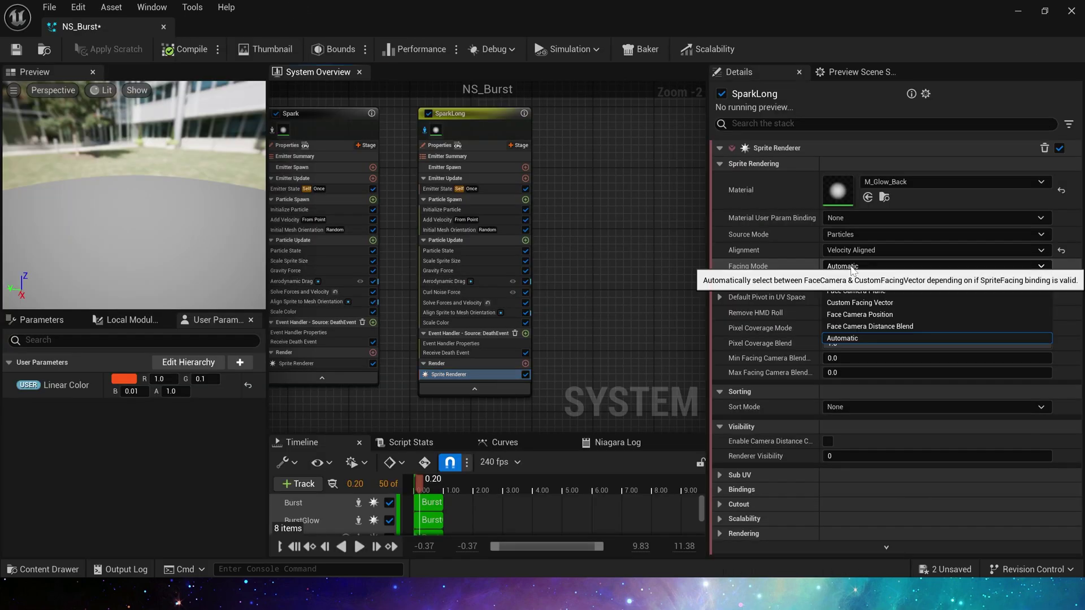
pyautogui.click(853, 266)
pyautogui.click(853, 282)
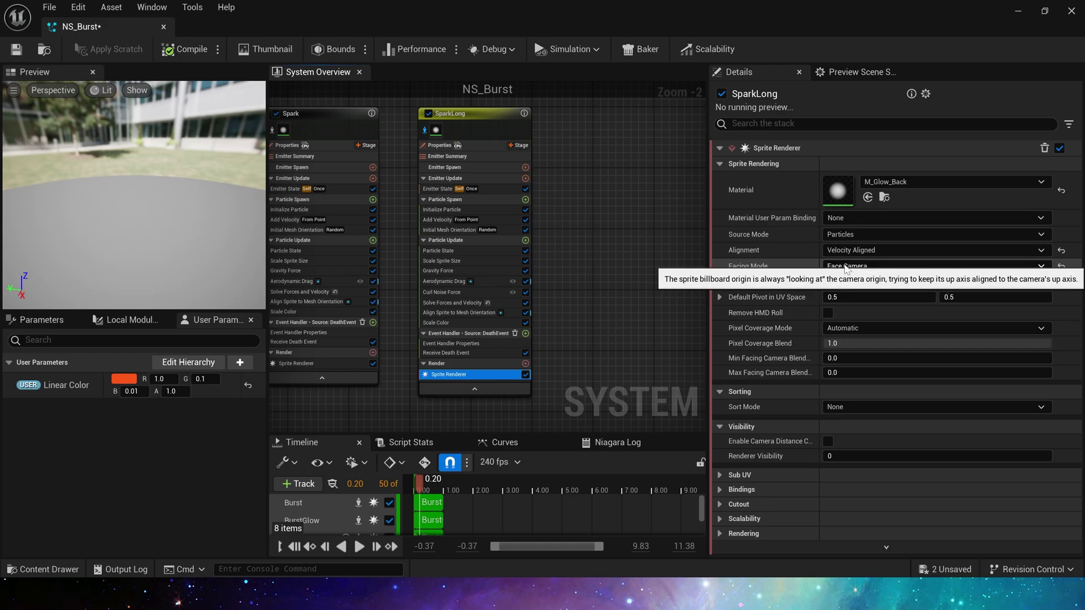
pyautogui.click(1026, 17)
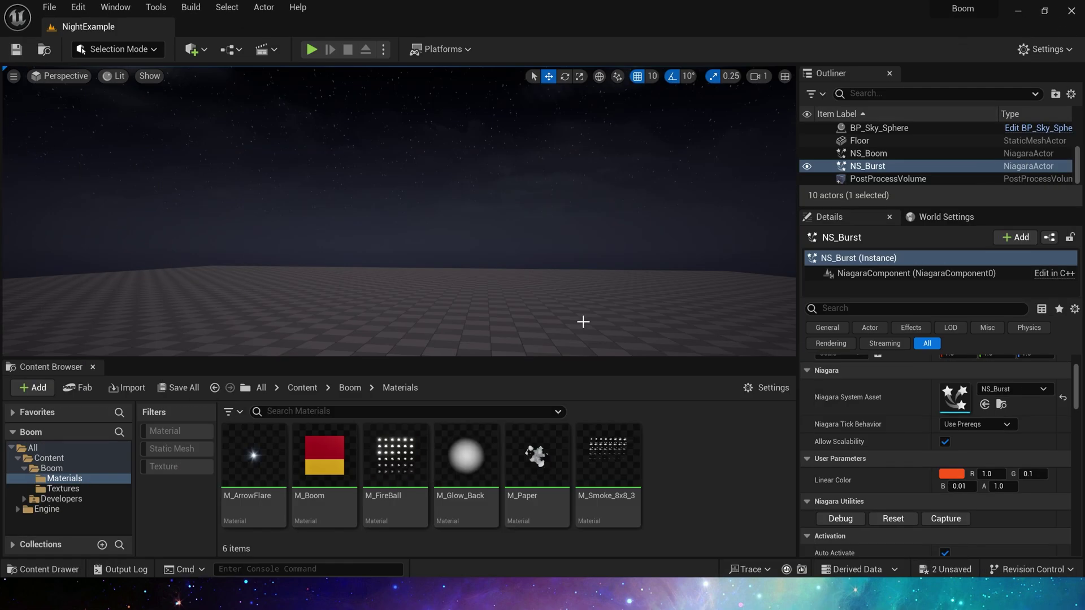
pyautogui.click(900, 521)
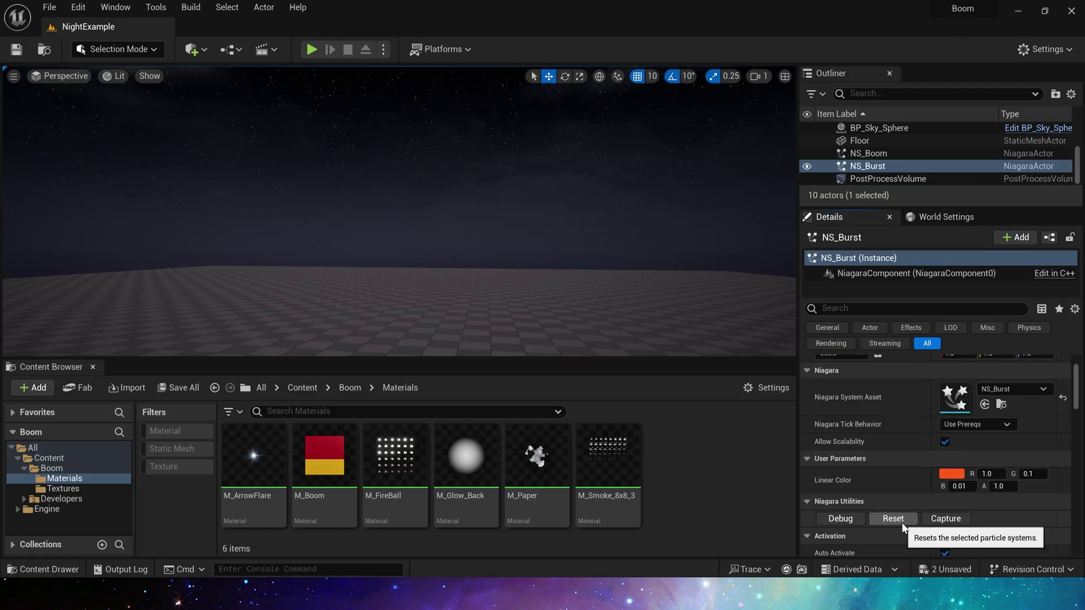
pyautogui.click(905, 522)
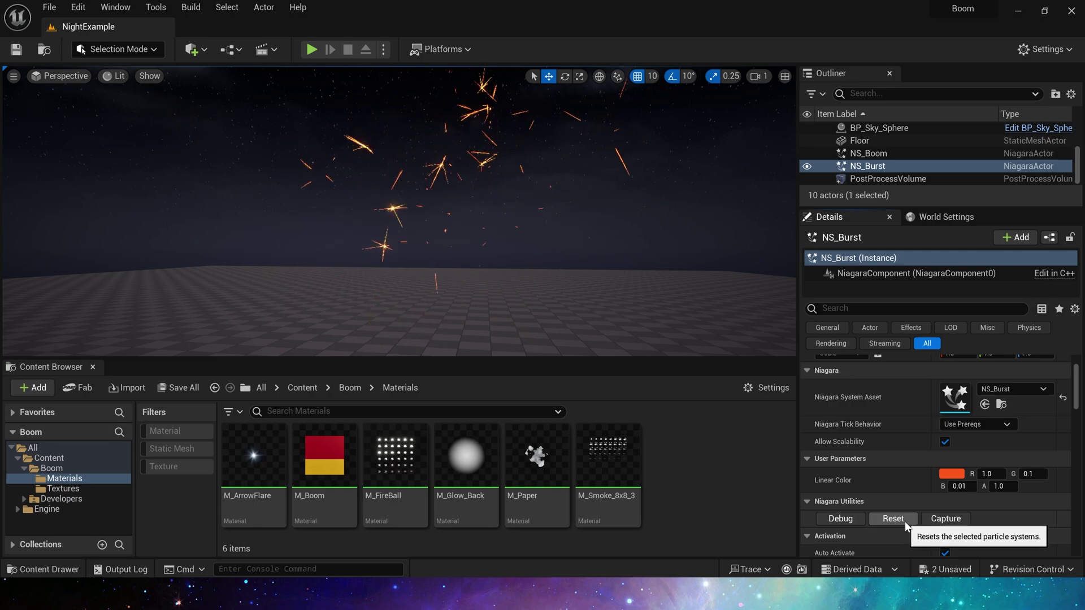
# Step: Add an empty emitter beside SparkLong and name it Dust
pyautogui.rightClick(506, 168)
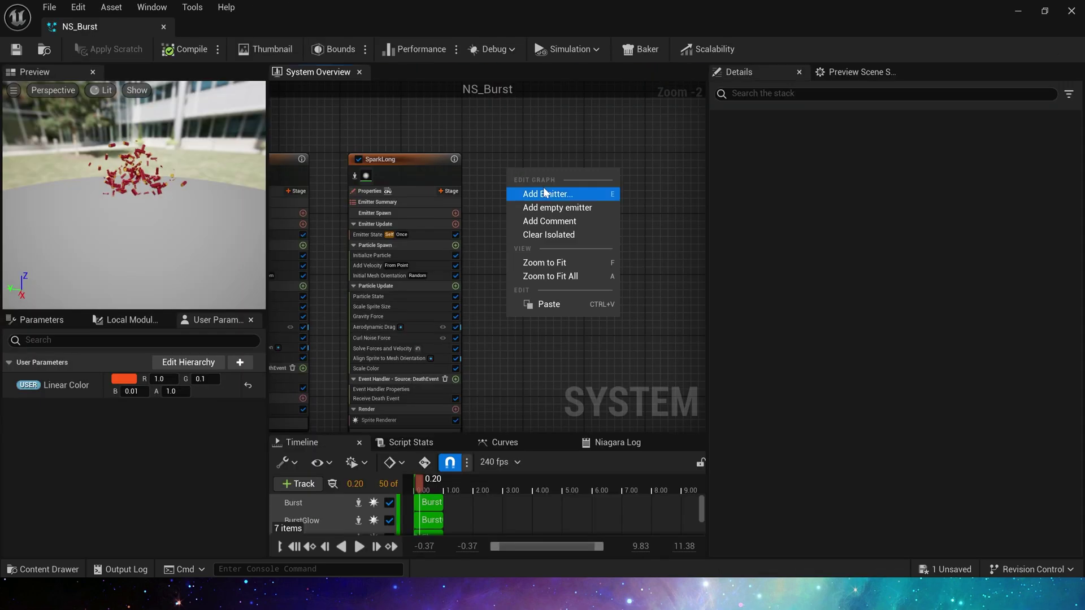
pyautogui.click(544, 189)
pyautogui.doubleClick(617, 407)
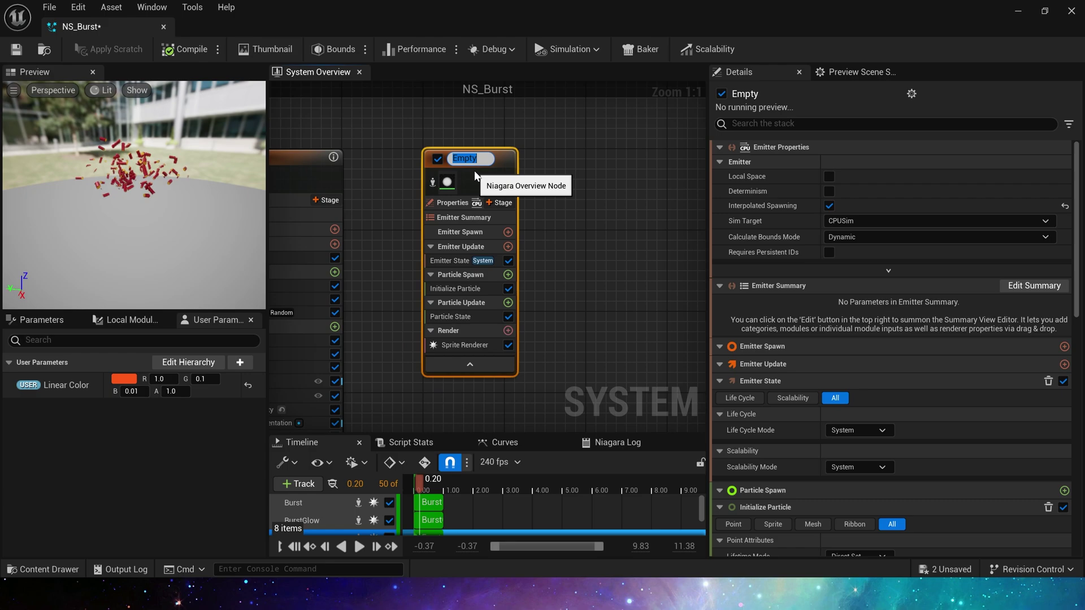
pyautogui.write('Dust')
pyautogui.press('Return')
# Step: Assign the M_Paper material to Dust's Sprite Renderer
pyautogui.click(454, 342)
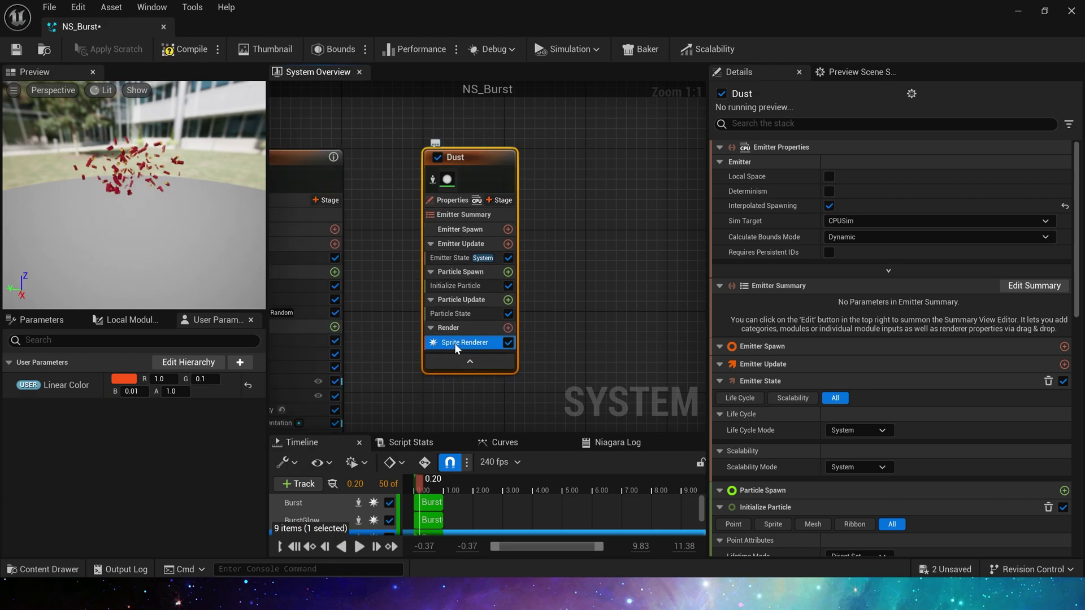
pyautogui.moveTo(540, 7); pyautogui.dragTo(589, 39)
pyautogui.click(532, 457)
pyautogui.doubleClick(660, 60)
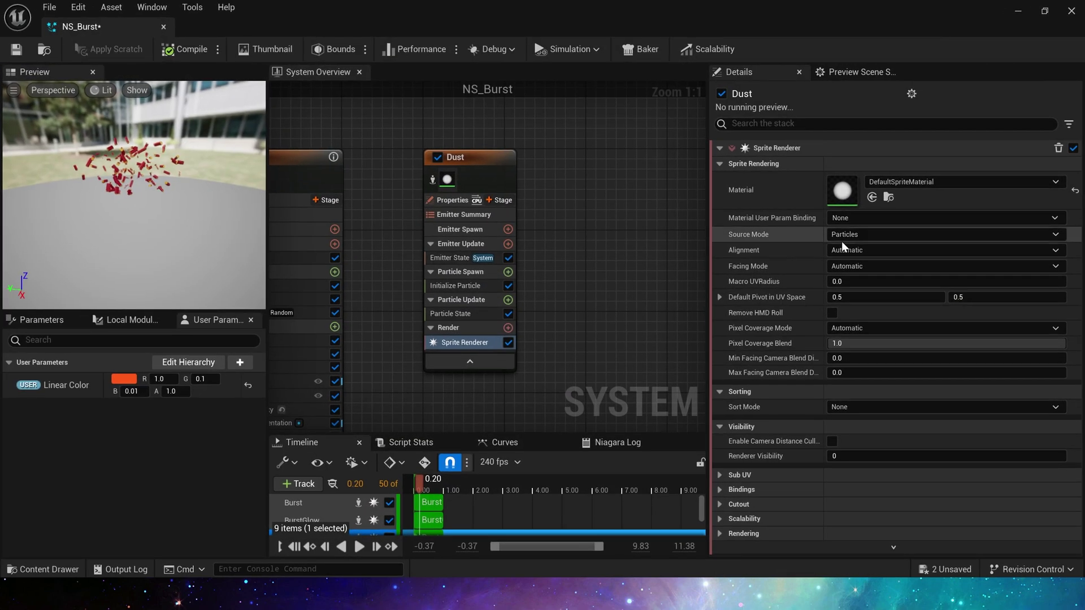
pyautogui.click(870, 198)
# Step: Set Dust's Emitter State to Life Cycle Mode Self with a single Once loop
pyautogui.moveTo(577, 319); pyautogui.dragTo(610, 249, button='right')
pyautogui.moveTo(578, 212); pyautogui.dragTo(582, 249, button='right')
pyautogui.click(489, 221)
pyautogui.click(862, 197)
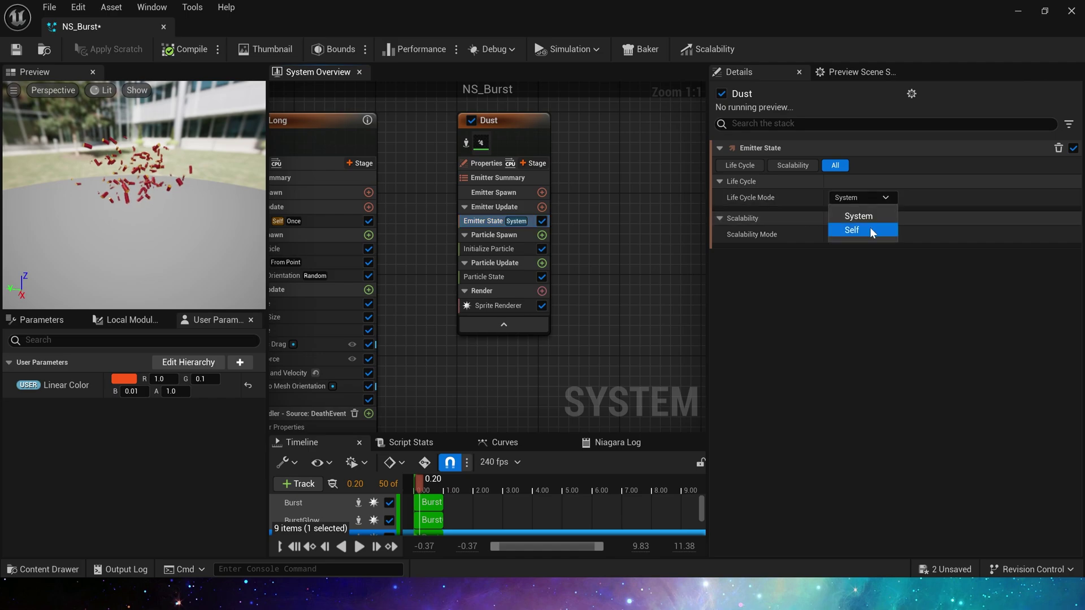
pyautogui.click(870, 229)
# Step: Add an event handler to Dust using Source's DeathEvent, with Execution Mode Spawned Particles and Spawn Number 5
pyautogui.click(507, 252)
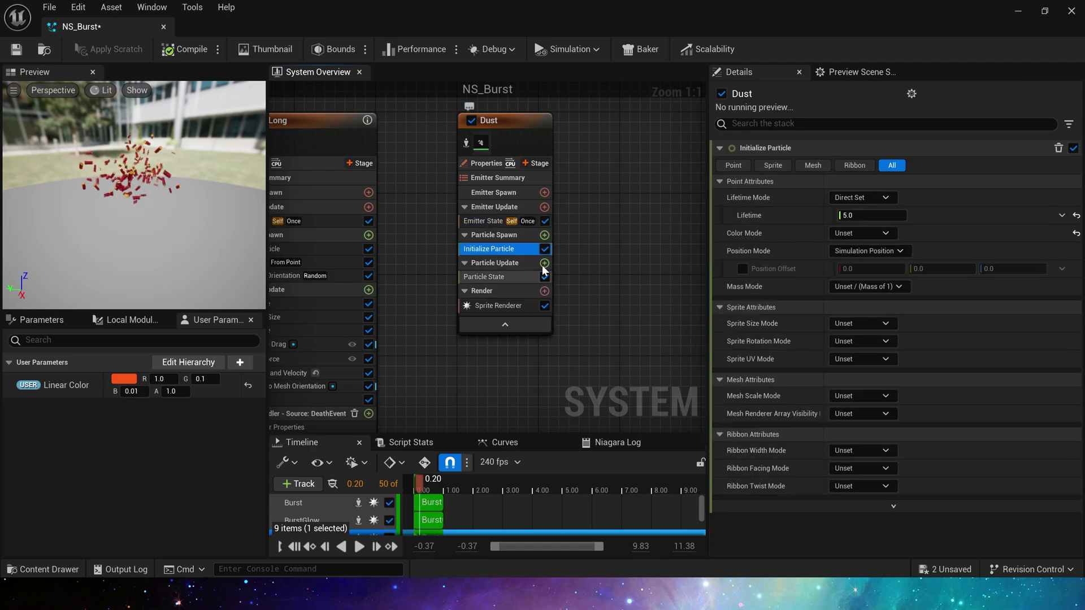
pyautogui.click(527, 163)
pyautogui.click(426, 218)
pyautogui.click(892, 180)
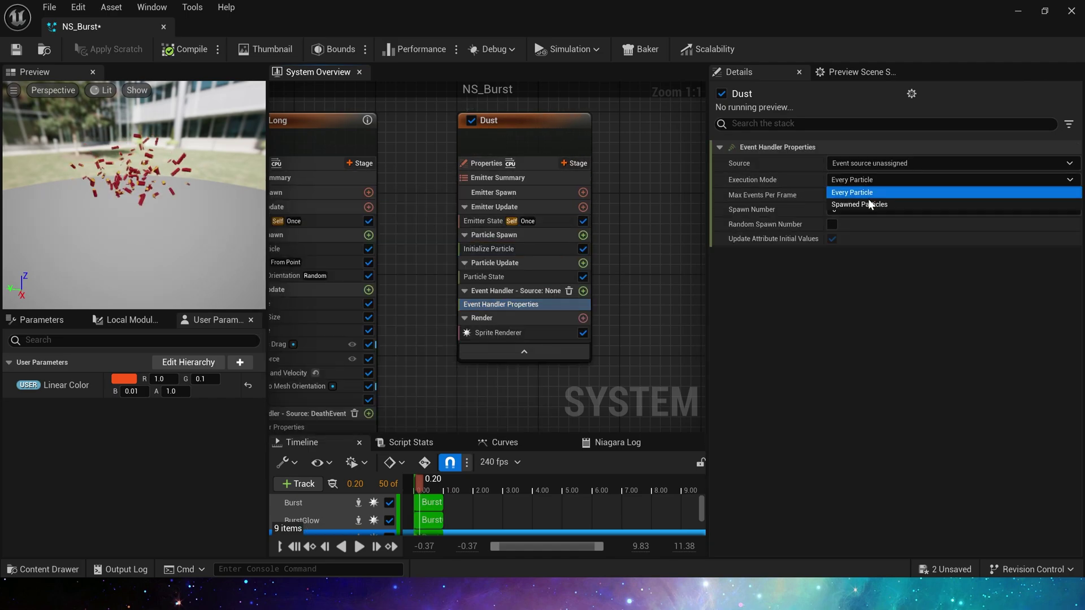
pyautogui.click(856, 204)
pyautogui.click(863, 164)
pyautogui.click(868, 209)
pyautogui.click(868, 210)
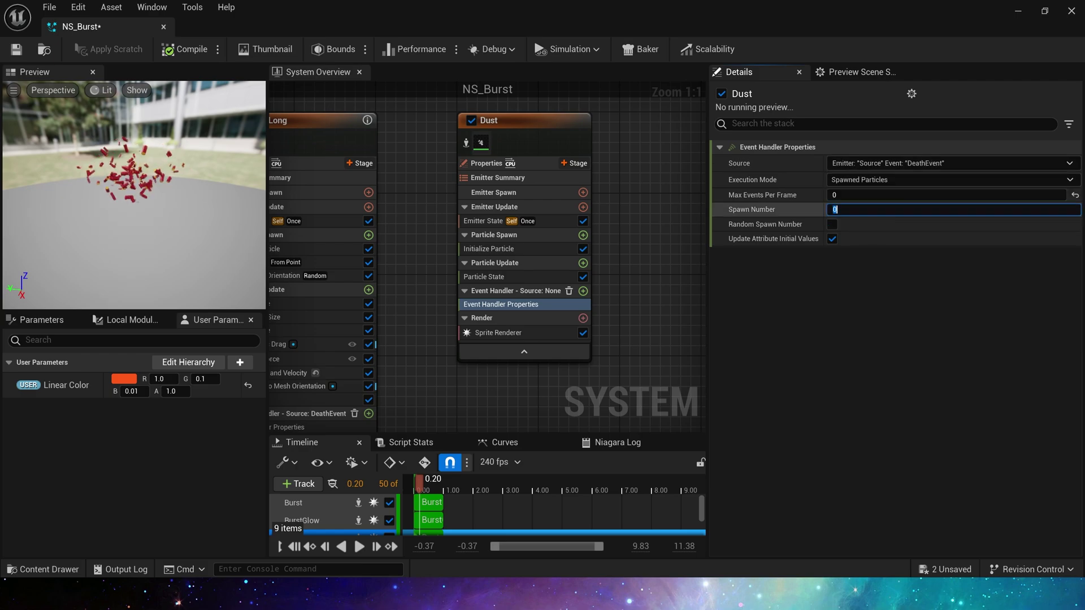
pyautogui.write('5')
# Step: Add a Receive Death Event module to Dust's event handler
pyautogui.click(585, 264)
pyautogui.click(589, 266)
pyautogui.click(582, 290)
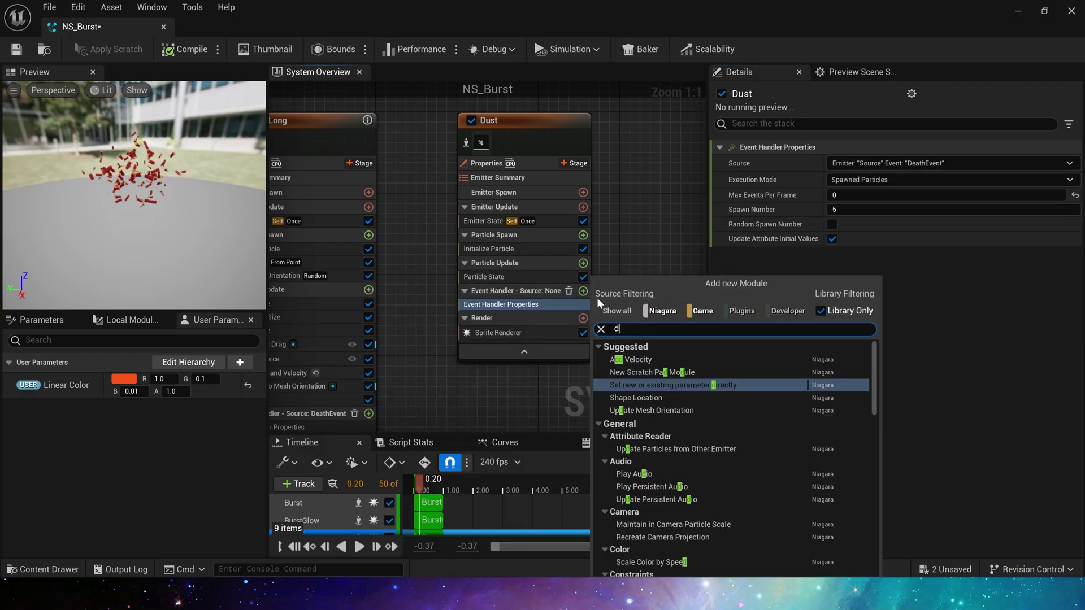
pyautogui.write('death')
pyautogui.click(642, 356)
# Step: Set Dust's Lifetime Mode to Random with a minimum of 0.8 and a maximum of 1.8
pyautogui.click(548, 250)
pyautogui.click(862, 197)
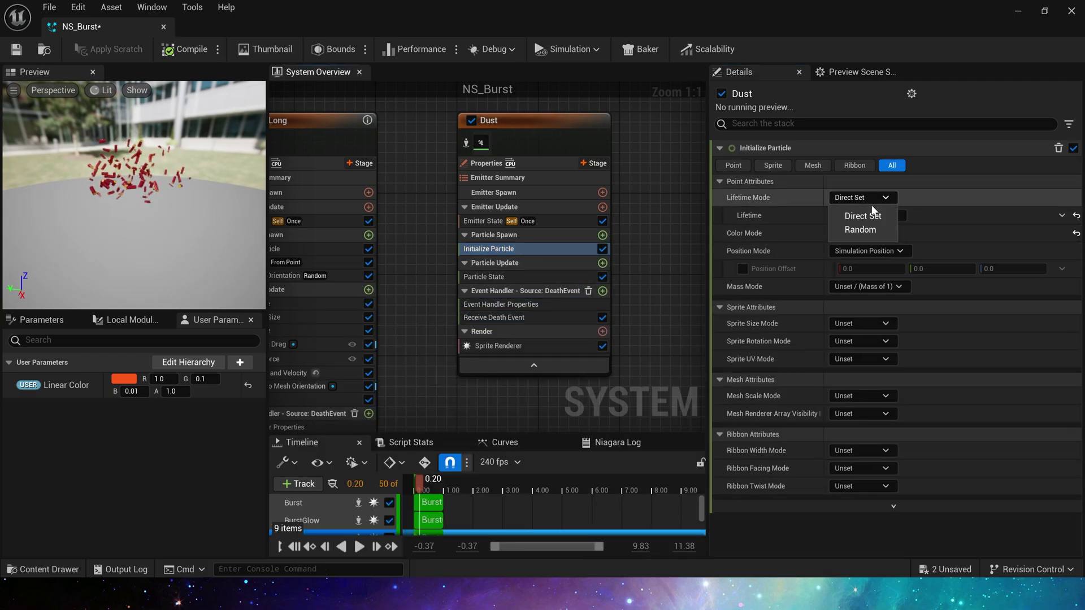
pyautogui.click(853, 224)
pyautogui.click(872, 215)
pyautogui.press('BackSpace')
pyautogui.write('0.8')
pyautogui.press('Tab')
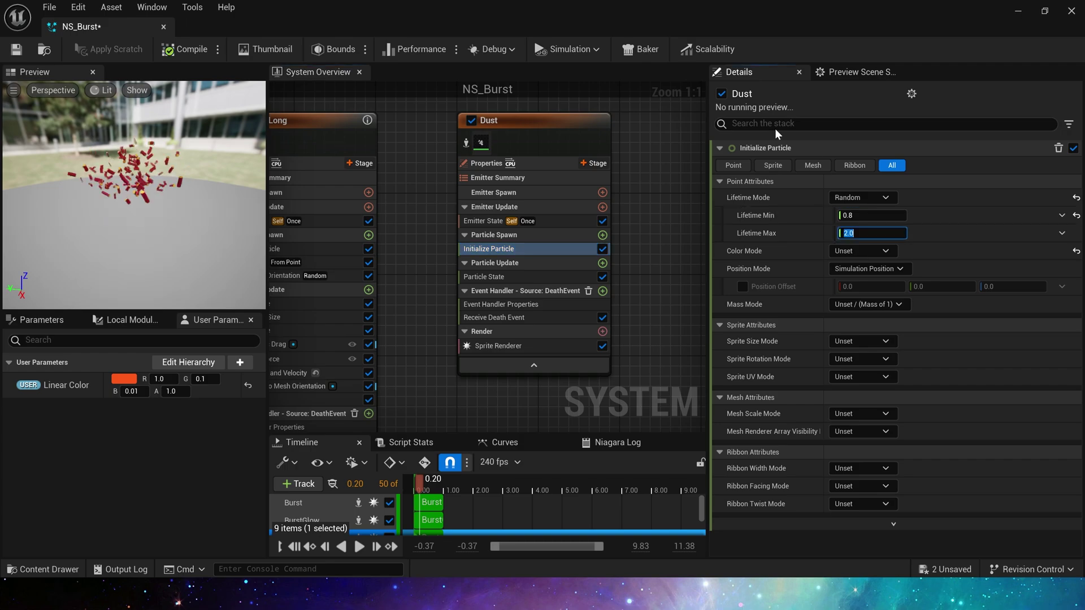
pyautogui.write('1.8')
pyautogui.press('Tab')
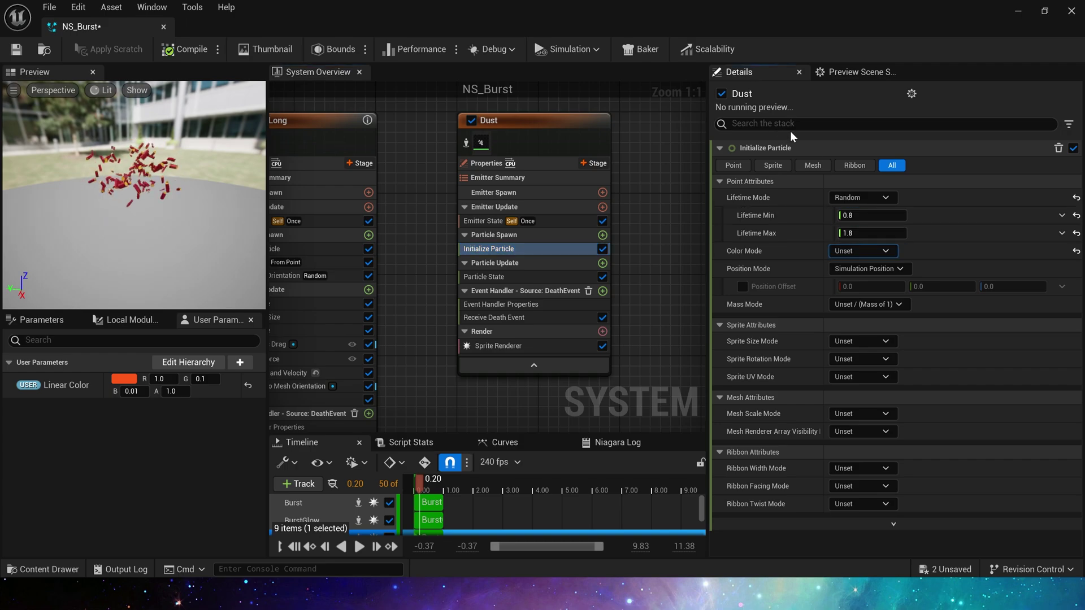
# Step: Set Dust's Color Mode to Direct Set linked to the user Linear Color parameter, and Sprite Size Mode to Random Uniform
pyautogui.click(859, 249)
pyautogui.click(863, 276)
pyautogui.moveTo(62, 385); pyautogui.dragTo(864, 270)
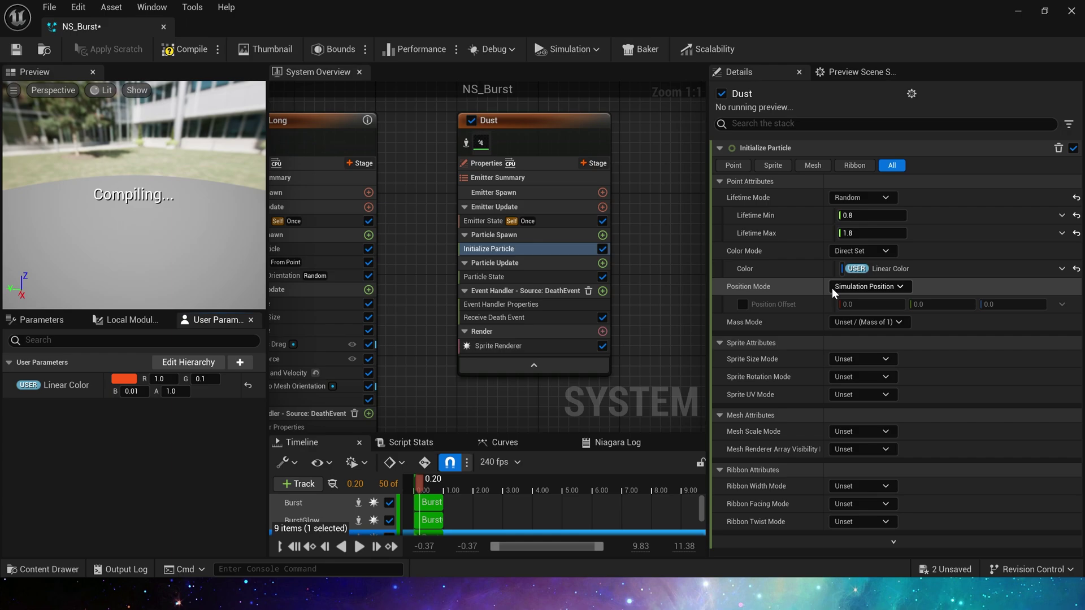
pyautogui.click(862, 359)
pyautogui.click(876, 405)
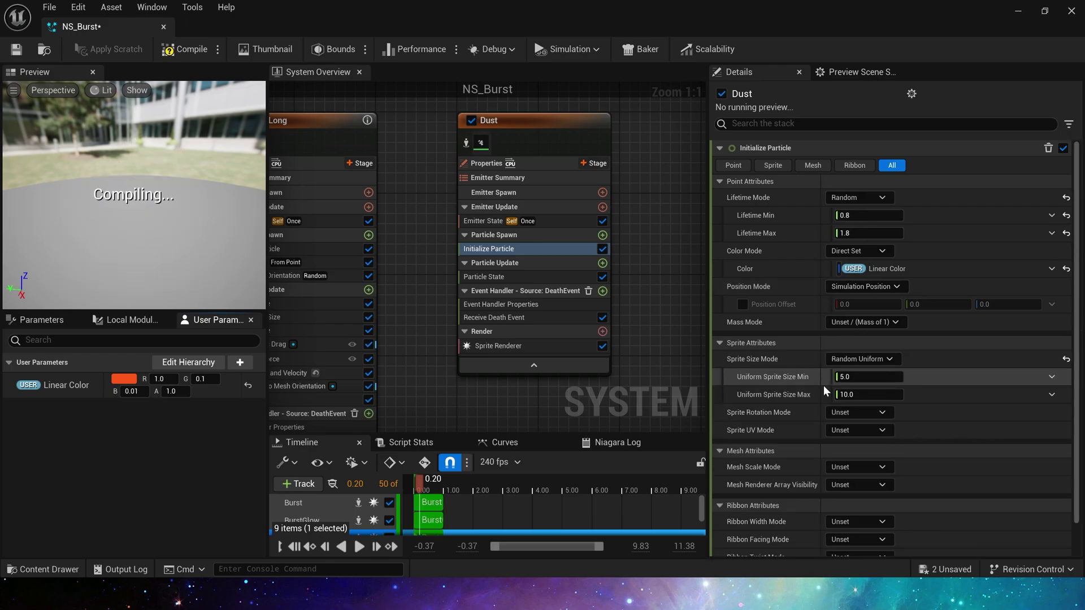
# Step: Add an Add Velocity module to Dust's Particle Spawn in From Point mode, with Velocity Speed as a Random Range Float
pyautogui.click(605, 209)
pyautogui.write('vel')
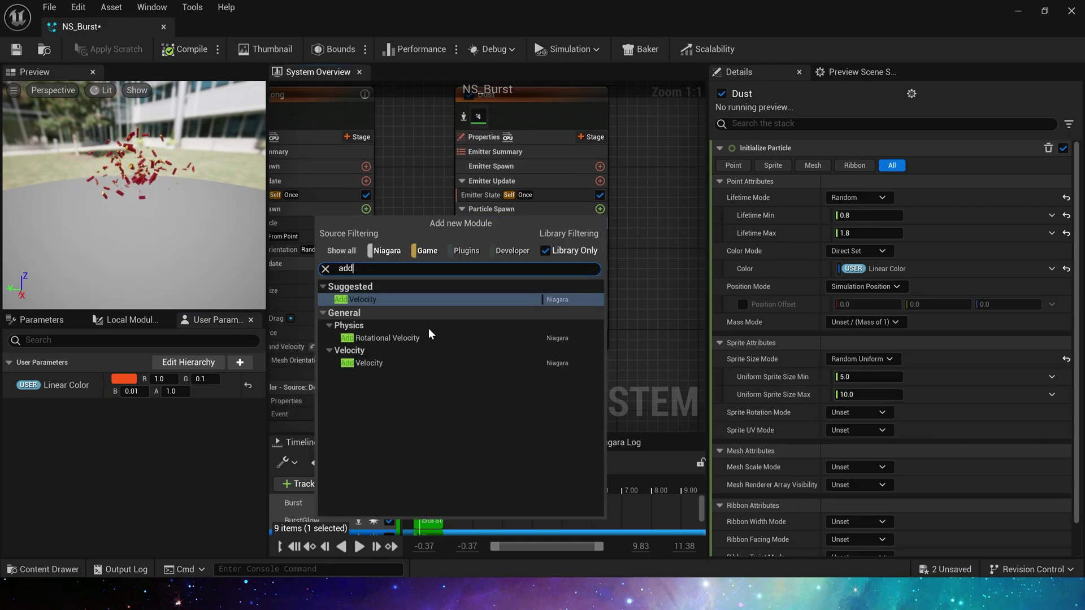
pyautogui.click(428, 328)
pyautogui.click(1050, 191)
pyautogui.click(853, 165)
pyautogui.click(866, 197)
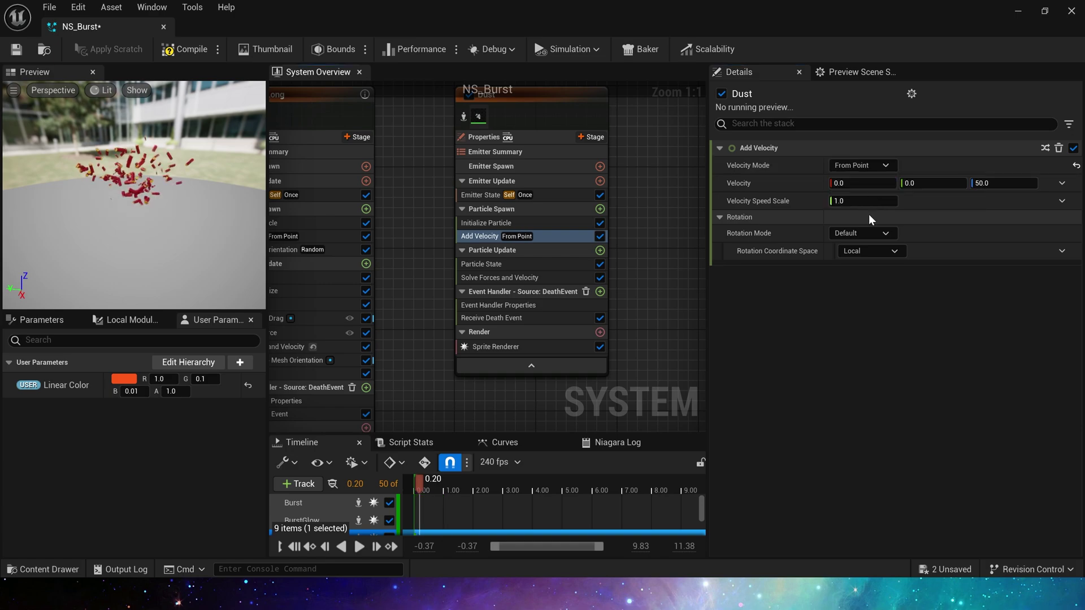
pyautogui.click(1062, 183)
pyautogui.click(871, 263)
pyautogui.click(863, 201)
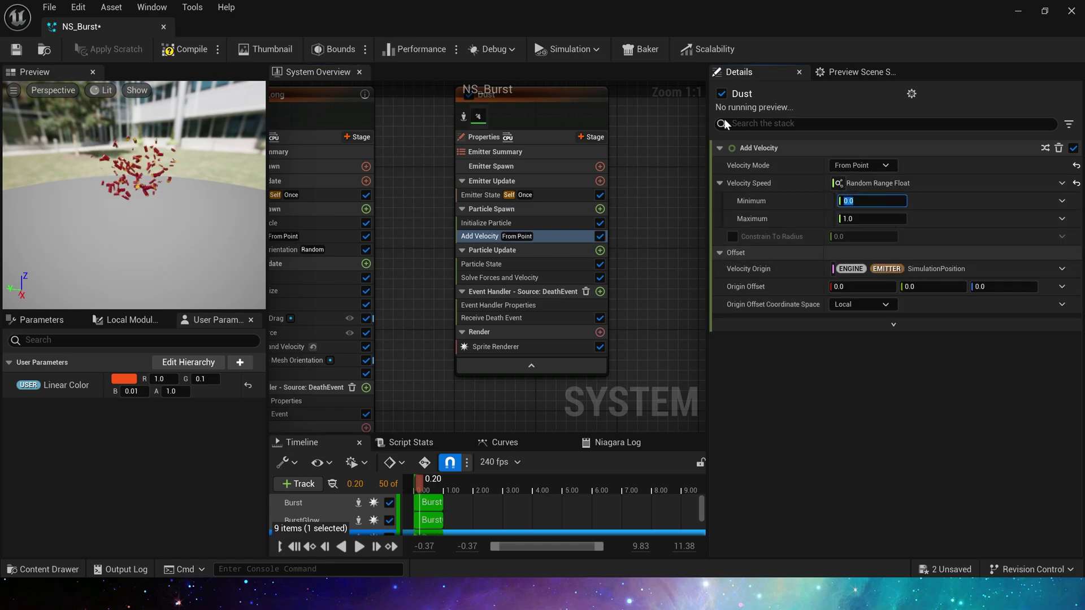
# Step: Add Scale Sprite Size to Dust's Particle Update and shape its curve to ease from 1 down to 0
pyautogui.click(599, 254)
pyautogui.write('size')
pyautogui.click(395, 453)
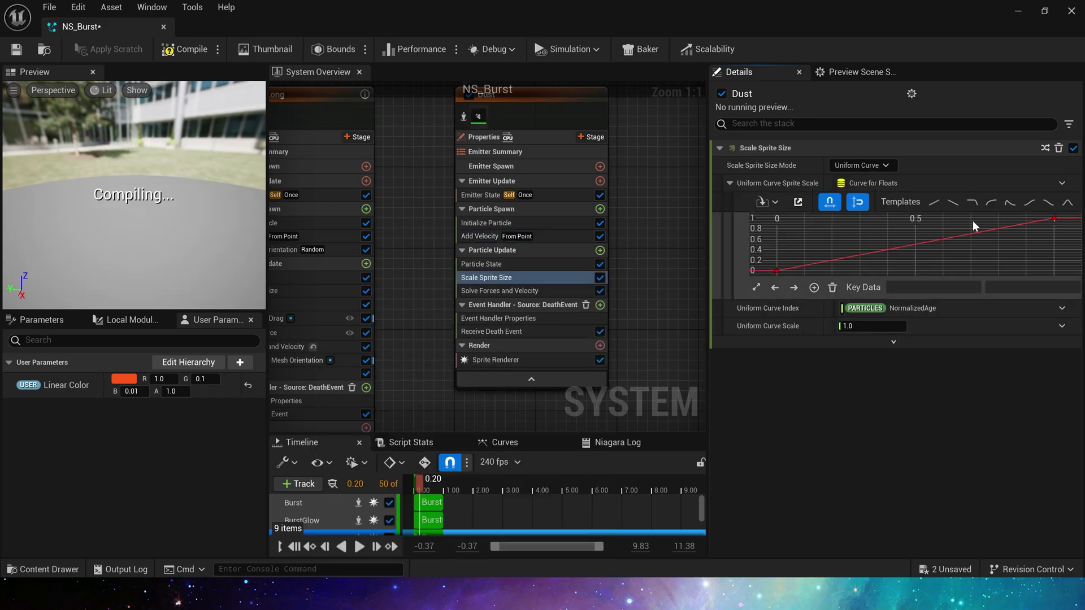
pyautogui.click(1048, 202)
pyautogui.click(1054, 261)
pyautogui.moveTo(1017, 261); pyautogui.dragTo(1018, 252)
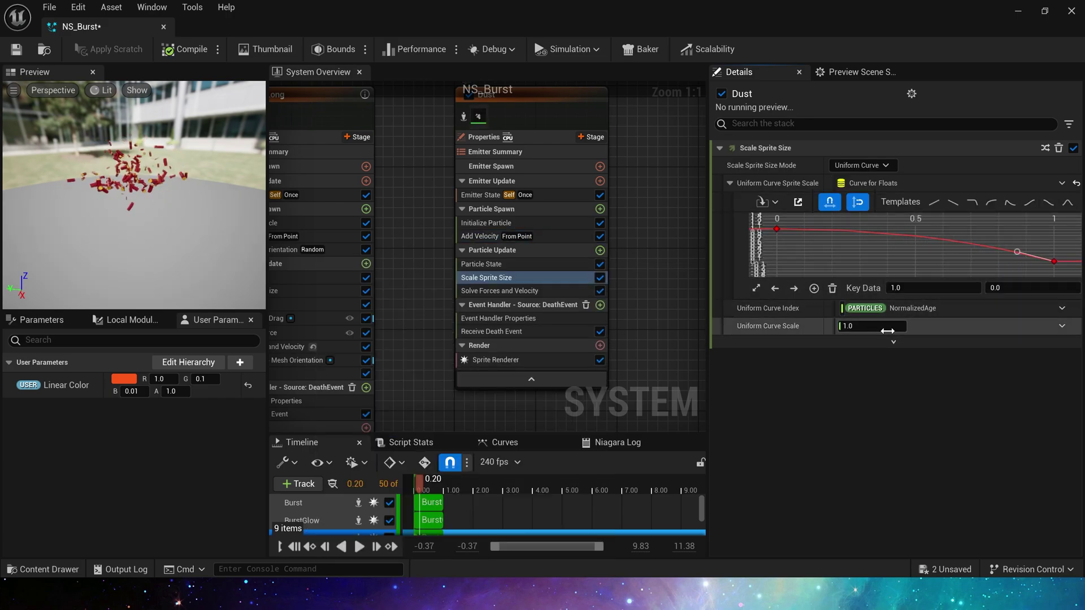
# Step: Add Sprite Rotation Rate to Dust's Particle Update, with Rotation Rate as a Random Range Float from -100 to 100
pyautogui.moveTo(650, 305); pyautogui.dragTo(655, 253, button='right')
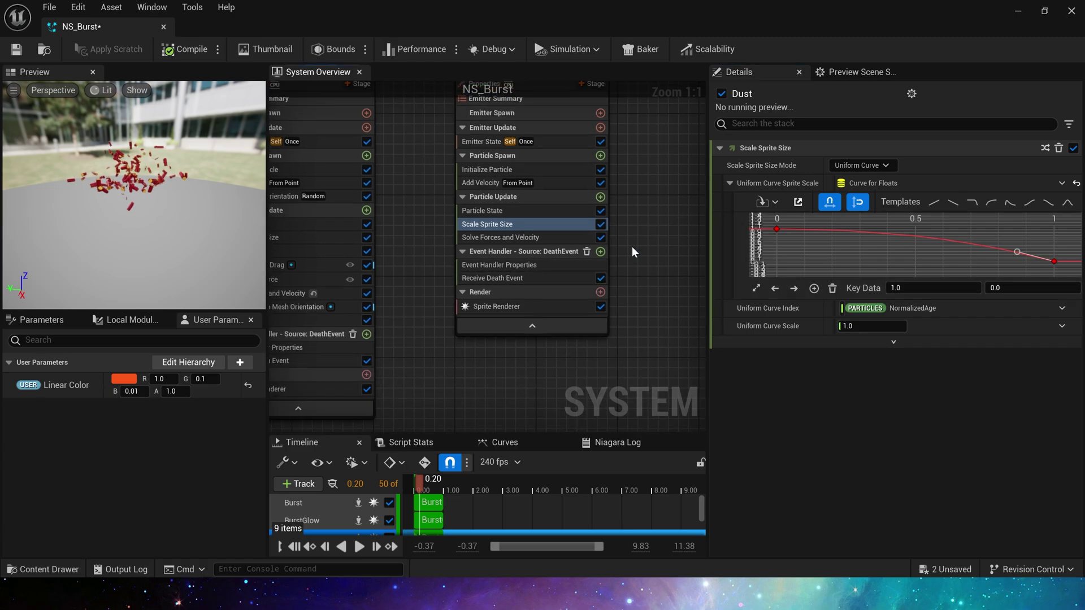
pyautogui.click(601, 196)
pyautogui.write('sprite')
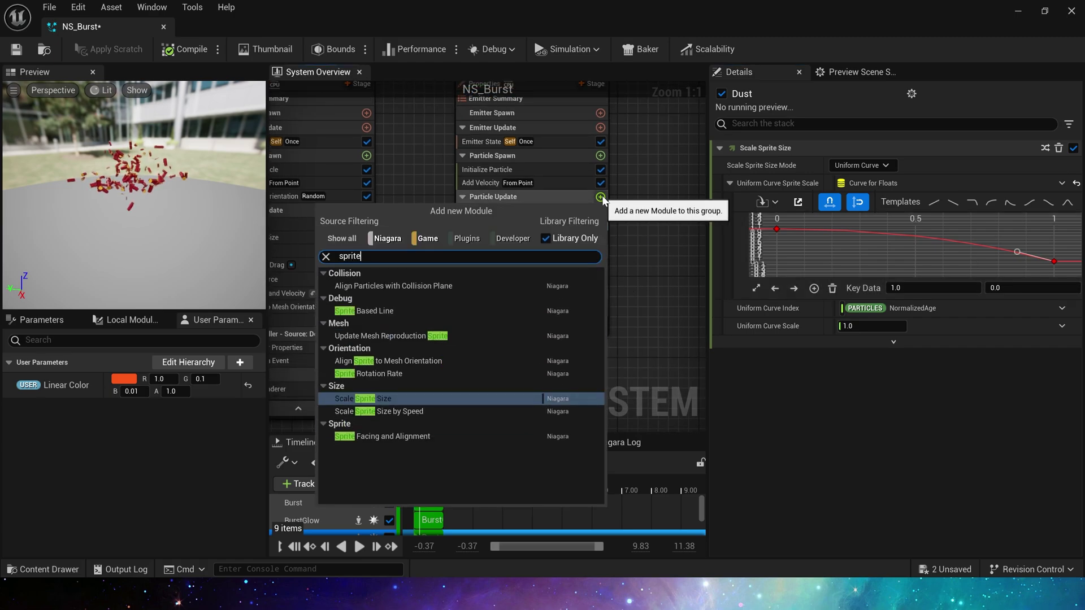
pyautogui.click(373, 373)
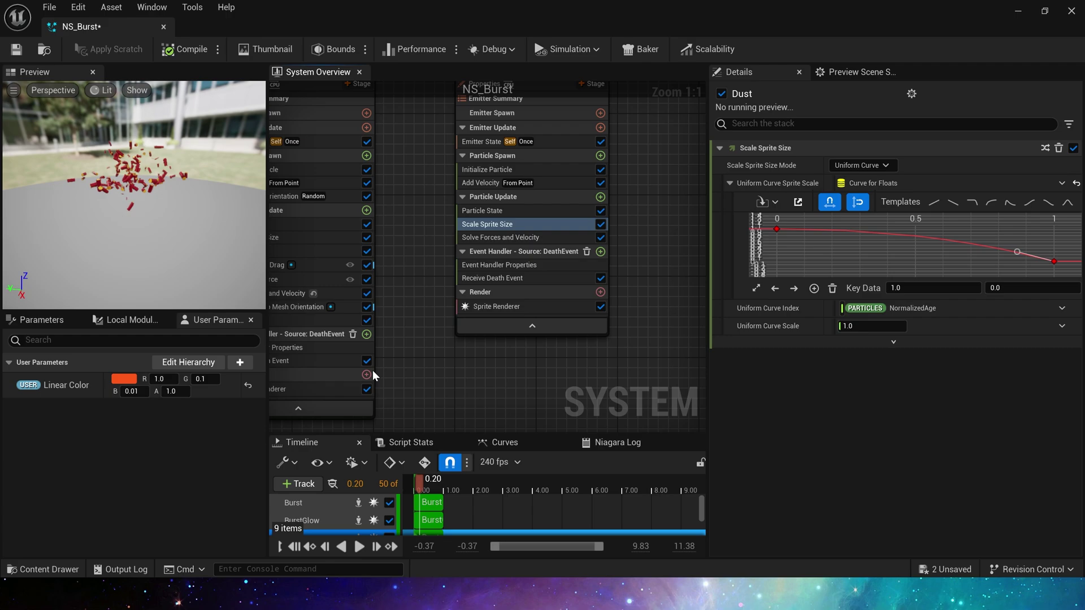
pyautogui.click(1061, 165)
pyautogui.click(836, 244)
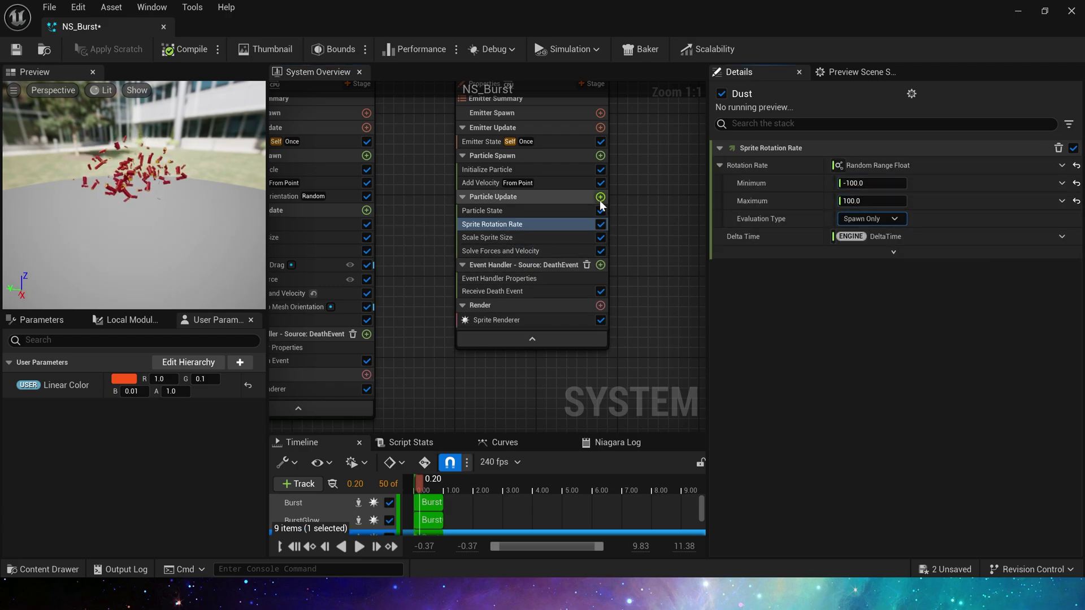
# Step: Add Aerodynamic Drag to Dust and resolve its dependencies with Align Sprite to Mesh Orientation and a Random Initial Mesh Orientation
pyautogui.click(600, 197)
pyautogui.write('aero')
pyautogui.click(379, 314)
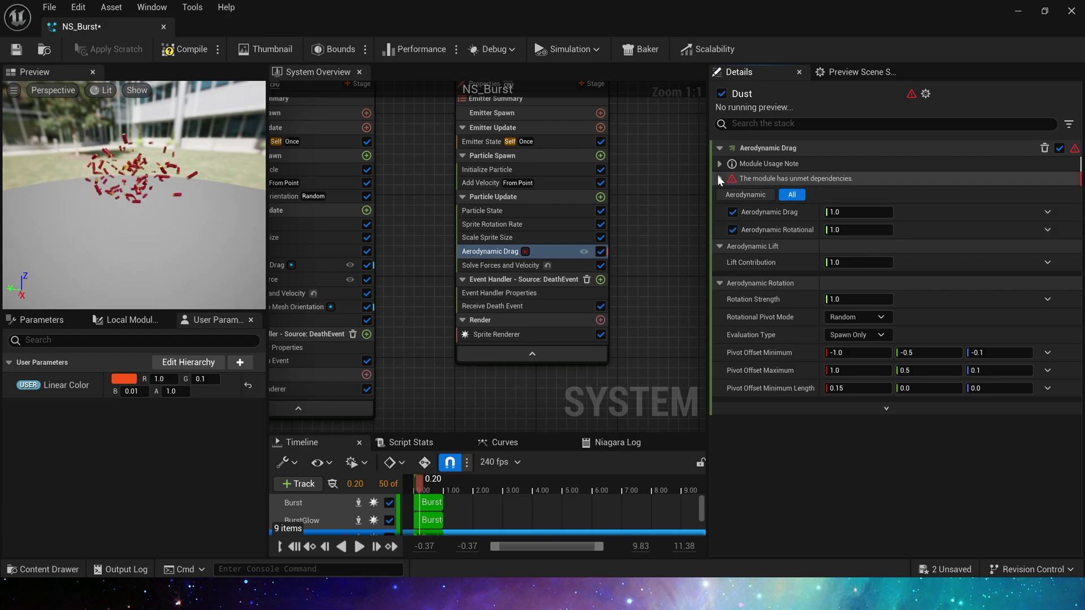
pyautogui.click(719, 179)
pyautogui.click(1050, 225)
pyautogui.click(601, 156)
pyautogui.click(427, 271)
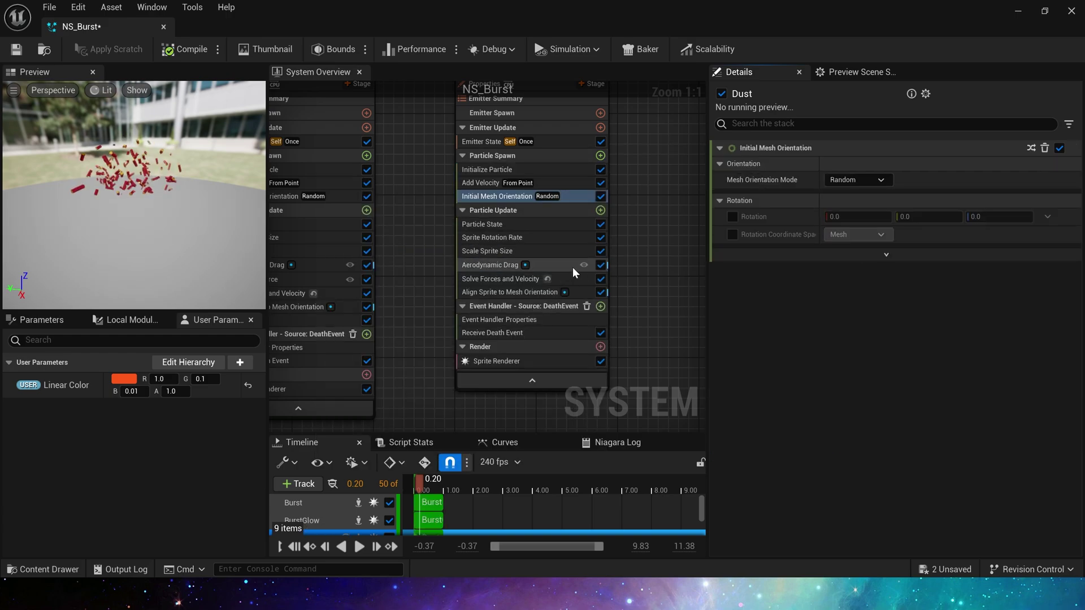
# Step: Scrub the timeline to 0.86 and inspect the Dust particles in the preview and the level
pyautogui.moveTo(450, 117); pyautogui.dragTo(450, 162, button='right')
pyautogui.click(495, 216)
pyautogui.moveTo(444, 484); pyautogui.dragTo(439, 484)
pyautogui.moveTo(158, 198); pyautogui.dragTo(158, 237)
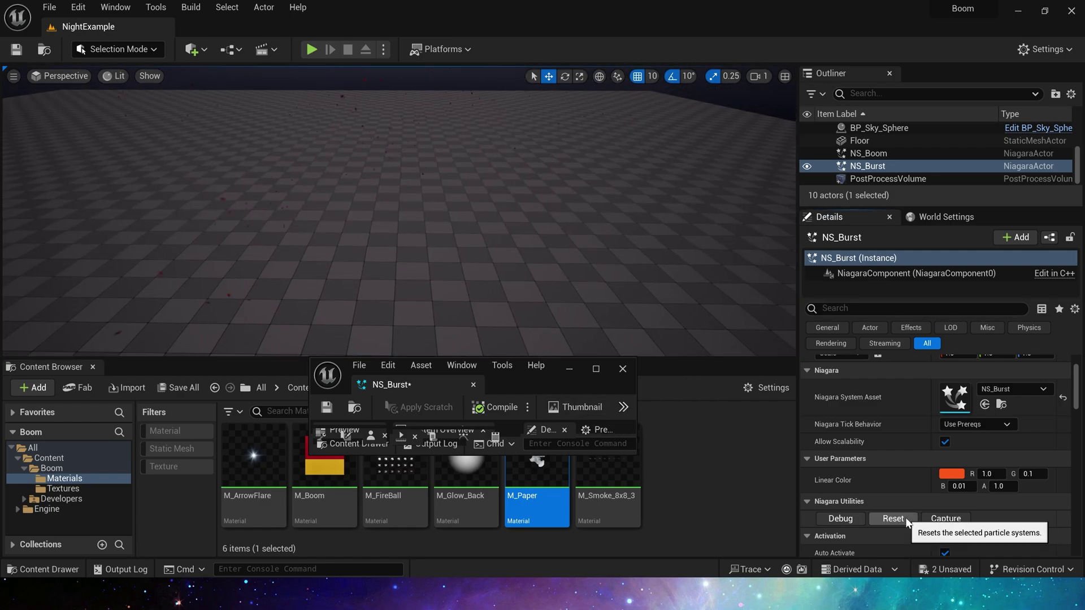
pyautogui.click(595, 369)
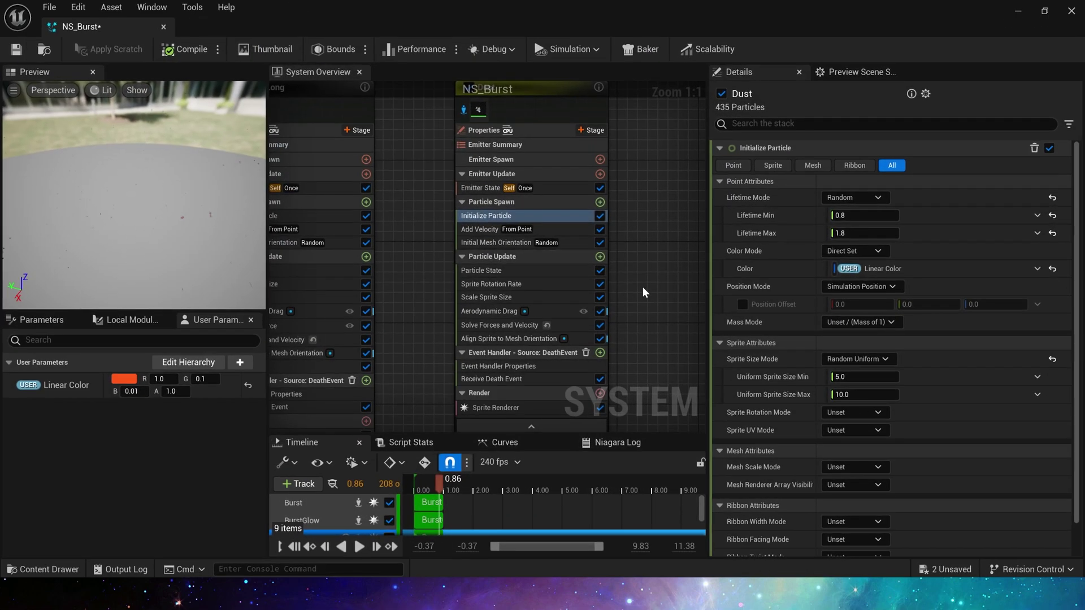
# Step: Add a Gravity Force to Dust's Particle Update, with Gravity as a Random Range Vector
pyautogui.click(592, 202)
pyautogui.write('gra')
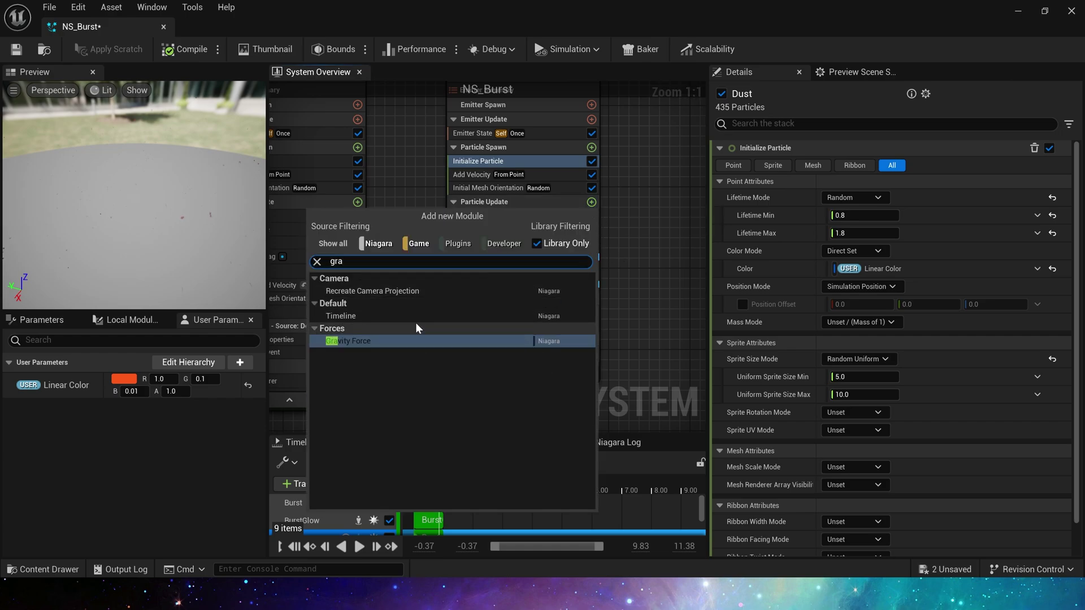
pyautogui.click(465, 338)
pyautogui.click(1047, 166)
pyautogui.write('ra')
pyautogui.click(852, 250)
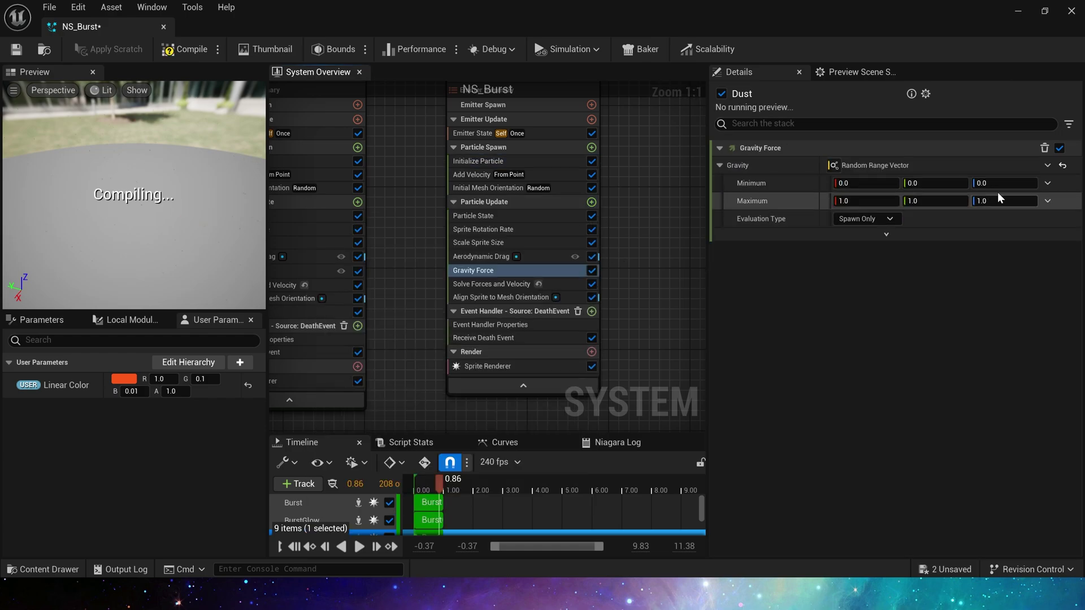
# Step: Set Dust's Gravity range to a minimum of 0, 0, -2000 and a maximum of 0, 0, -1000, and save the system
pyautogui.click(1000, 183)
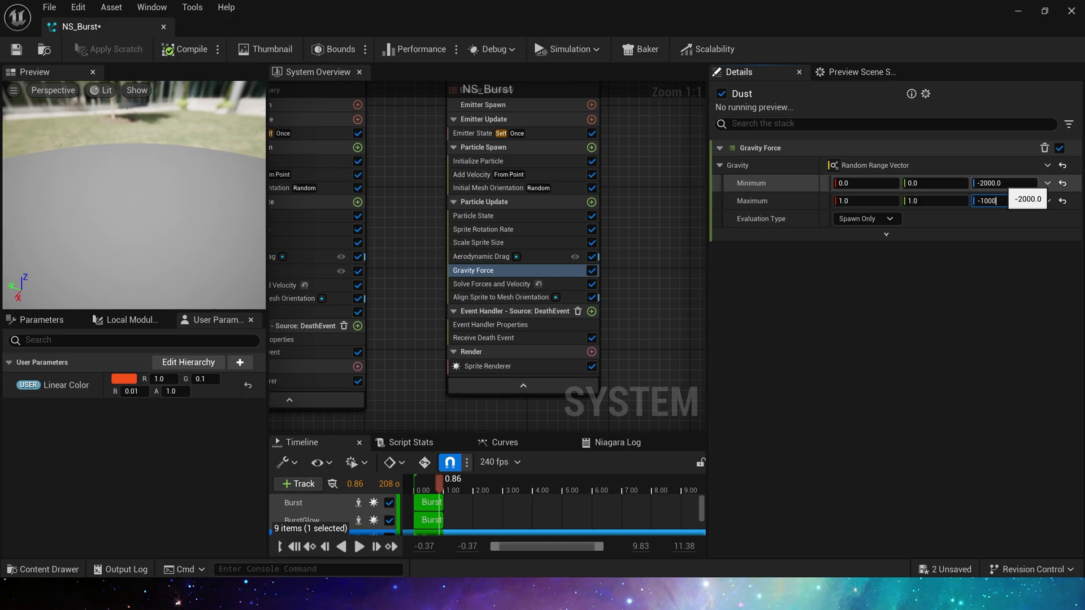
pyautogui.write('-1000')
pyautogui.press('Tab')
pyautogui.hotkey('ctrl', 's')
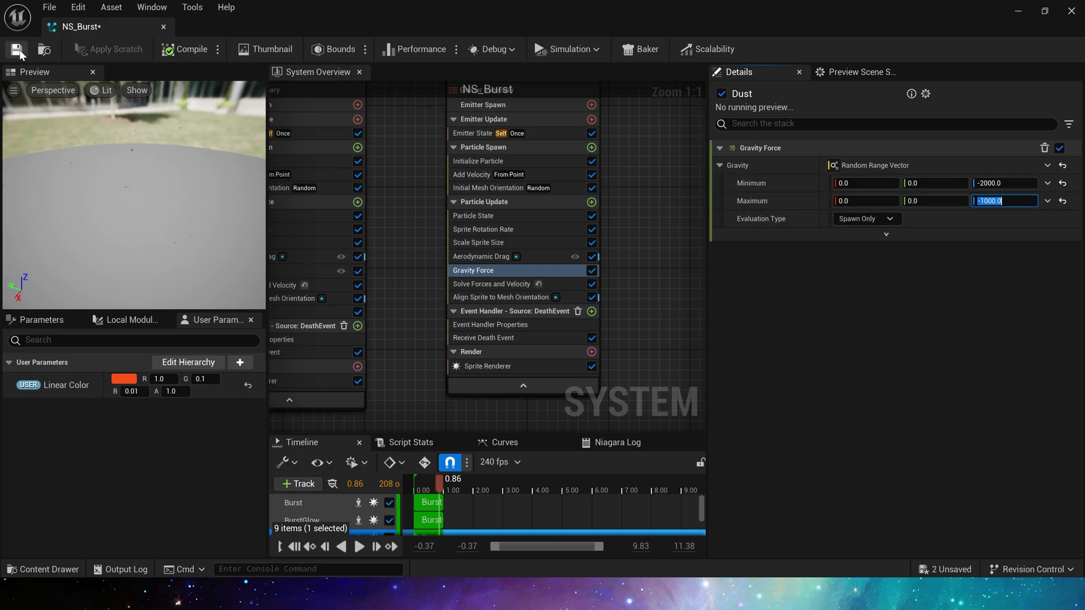
# Step: View the NS_Burst effect in the NightExample level, looking higher above the floor, and return to the Niagara system
pyautogui.click(1018, 11)
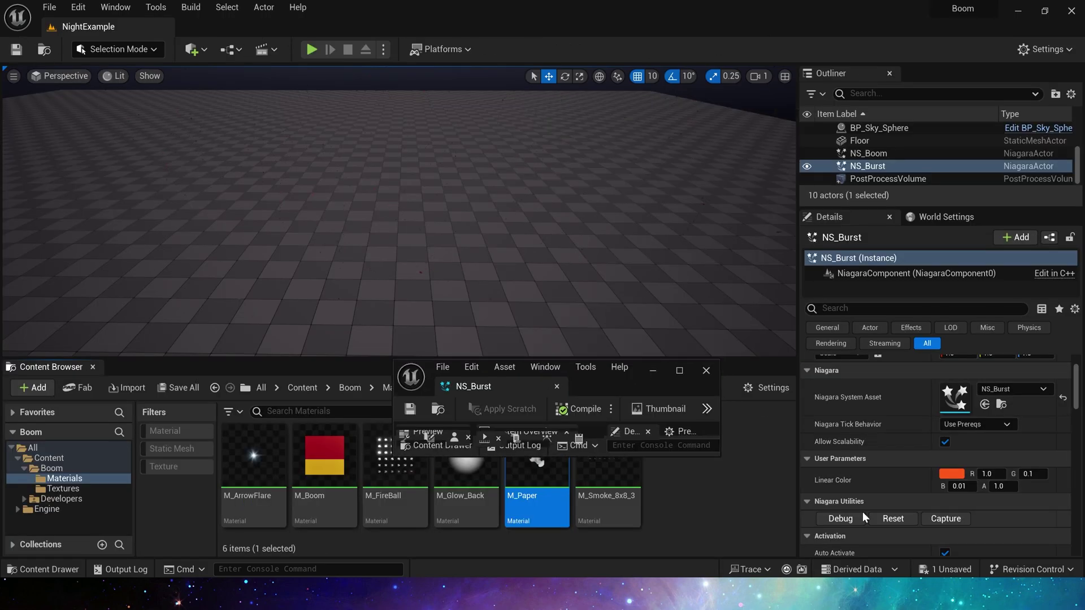
pyautogui.moveTo(479, 299); pyautogui.dragTo(489, 270, button='right')
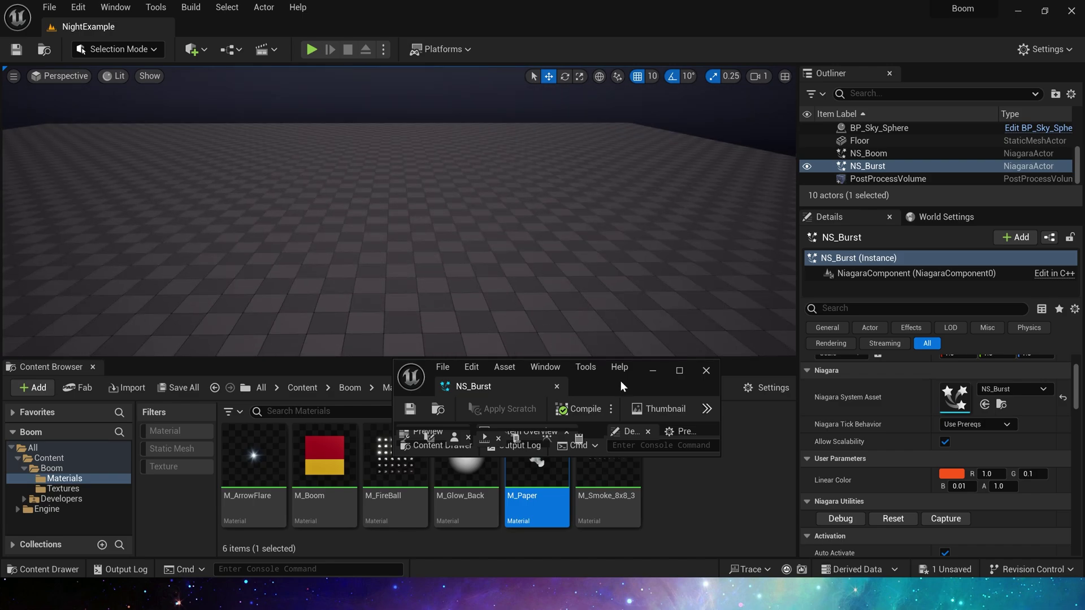
pyautogui.doubleClick(620, 381)
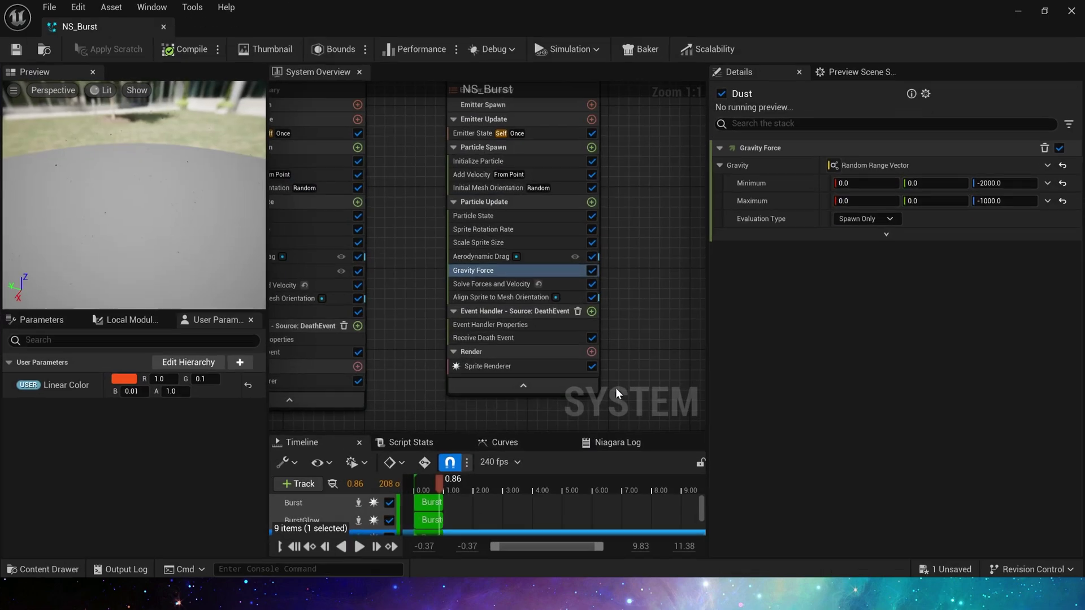
# Step: Add Dynamic Material Parameters to Dust's Particle Update and disable Param2-0 and Param3-0
pyautogui.click(588, 203)
pyautogui.write('dy')
pyautogui.click(399, 315)
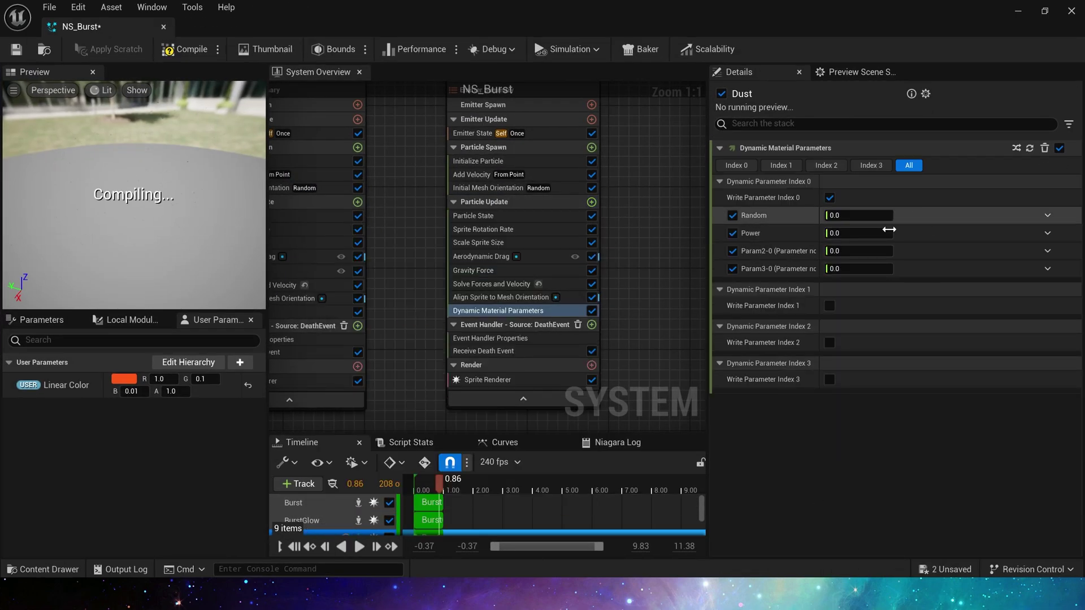
pyautogui.click(733, 251)
pyautogui.click(732, 269)
# Step: Make Dust's Random parameter a Random Range Float from 0 to 1 and Power a Random Range Float from 0.2 to 0.5
pyautogui.click(1047, 216)
pyautogui.write('ra')
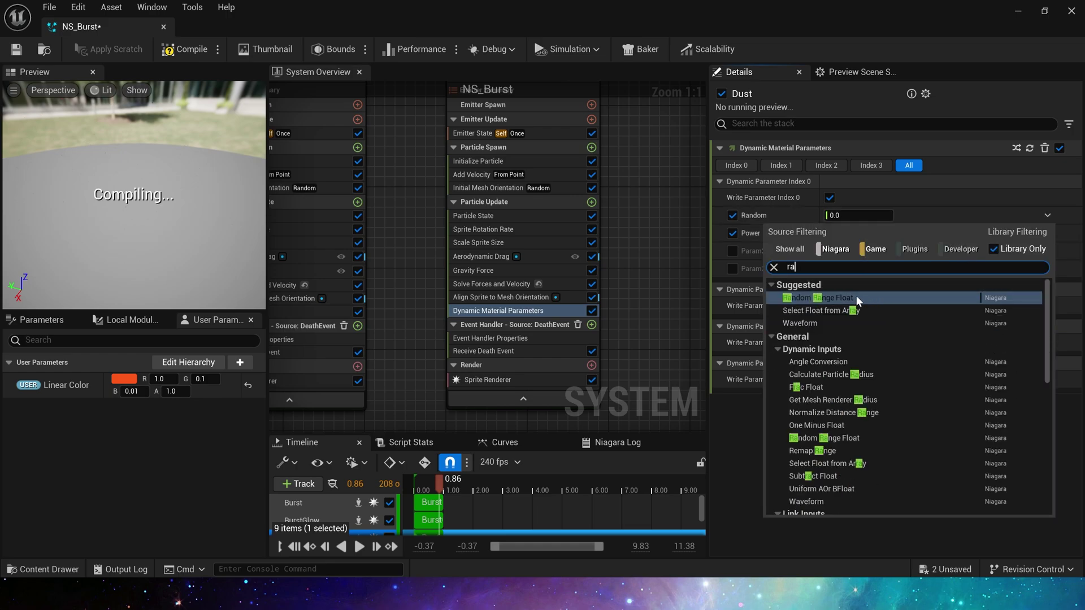
pyautogui.click(856, 297)
pyautogui.click(1046, 286)
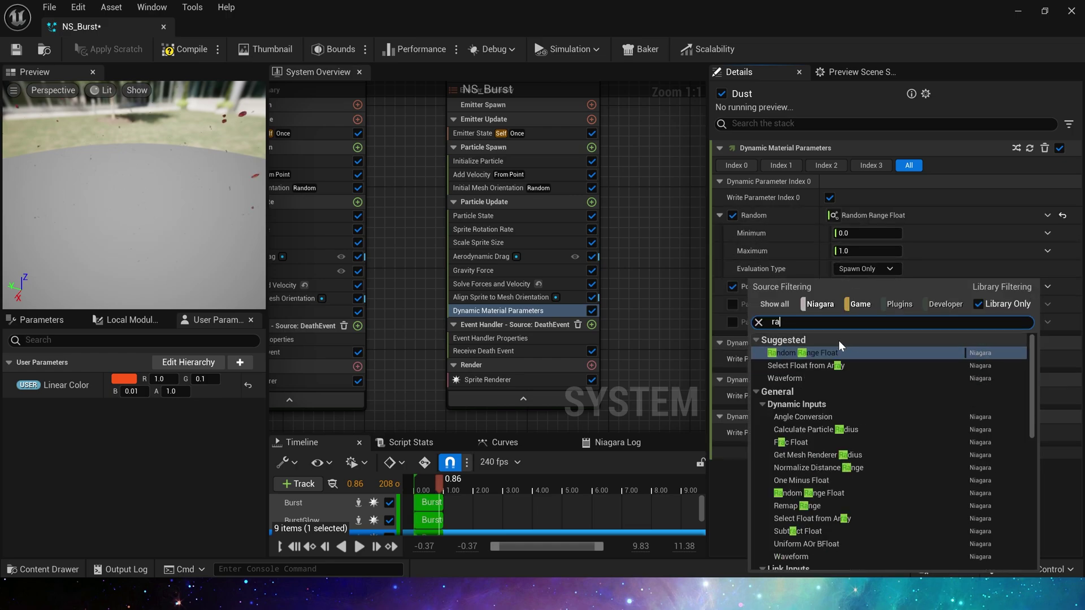
pyautogui.click(834, 352)
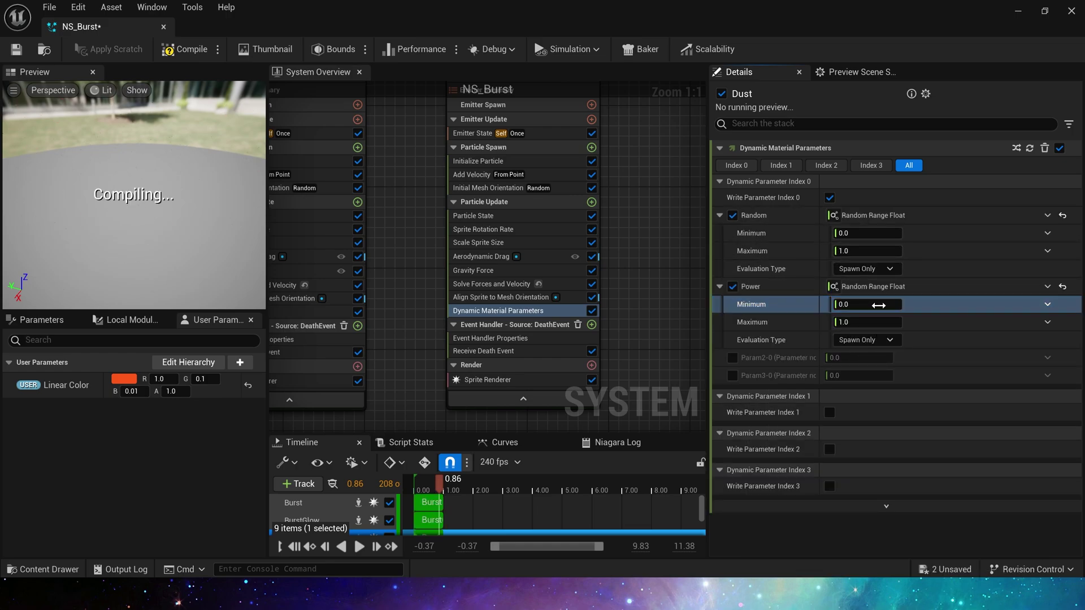
pyautogui.write('0.2')
pyautogui.press('Tab')
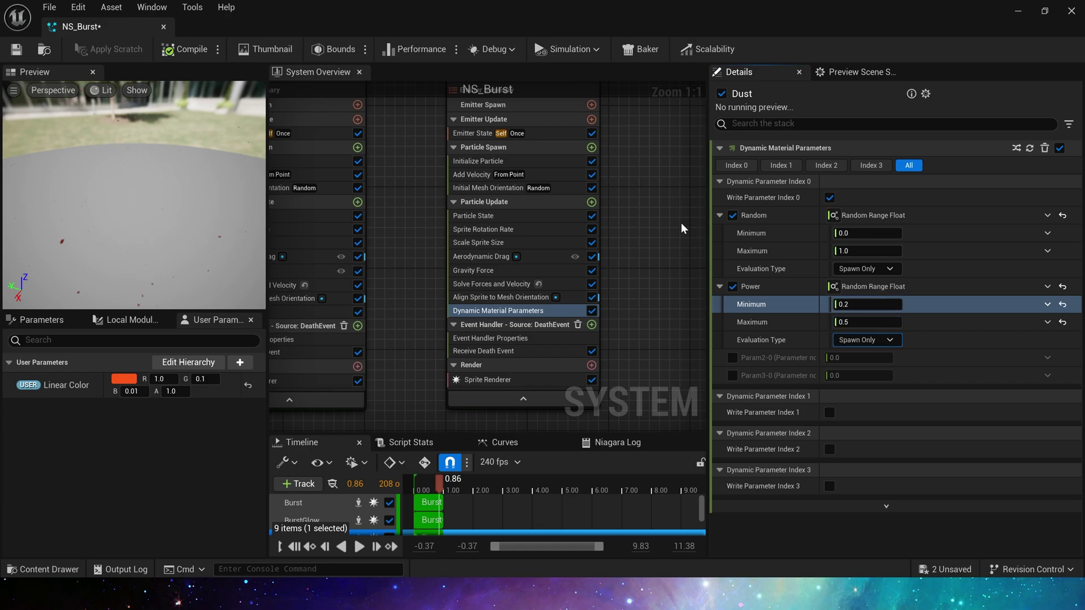
# Step: Replay NS_Burst in the level to check the Dust material parameters, and return to the Niagara system
pyautogui.moveTo(571, 12); pyautogui.dragTo(490, 385)
pyautogui.click(893, 518)
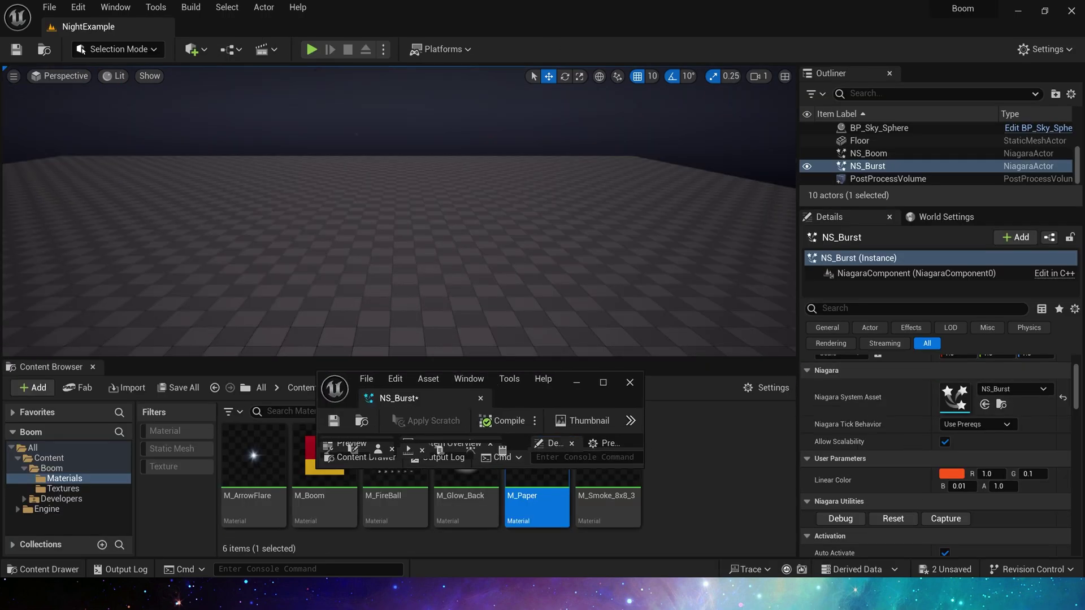
pyautogui.doubleClick(536, 392)
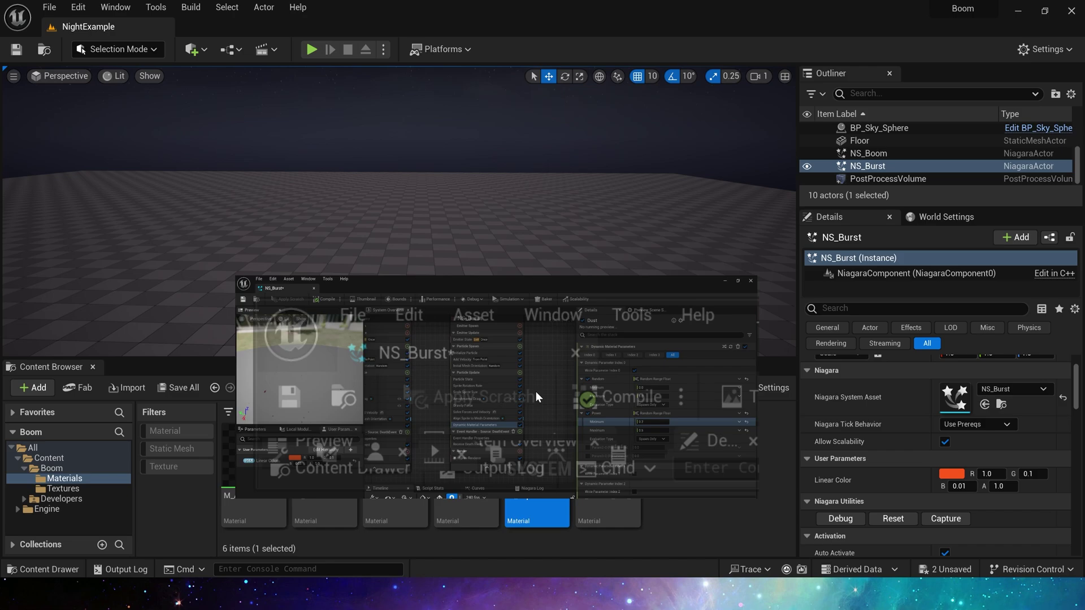
# Step: Save NS_Burst and replay the effect several times in the level to inspect the bursts and falling Dust
pyautogui.moveTo(503, 198); pyautogui.dragTo(500, 268, button='right')
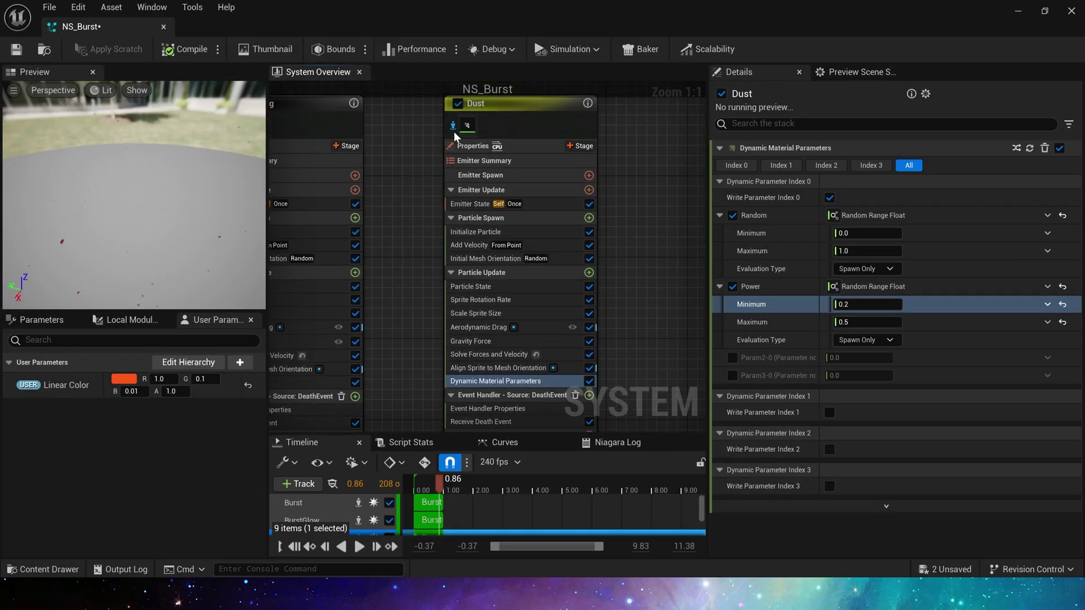
pyautogui.click(16, 49)
pyautogui.moveTo(491, 15); pyautogui.dragTo(487, 324)
pyautogui.click(894, 519)
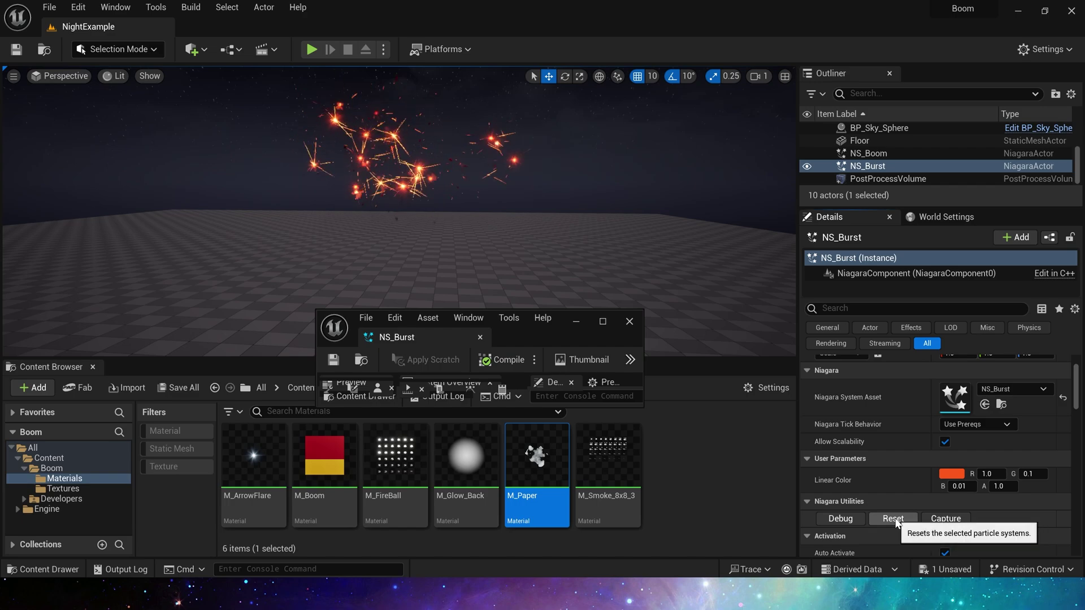
pyautogui.click(894, 519)
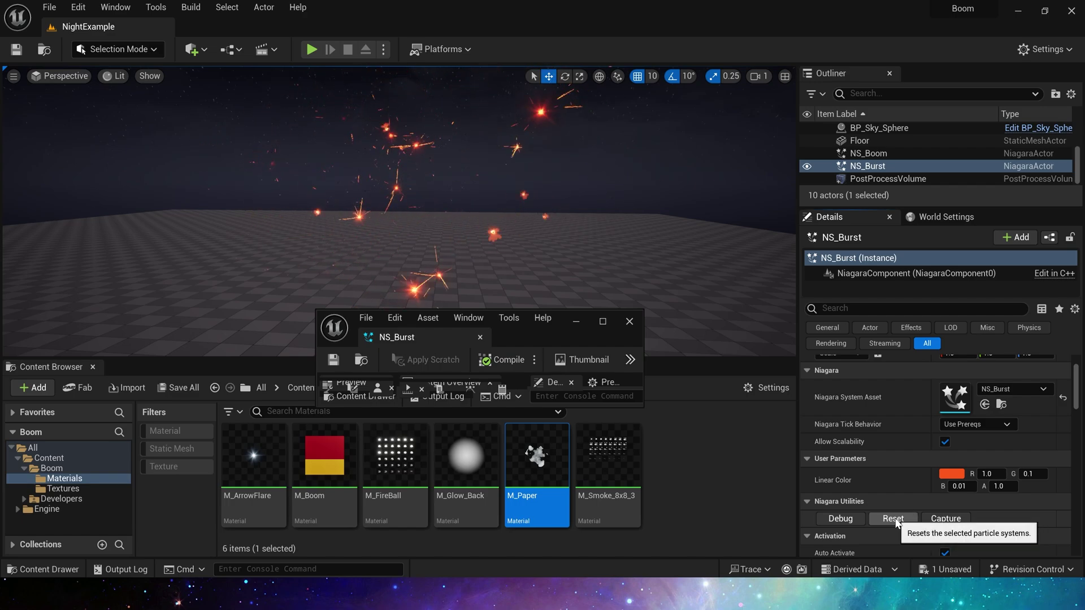
pyautogui.click(895, 519)
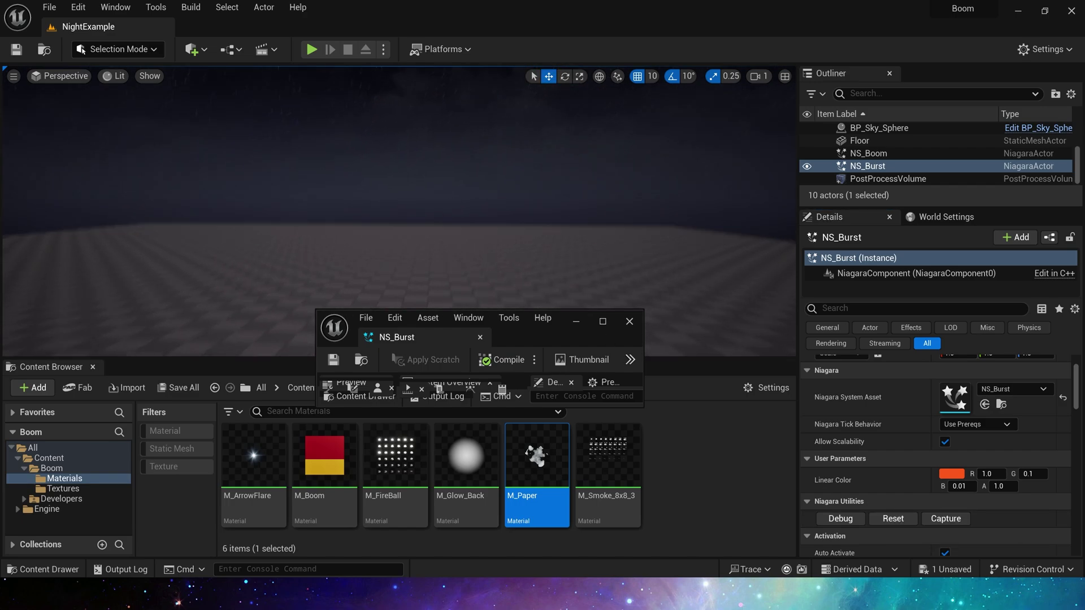
pyautogui.click(898, 519)
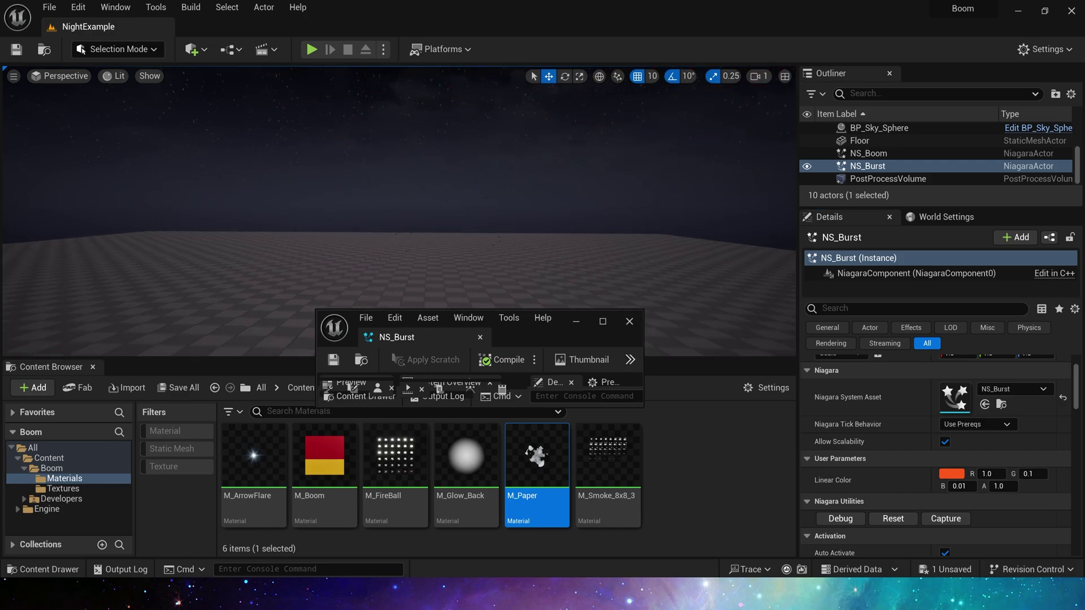
pyautogui.click(898, 519)
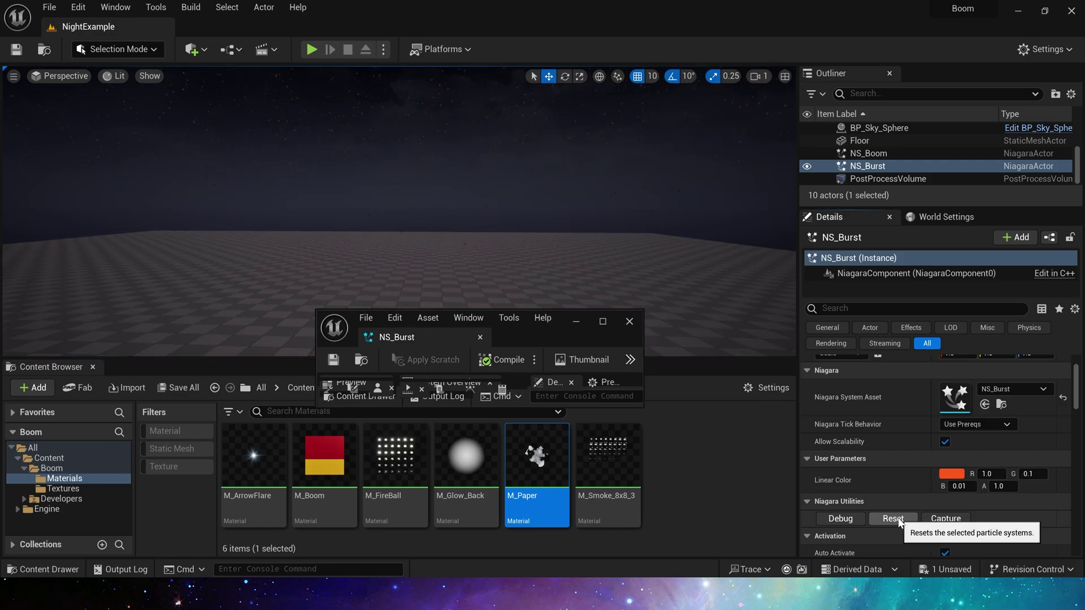
pyautogui.click(898, 520)
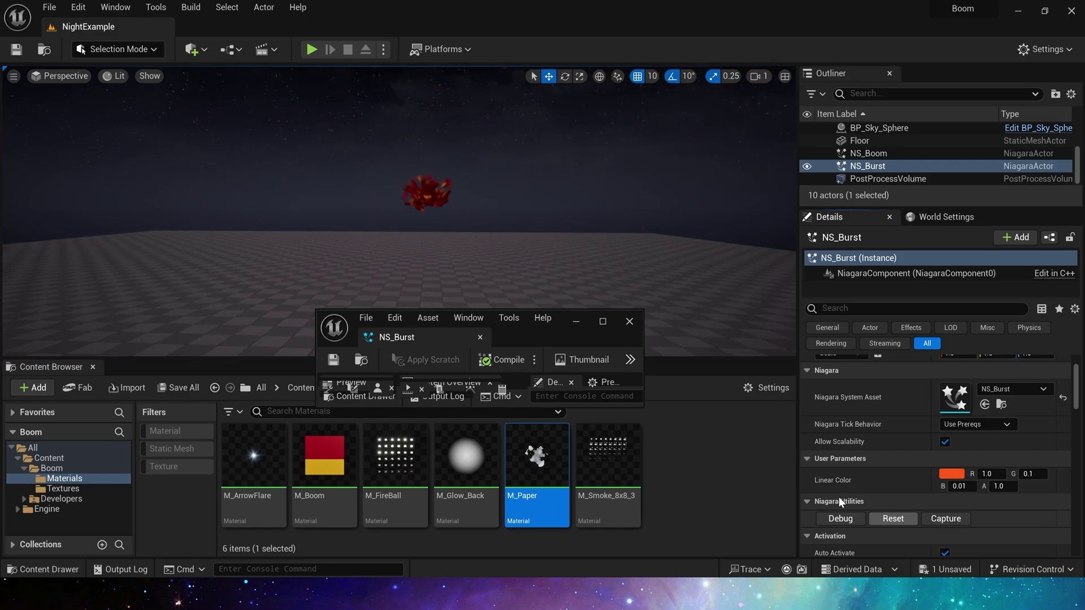
pyautogui.click(910, 519)
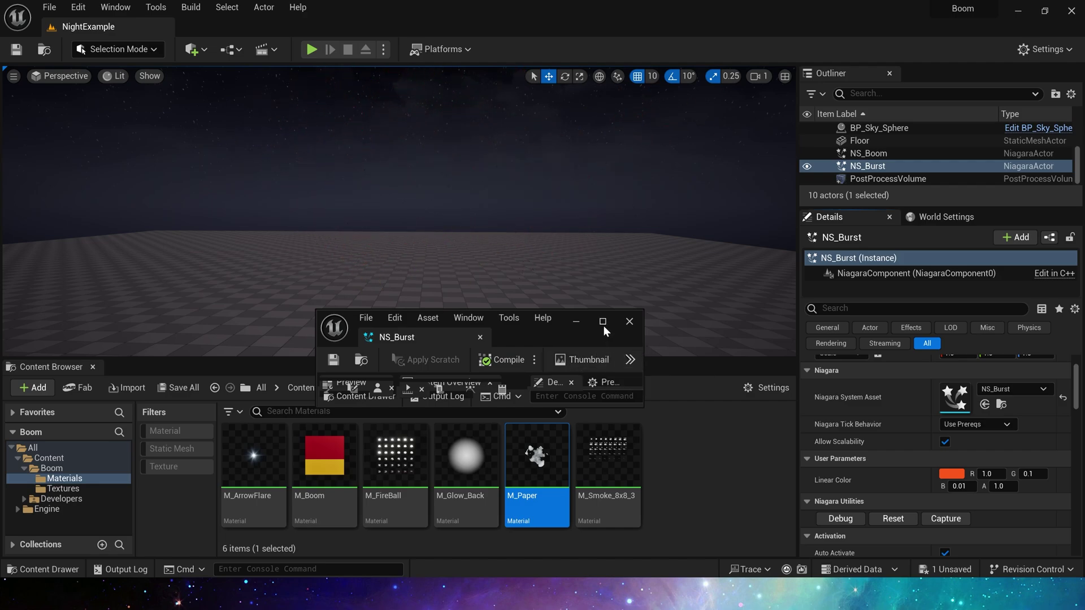